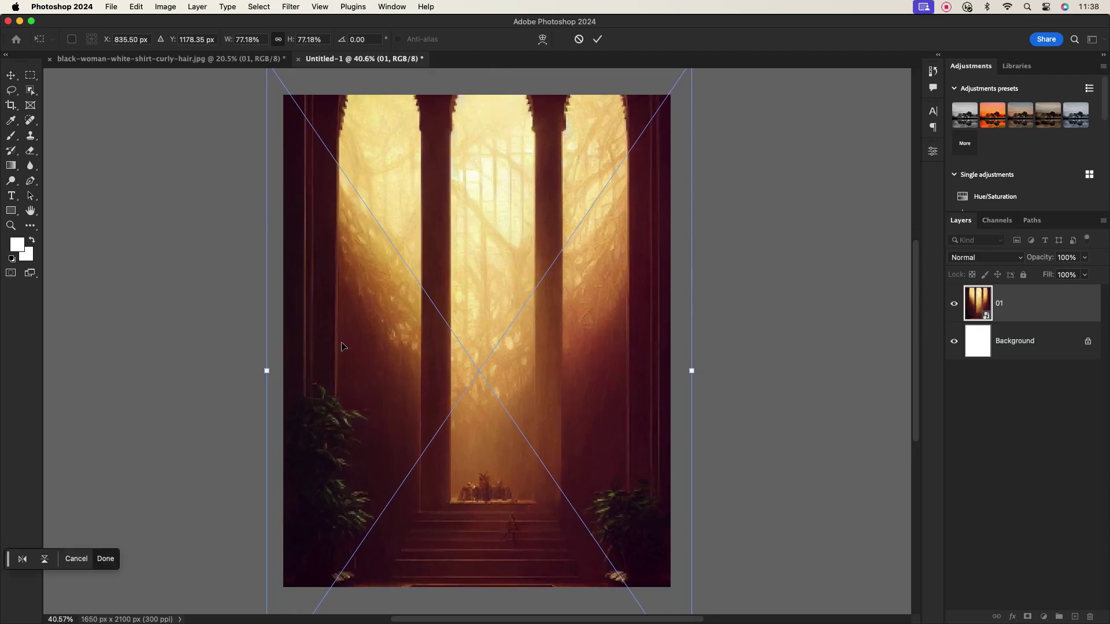
Reposition and enlarge the placed hall image so it extends slightly past both sides of the canvas, and commit the transform.
{"action": "left_click_drag", "start_coordinate": [498, 327], "coordinate": [503, 325]}
{"action": "left_click", "coordinate": [599, 39]}
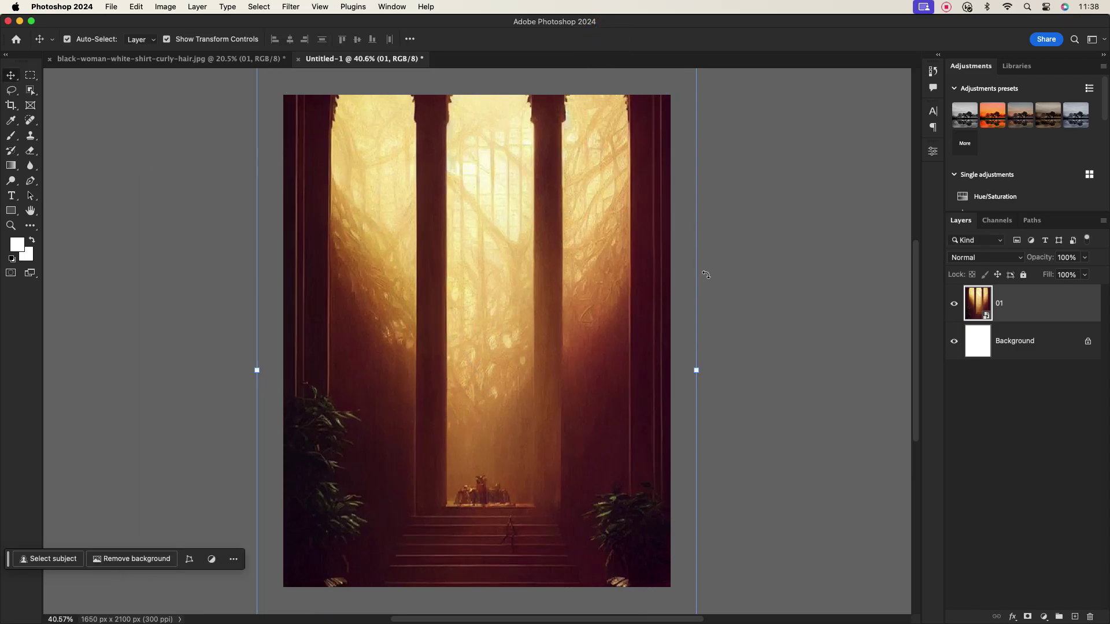
Add a solid colour fill layer in orange fa9300 above the hall image and set its blend mode to Overlay.
{"action": "left_click", "coordinate": [1044, 617]}
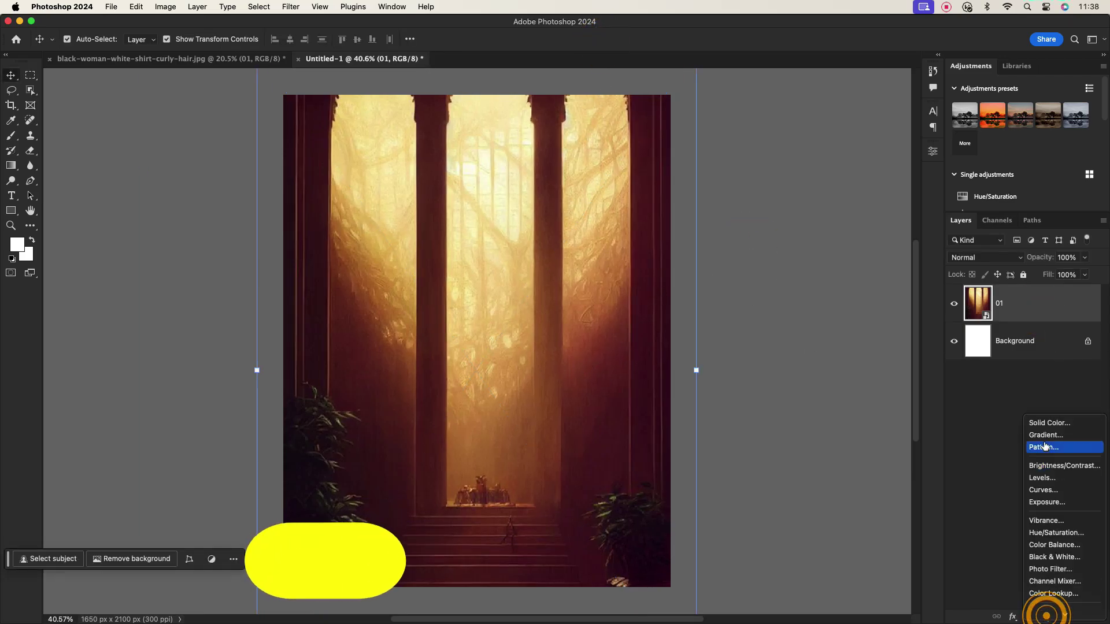
{"action": "left_click", "coordinate": [1048, 422]}
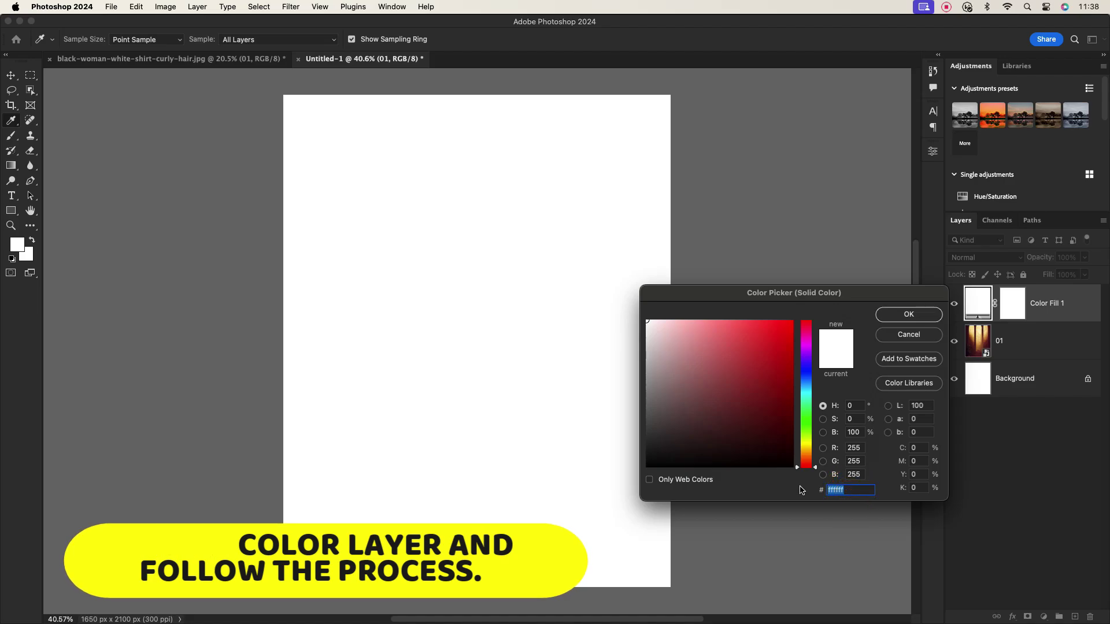
{"action": "type", "text": "fa9300"}
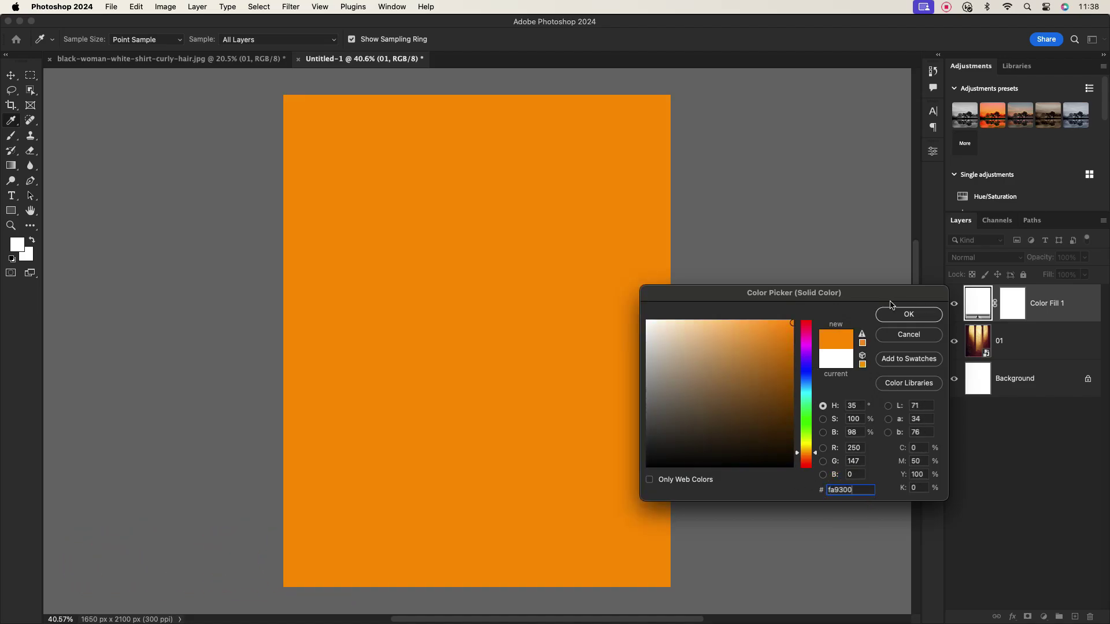
{"action": "left_click", "coordinate": [896, 312]}
{"action": "left_click", "coordinate": [986, 257]}
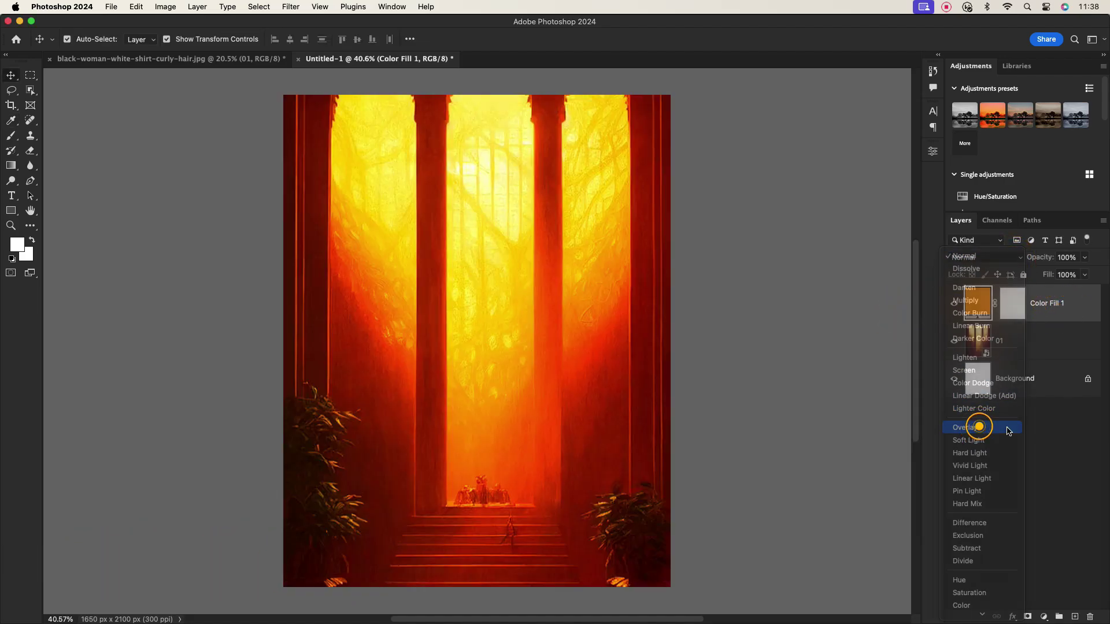
{"action": "left_click", "coordinate": [1008, 431]}
{"action": "left_click", "coordinate": [1048, 311]}
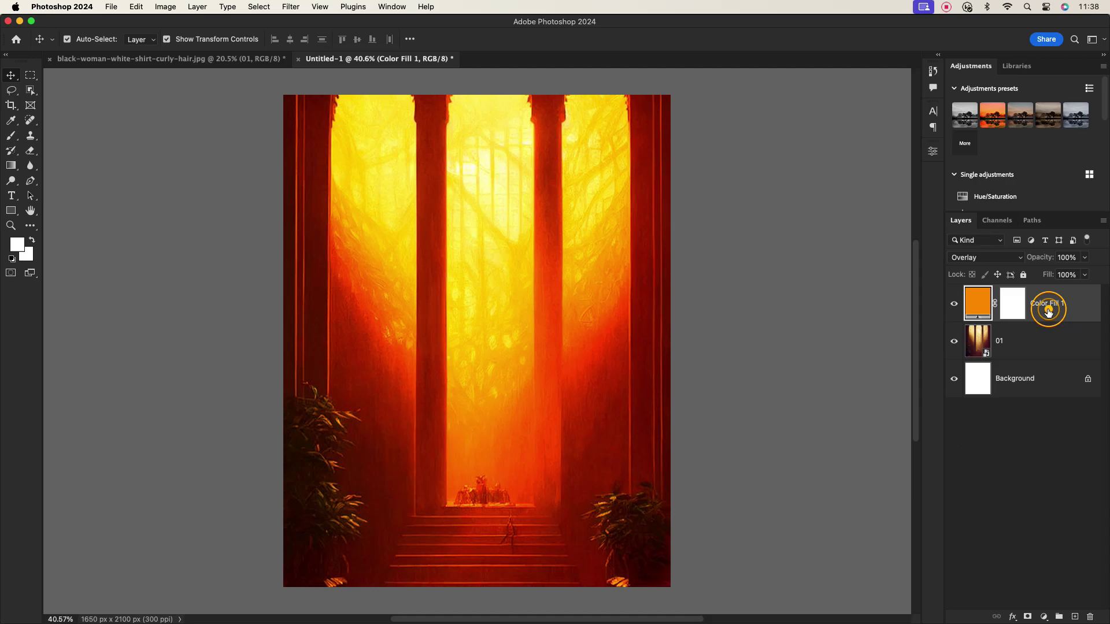
Apply a Gaussian Blur with a radius of 7 pixels to the hall image layer 01.
{"action": "left_click", "coordinate": [1054, 346]}
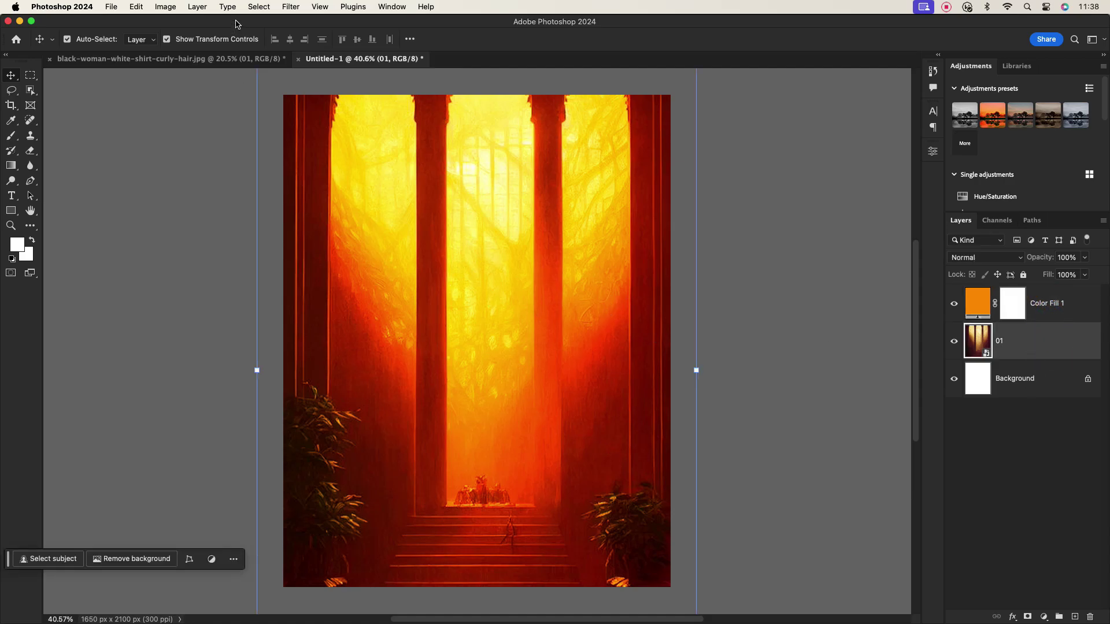
{"action": "left_click", "coordinate": [289, 8]}
{"action": "mouse_move", "coordinate": [308, 139]}
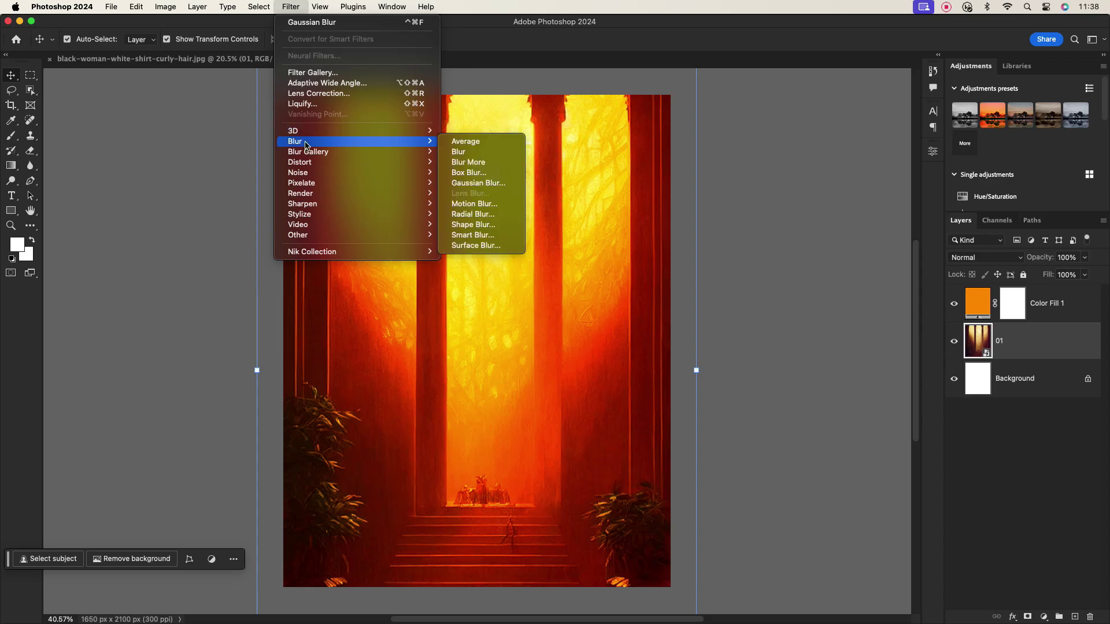
{"action": "left_click", "coordinate": [465, 173]}
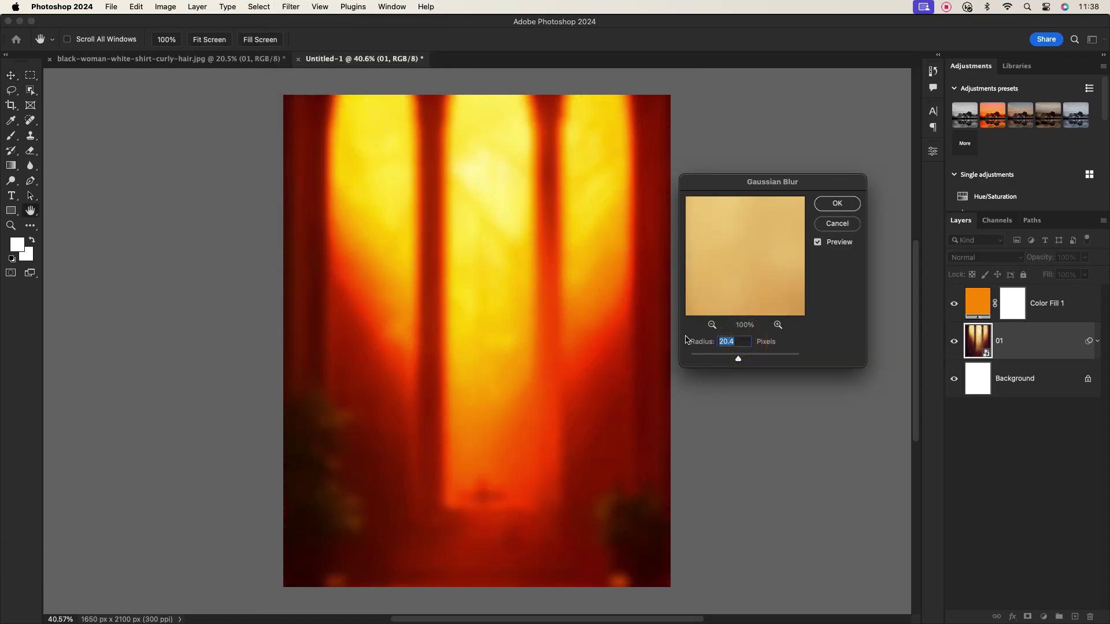
{"action": "type", "text": "7"}
{"action": "left_click", "coordinate": [837, 204]}
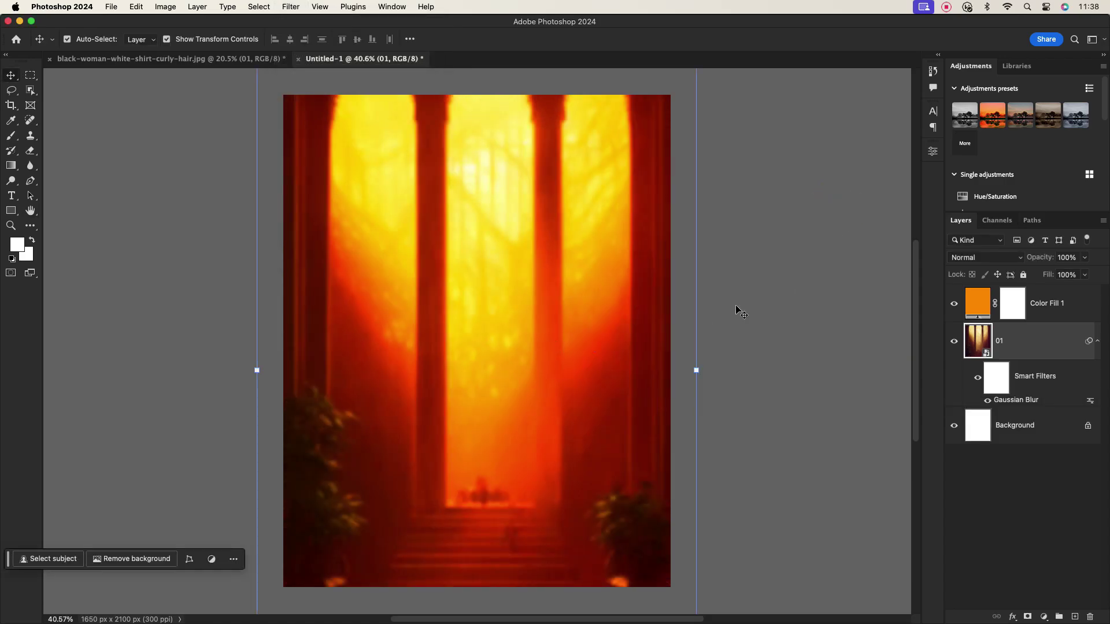
Add a gradient fill layer above the orange fill and set its starting colour stop to dark red 7c0e00.
{"action": "left_click", "coordinate": [1063, 308]}
{"action": "left_click", "coordinate": [1044, 616]}
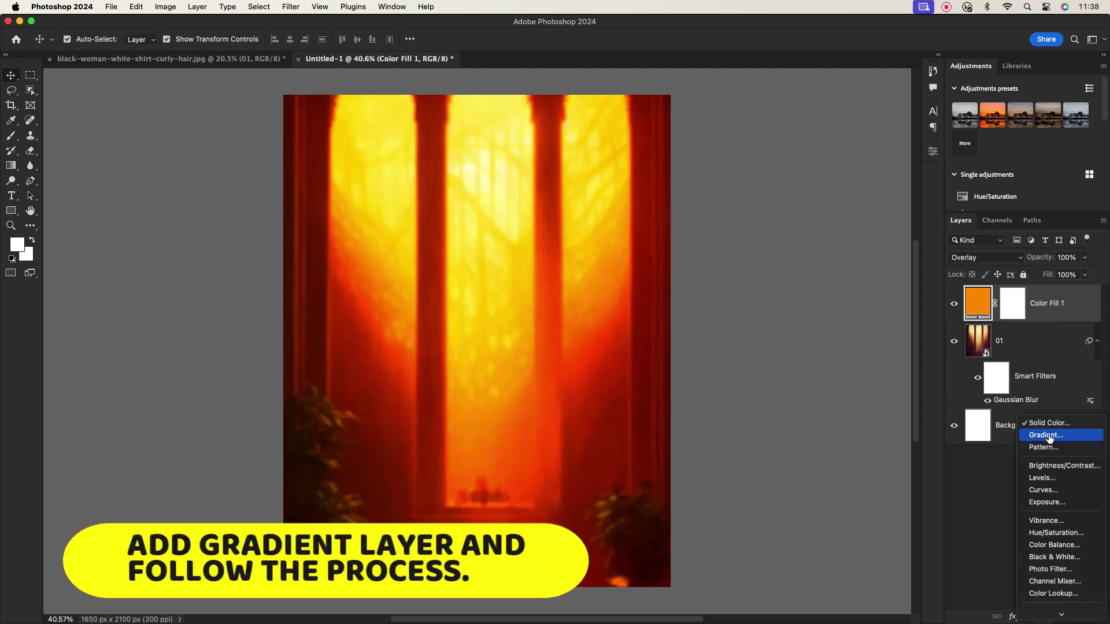
{"action": "left_click", "coordinate": [1046, 435]}
{"action": "left_click", "coordinate": [625, 265]}
{"action": "left_click", "coordinate": [845, 396]}
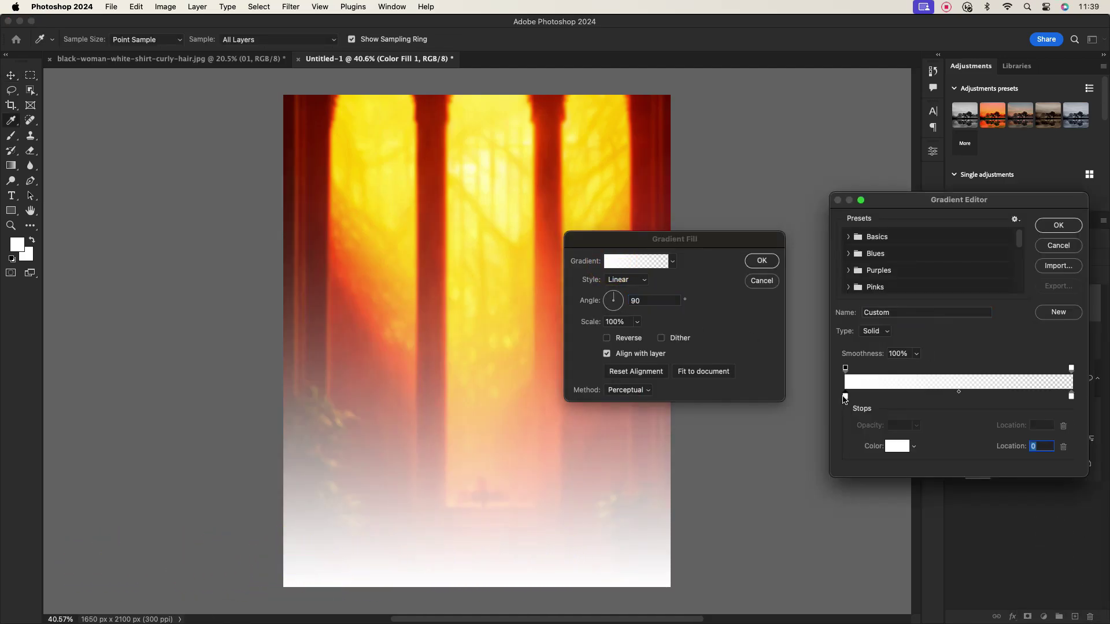
{"action": "left_click", "coordinate": [892, 446]}
{"action": "left_click", "coordinate": [792, 377]}
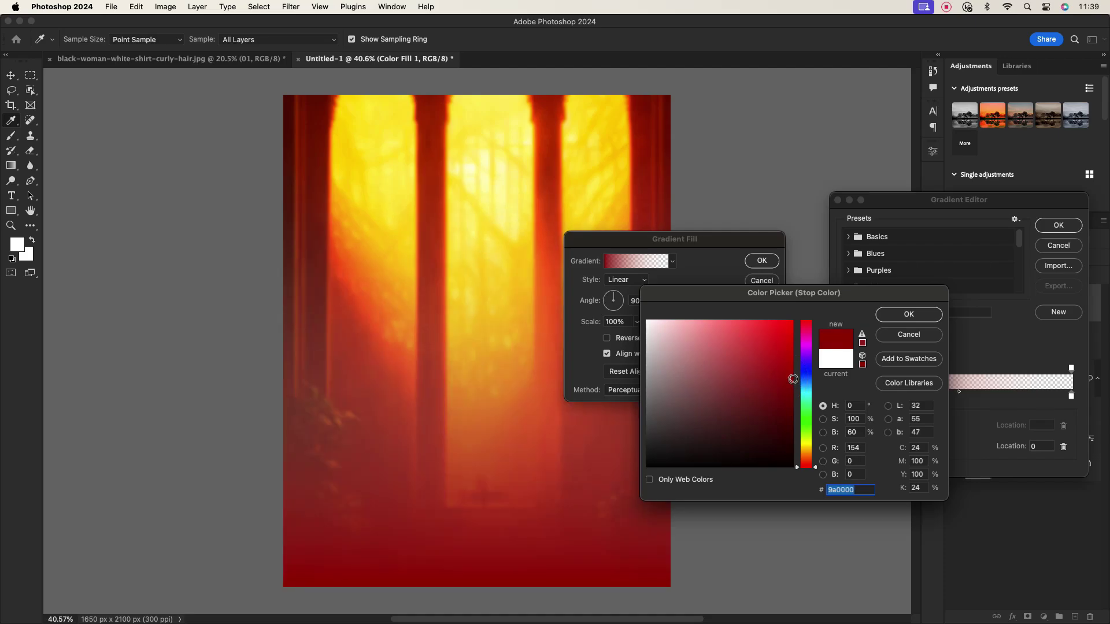
{"action": "left_click", "coordinate": [792, 379]}
{"action": "left_click", "coordinate": [641, 185]}
{"action": "left_click", "coordinate": [666, 144]}
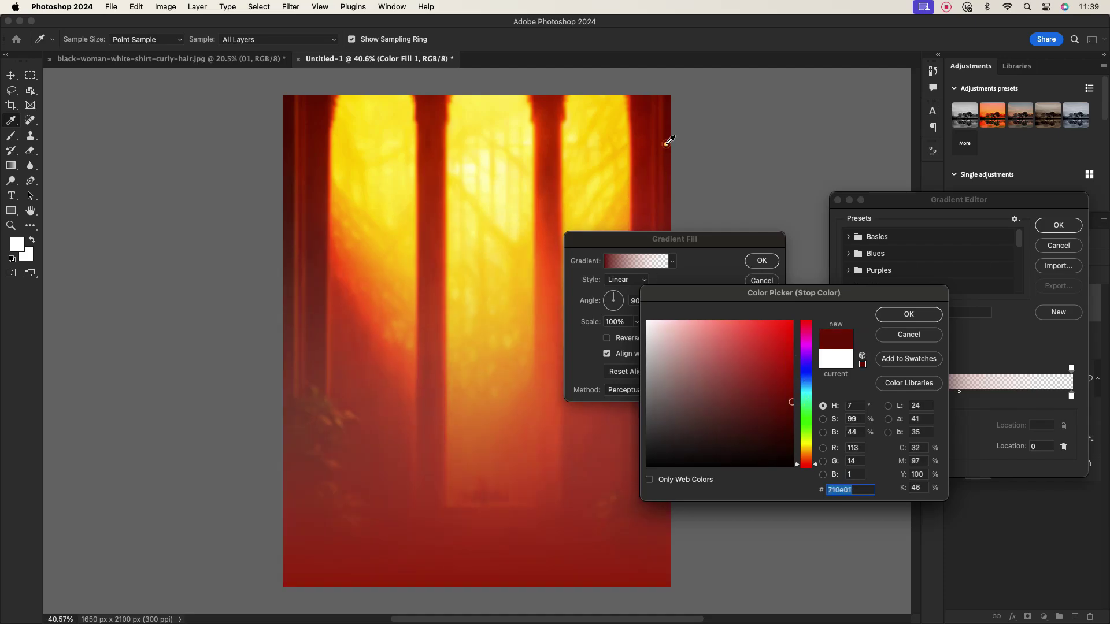
{"action": "left_click", "coordinate": [792, 388]}
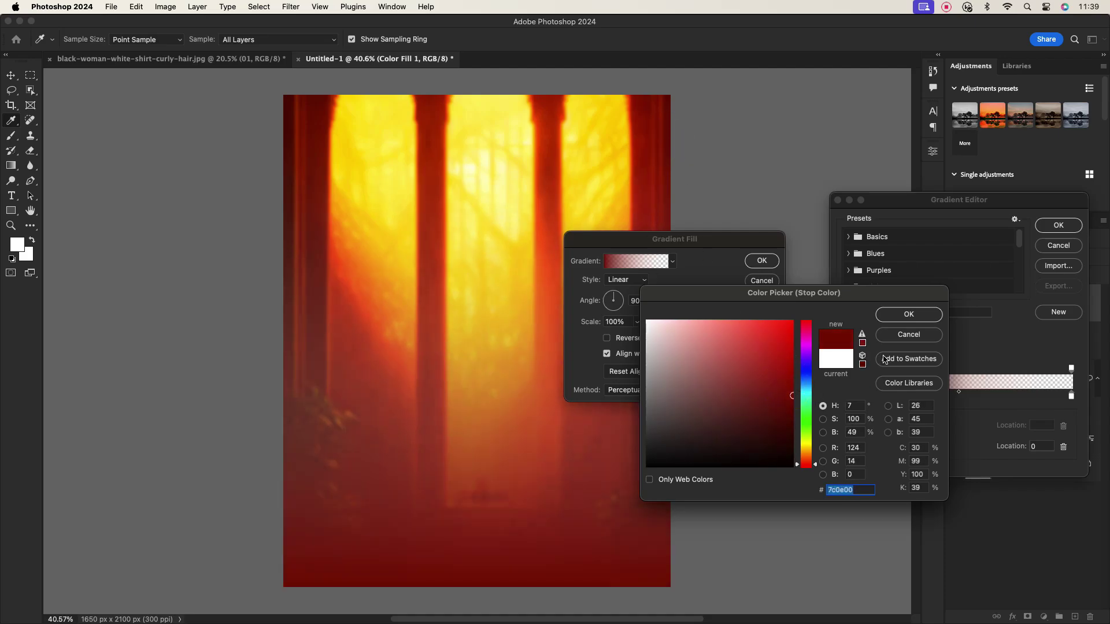
{"action": "left_click", "coordinate": [919, 313]}
Set the gradient's end colour to black 000000, move its 100% opacity stop to location 17, and apply the gradient fill.
{"action": "double_click", "coordinate": [1071, 397]}
{"action": "left_click_drag", "start_coordinate": [707, 426], "coordinate": [531, 498]}
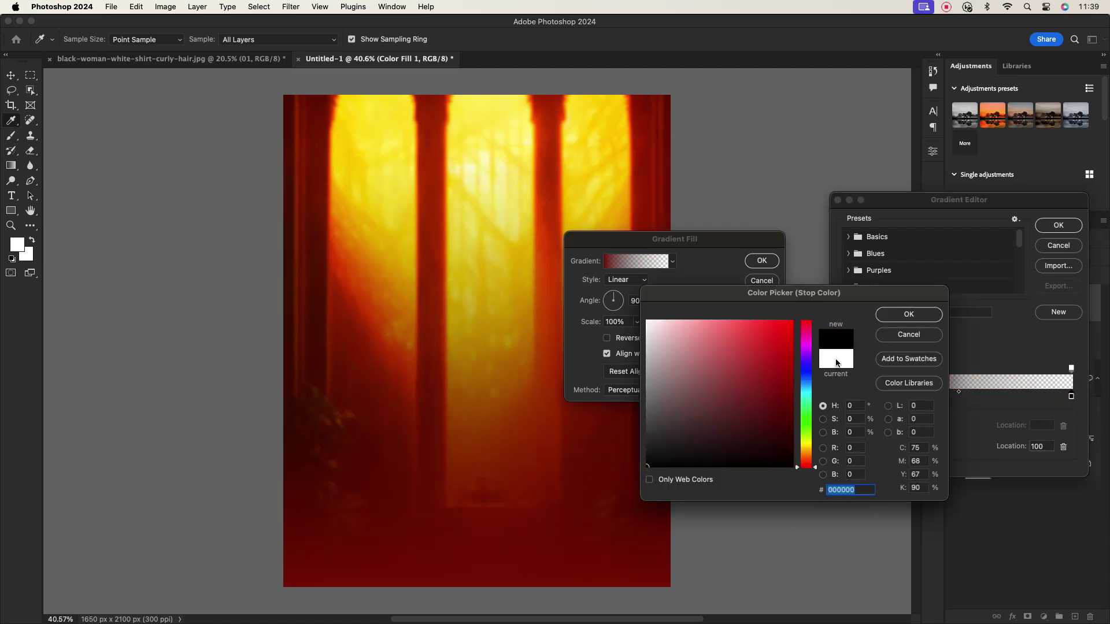
{"action": "left_click", "coordinate": [909, 314]}
{"action": "left_click", "coordinate": [1071, 368]}
{"action": "left_click", "coordinate": [848, 368]}
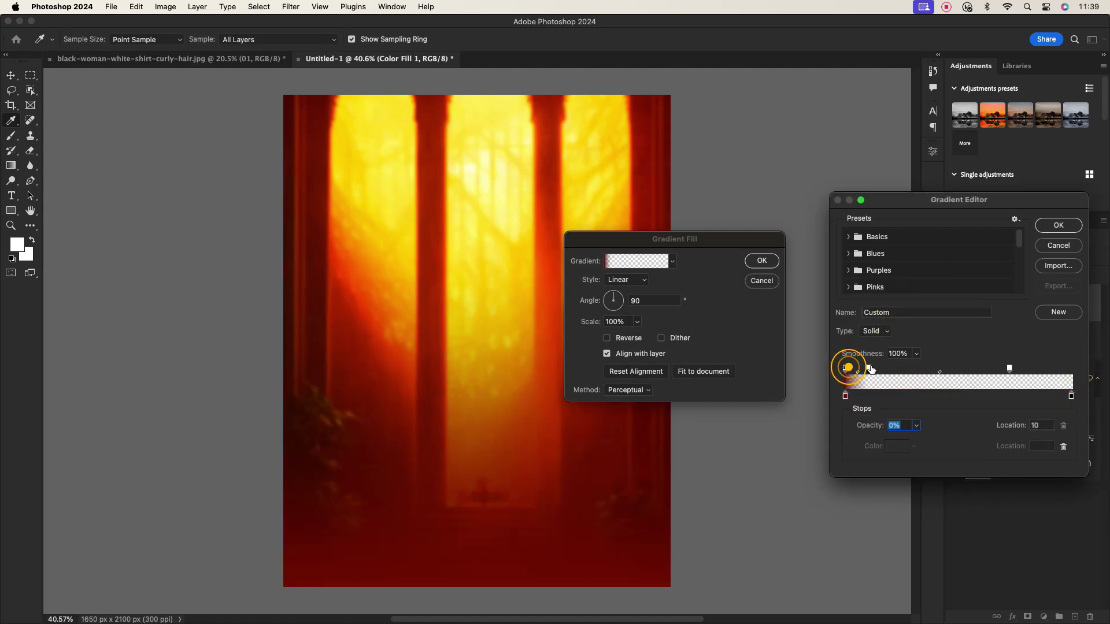
{"action": "mouse_move", "coordinate": [871, 369]}
{"action": "left_mouse_down"}
{"action": "mouse_move", "coordinate": [902, 367]}
{"action": "mouse_move", "coordinate": [877, 350]}
{"action": "mouse_move", "coordinate": [882, 368]}
{"action": "left_mouse_up"}
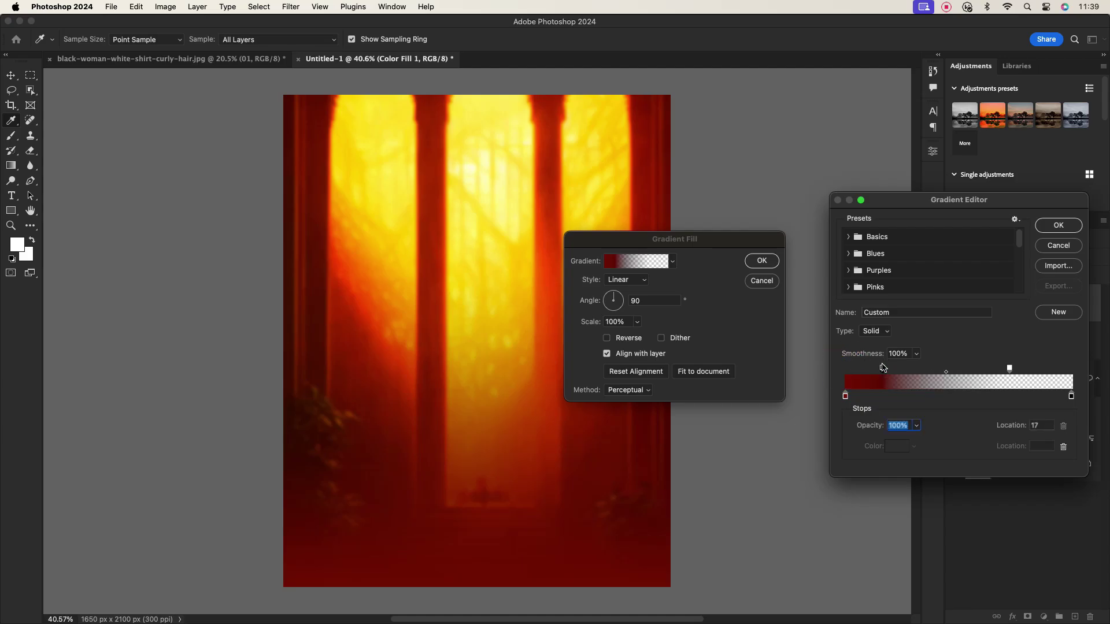
{"action": "left_click", "coordinate": [1059, 225]}
{"action": "left_click", "coordinate": [759, 259]}
Copy the golden confetti image layer from the black-woman-white-shirt-curly-hair.jpg document into the Untitled-1 poster.
{"action": "key", "text": "v"}
{"action": "left_click", "coordinate": [226, 58]}
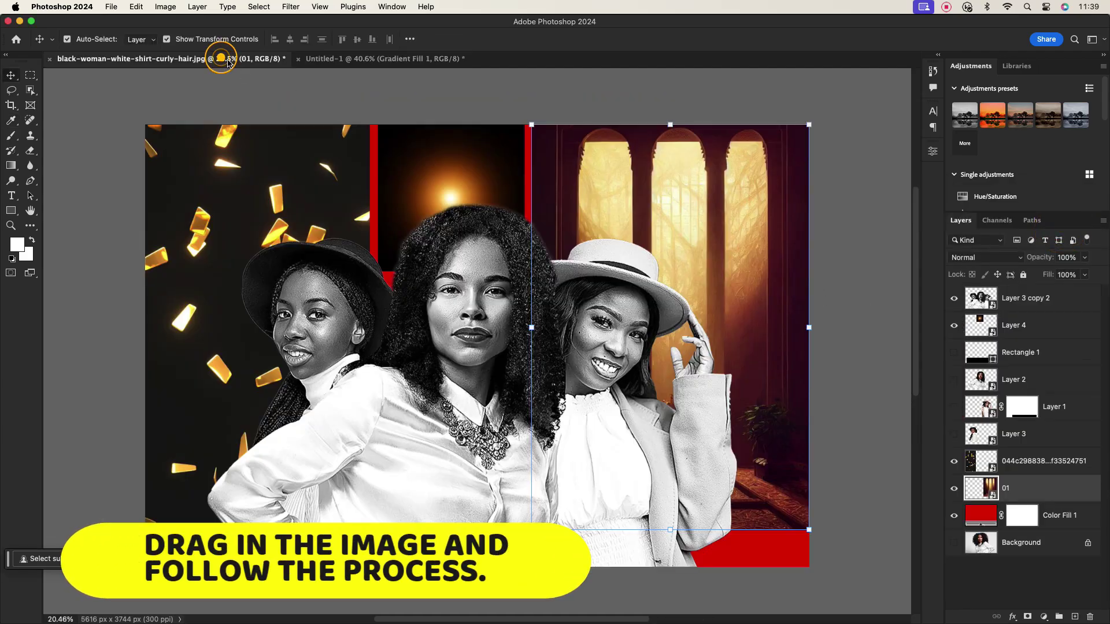
{"action": "left_click", "coordinate": [272, 166]}
{"action": "left_click", "coordinate": [493, 59]}
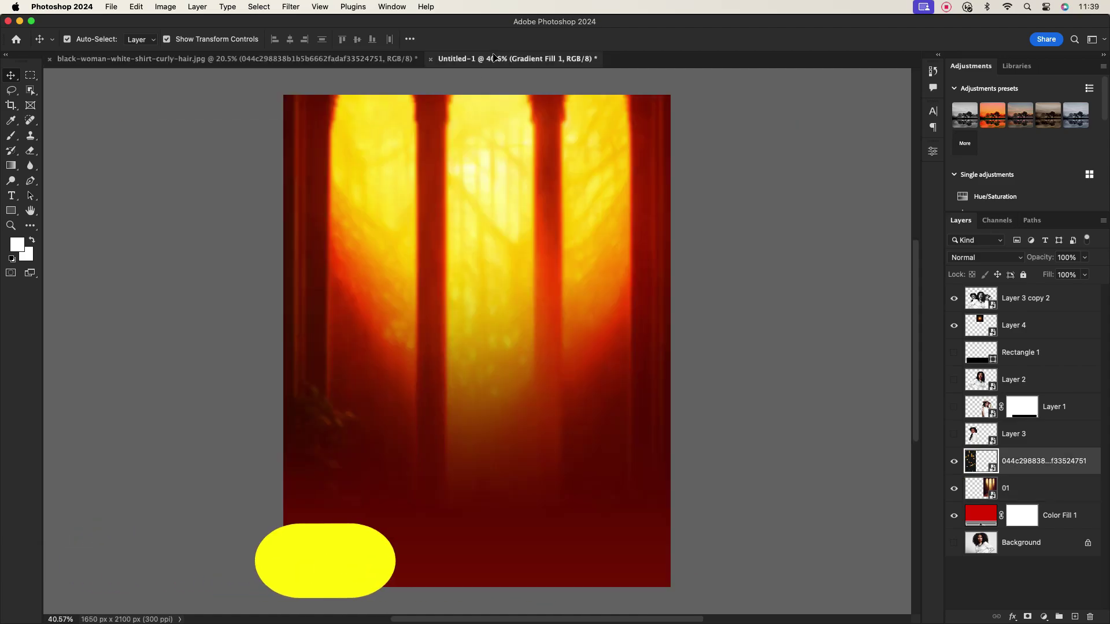
{"action": "left_click_drag", "start_coordinate": [493, 58], "coordinate": [513, 274]}
Scale and position the confetti image so it covers the whole canvas, and commit the transform.
{"action": "left_click_drag", "start_coordinate": [729, 204], "coordinate": [612, 204]}
{"action": "left_click_drag", "start_coordinate": [514, 237], "coordinate": [569, 389]}
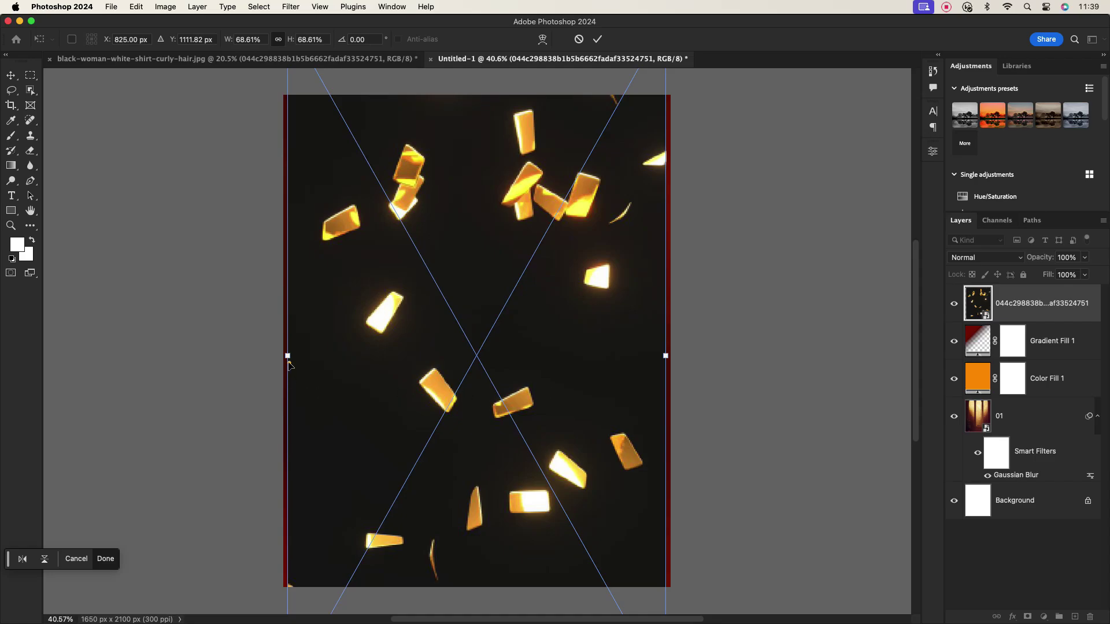
{"action": "left_click_drag", "start_coordinate": [288, 362], "coordinate": [282, 354]}
{"action": "left_click_drag", "start_coordinate": [666, 355], "coordinate": [678, 355]}
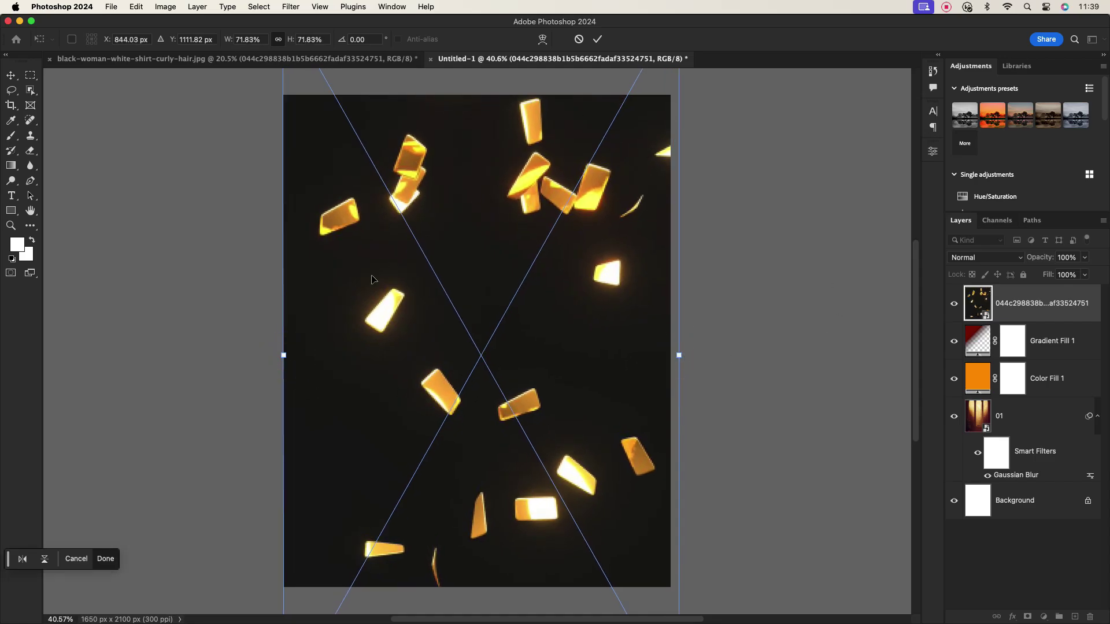
{"action": "left_click_drag", "start_coordinate": [283, 358], "coordinate": [276, 355]}
{"action": "double_click", "coordinate": [589, 237]}
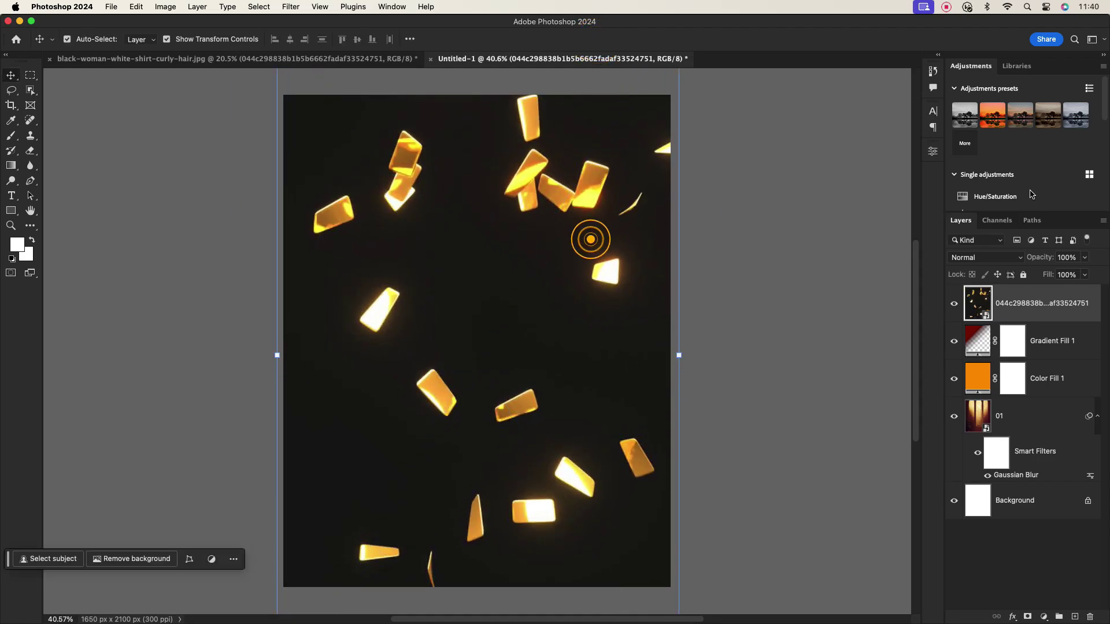
Rename the confetti layer as Sparkles and set its blend mode to Screen.
{"action": "double_click", "coordinate": [1056, 307]}
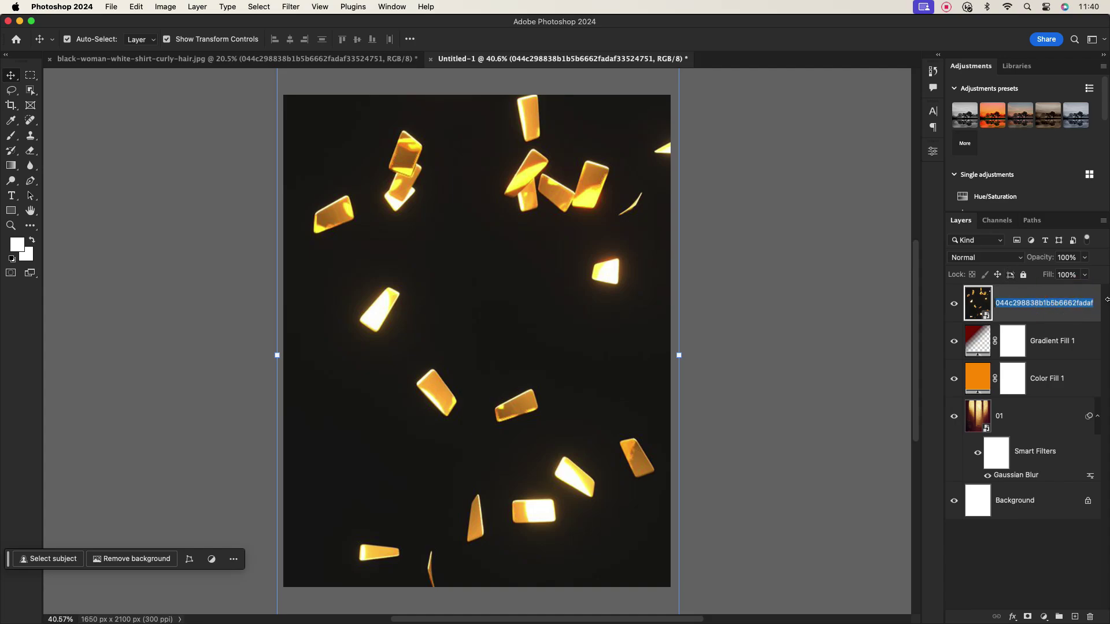
{"action": "type", "text": "S"}
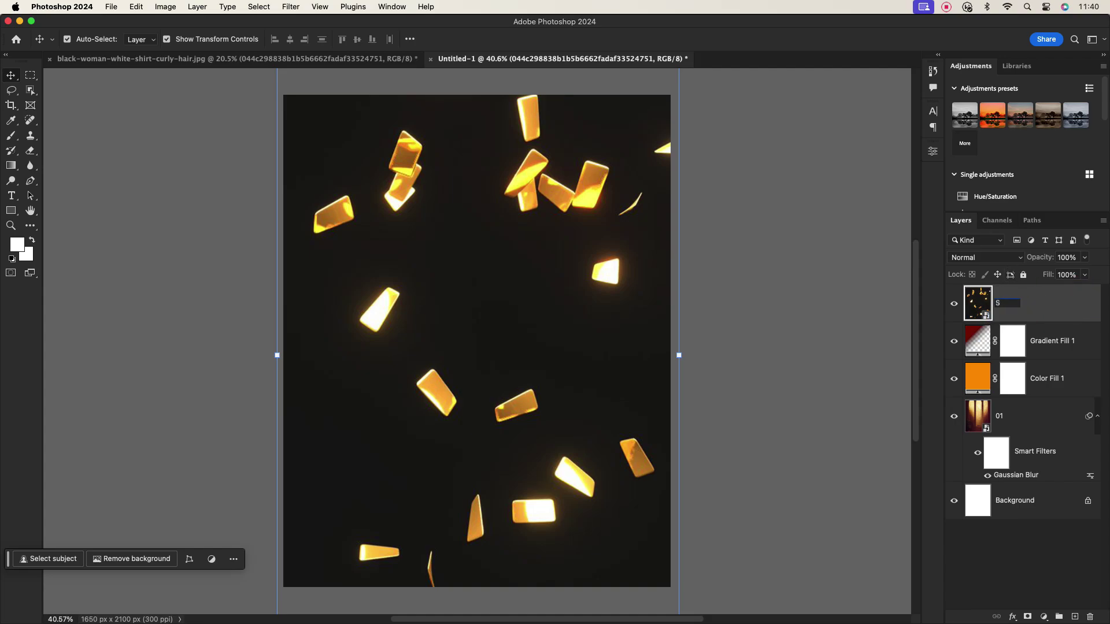
{"action": "type", "text": "parkles"}
{"action": "left_click", "coordinate": [1069, 307]}
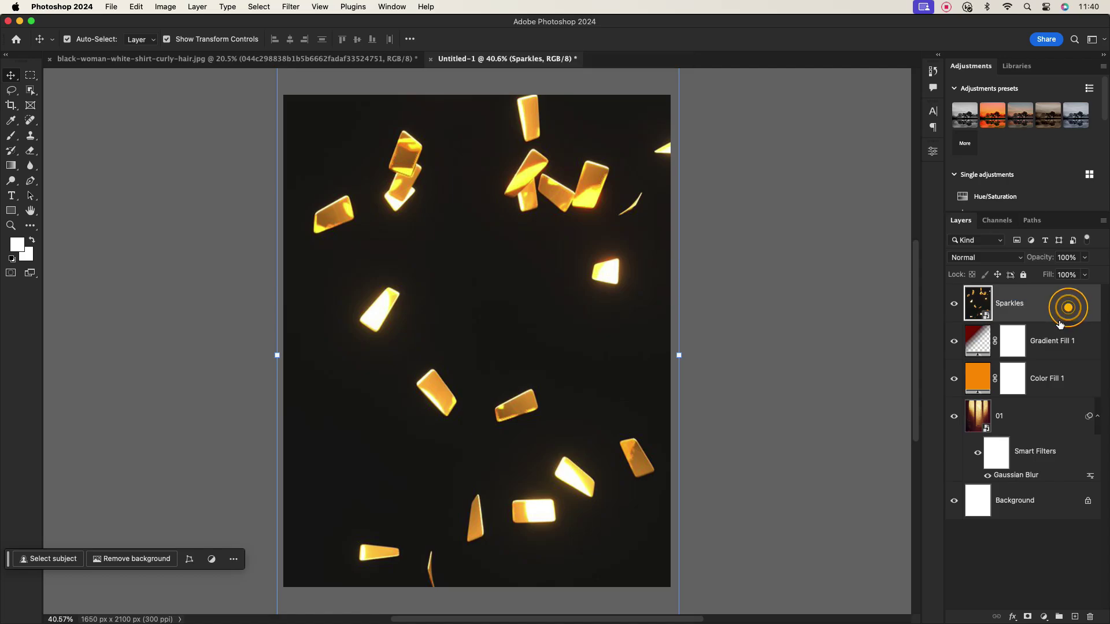
{"action": "left_click", "coordinate": [986, 257]}
{"action": "left_click", "coordinate": [978, 372]}
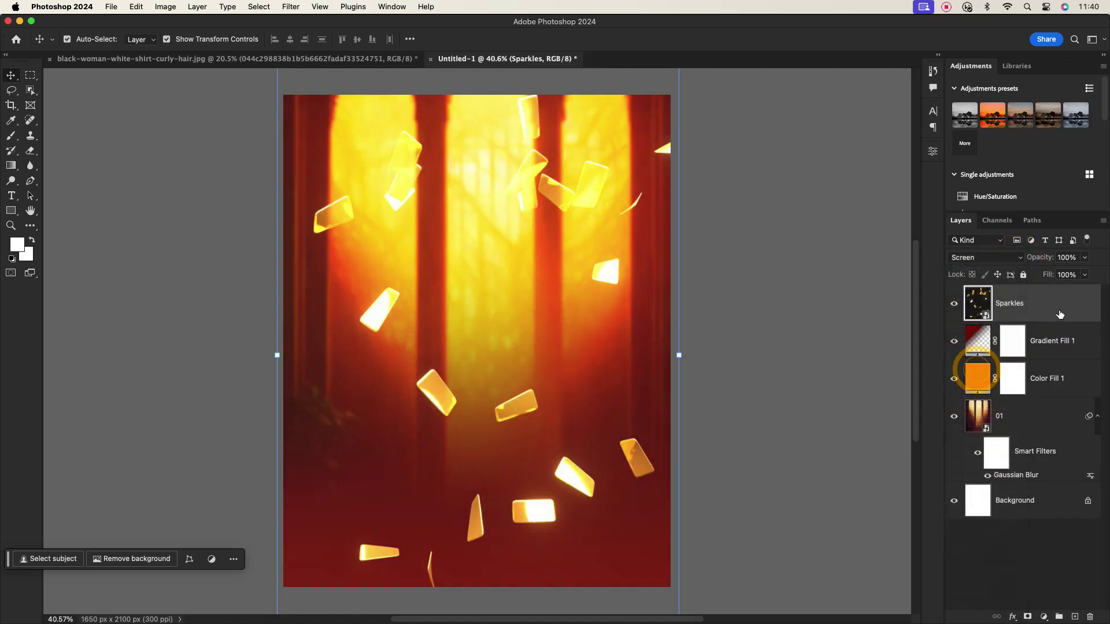
Apply a Gaussian Blur with a radius of 40 pixels to the Sparkles layer and collapse its smart filter list.
{"action": "left_click", "coordinate": [289, 7]}
{"action": "mouse_move", "coordinate": [336, 142]}
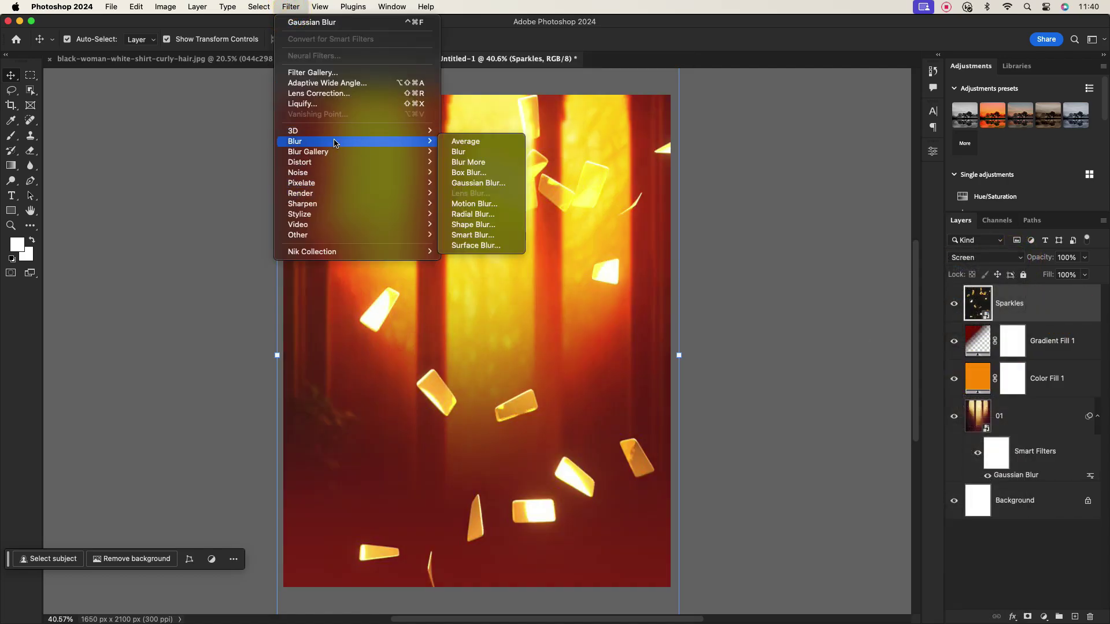
{"action": "left_click", "coordinate": [470, 184]}
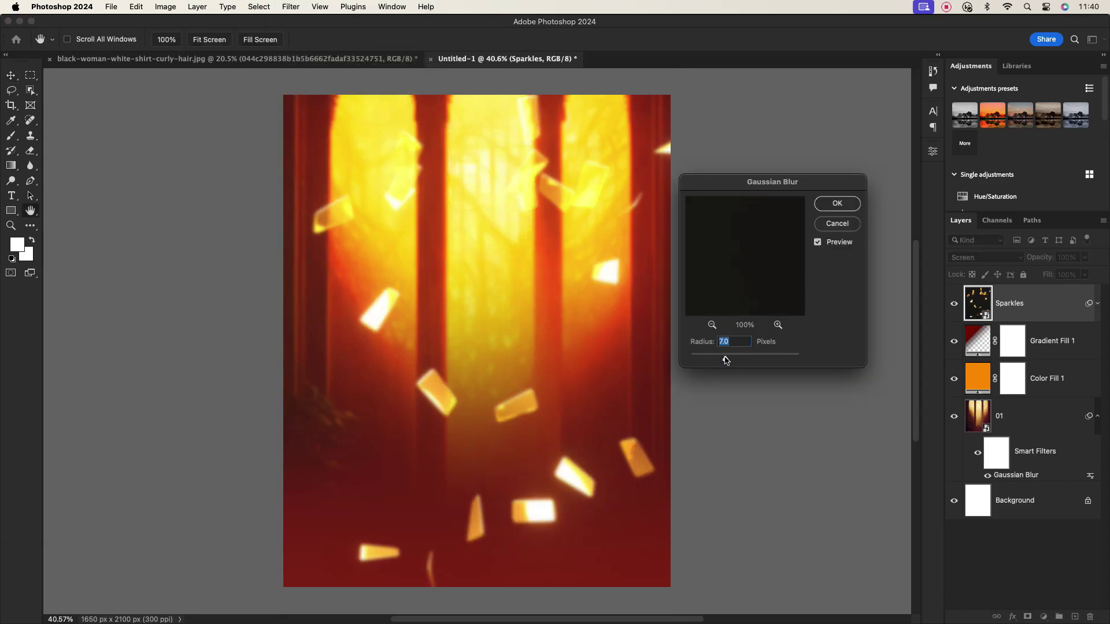
{"action": "mouse_move", "coordinate": [725, 357]}
{"action": "left_mouse_down"}
{"action": "mouse_move", "coordinate": [757, 356]}
{"action": "mouse_move", "coordinate": [747, 358]}
{"action": "left_mouse_up"}
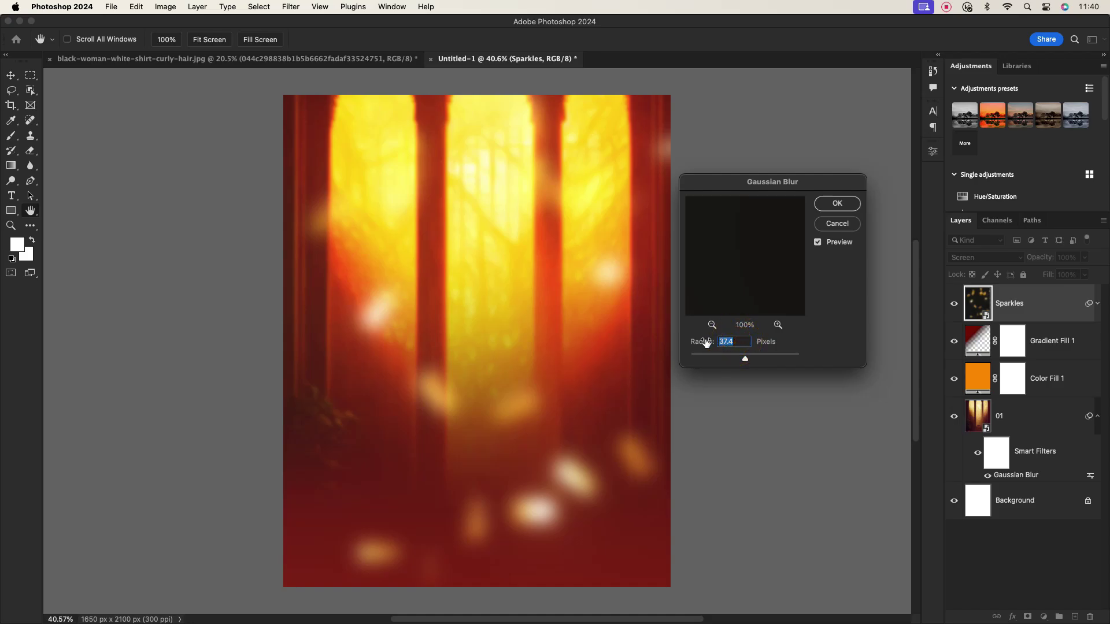
{"action": "type", "text": "40"}
{"action": "left_click", "coordinate": [800, 339]}
{"action": "left_click", "coordinate": [837, 204]}
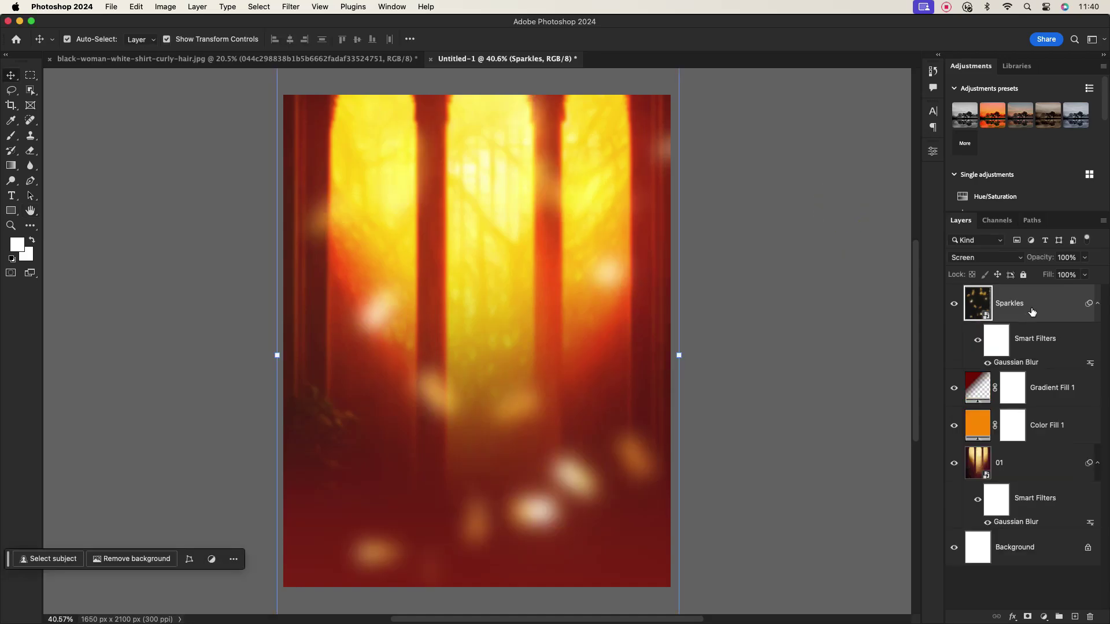
{"action": "left_click", "coordinate": [1098, 304]}
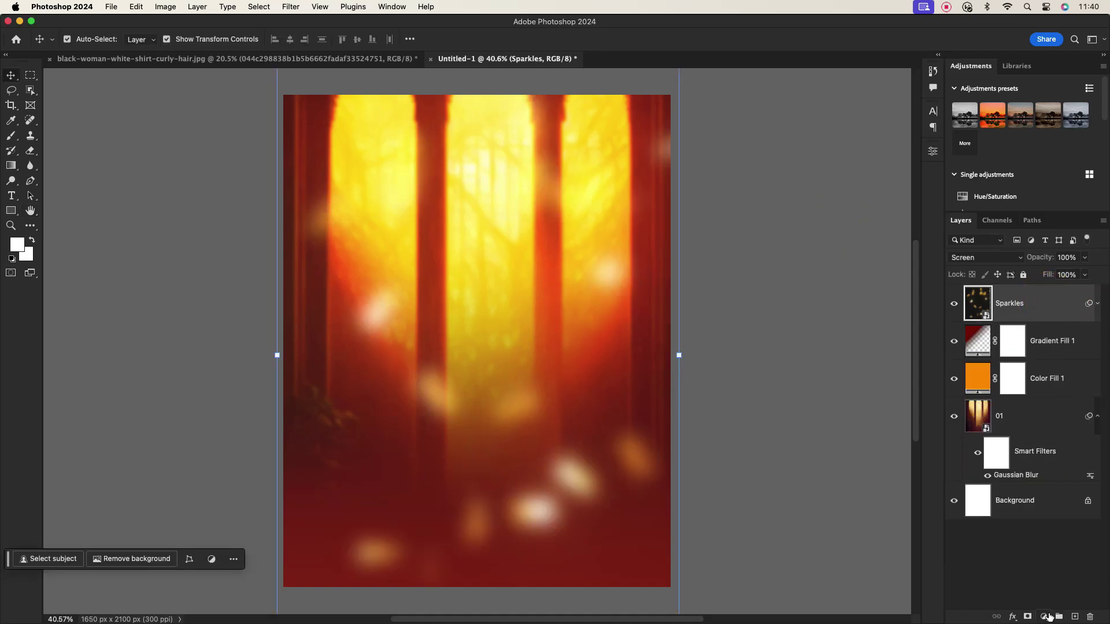
Add a Hue/Saturation adjustment clipped to the Sparkles layer with hue -3, saturation +37 and lightness -19.
{"action": "left_click", "coordinate": [1044, 617]}
{"action": "left_click", "coordinate": [1053, 544]}
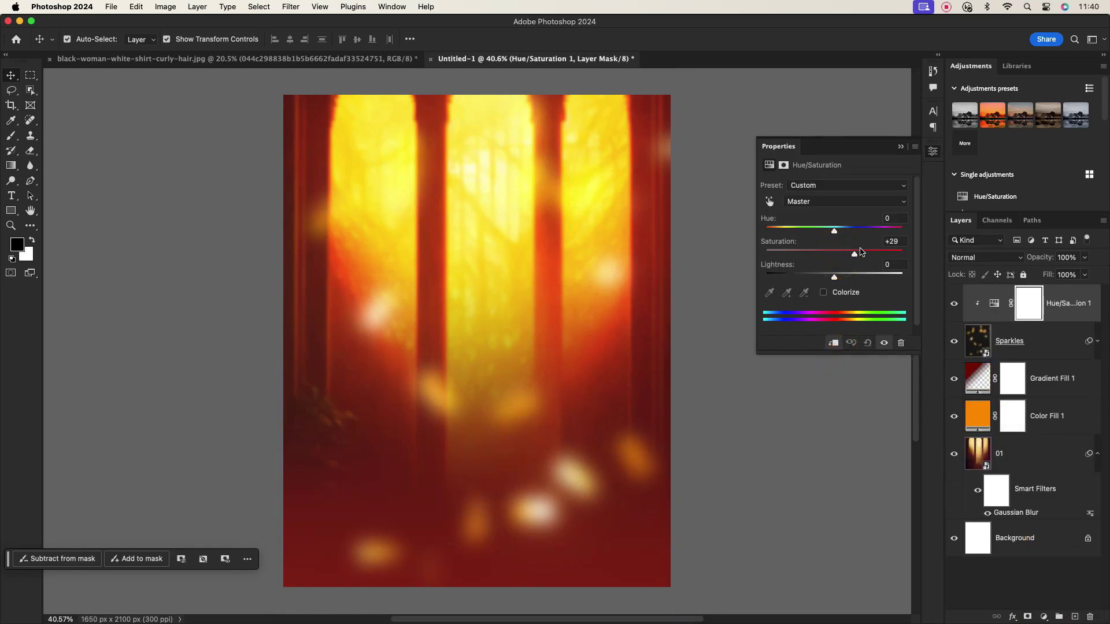
{"action": "mouse_move", "coordinate": [834, 231]}
{"action": "left_mouse_down"}
{"action": "mouse_move", "coordinate": [823, 231]}
{"action": "mouse_move", "coordinate": [844, 231]}
{"action": "mouse_move", "coordinate": [833, 231]}
{"action": "left_mouse_up"}
{"action": "left_click_drag", "start_coordinate": [833, 278], "coordinate": [822, 276]}
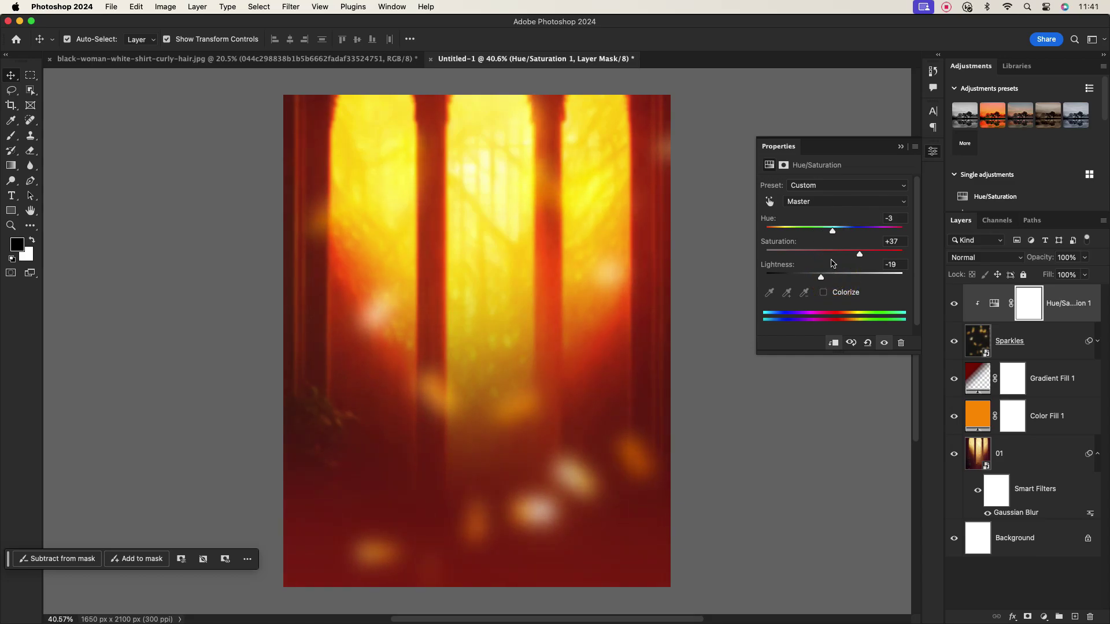
{"action": "left_click", "coordinate": [901, 146]}
{"action": "left_click", "coordinate": [1079, 299]}
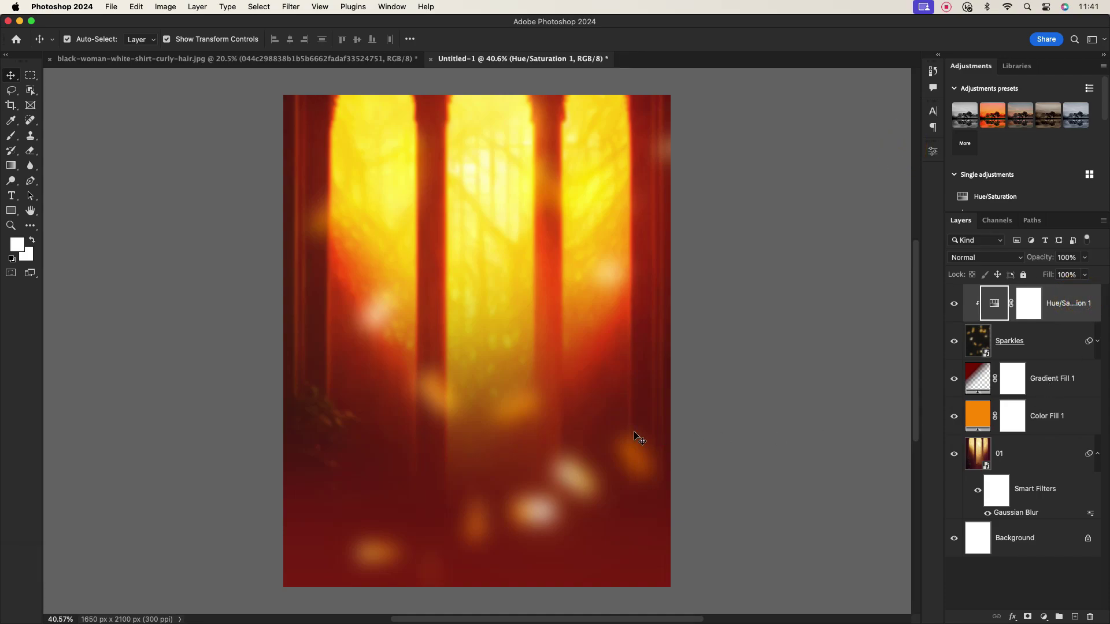
Add a Levels adjustment clipped to the Gradient Fill 1 layer with input levels 41, 1.35 and 204.
{"action": "left_click", "coordinate": [1061, 377]}
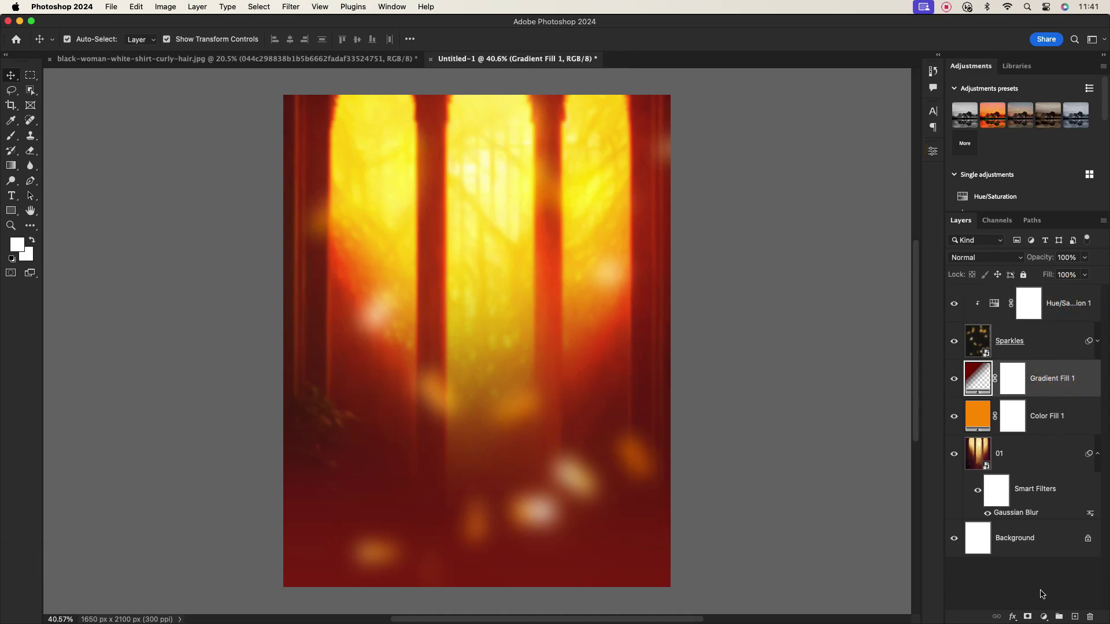
{"action": "left_click", "coordinate": [1045, 617]}
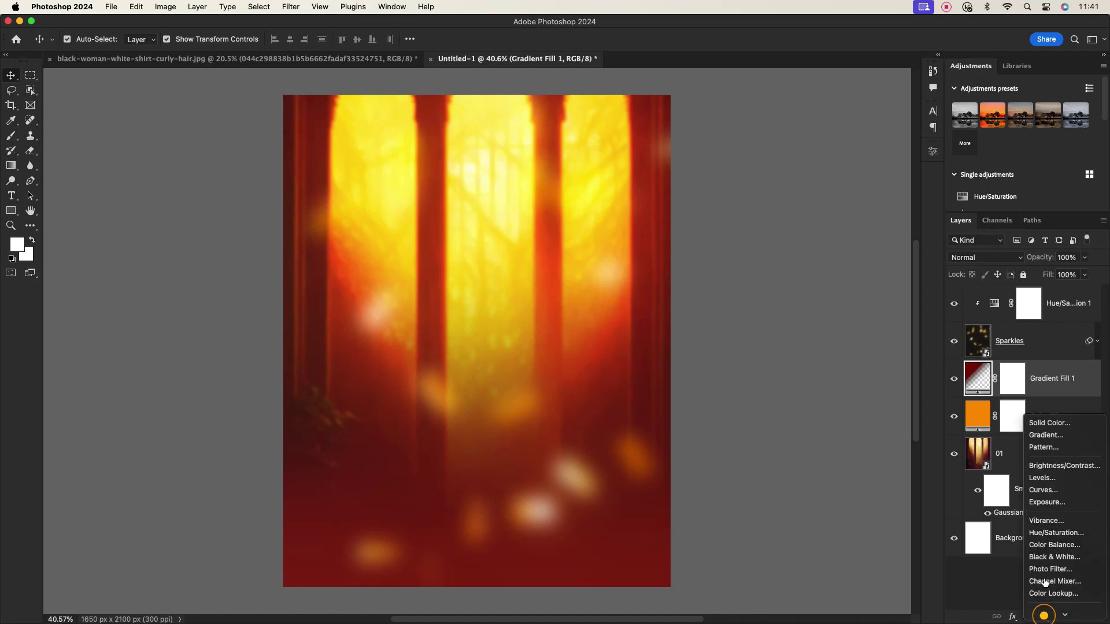
{"action": "left_click", "coordinate": [1042, 477]}
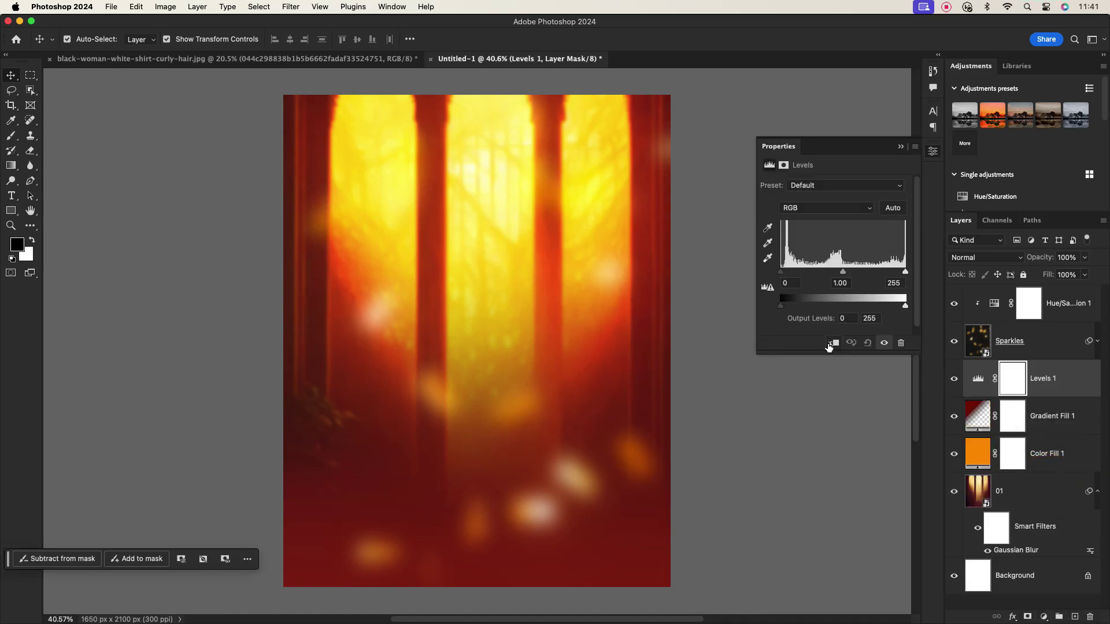
{"action": "left_click_drag", "start_coordinate": [781, 272], "coordinate": [808, 273]}
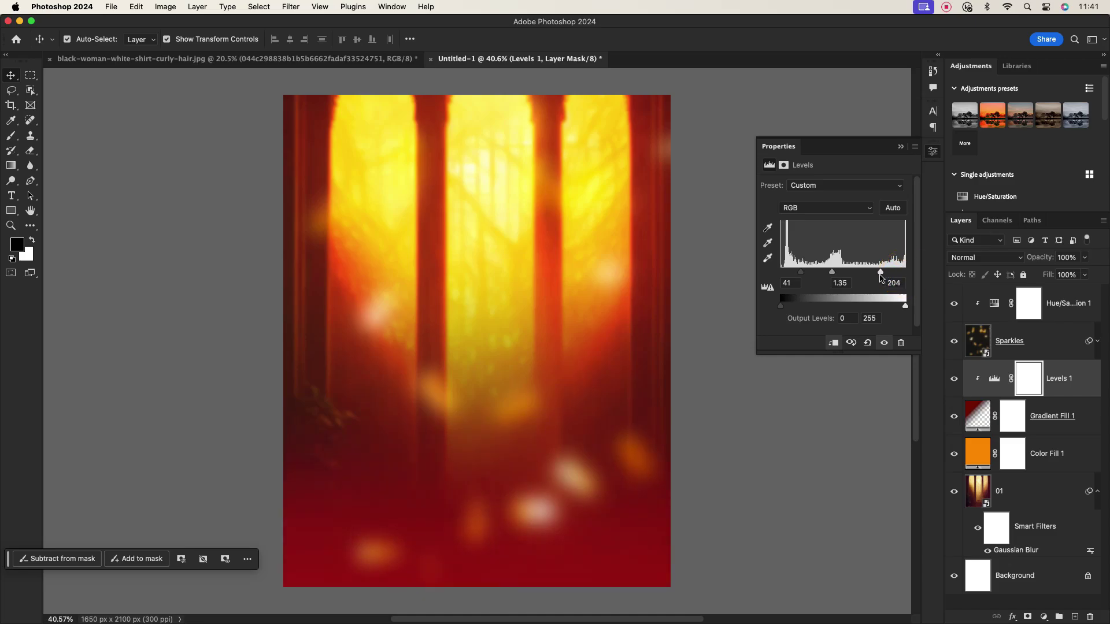
{"action": "left_click", "coordinate": [900, 148]}
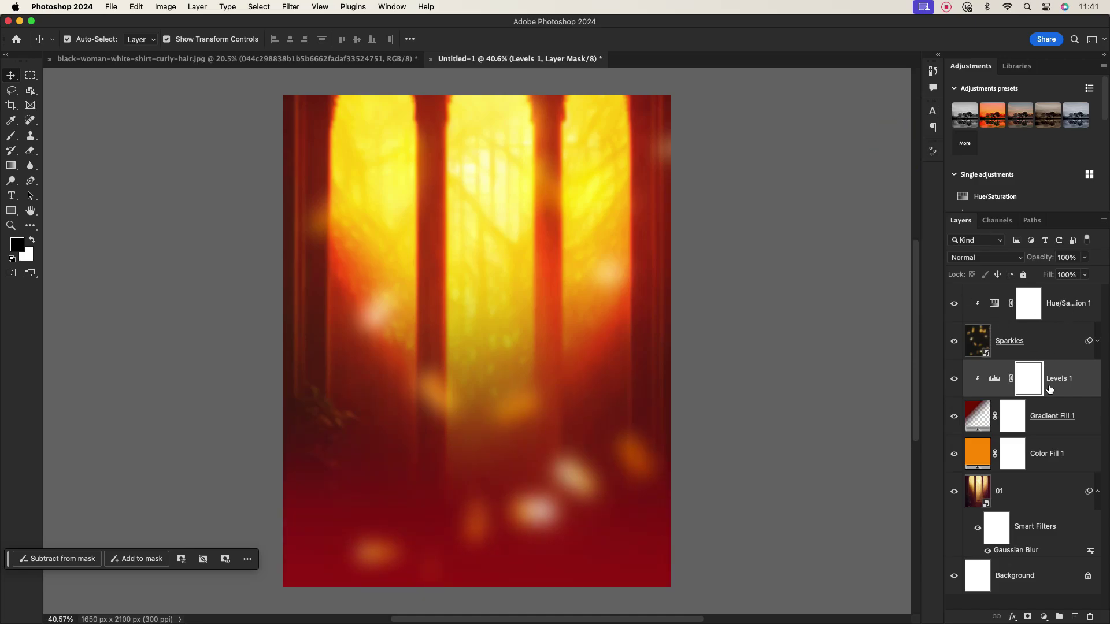
{"action": "left_click", "coordinate": [994, 379]}
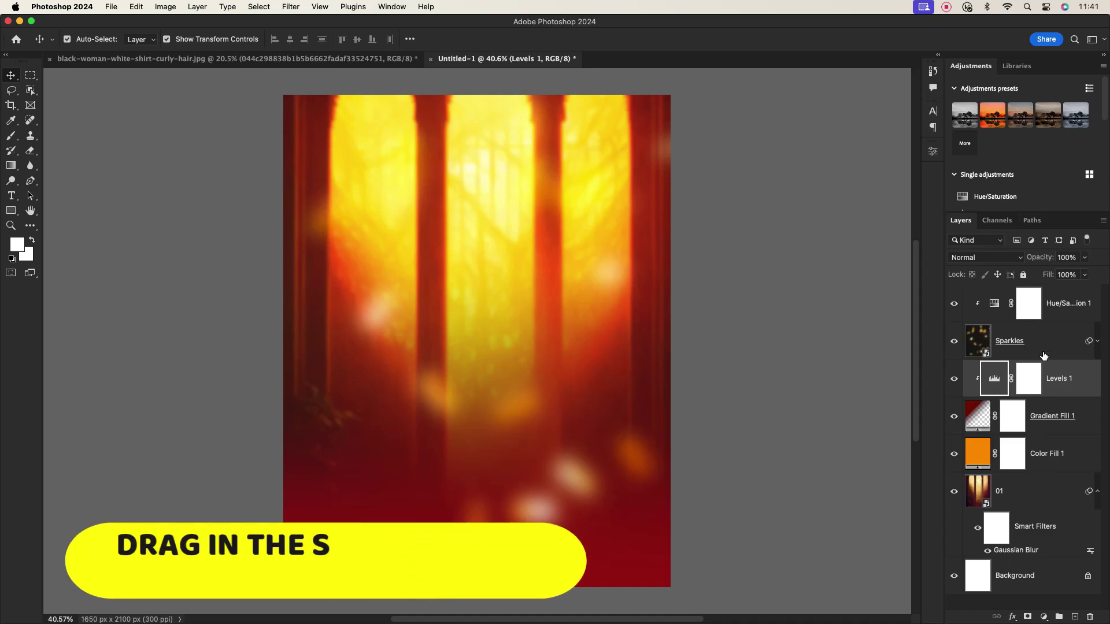
Copy the black-and-white cutout of the three women from the other document into the poster above the Hue/Saturation 1 layer.
{"action": "left_click", "coordinate": [1065, 307]}
{"action": "left_click", "coordinate": [297, 58]}
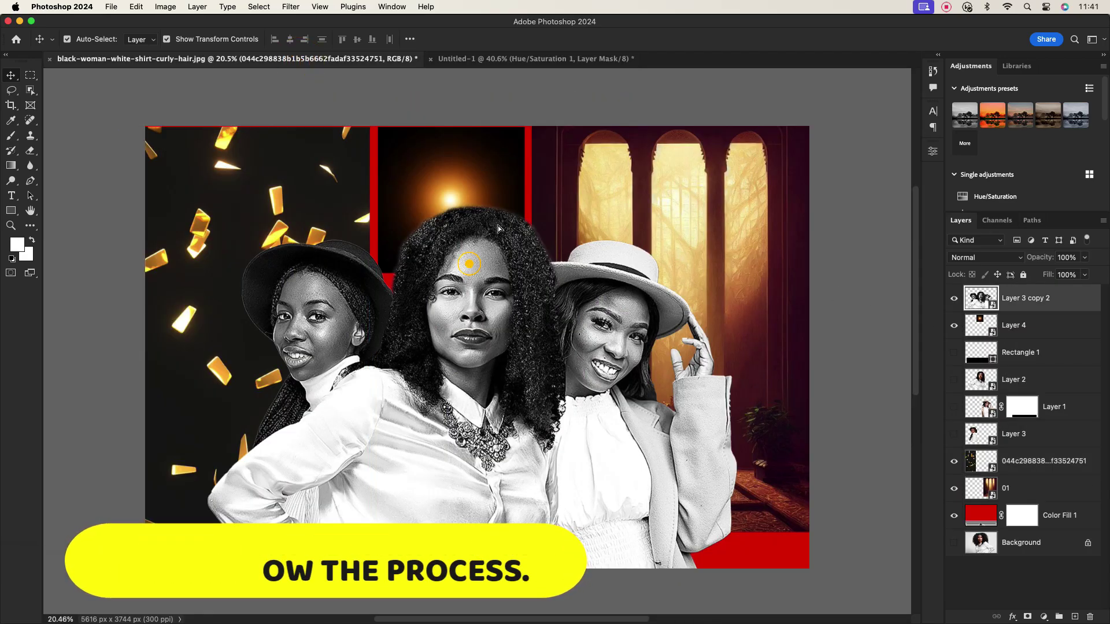
{"action": "left_click_drag", "start_coordinate": [498, 225], "coordinate": [453, 218]}
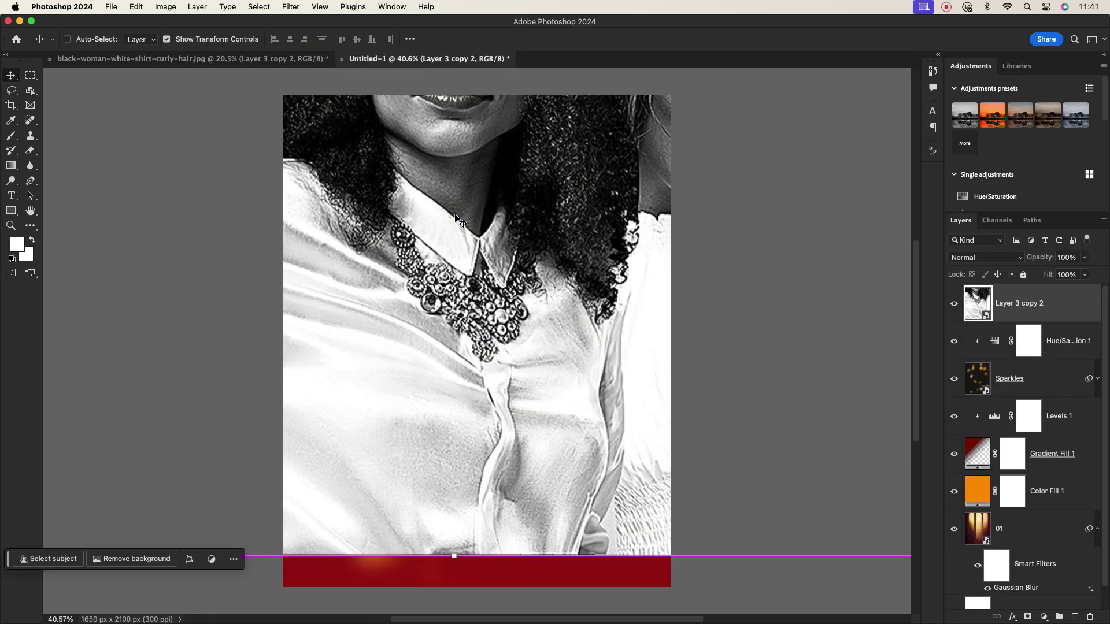
Scale the three-women cutout down to fit within the poster's width, place it mid-canvas, and commit the transform.
{"action": "key", "text": "ctrl+t"}
{"action": "key", "text": "ctrl+0"}
{"action": "left_click_drag", "start_coordinate": [608, 229], "coordinate": [451, 277]}
{"action": "left_click", "coordinate": [598, 38]}
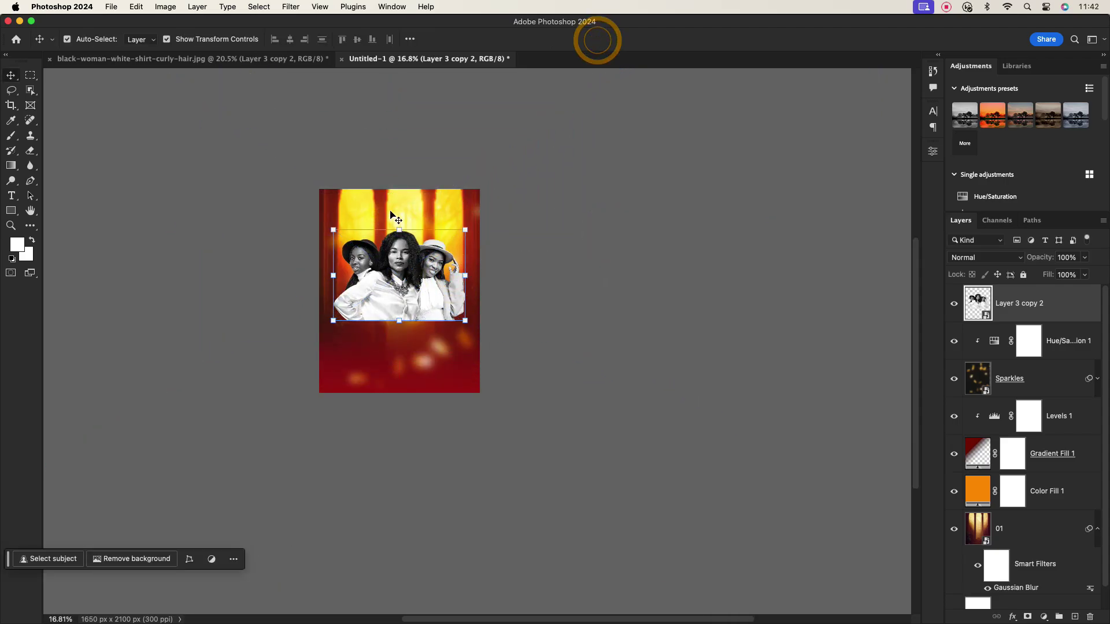
Adjust the position of the three-women cutout so it is centred across the poster's width.
{"action": "scroll", "coordinate": [435, 263], "scroll_direction": "up", "scroll_amount": 2}
{"action": "scroll", "coordinate": [435, 263], "scroll_direction": "left", "scroll_amount": 2}
{"action": "left_click", "coordinate": [457, 389]}
{"action": "scroll", "coordinate": [455, 338], "scroll_direction": "up", "scroll_amount": 5}
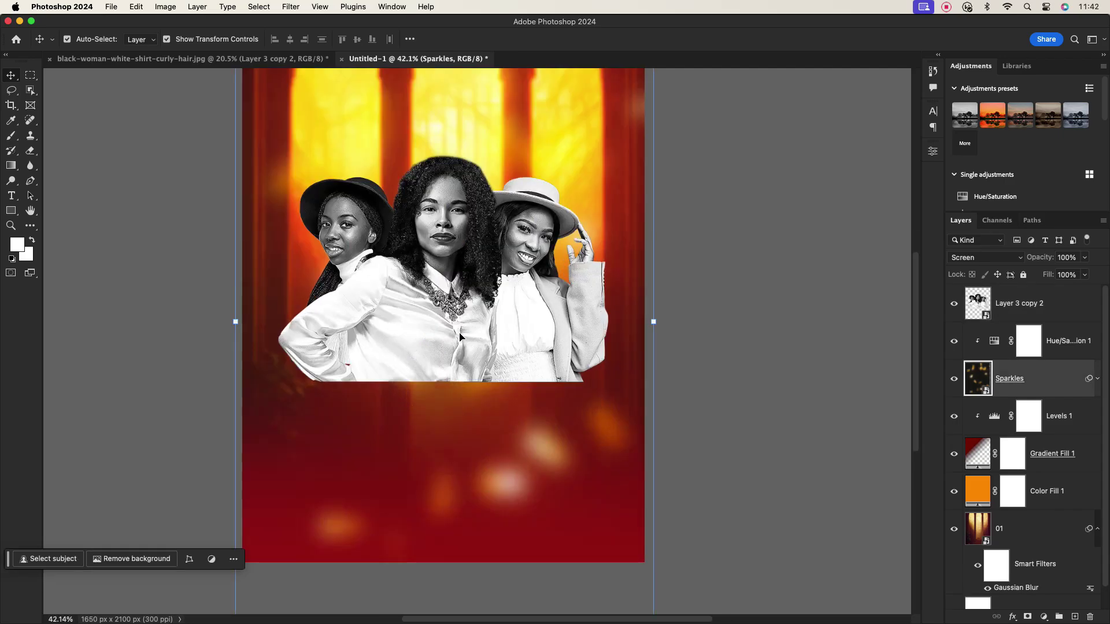
{"action": "scroll", "coordinate": [454, 336], "scroll_direction": "down", "scroll_amount": 2}
{"action": "left_click", "coordinate": [453, 319]}
{"action": "left_click_drag", "start_coordinate": [454, 316], "coordinate": [455, 314]}
{"action": "left_click", "coordinate": [489, 402]}
{"action": "left_click", "coordinate": [644, 268]}
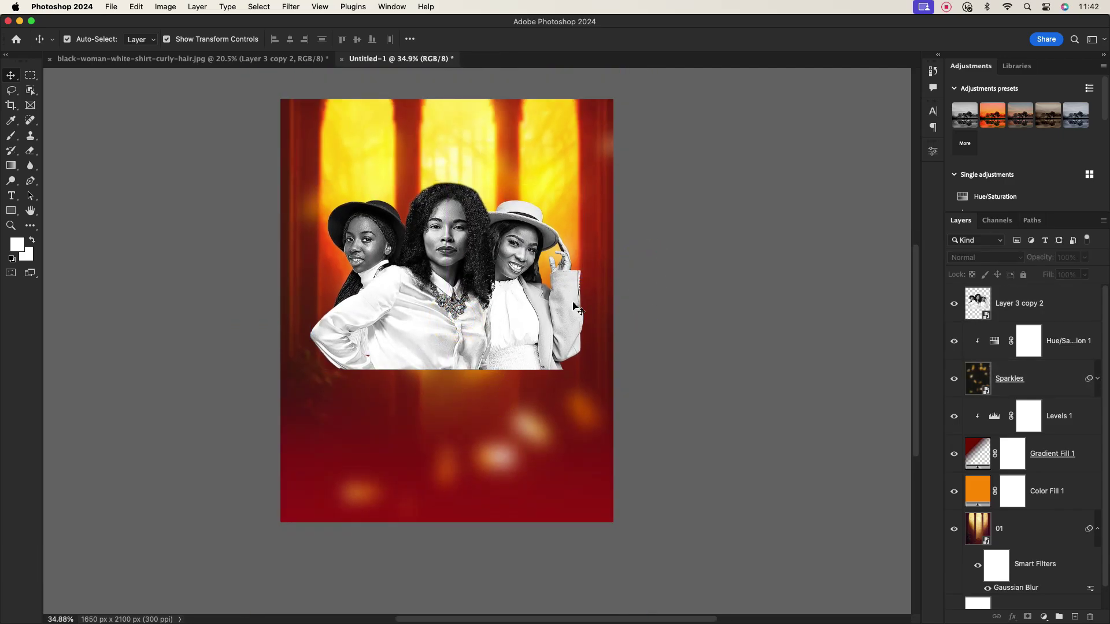
Select the three-women layer and set the Gradient tool to the black-to-white preset from the Basics group.
{"action": "scroll", "coordinate": [492, 300], "scroll_direction": "up", "scroll_amount": 2}
{"action": "left_click", "coordinate": [492, 300]}
{"action": "left_click", "coordinate": [11, 165]}
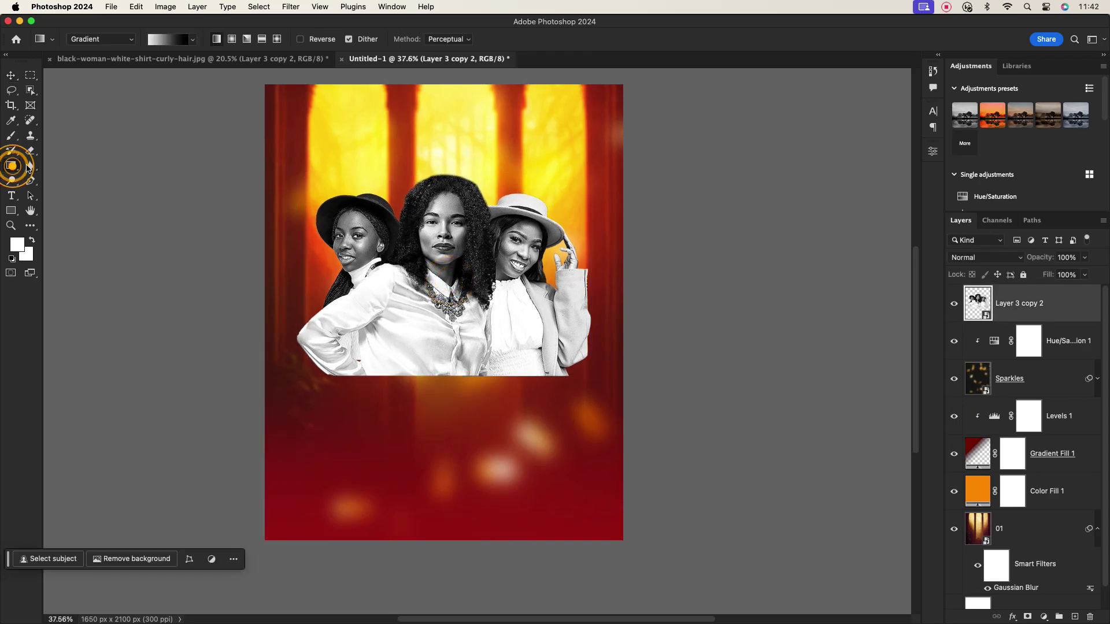
{"action": "left_click", "coordinate": [159, 39]}
{"action": "left_click", "coordinate": [132, 65]}
{"action": "left_click", "coordinate": [160, 79]}
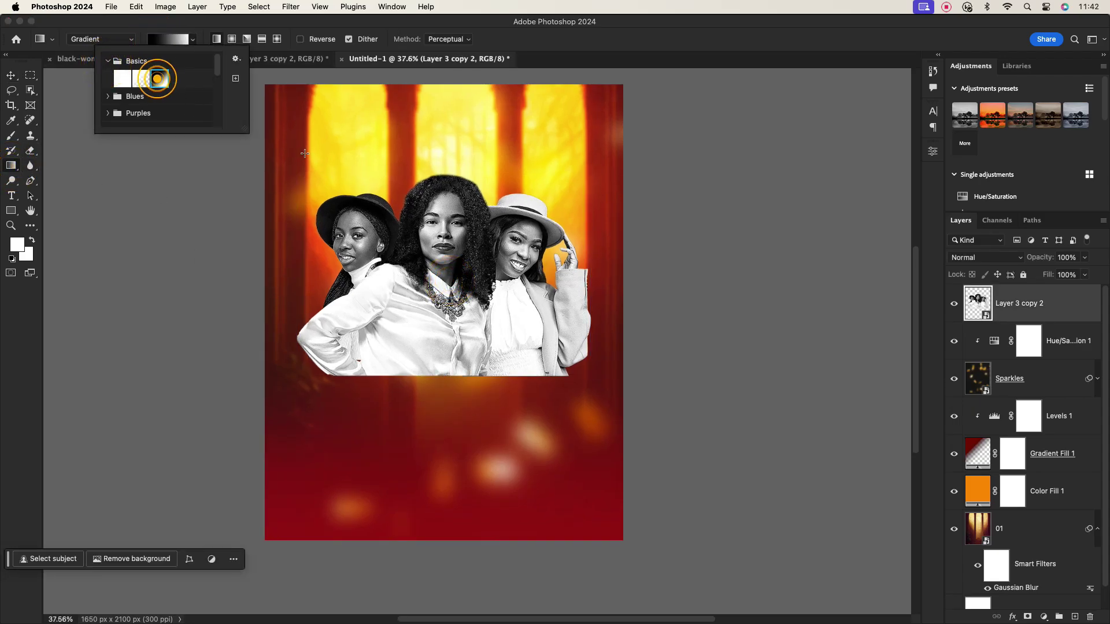
Add a layer mask to the three-women layer and fade their lower bodies into the background with a vertical black-to-white gradient.
{"action": "left_click_drag", "start_coordinate": [443, 348], "coordinate": [442, 388]}
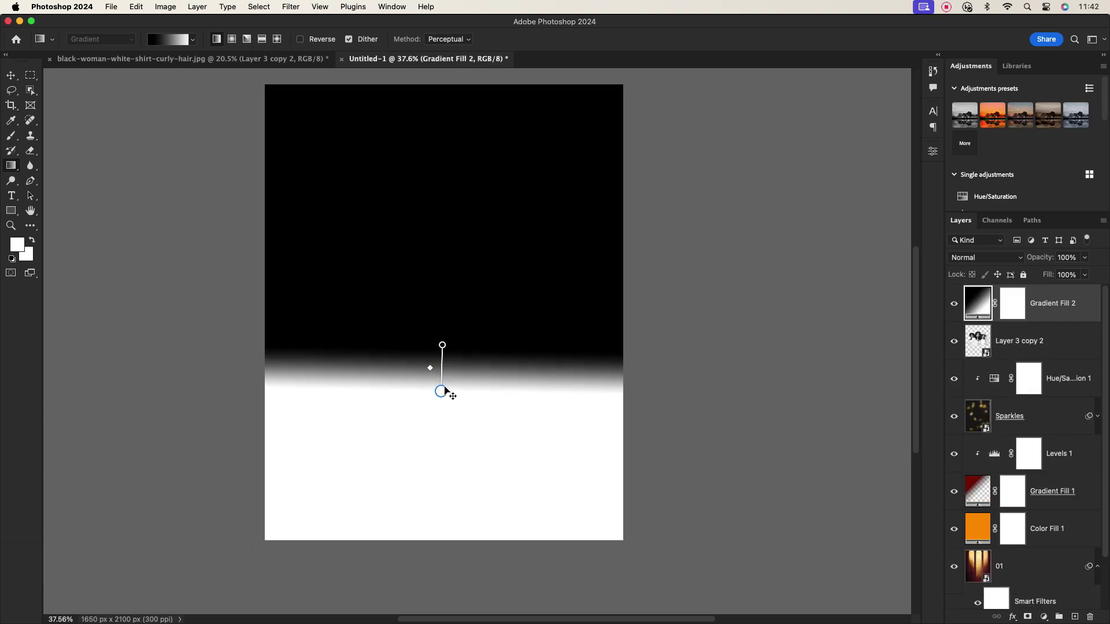
{"action": "key", "text": "super+z"}
{"action": "left_click", "coordinate": [1028, 617]}
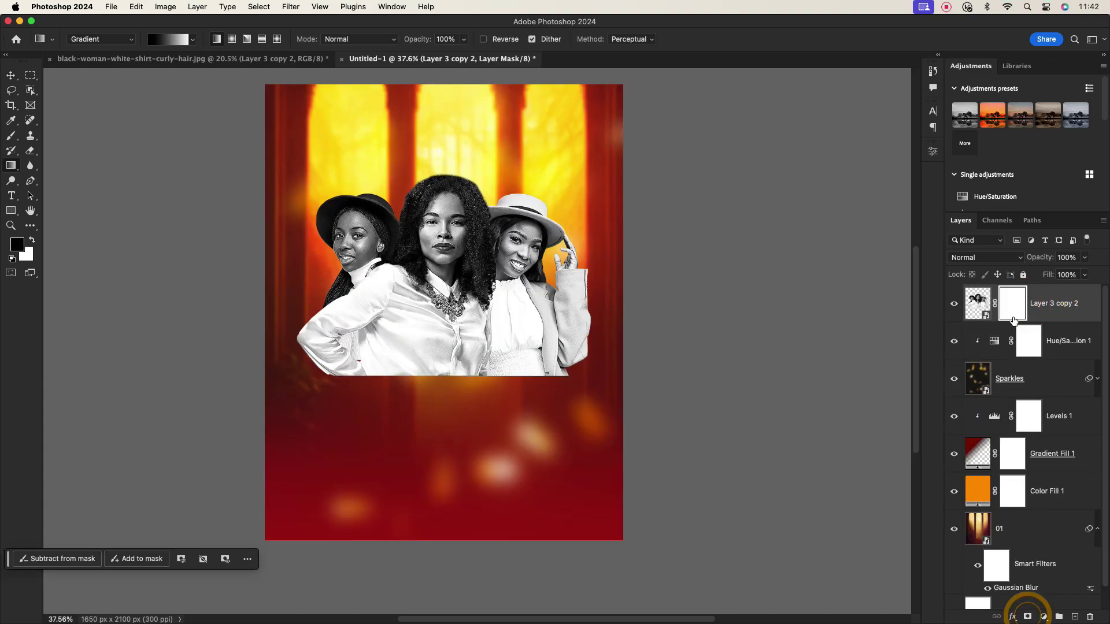
{"action": "left_click_drag", "start_coordinate": [448, 379], "coordinate": [448, 324]}
{"action": "key", "text": "super+z"}
{"action": "double_click", "coordinate": [448, 392]}
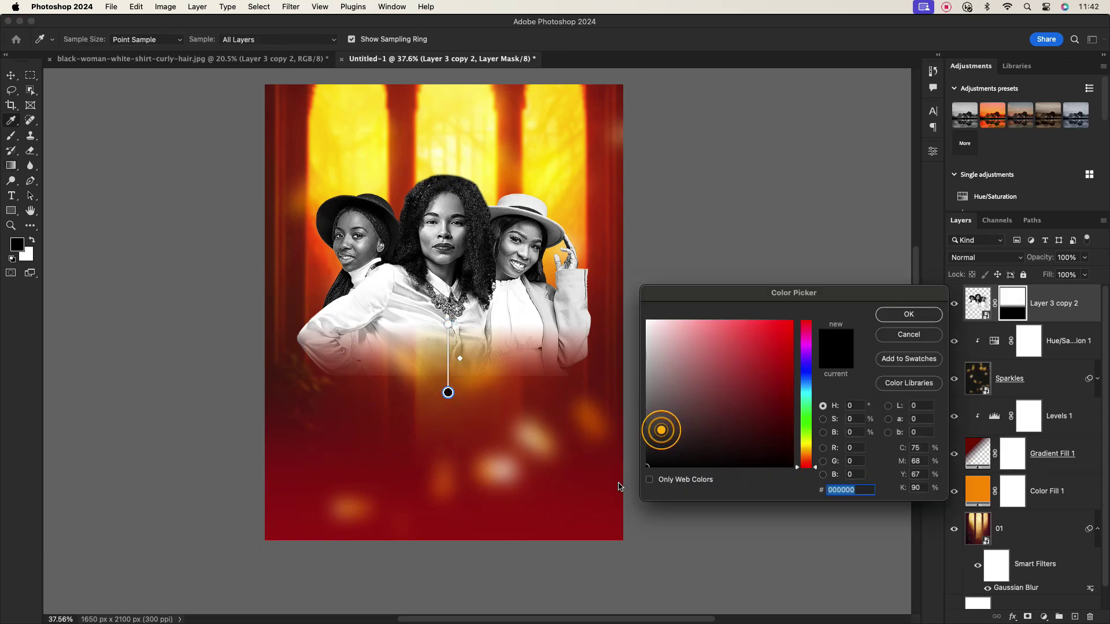
{"action": "left_click", "coordinate": [914, 316]}
{"action": "left_click_drag", "start_coordinate": [449, 324], "coordinate": [448, 297]}
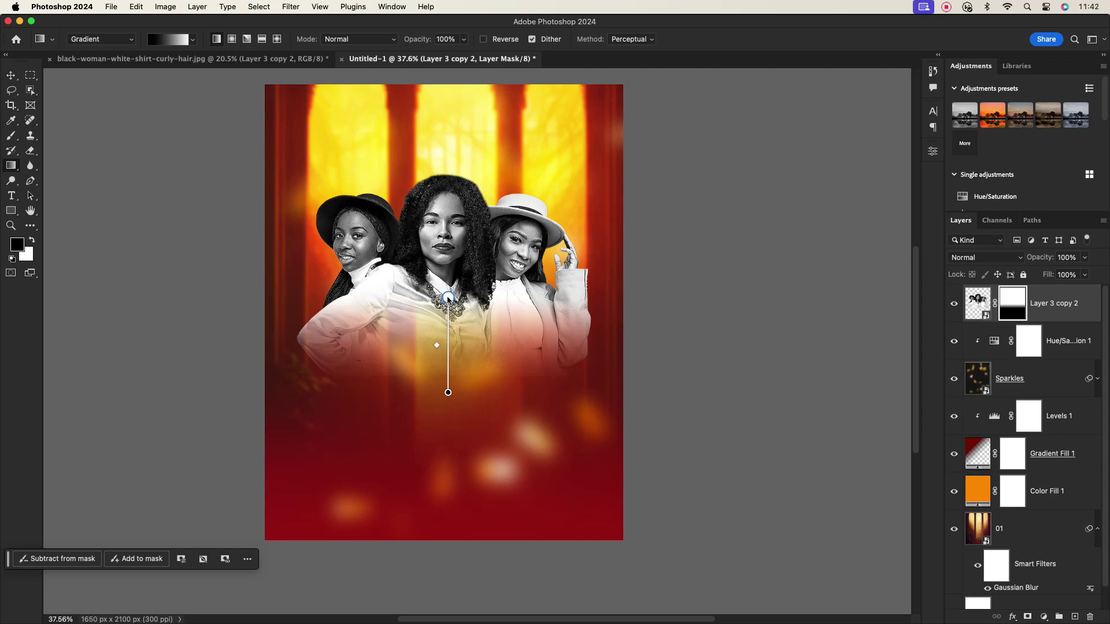
{"action": "left_click", "coordinate": [11, 75]}
{"action": "left_click", "coordinate": [194, 206]}
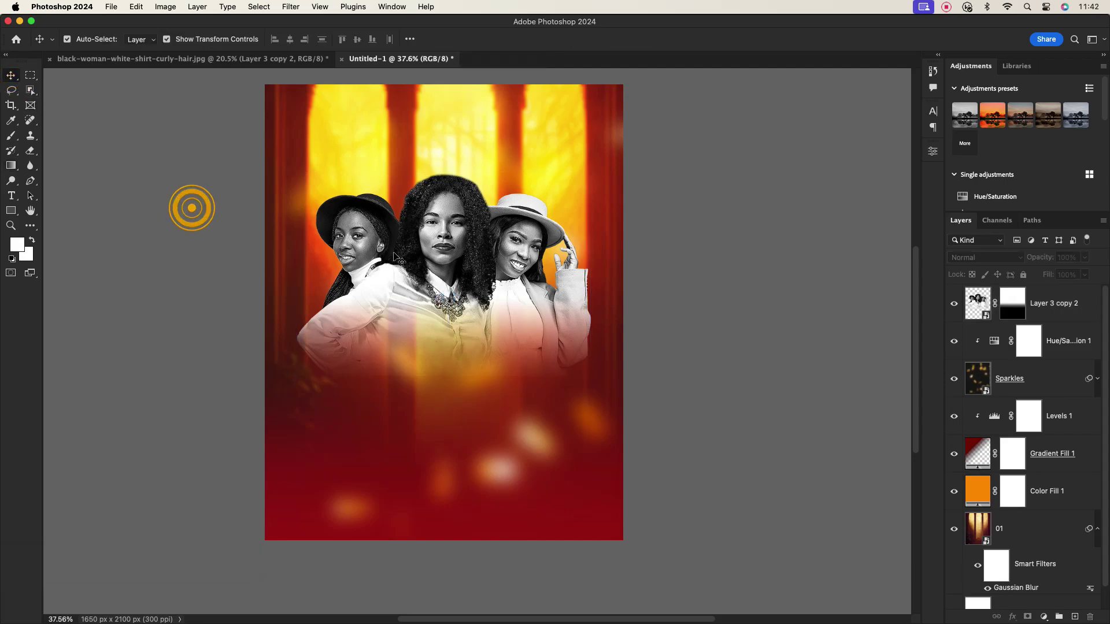
{"action": "left_click", "coordinate": [453, 227]}
{"action": "left_click", "coordinate": [464, 231]}
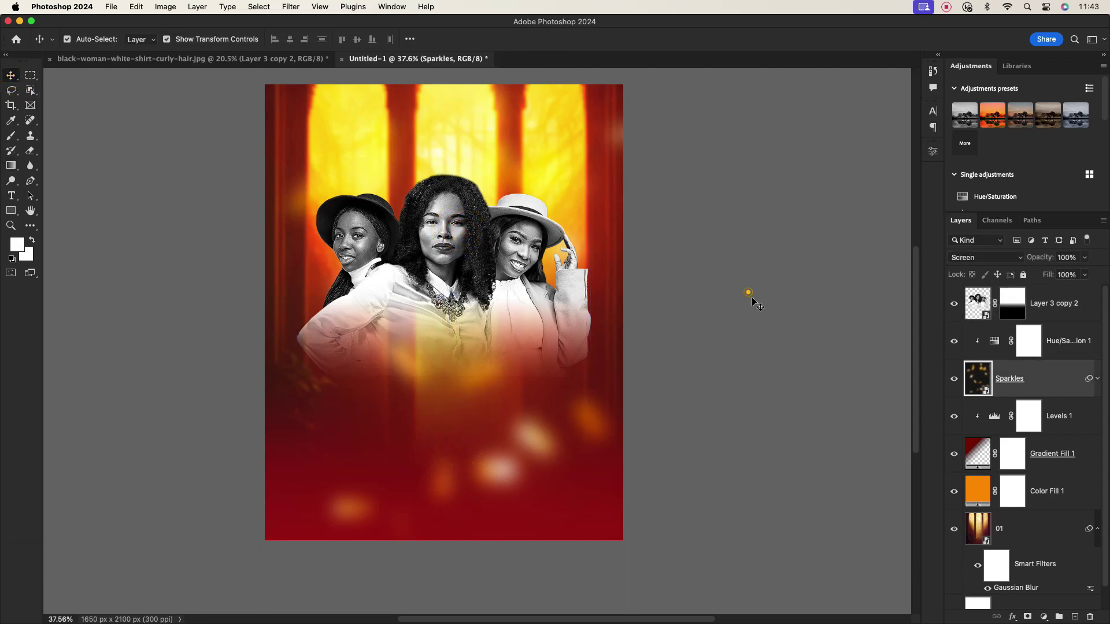
{"action": "left_click", "coordinate": [1050, 319]}
{"action": "left_click", "coordinate": [686, 359]}
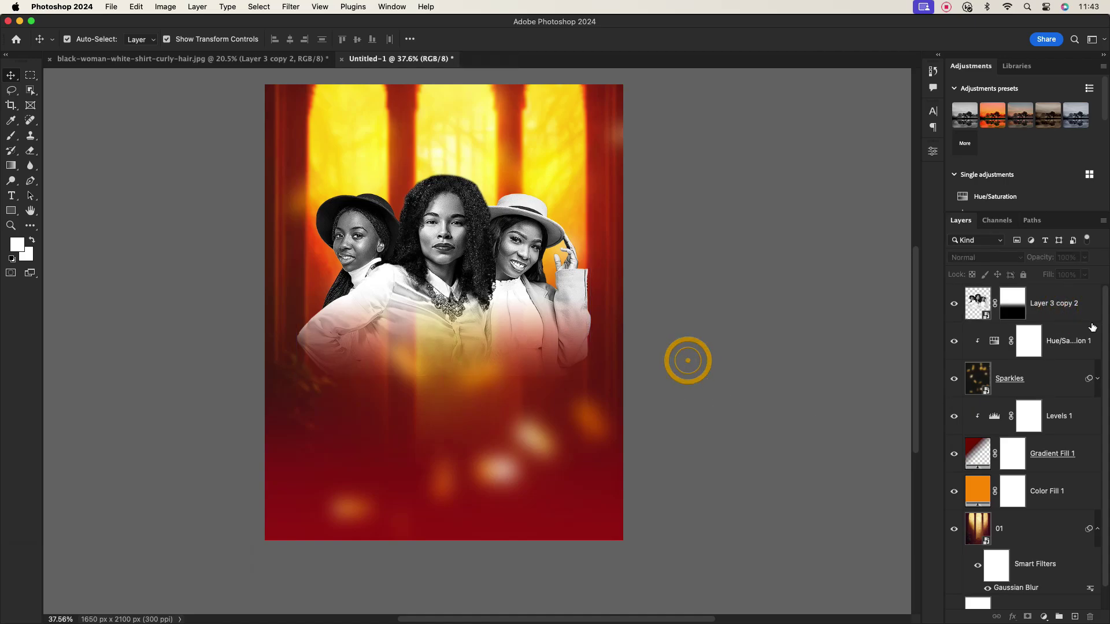
Add an unclipped Hue/Saturation adjustment above Hue/Saturation 1 with hue -3, saturation +43 and lightness -9.
{"action": "left_click", "coordinate": [1049, 338]}
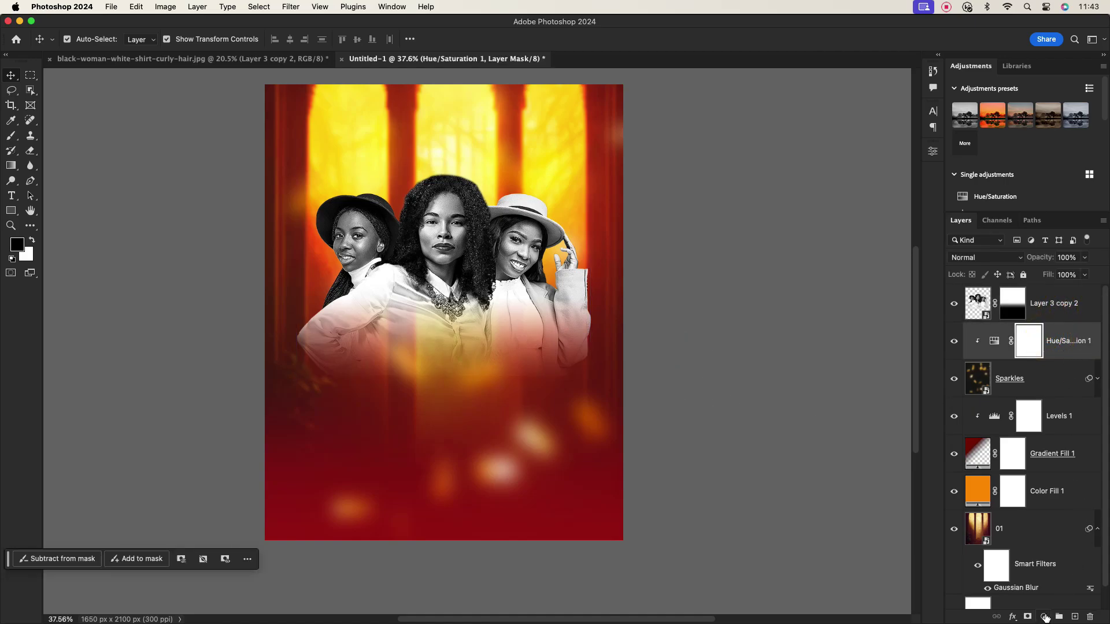
{"action": "left_click", "coordinate": [1044, 617]}
{"action": "left_click", "coordinate": [1041, 542]}
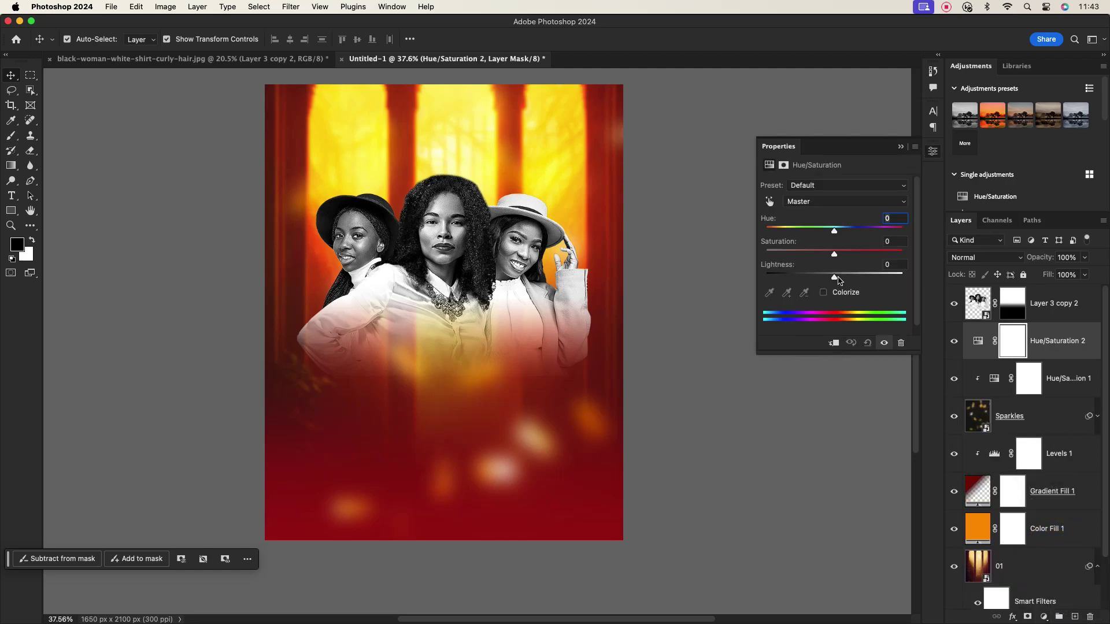
{"action": "mouse_move", "coordinate": [834, 253]}
{"action": "left_mouse_down"}
{"action": "mouse_move", "coordinate": [867, 251]}
{"action": "mouse_move", "coordinate": [861, 234]}
{"action": "mouse_move", "coordinate": [834, 233]}
{"action": "left_mouse_up"}
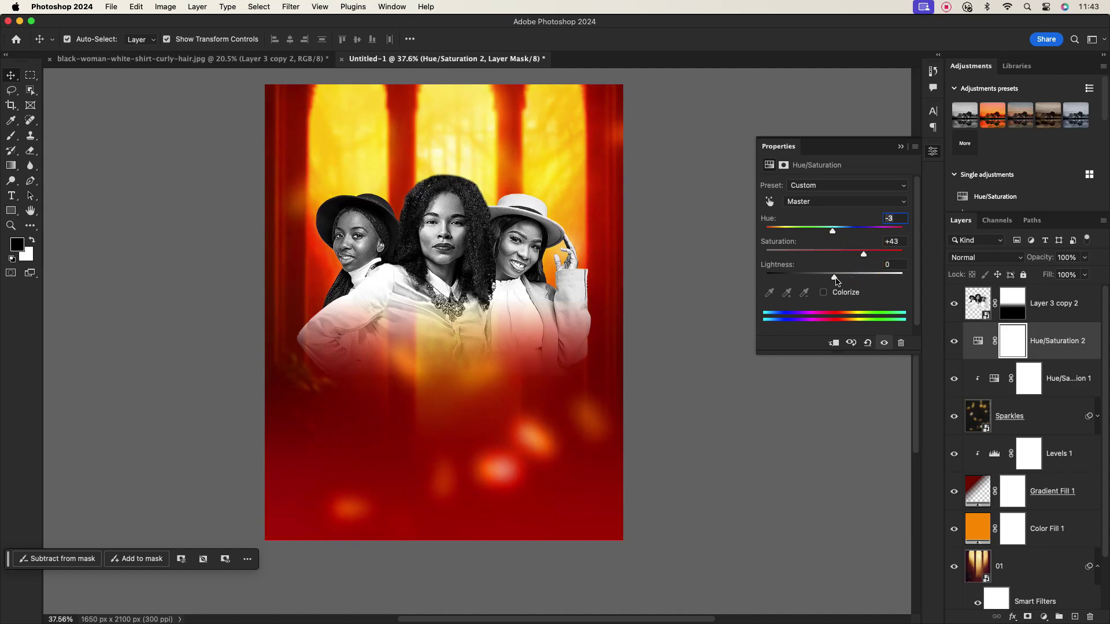
{"action": "left_click_drag", "start_coordinate": [835, 276], "coordinate": [829, 278]}
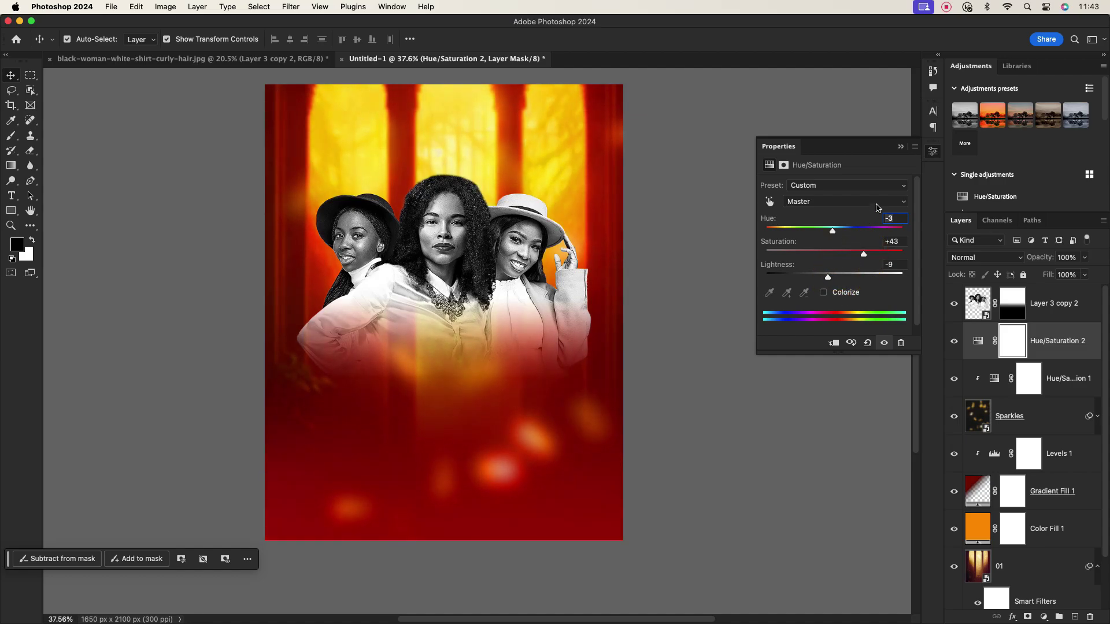
{"action": "left_click", "coordinate": [900, 146]}
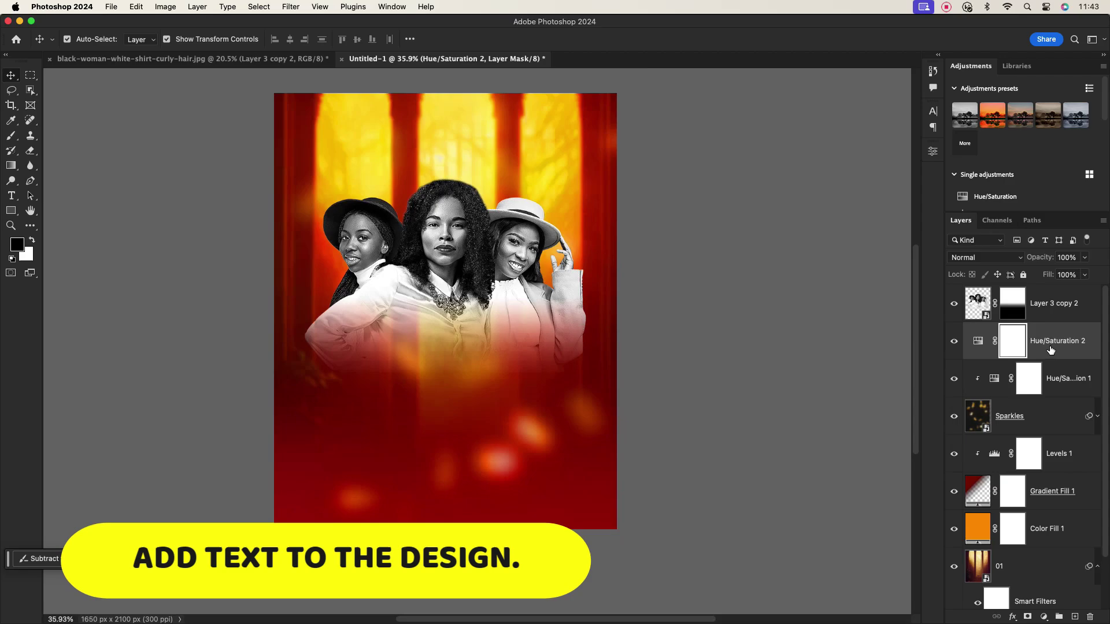
Add the text line "UNDERSTANDING OF THE" above the three-women layer, below the women on the canvas, and commit it.
{"action": "left_click", "coordinate": [1052, 304]}
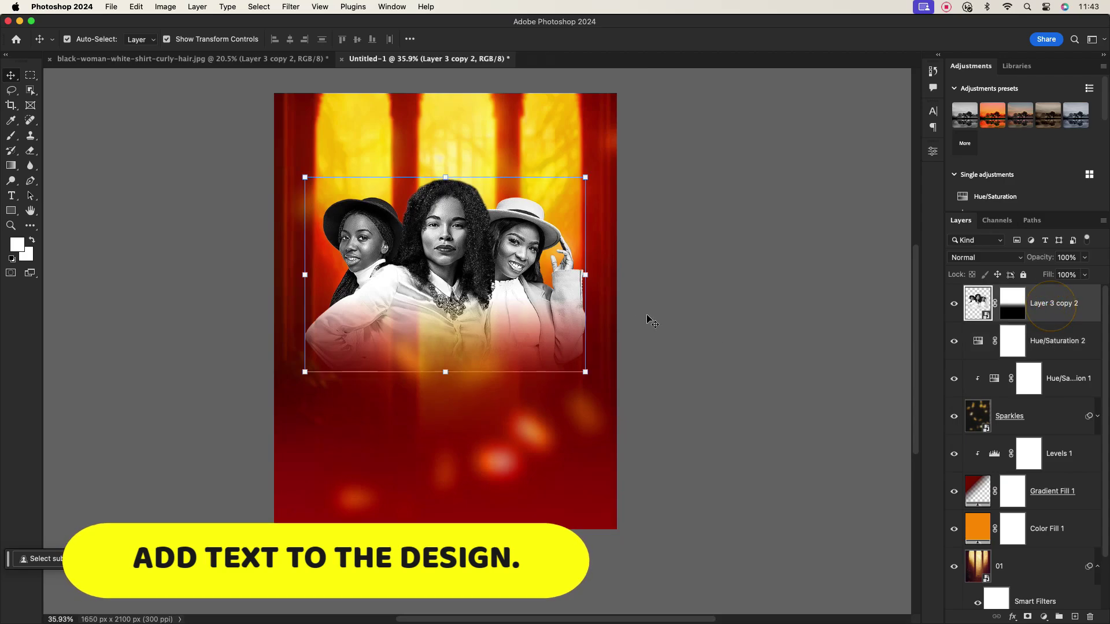
{"action": "key", "text": "t"}
{"action": "left_click", "coordinate": [376, 428]}
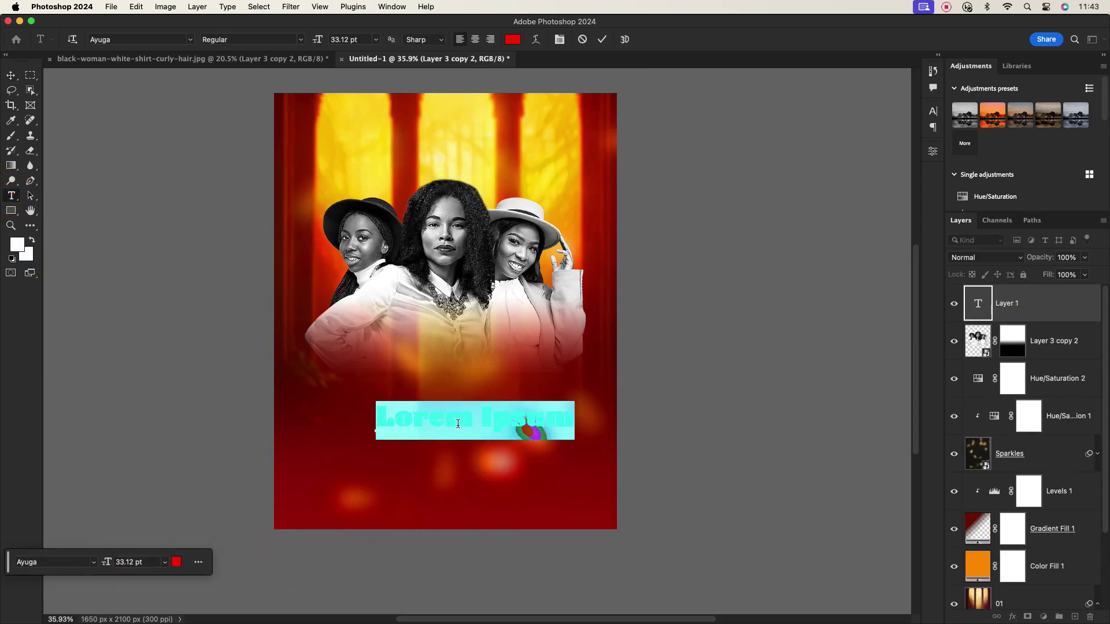
{"action": "type", "text": "H"}
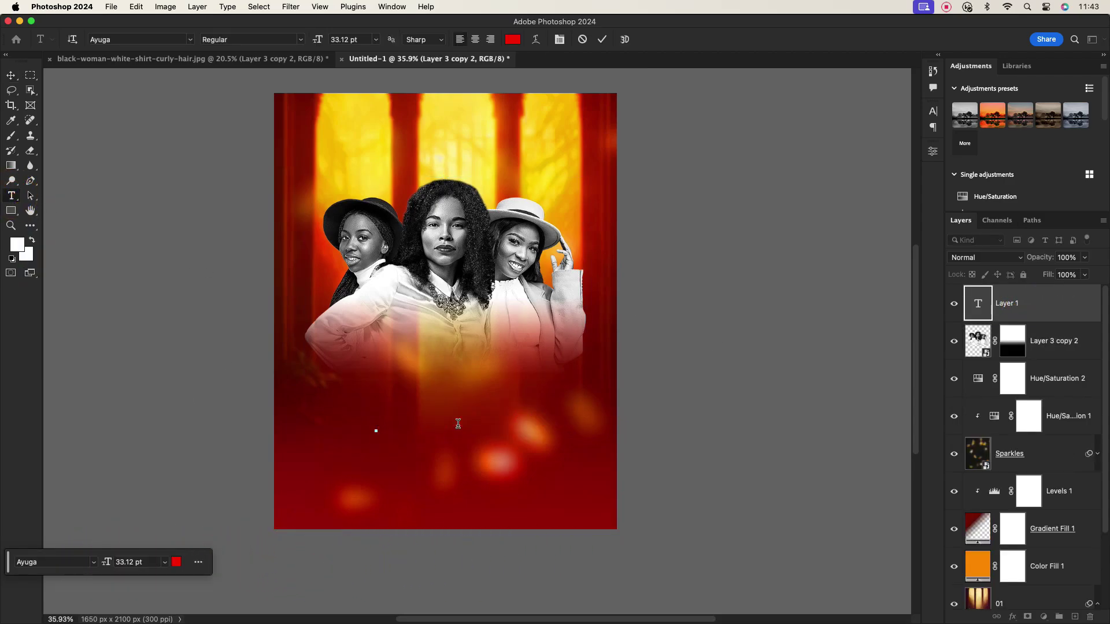
{"action": "type", "text": "UNDERST"}
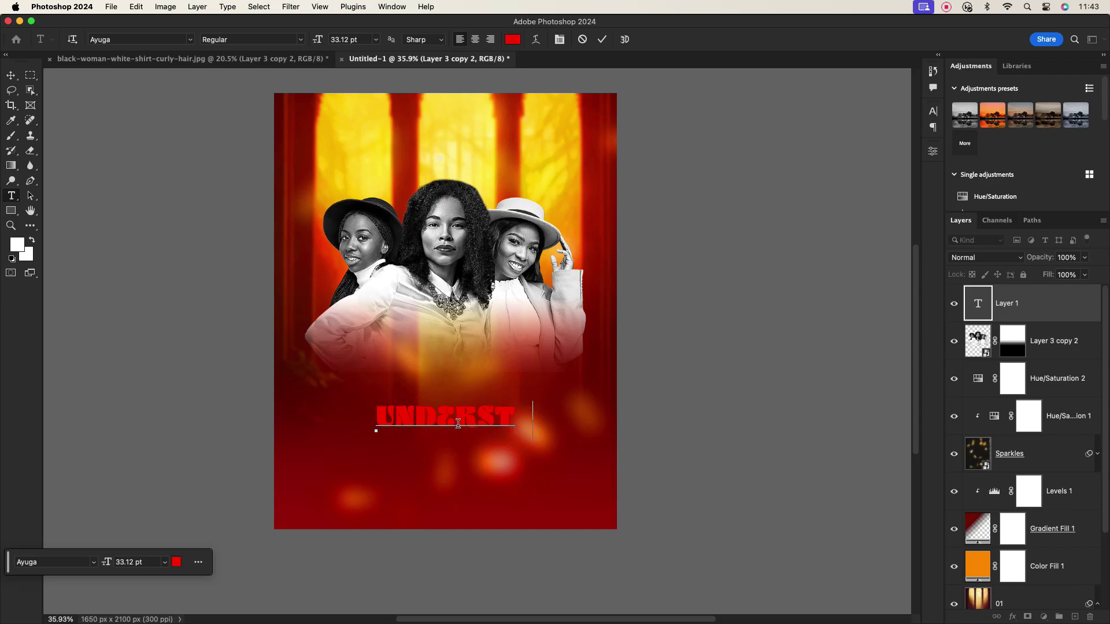
{"action": "type", "text": "ANDING"}
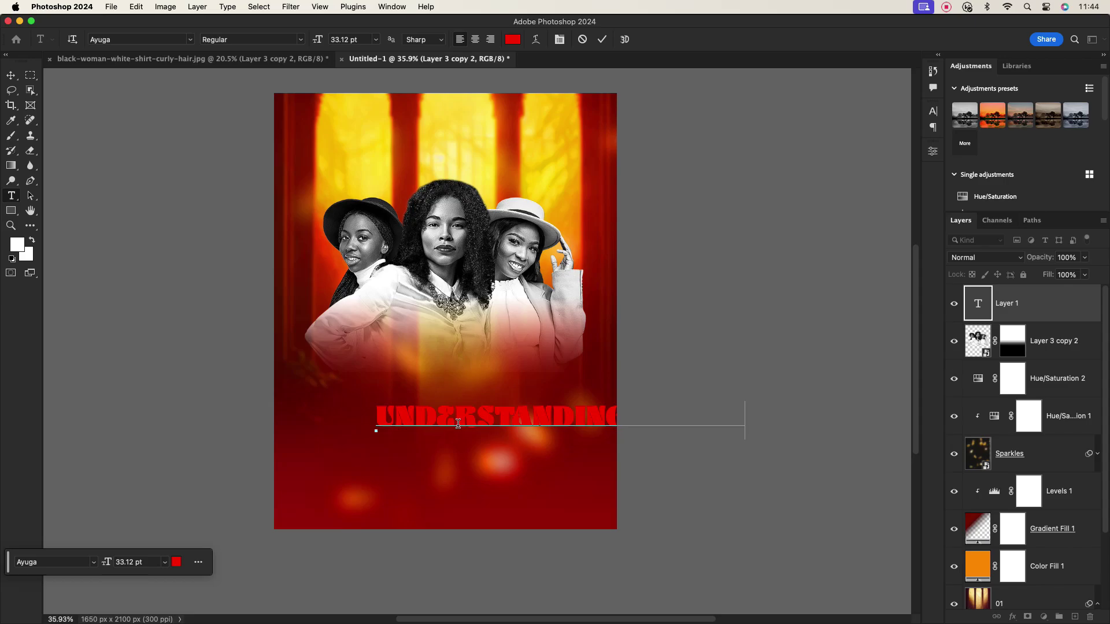
{"action": "left_click", "coordinate": [602, 38]}
{"action": "left_click", "coordinate": [11, 75]}
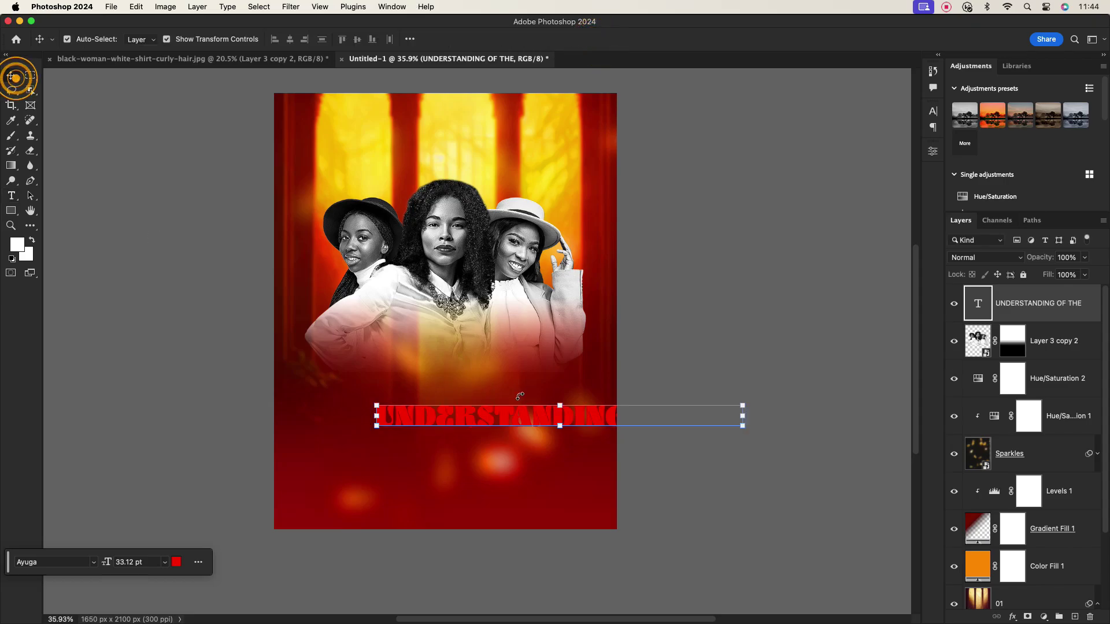
Shift the text line further onto the canvas and set its font to Cheddar Gothic Slab Regular in white (ffffff).
{"action": "left_click_drag", "start_coordinate": [499, 418], "coordinate": [420, 418]}
{"action": "left_click", "coordinate": [933, 110]}
{"action": "left_click", "coordinate": [855, 128]}
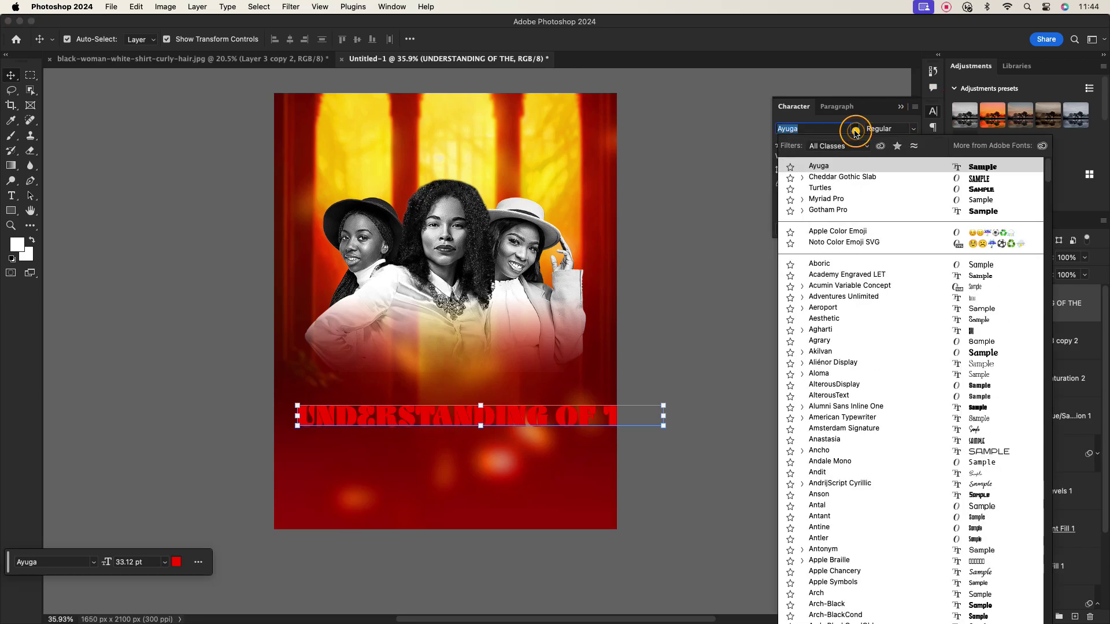
{"action": "left_click", "coordinate": [845, 180]}
{"action": "left_click", "coordinate": [902, 184]}
{"action": "left_click", "coordinate": [652, 320]}
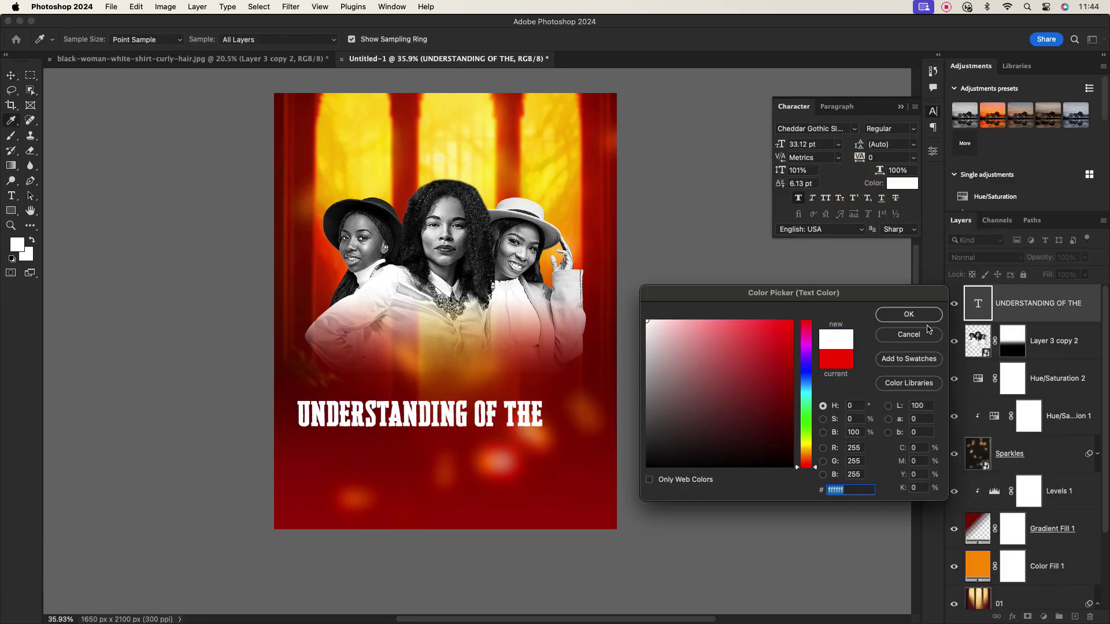
{"action": "key", "text": "Return"}
Move the "UNDERSTANDING OF THE" line up over the faded lower edge of the women, roughly centred.
{"action": "left_click_drag", "start_coordinate": [403, 421], "coordinate": [436, 380]}
{"action": "left_click", "coordinate": [463, 425]}
{"action": "left_click", "coordinate": [715, 362]}
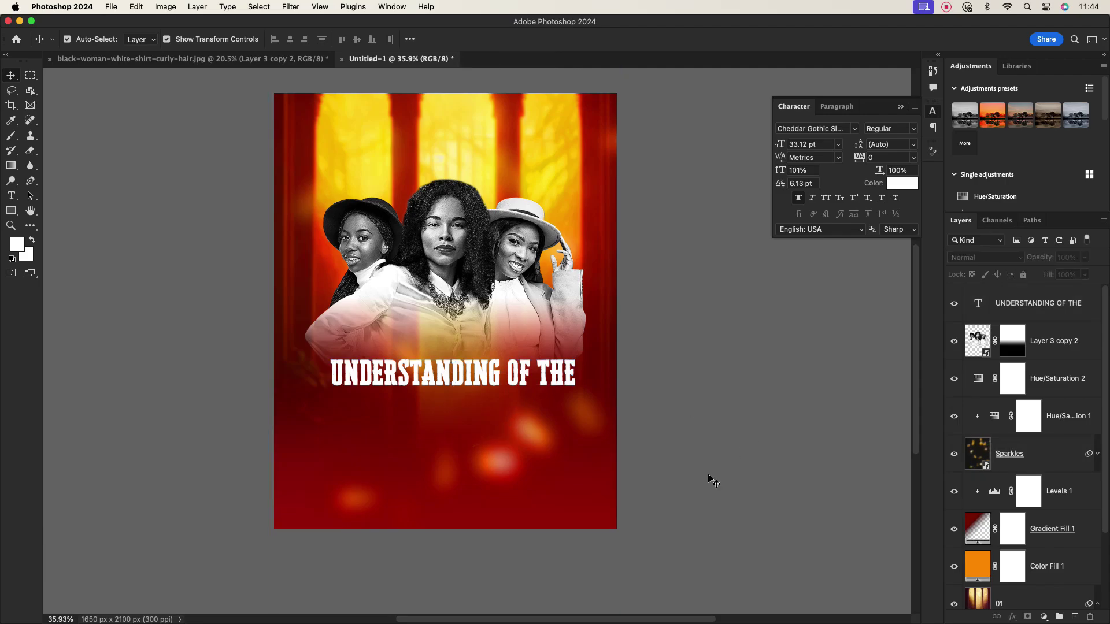
Duplicate the title line beneath itself and replace the copy's text with "WOMEN" and "PRAYER" on two lines.
{"action": "left_click", "coordinate": [459, 383]}
{"action": "left_click_drag", "start_coordinate": [455, 378], "coordinate": [455, 423]}
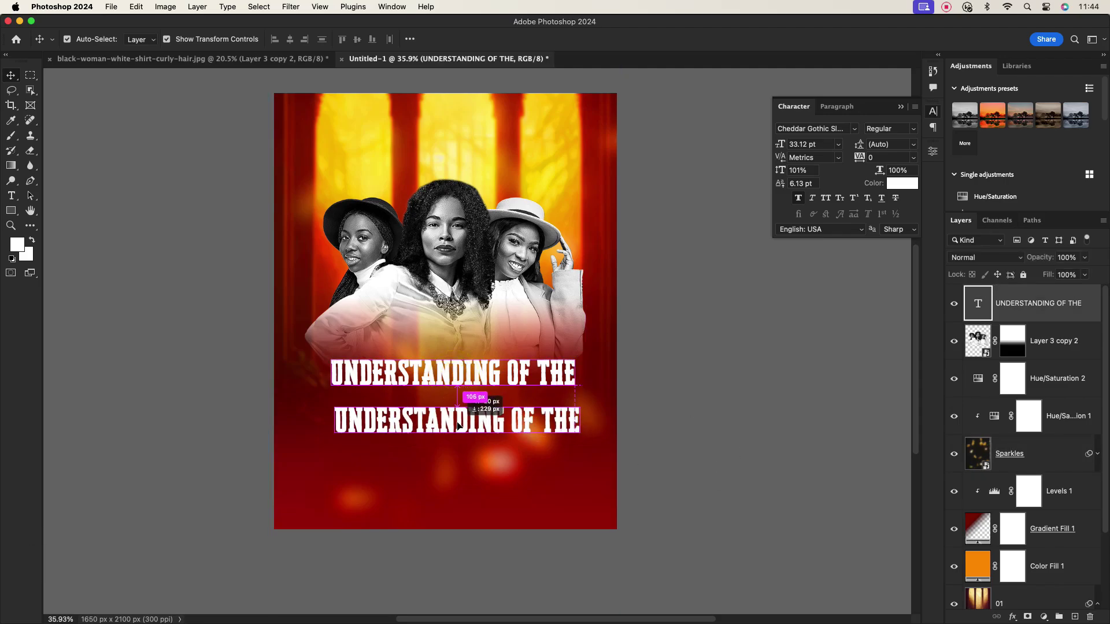
{"action": "double_click", "coordinate": [540, 426]}
{"action": "type", "text": "POWER"}
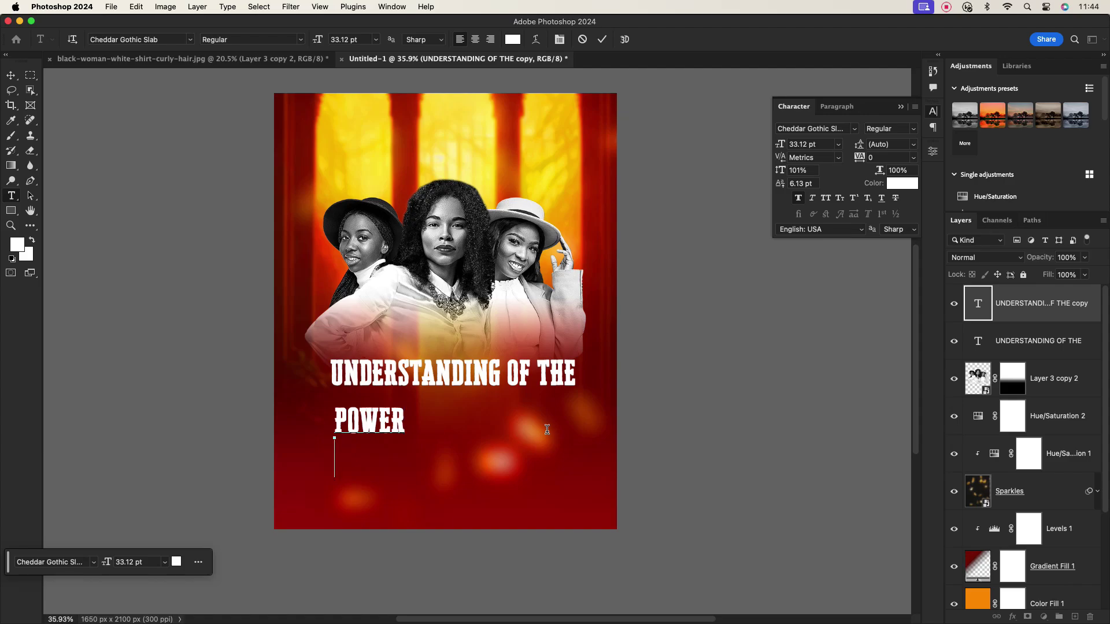
{"action": "key", "text": "BackSpace"}
{"action": "key", "text": "BackSpace"}
{"action": "key", "text": "BackSpace"}
{"action": "key", "text": "BackSpace"}
{"action": "key", "text": "BackSpace"}
{"action": "key", "text": "BackSpace"}
{"action": "type", "text": "WOMA"}
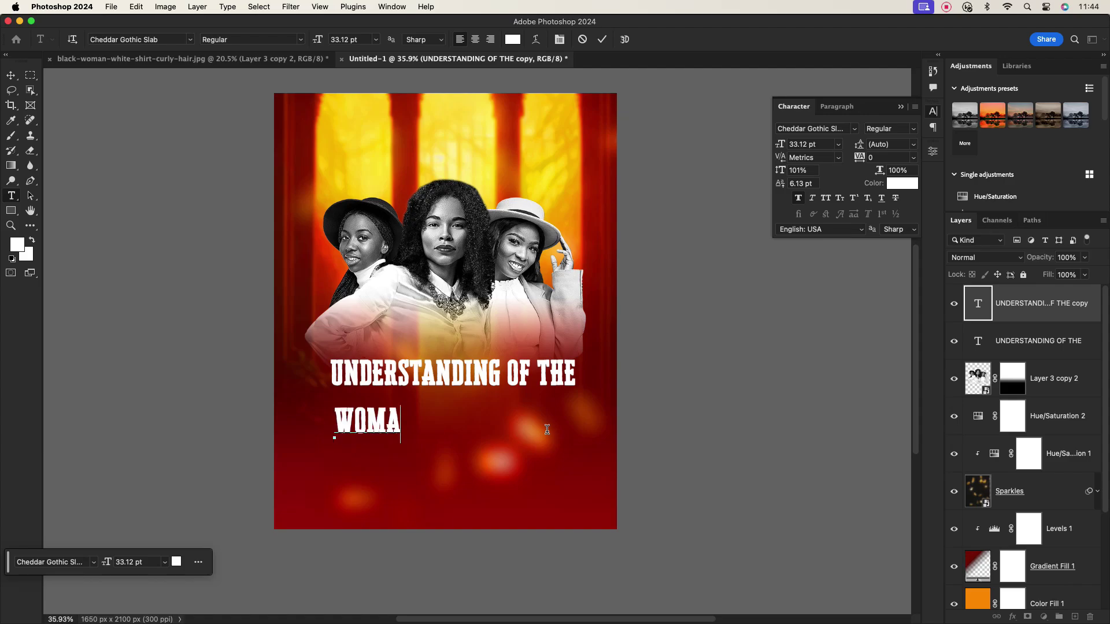
{"action": "key", "text": "BackSpace"}
{"action": "type", "text": "EN POWER"}
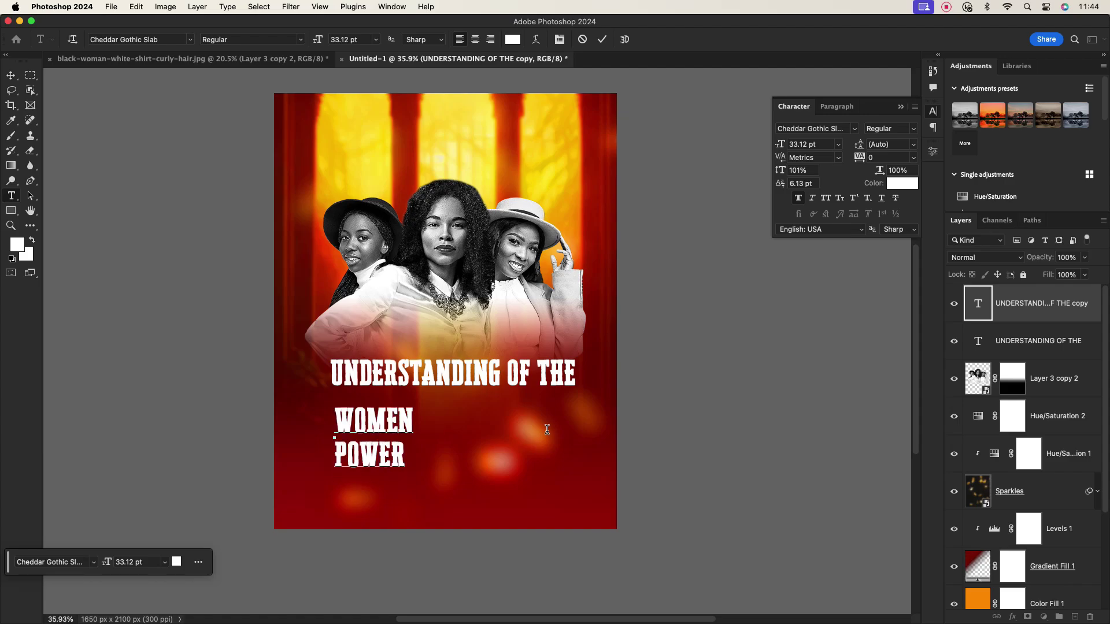
{"action": "key", "text": "BackSpace"}
{"action": "key", "text": "BackSpace"}
{"action": "key", "text": "BackSpace"}
{"action": "type", "text": "AYER"}
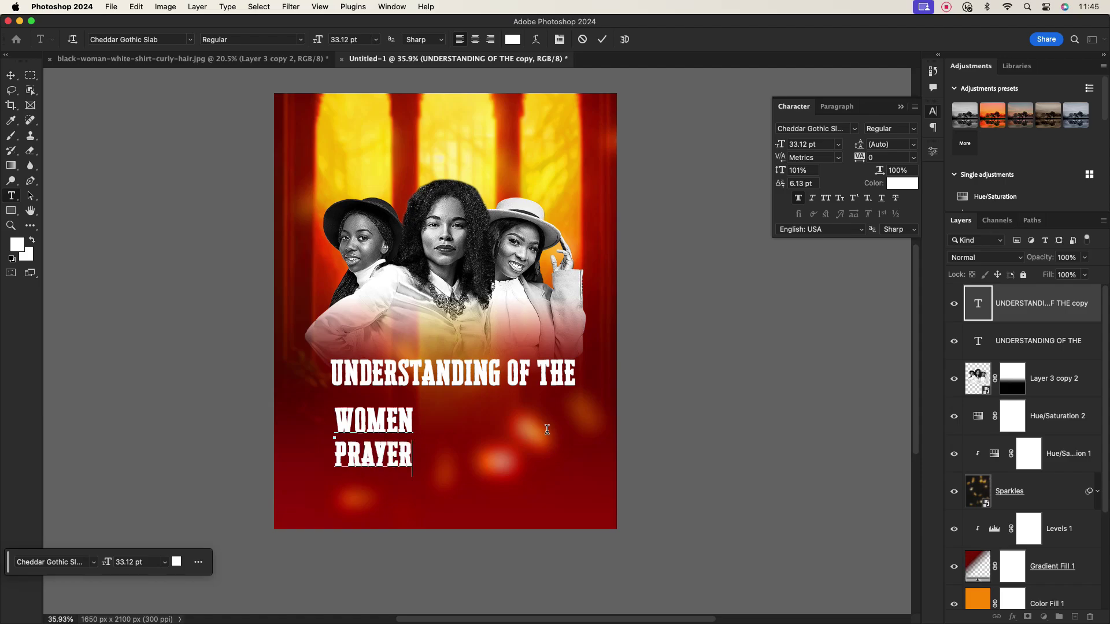
{"action": "left_click", "coordinate": [602, 38]}
Change the upper title line's text to "UNDERSTANDING THE POWER OF" and commit it.
{"action": "left_click", "coordinate": [520, 377]}
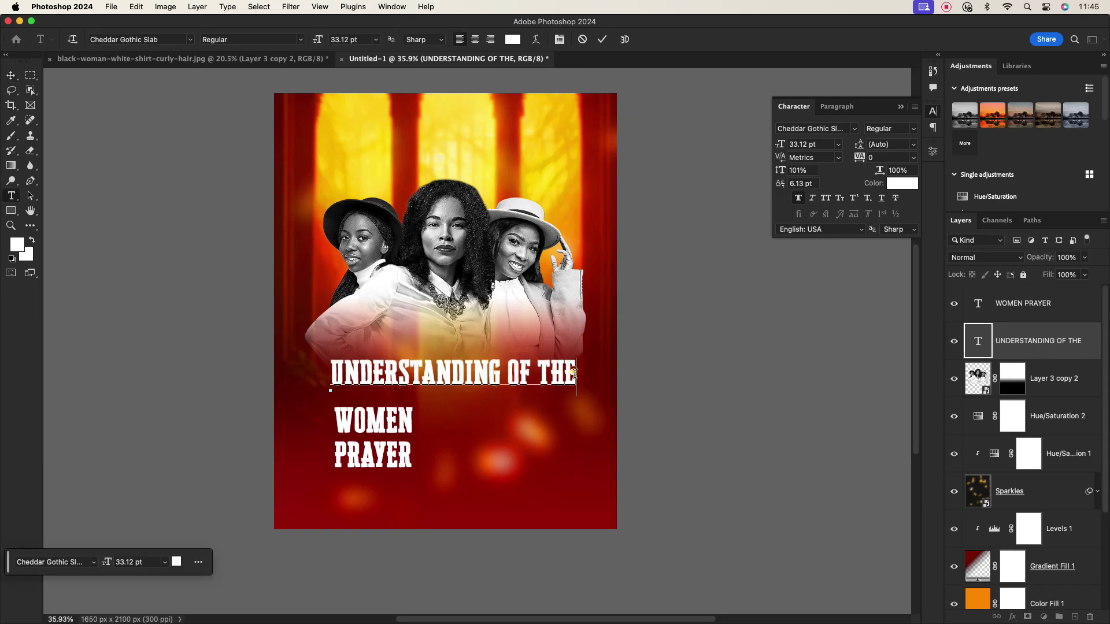
{"action": "key", "text": "BackSpace"}
{"action": "key", "text": "BackSpace"}
{"action": "key", "text": "BackSpace"}
{"action": "key", "text": "BackSpace"}
{"action": "key", "text": "BackSpace"}
{"action": "type", "text": "THE"}
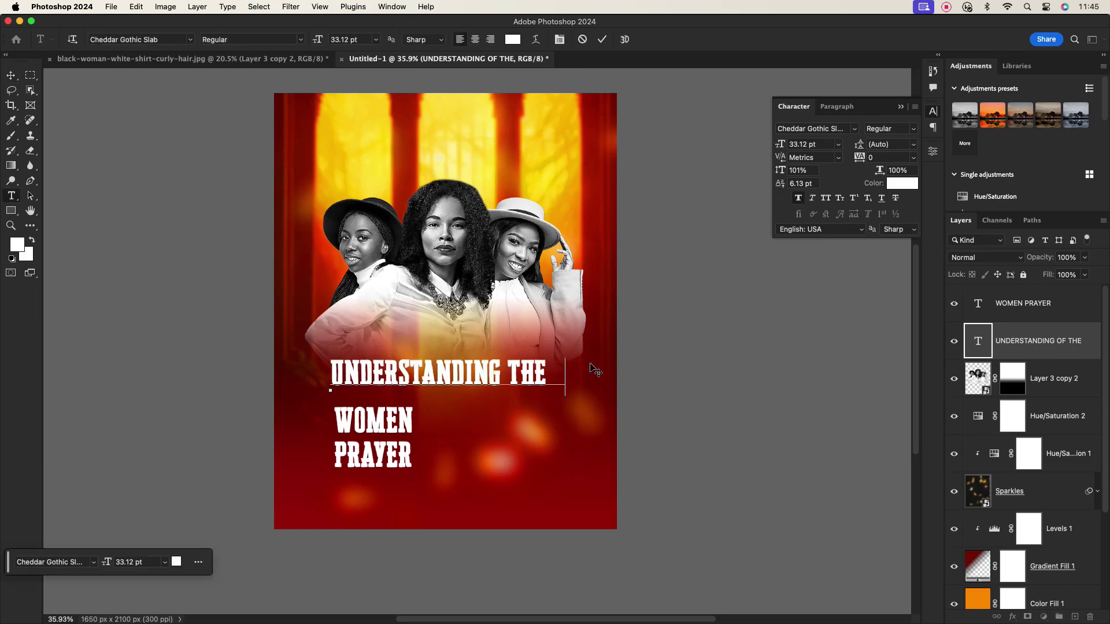
{"action": "type", "text": " POWER"}
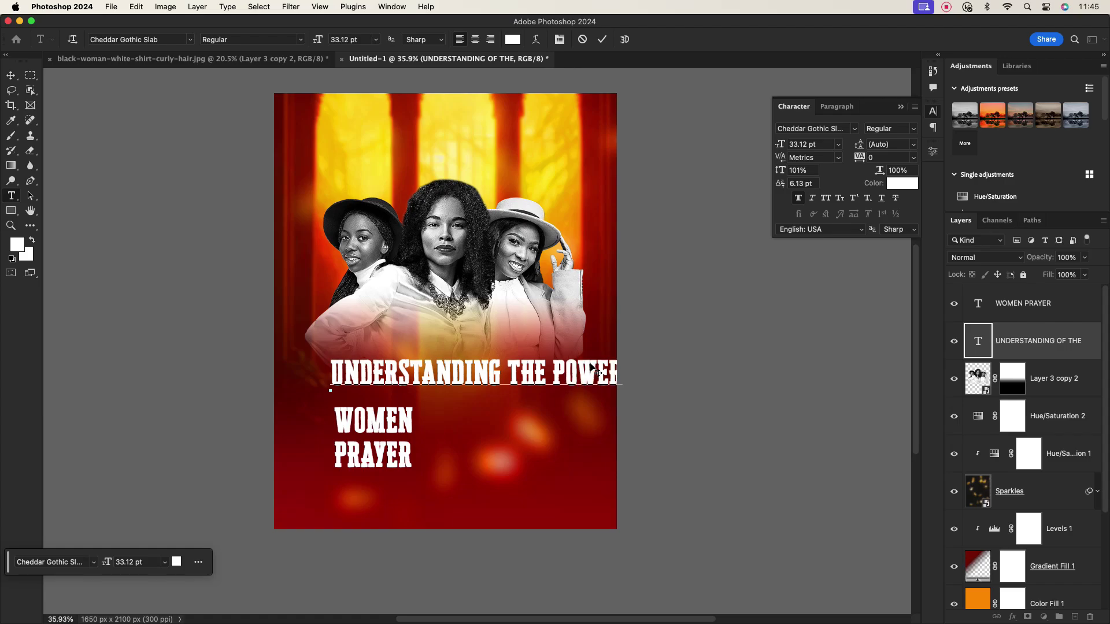
{"action": "left_click", "coordinate": [602, 39]}
Scale the "UNDERSTANDING THE POWER OF" line to about 67% and centre it below the women.
{"action": "key", "text": "v"}
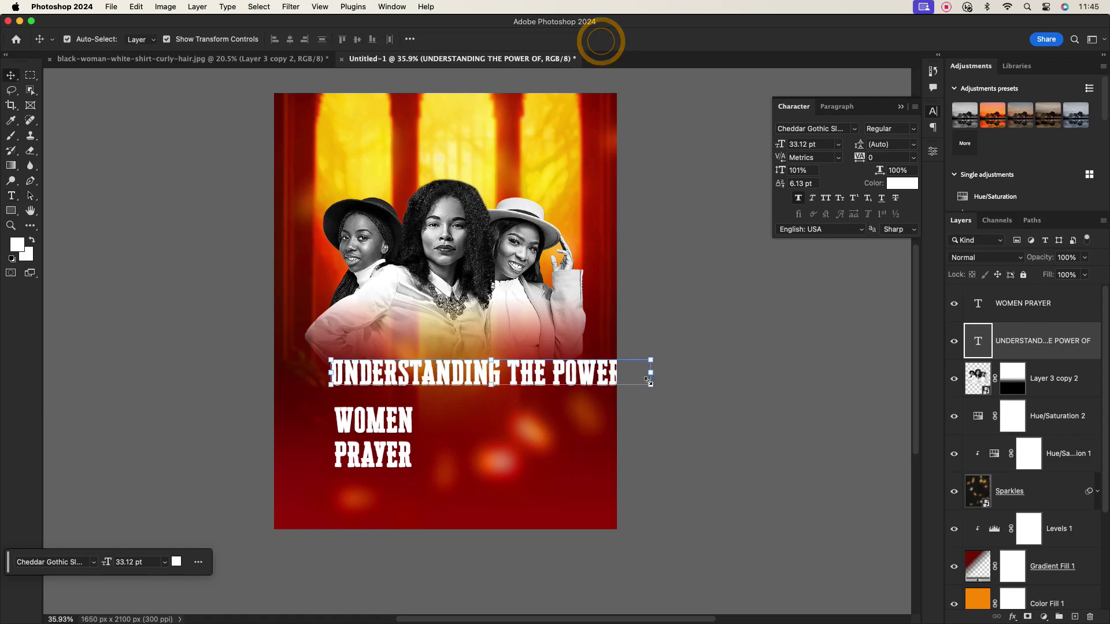
{"action": "left_click_drag", "start_coordinate": [651, 377], "coordinate": [542, 381]}
{"action": "left_click_drag", "start_coordinate": [469, 379], "coordinate": [469, 377]}
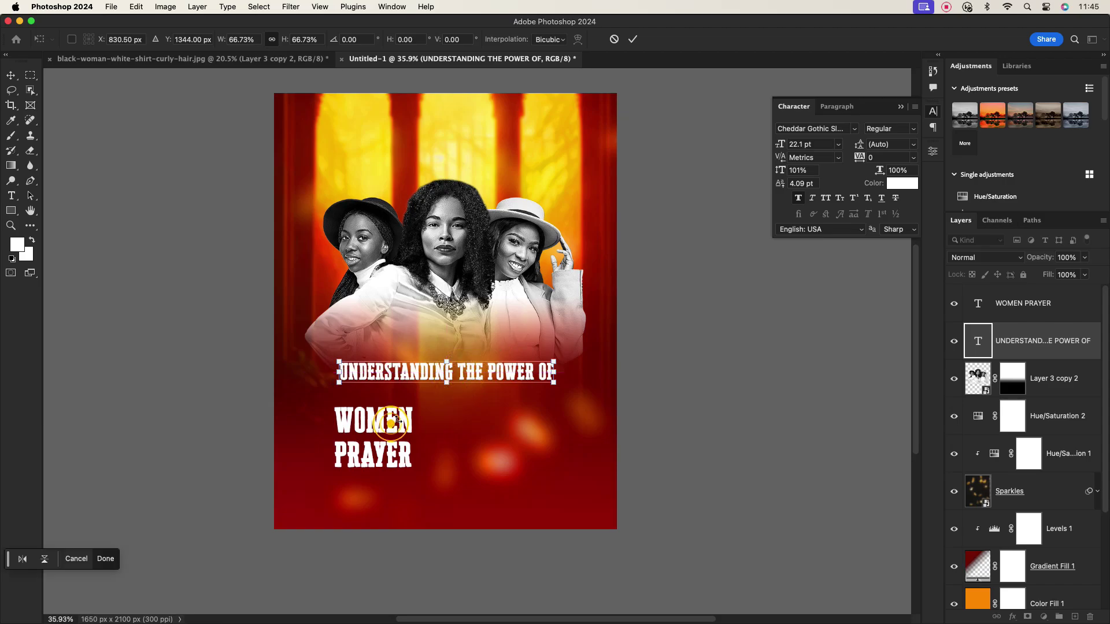
{"action": "left_click", "coordinate": [633, 39]}
Shift the "WOMEN PRAYER" text towards the canvas centre and set its font to Ayuga.
{"action": "left_click", "coordinate": [388, 412]}
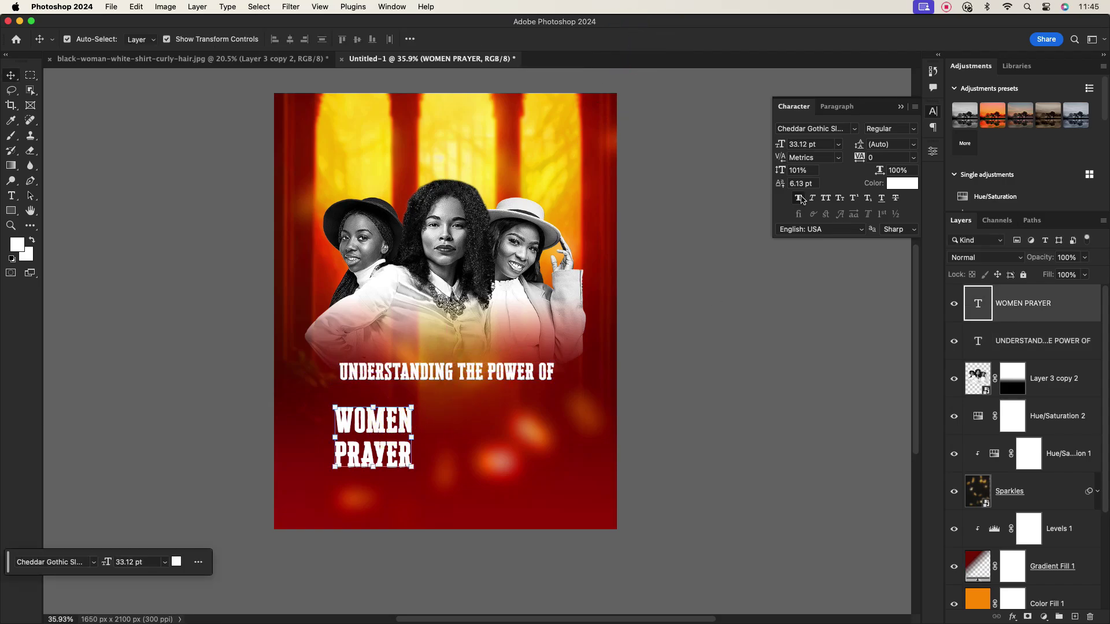
{"action": "left_click_drag", "start_coordinate": [385, 425], "coordinate": [430, 425]}
{"action": "left_click", "coordinate": [856, 128]}
{"action": "left_click", "coordinate": [810, 151]}
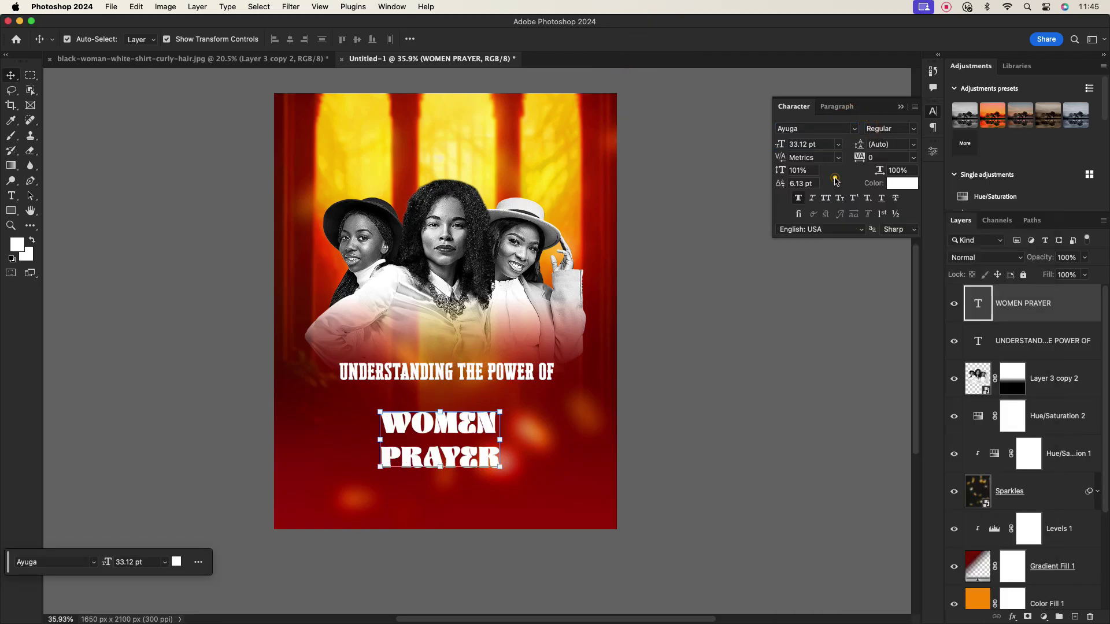
Enlarge the "WOMEN PRAYER" text to about 170% and place it directly under the upper title line.
{"action": "left_click_drag", "start_coordinate": [506, 437], "coordinate": [586, 441]}
{"action": "left_click_drag", "start_coordinate": [508, 464], "coordinate": [475, 459]}
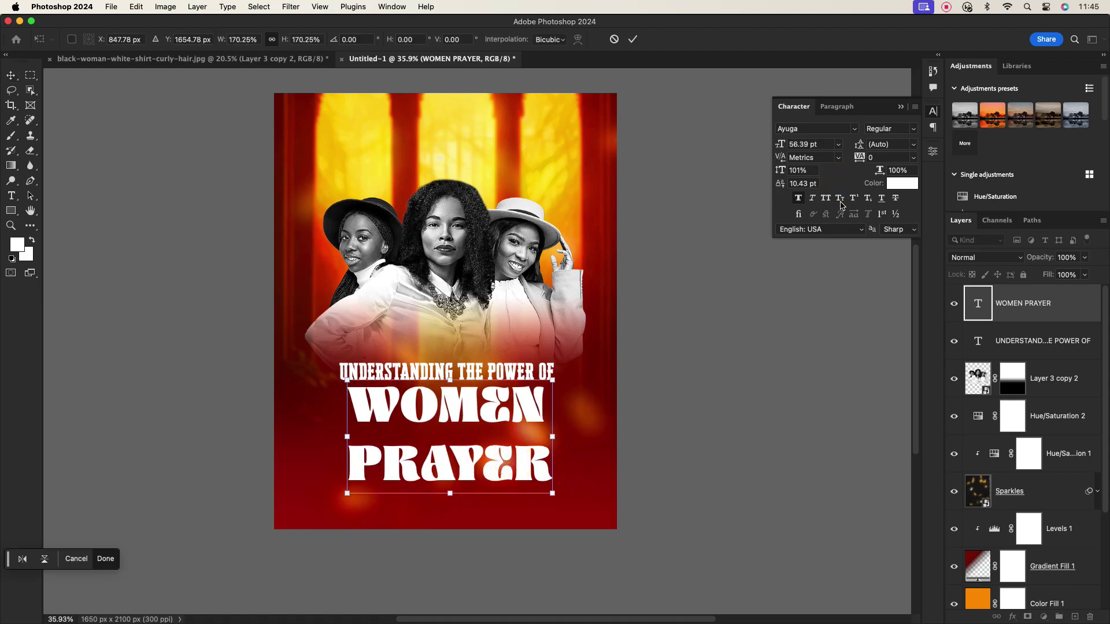
{"action": "left_click", "coordinate": [913, 145]}
{"action": "left_click", "coordinate": [641, 39]}
Set the leading of "WOMEN PRAYER" to 44 pt and scale the text up to about 113%.
{"action": "left_click", "coordinate": [913, 145]}
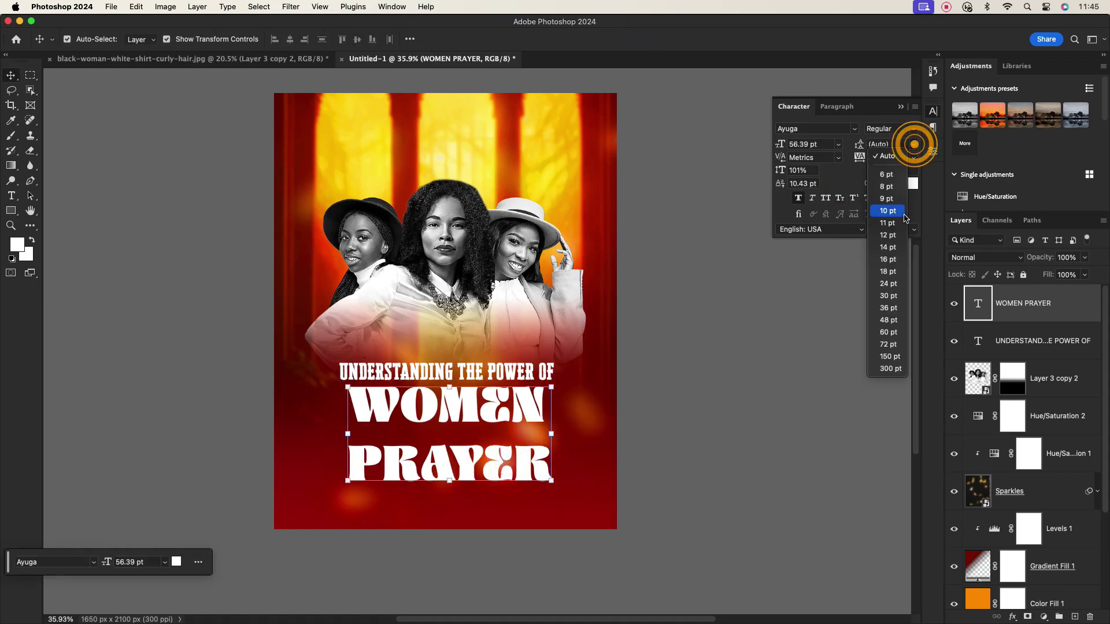
{"action": "left_click", "coordinate": [889, 320]}
{"action": "type", "text": "44"}
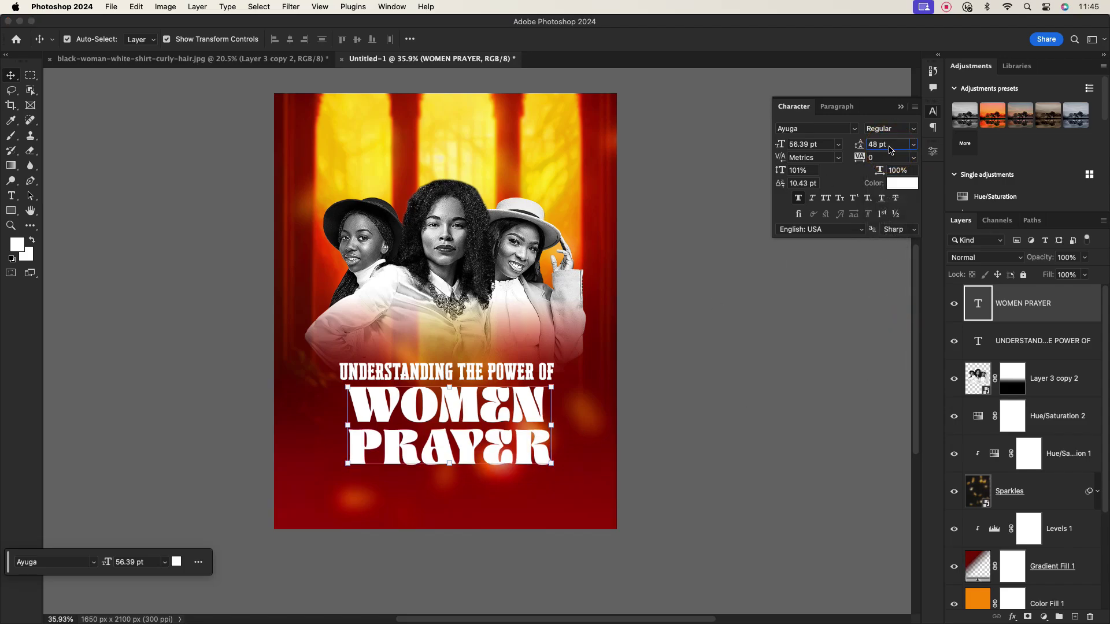
{"action": "key", "text": "Return"}
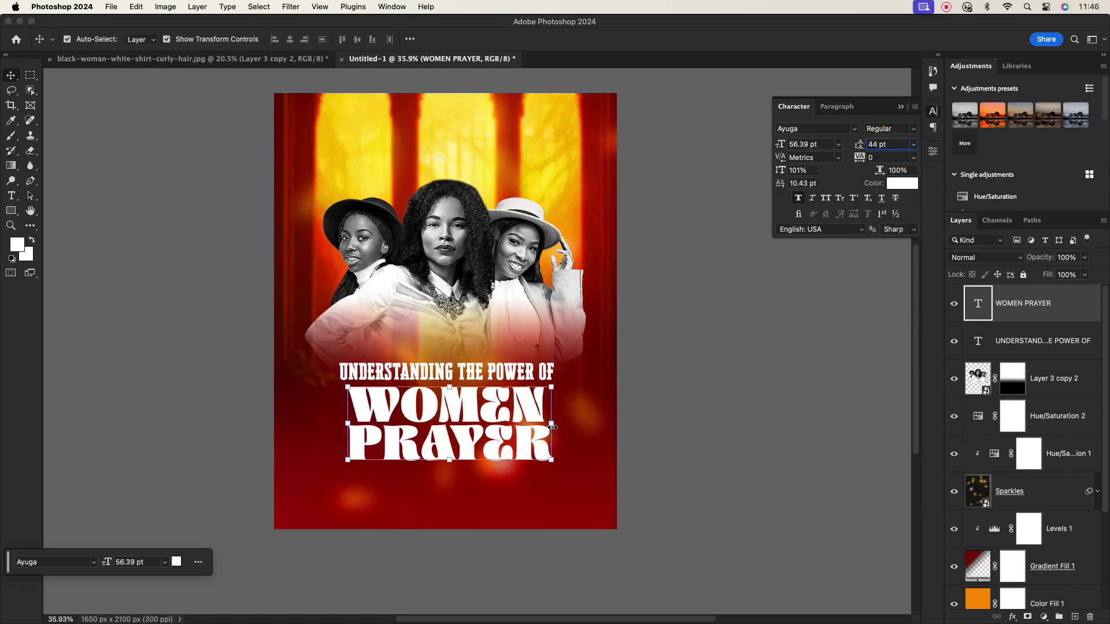
{"action": "left_click_drag", "start_coordinate": [553, 427], "coordinate": [564, 425]}
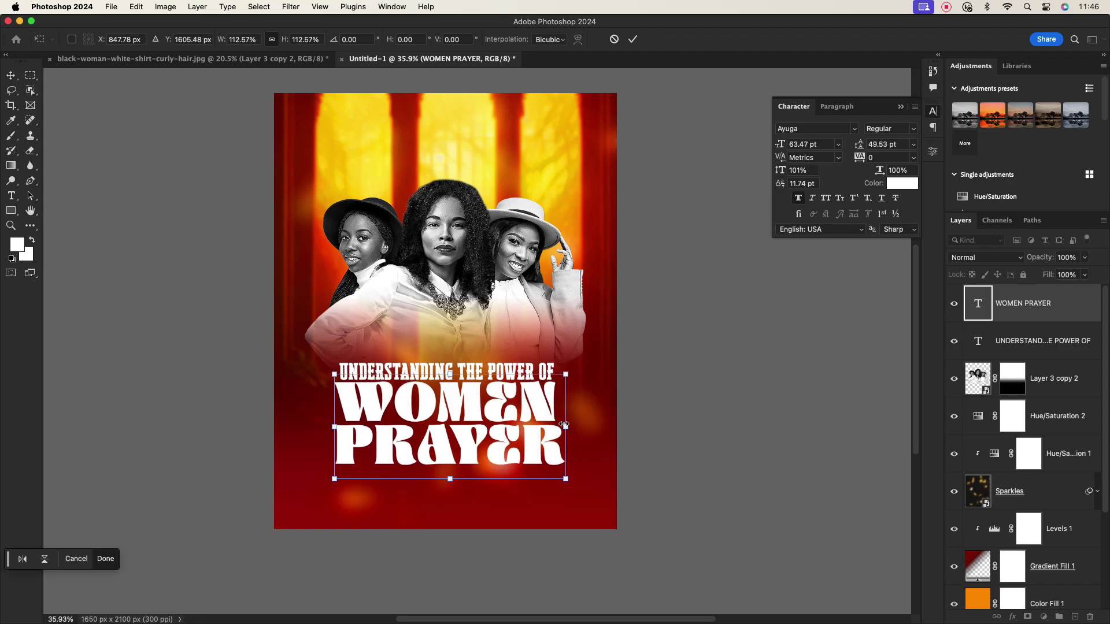
{"action": "left_click", "coordinate": [633, 40]}
Scale the "UNDERSTANDING THE POWER OF" line to about 105% to match the width of "WOMEN PRAYER".
{"action": "left_click", "coordinate": [498, 373]}
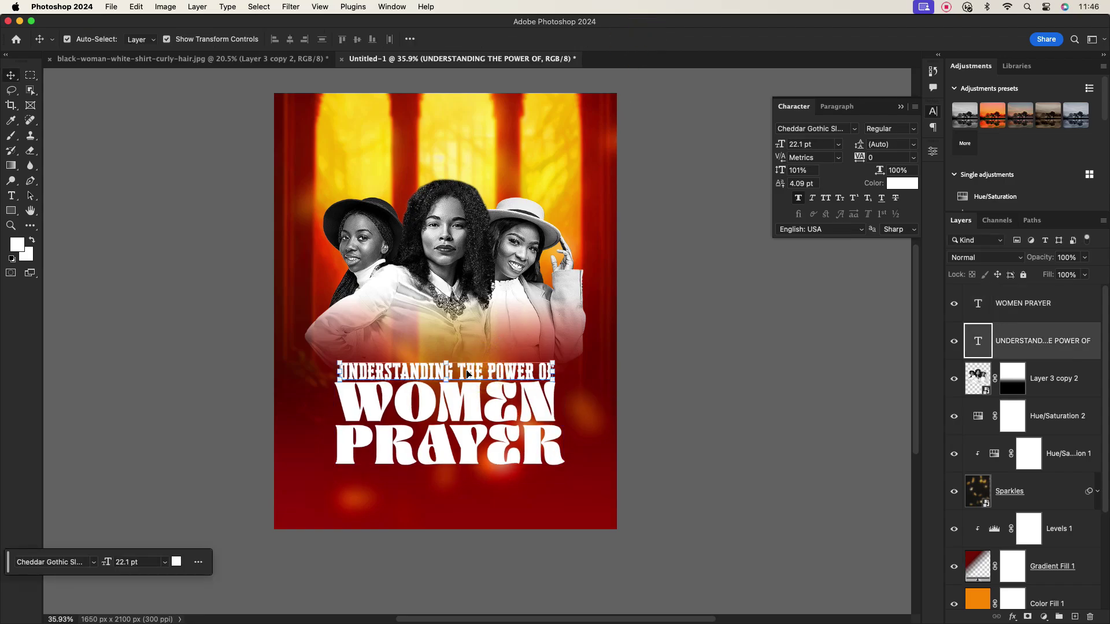
{"action": "left_click_drag", "start_coordinate": [445, 362], "coordinate": [444, 360]}
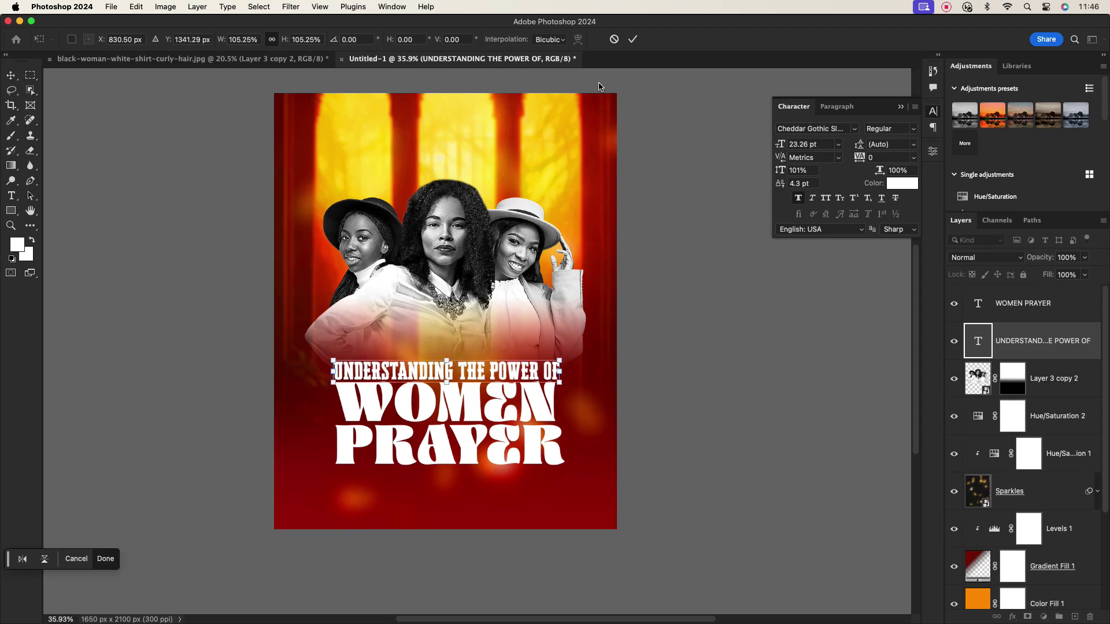
{"action": "left_click", "coordinate": [634, 39]}
{"action": "left_click", "coordinate": [482, 410]}
{"action": "left_click", "coordinate": [466, 371]}
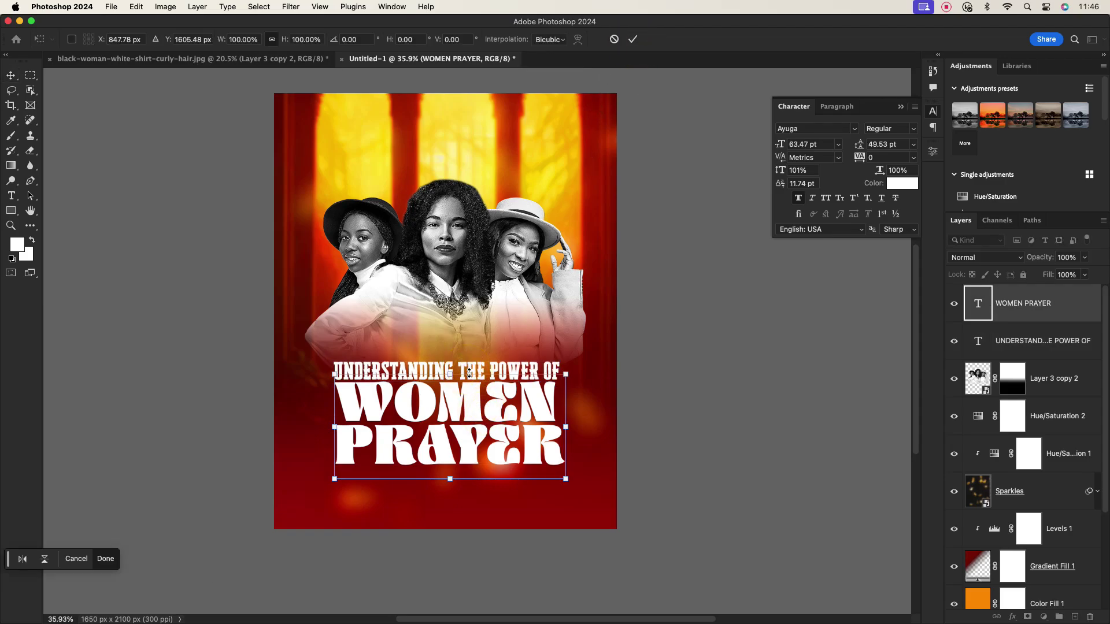
{"action": "left_click", "coordinate": [633, 40]}
Skew both title text layers together vertically by about -3.25 degrees, move them slightly up, and deselect them.
{"action": "left_click", "coordinate": [506, 371]}
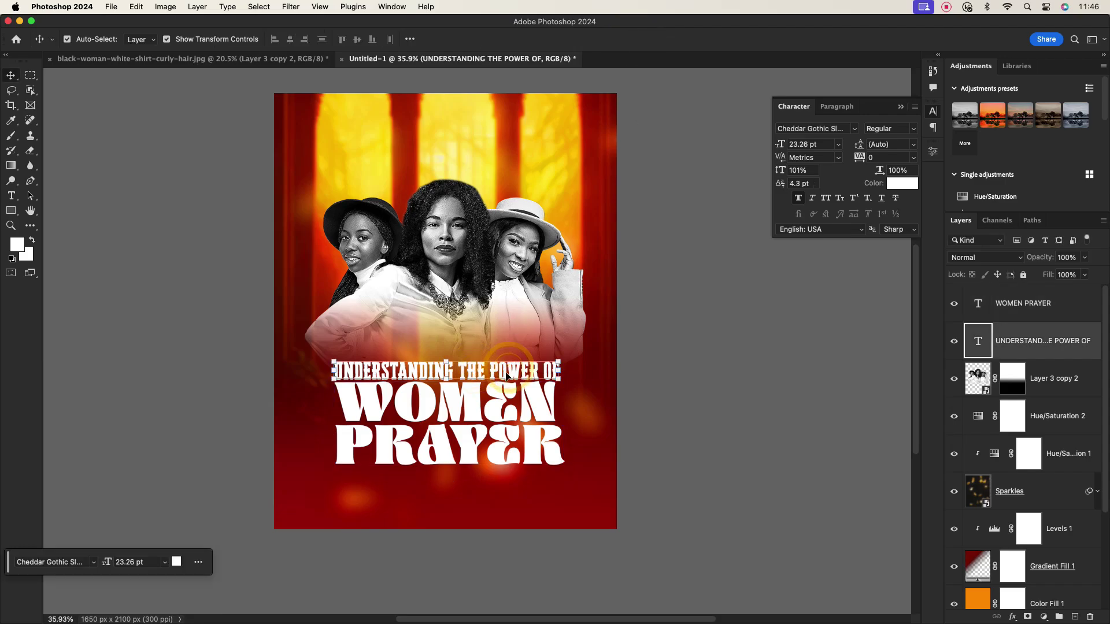
{"action": "left_click", "coordinate": [520, 399], "text": "shift"}
{"action": "key", "text": "super"}
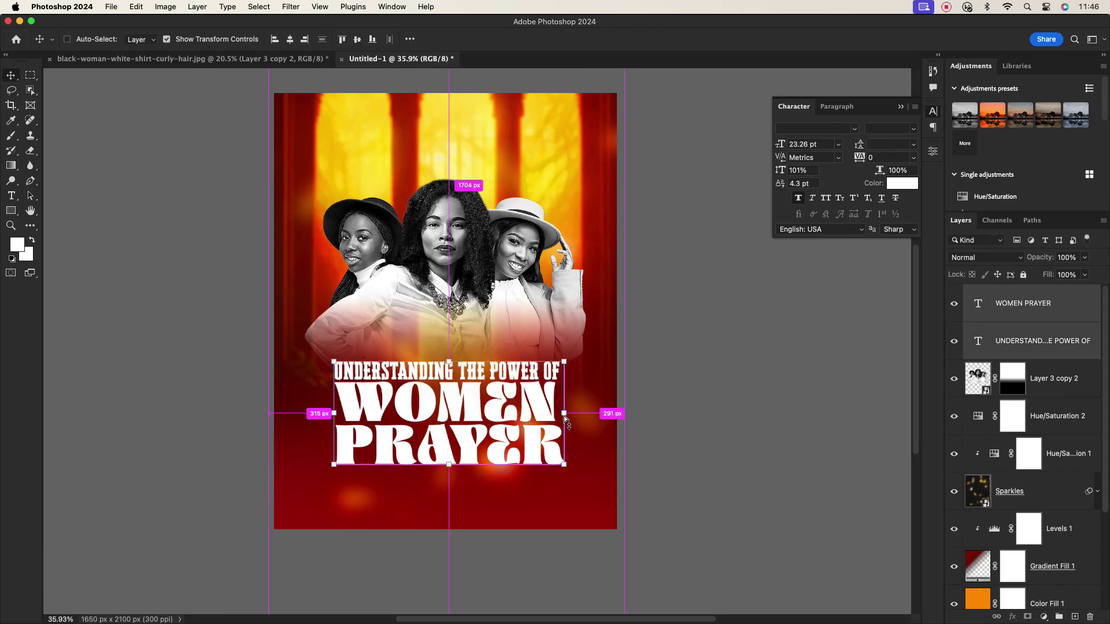
{"action": "left_click_drag", "start_coordinate": [564, 414], "coordinate": [567, 400]}
{"action": "left_click_drag", "start_coordinate": [479, 406], "coordinate": [484, 398]}
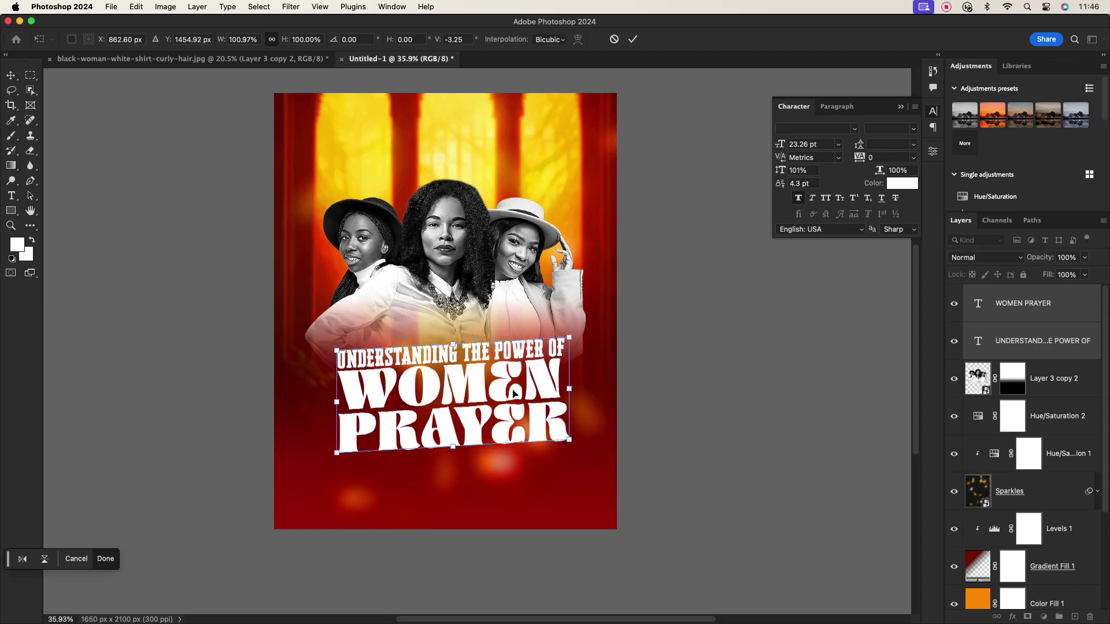
{"action": "left_click", "coordinate": [632, 41]}
{"action": "left_click", "coordinate": [496, 486]}
{"action": "left_click", "coordinate": [723, 376]}
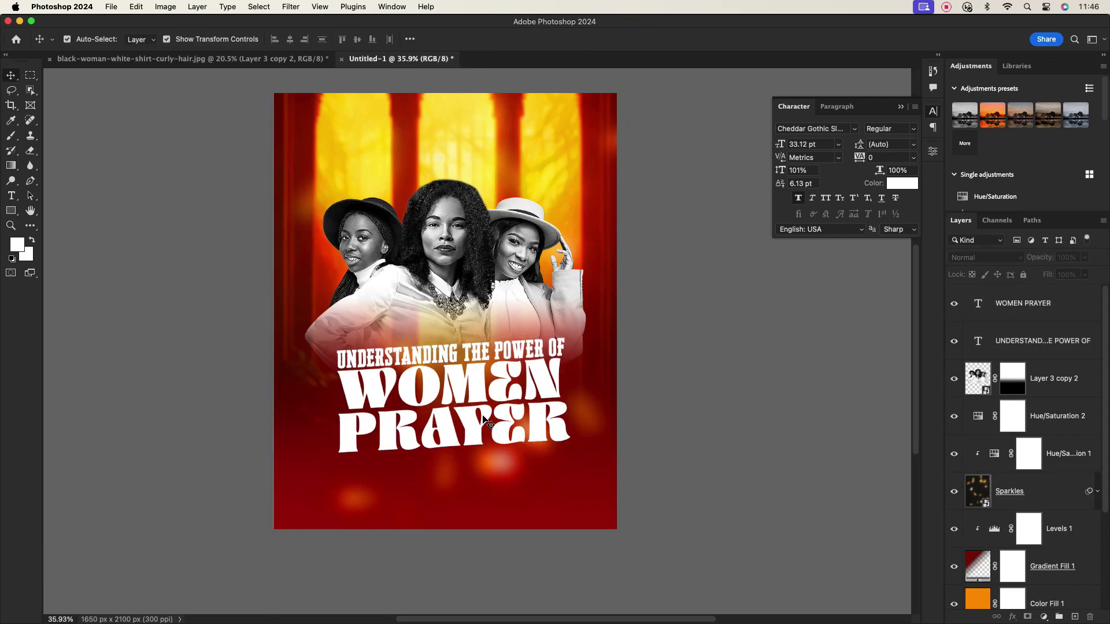
Add the text line "WITH THE SHEPHERDEST SISTER" below "PRAYER" and commit it.
{"action": "left_click", "coordinate": [11, 196]}
{"action": "left_click", "coordinate": [384, 490]}
{"action": "type", "text": "W"}
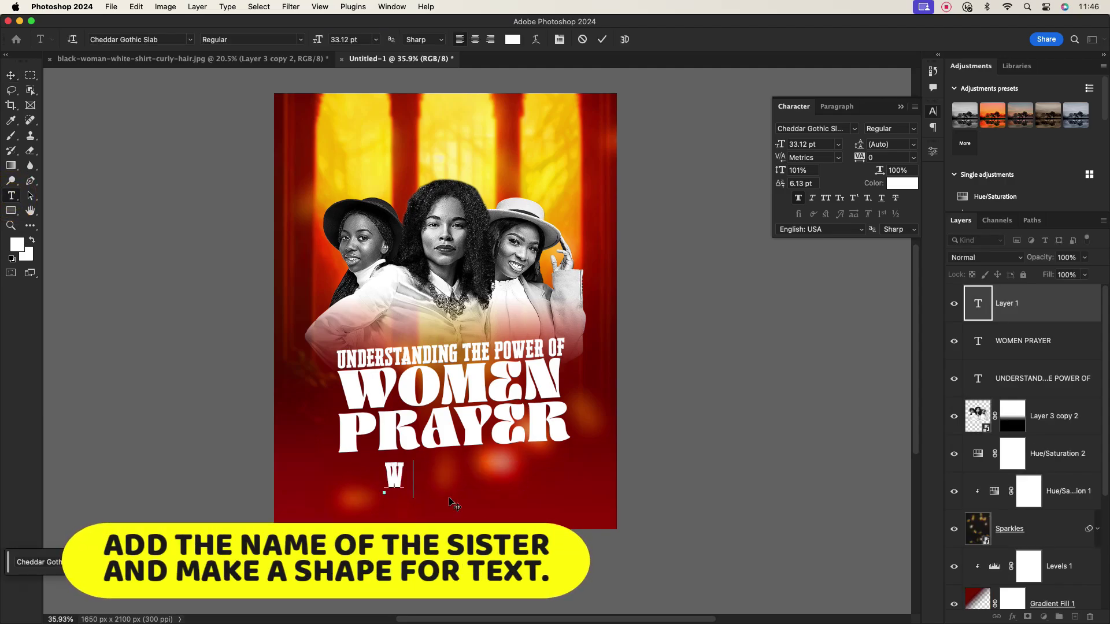
{"action": "type", "text": "ITH THE SHEPHERDES"}
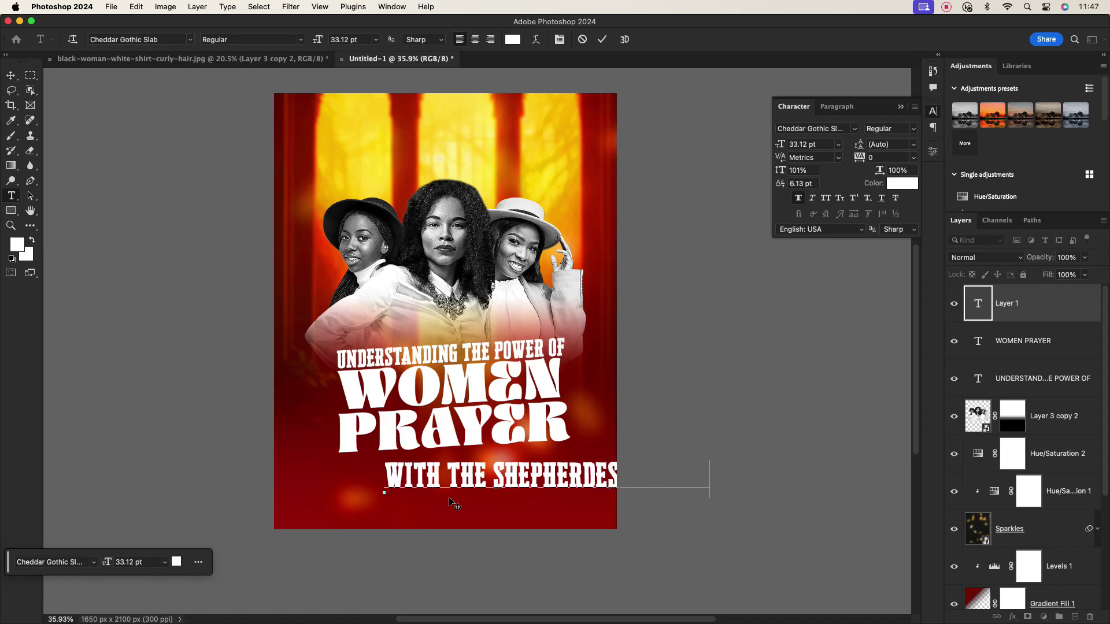
{"action": "left_click", "coordinate": [602, 40]}
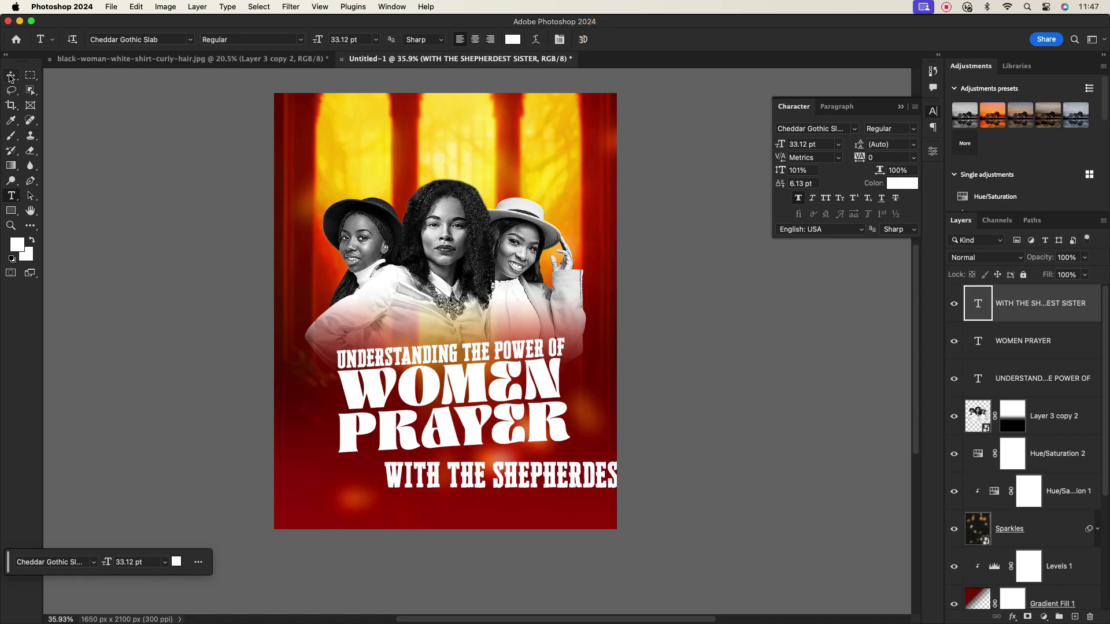
Scale the "WITH THE SHEPHERDEST SISTER" line to about 50% and place it just under "PRAYER".
{"action": "left_click", "coordinate": [10, 77]}
{"action": "left_click_drag", "start_coordinate": [708, 476], "coordinate": [503, 463]}
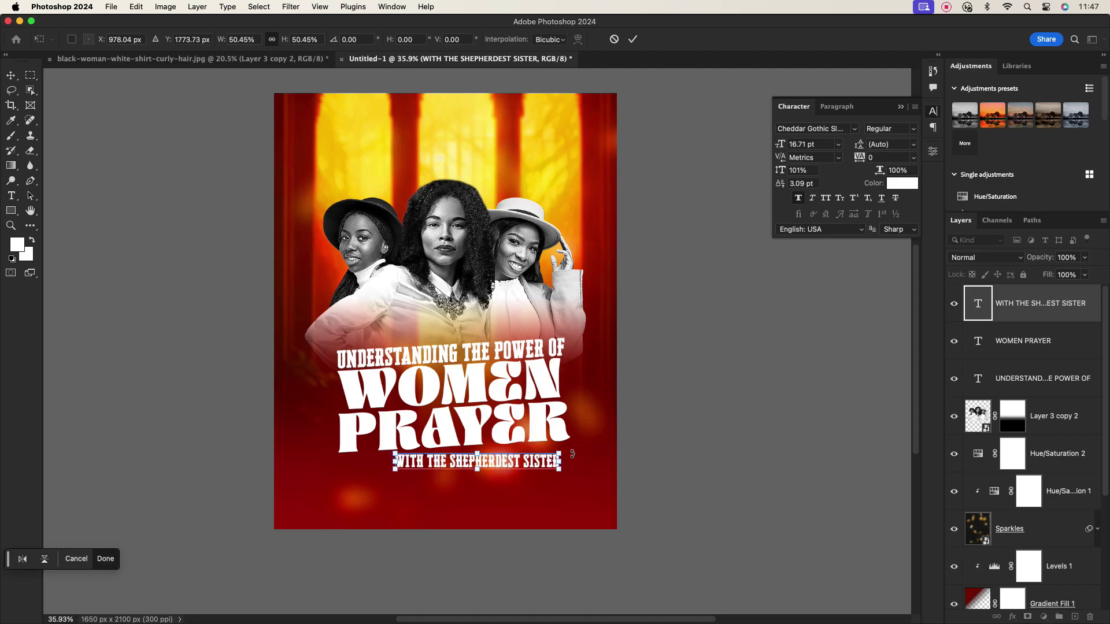
{"action": "left_click", "coordinate": [633, 40]}
Set the "WITH THE SHEPHERDEST SISTER" line to Gotham Bold, scale it to about 74%, and nudge it closer to "PRAYER".
{"action": "left_click", "coordinate": [836, 129]}
{"action": "type", "text": "GOTH"}
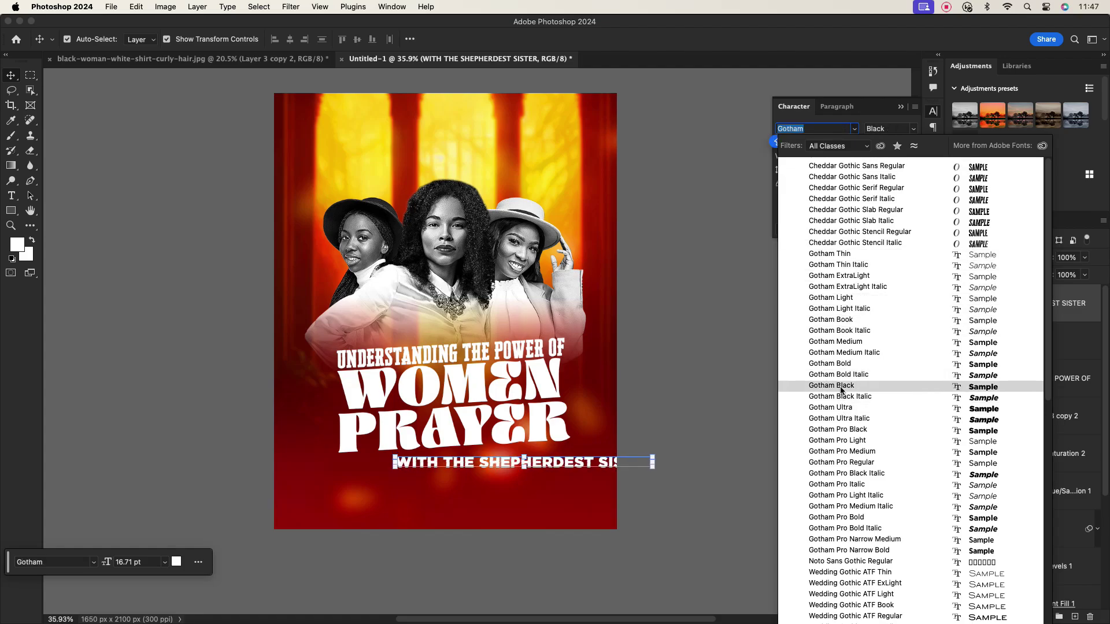
{"action": "left_click", "coordinate": [835, 365]}
{"action": "key", "text": "super+t"}
{"action": "left_click_drag", "start_coordinate": [652, 462], "coordinate": [588, 462]}
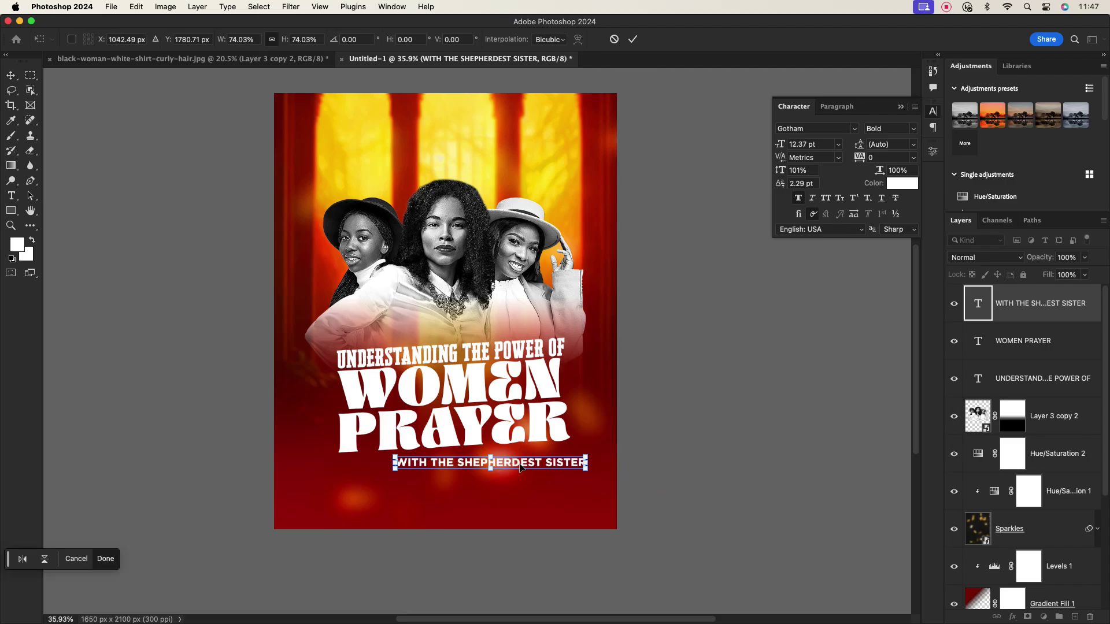
{"action": "key", "text": "Return"}
{"action": "left_click_drag", "start_coordinate": [477, 466], "coordinate": [467, 461]}
Skew the "WITH THE SHEPHERDEST SISTER" line upward at its right end to follow the slant of the title.
{"action": "scroll", "coordinate": [582, 461], "scroll_direction": "up", "scroll_amount": 4}
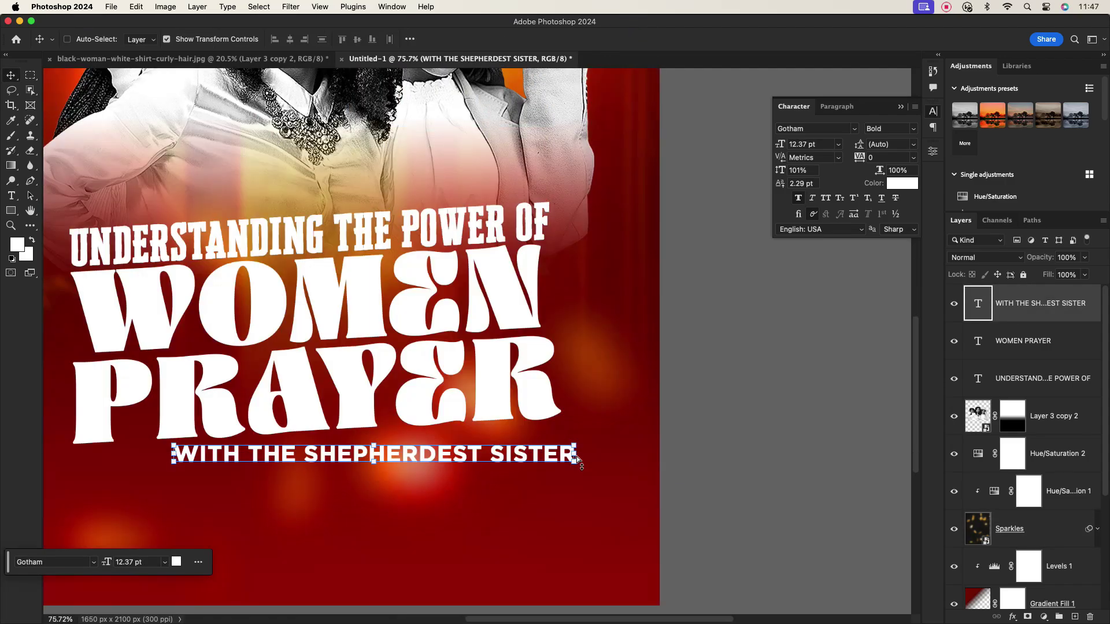
{"action": "left_click_drag", "start_coordinate": [577, 456], "coordinate": [574, 433]}
{"action": "left_click", "coordinate": [633, 37]}
{"action": "scroll", "coordinate": [626, 439], "scroll_direction": "down", "scroll_amount": 1}
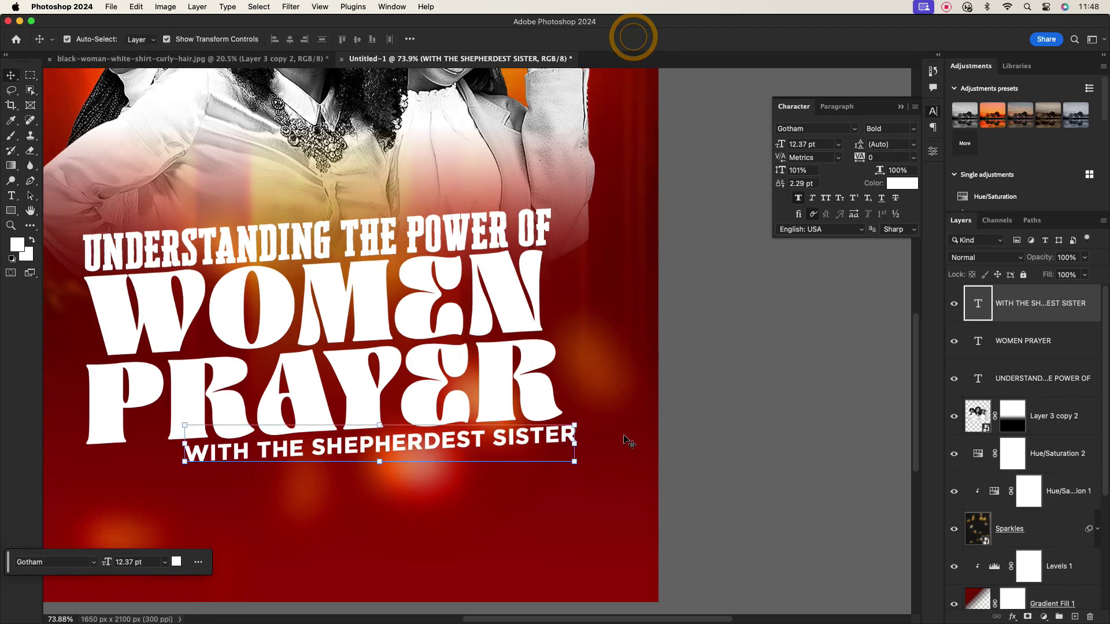
{"action": "scroll", "coordinate": [626, 441], "scroll_direction": "down", "scroll_amount": 3}
Draw a rectangle about 939 by 89 px behind the "WITH THE SHEPHERDEST SISTER" line, above the "WOMEN PRAYER" layer.
{"action": "left_click", "coordinate": [547, 467]}
{"action": "left_click", "coordinate": [562, 435]}
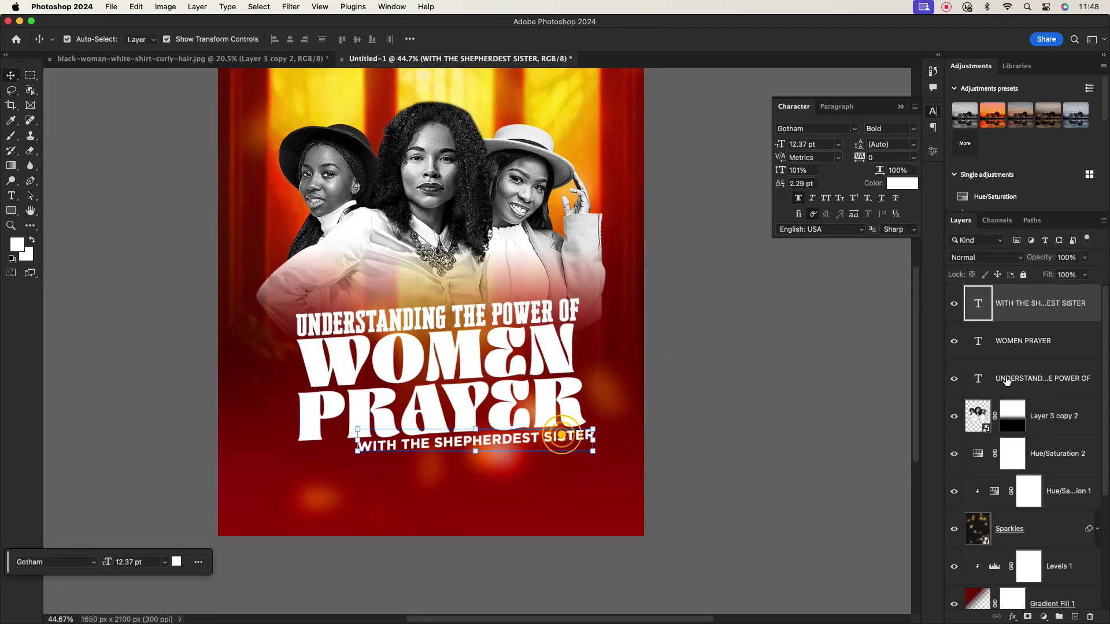
{"action": "left_click", "coordinate": [1018, 342]}
{"action": "left_click", "coordinate": [11, 210]}
{"action": "left_click_drag", "start_coordinate": [355, 436], "coordinate": [596, 459]}
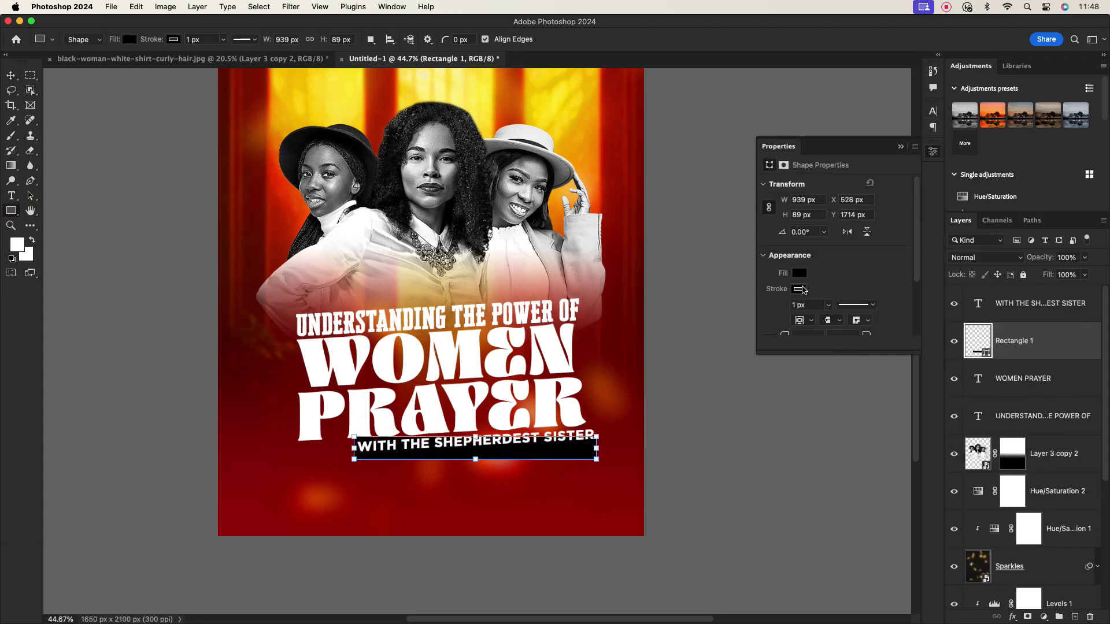
Remove the rectangle's stroke and set its fill to orange.
{"action": "left_click", "coordinate": [801, 288]}
{"action": "left_click", "coordinate": [778, 312]}
{"action": "left_click", "coordinate": [839, 280]}
{"action": "left_click", "coordinate": [801, 273]}
{"action": "left_click", "coordinate": [781, 335]}
{"action": "left_click", "coordinate": [860, 271]}
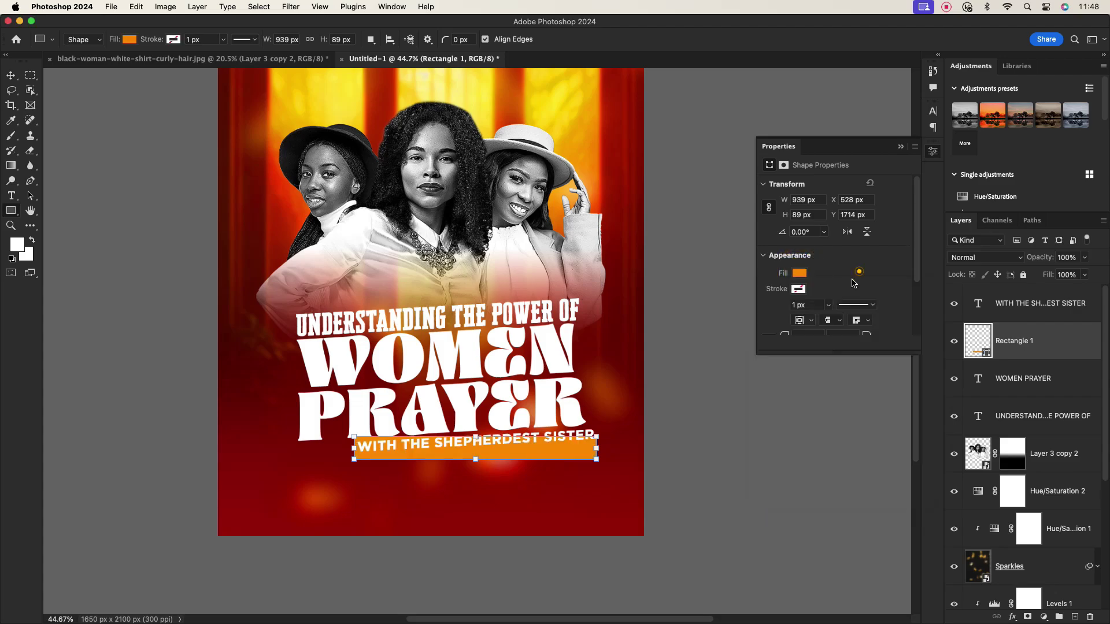
Nudge the orange rectangle up to Y 1704 px and skew it about -2.9° vertically to match the subtitle's slant.
{"action": "key", "text": "v"}
{"action": "scroll", "coordinate": [461, 480], "scroll_direction": "up", "scroll_amount": 2}
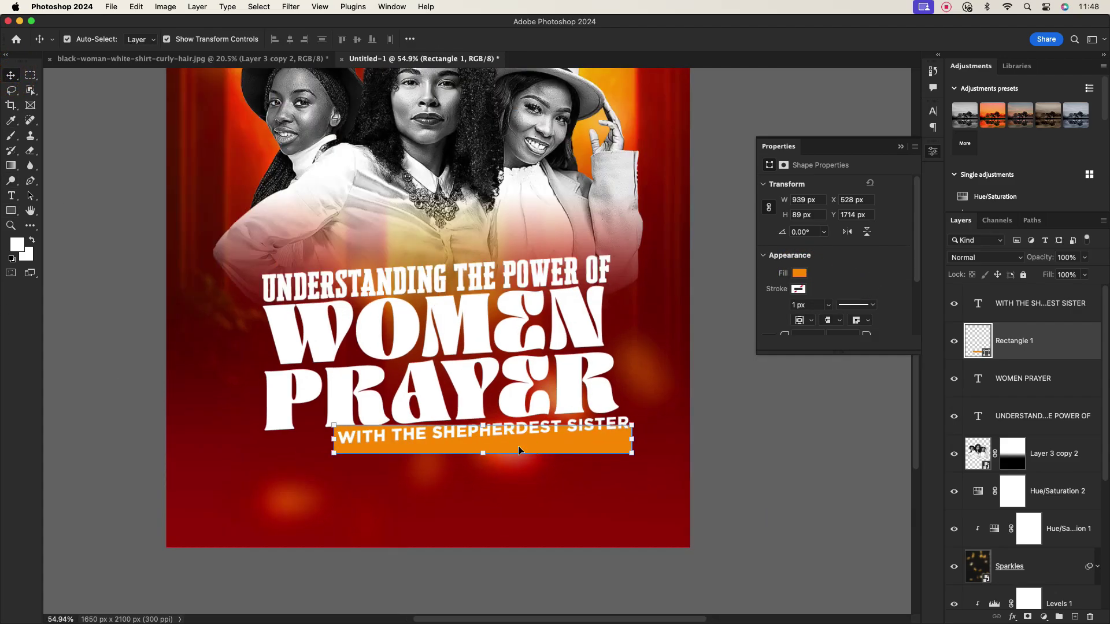
{"action": "left_click_drag", "start_coordinate": [519, 446], "coordinate": [520, 443]}
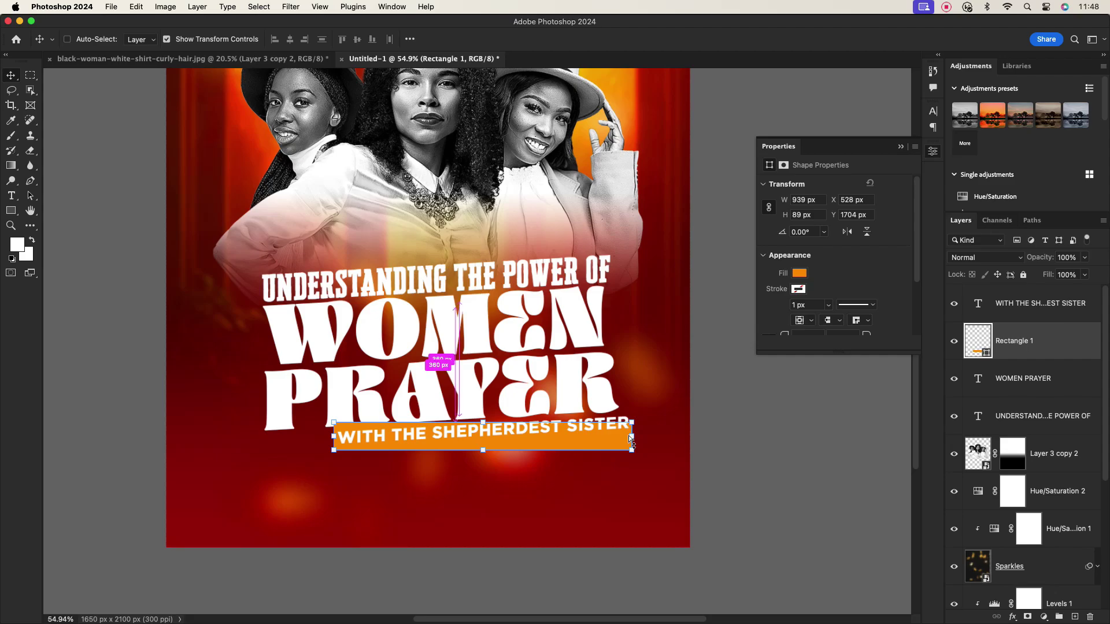
{"action": "left_click_drag", "start_coordinate": [631, 438], "coordinate": [632, 424]}
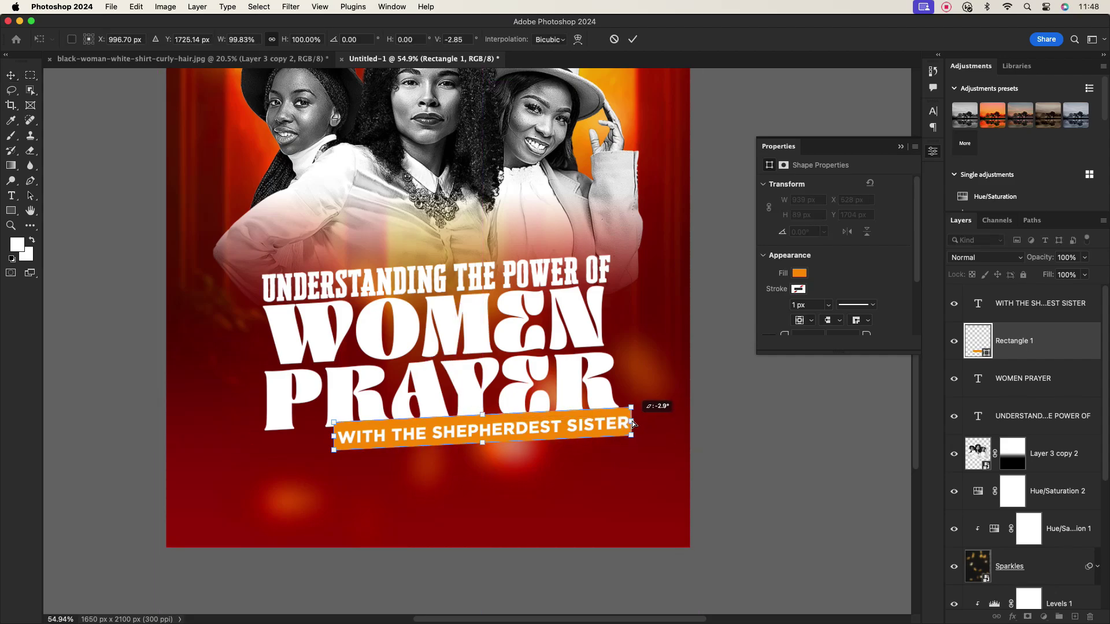
{"action": "left_click", "coordinate": [633, 39]}
{"action": "left_click", "coordinate": [547, 465]}
{"action": "scroll", "coordinate": [547, 465], "scroll_direction": "down", "scroll_amount": 3}
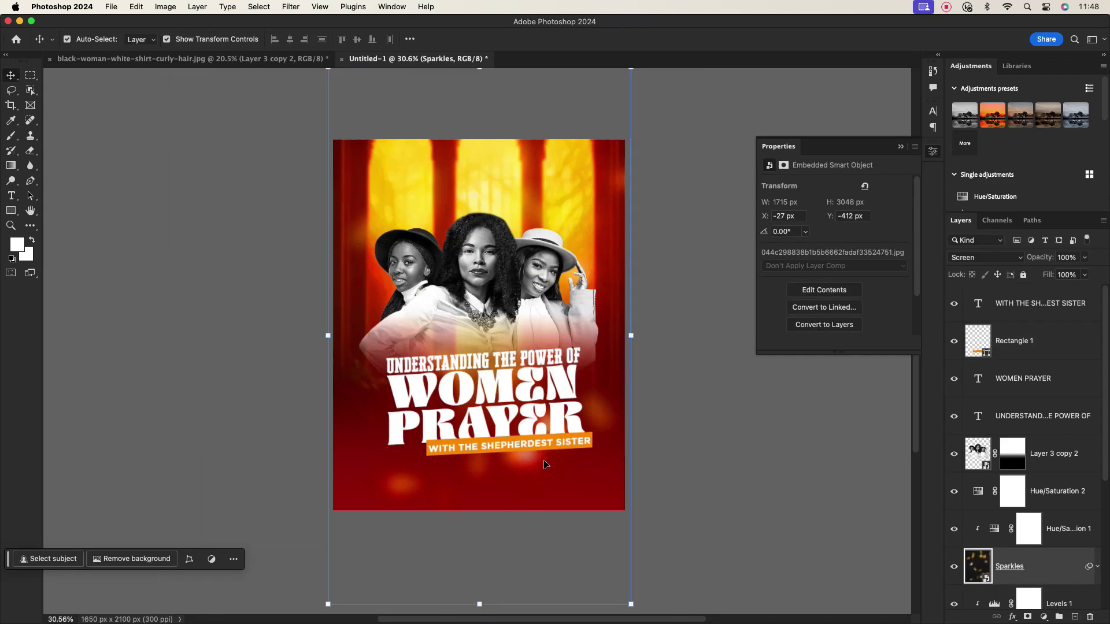
{"action": "left_click", "coordinate": [706, 397]}
{"action": "scroll", "coordinate": [495, 461], "scroll_direction": "up", "scroll_amount": 5}
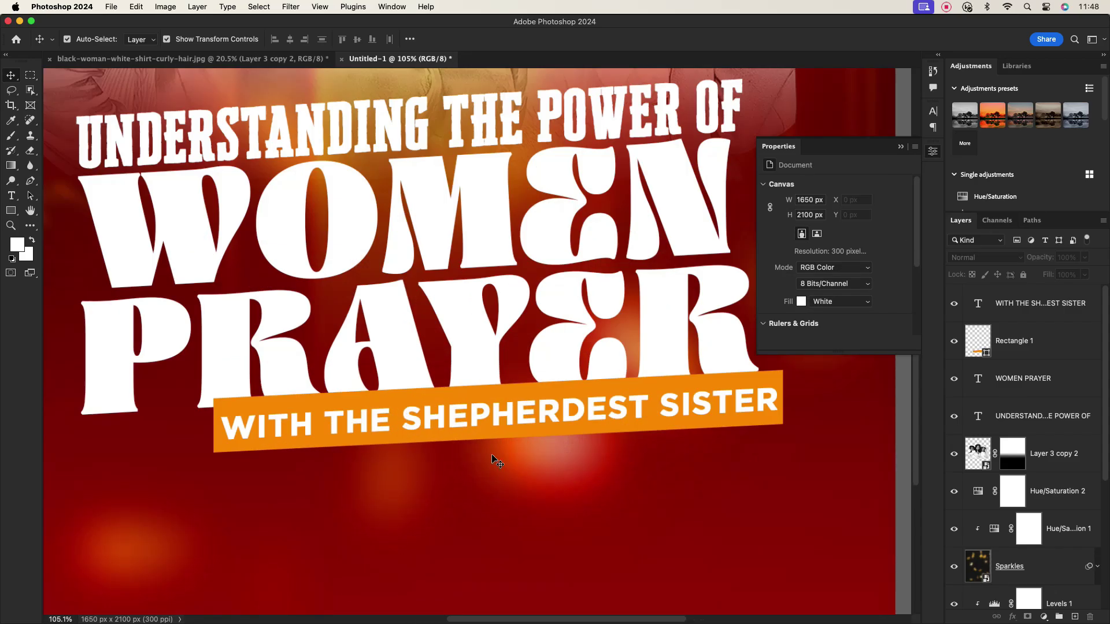
{"action": "left_click", "coordinate": [670, 407]}
{"action": "scroll", "coordinate": [537, 477], "scroll_direction": "down", "scroll_amount": 5}
{"action": "left_click", "coordinate": [550, 473]}
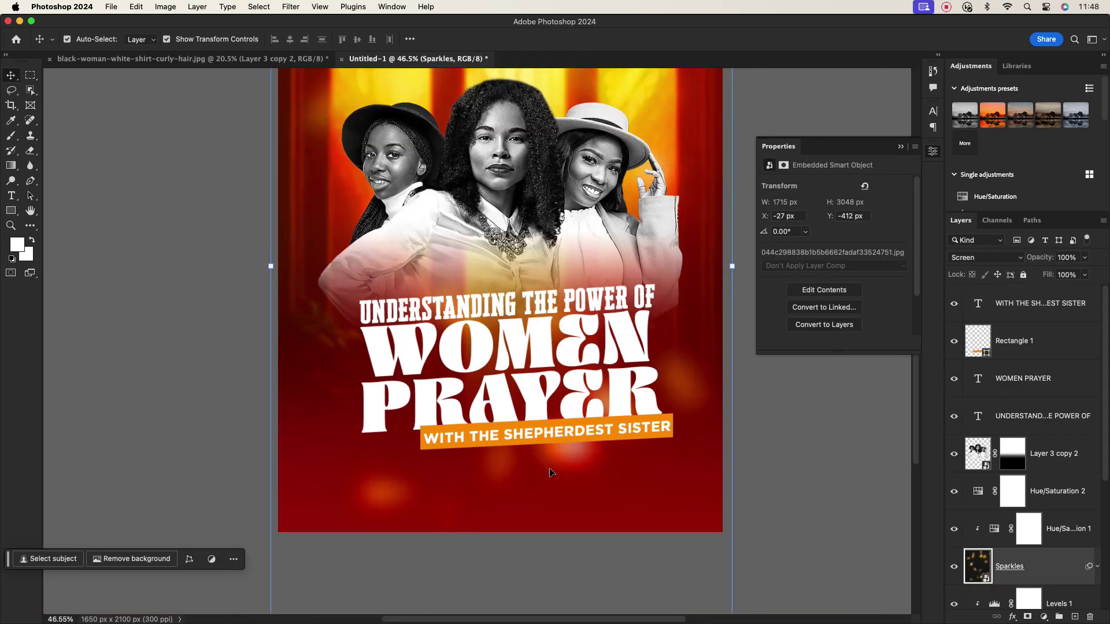
{"action": "scroll", "coordinate": [550, 473], "scroll_direction": "down", "scroll_amount": 2}
{"action": "left_click", "coordinate": [782, 404]}
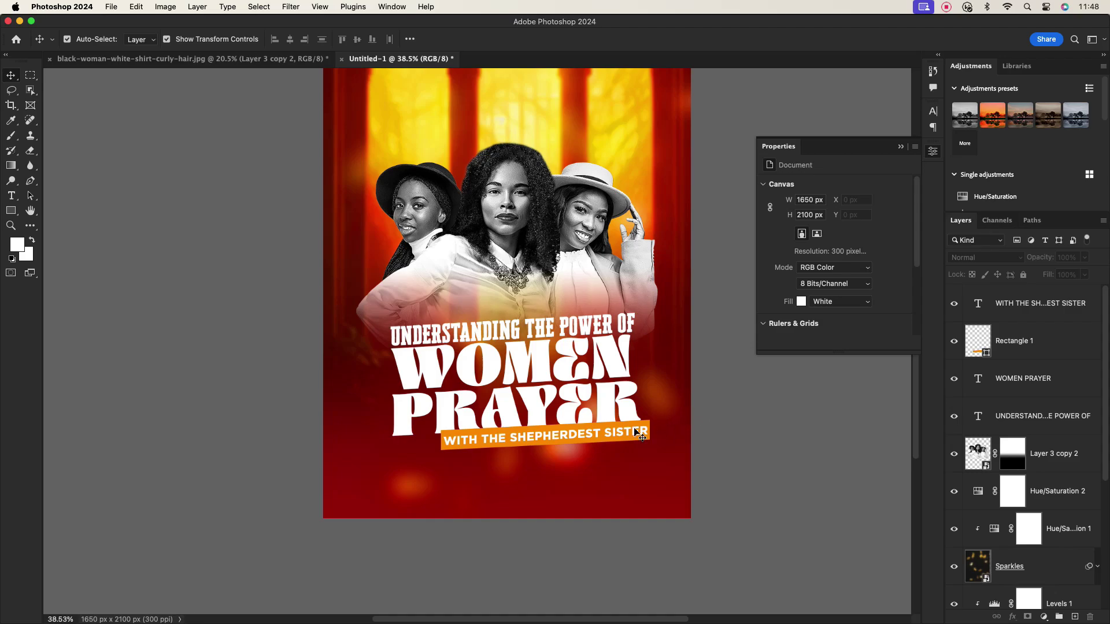
Add the white text line "3RD MARCH 2024" in Gotham Bold below the orange subtitle banner.
{"action": "scroll", "coordinate": [474, 417], "scroll_direction": "right", "scroll_amount": 3}
{"action": "key", "text": "t"}
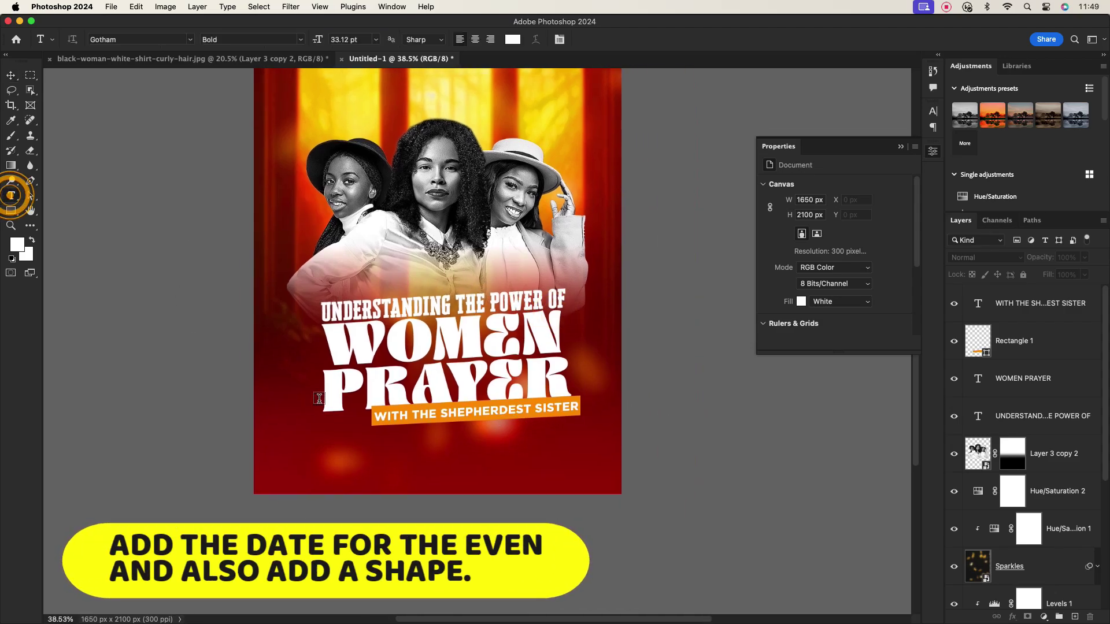
{"action": "left_click", "coordinate": [362, 463]}
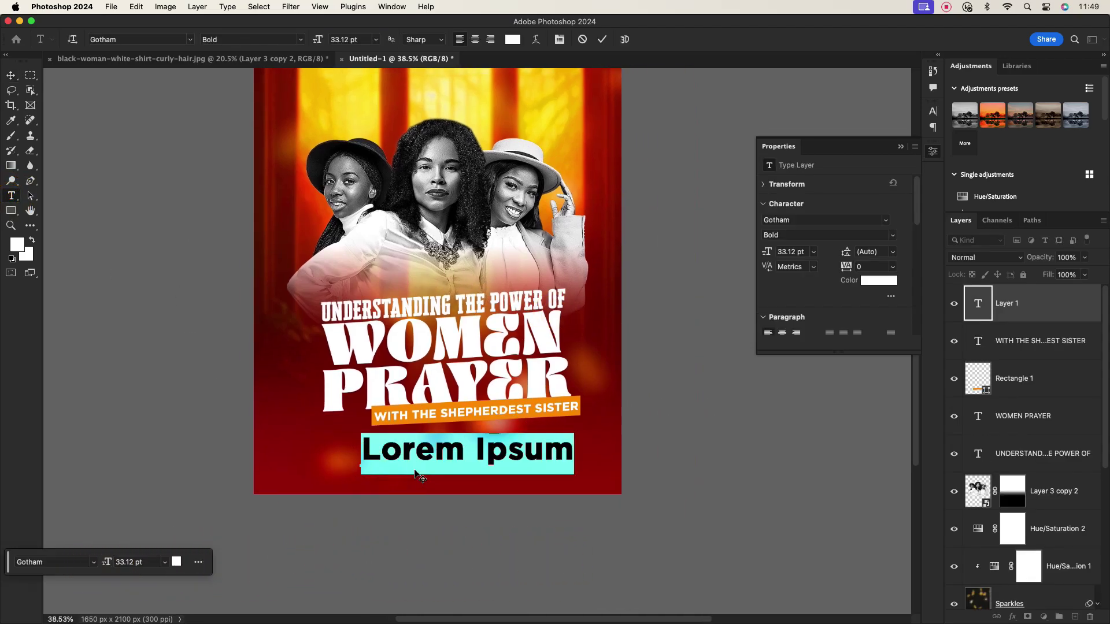
{"action": "type", "text": "3RD "}
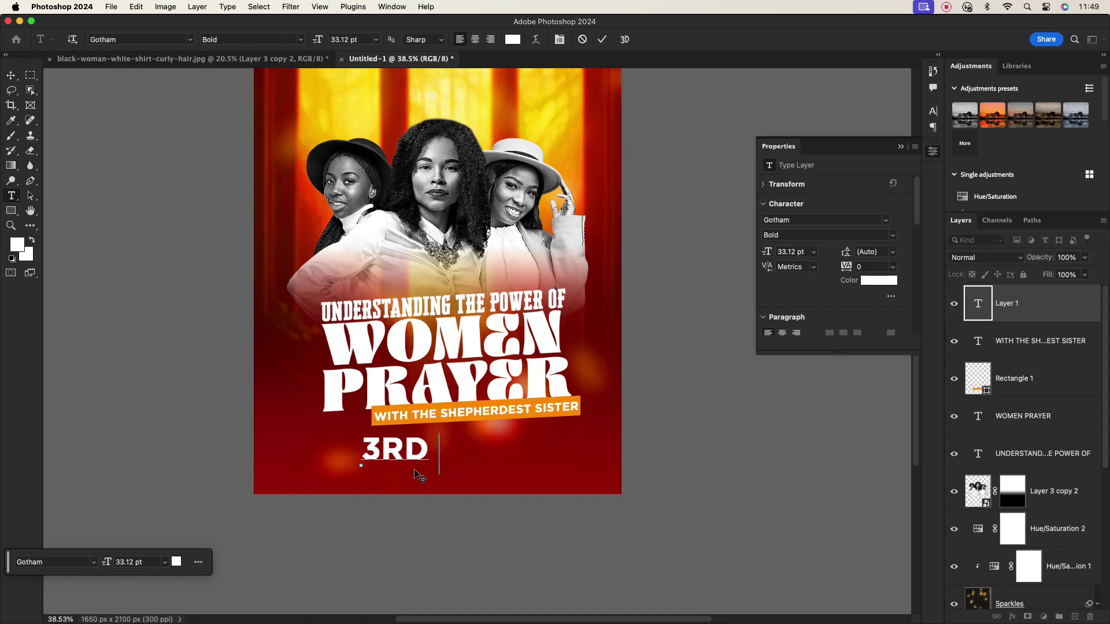
{"action": "type", "text": "MARCH 20"}
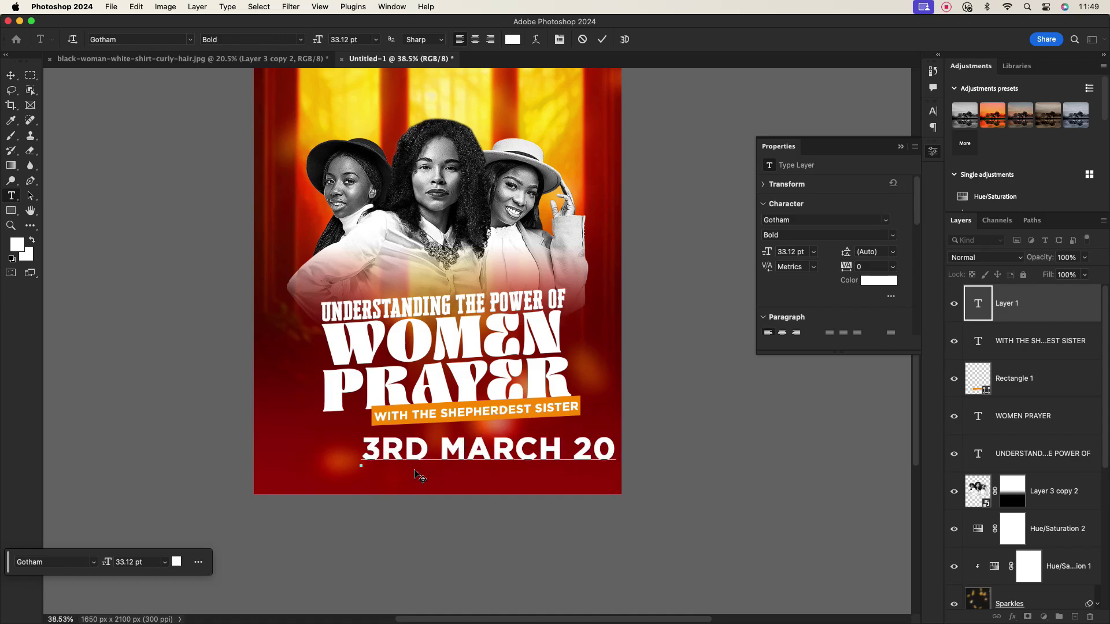
{"action": "type", "text": "24"}
{"action": "left_click", "coordinate": [602, 39]}
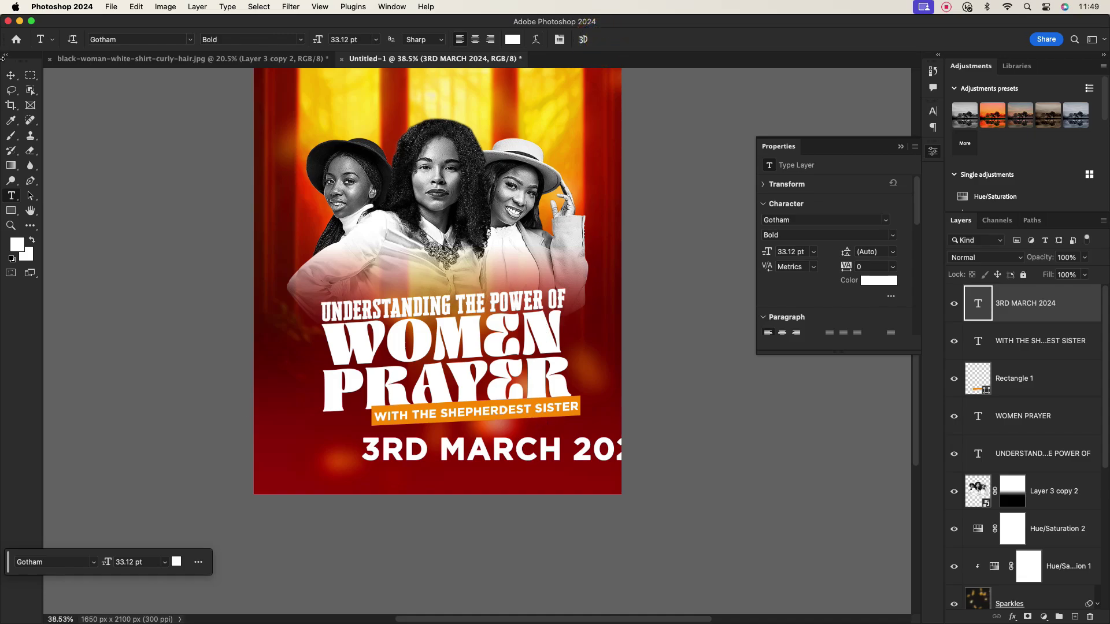
Scale the "3RD MARCH 2024" line down to about 25.56 pt and centre it beneath the subtitle banner.
{"action": "left_click", "coordinate": [11, 75]}
{"action": "left_click_drag", "start_coordinate": [658, 447], "coordinate": [547, 449]}
{"action": "left_click_drag", "start_coordinate": [466, 451], "coordinate": [474, 448]}
{"action": "left_click", "coordinate": [483, 478]}
{"action": "left_click", "coordinate": [472, 459]}
{"action": "scroll", "coordinate": [468, 461], "scroll_direction": "up", "scroll_amount": 3}
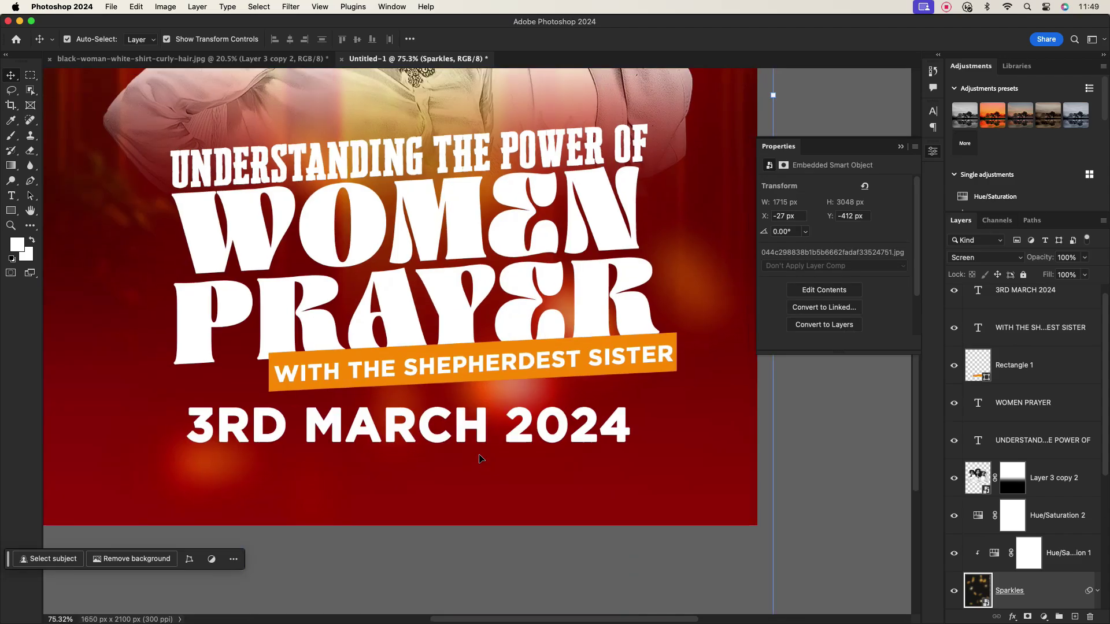
{"action": "left_click", "coordinate": [763, 411]}
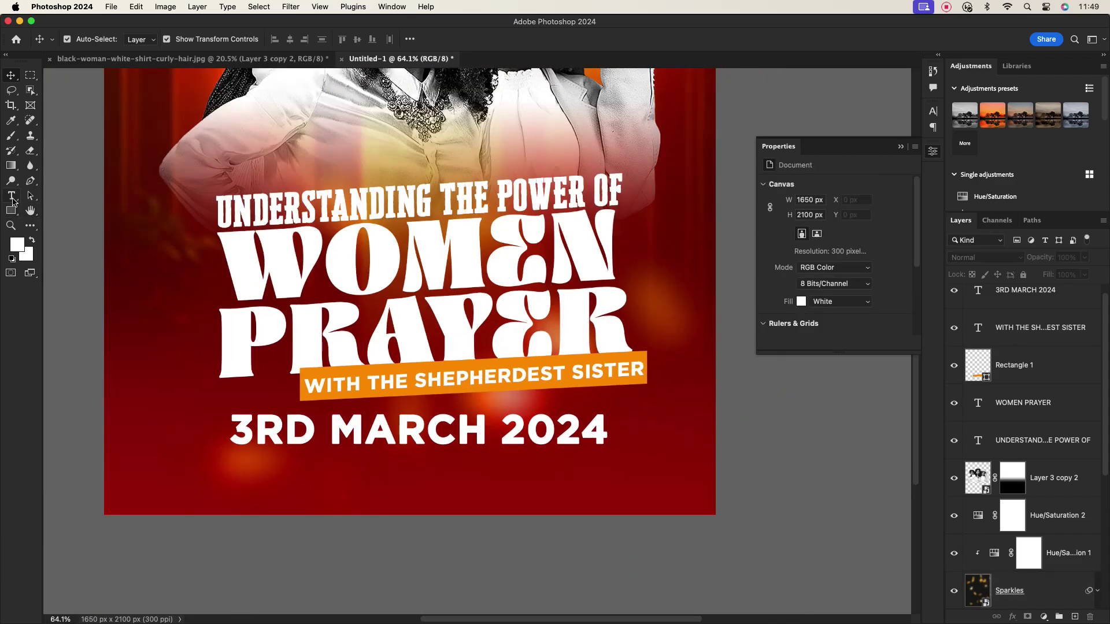
Draw a rectangle about 442 by 104 px over "MARCH" and fill it with orange.
{"action": "left_click", "coordinate": [11, 210]}
{"action": "left_click_drag", "start_coordinate": [328, 412], "coordinate": [491, 449]}
{"action": "left_click", "coordinate": [799, 273]}
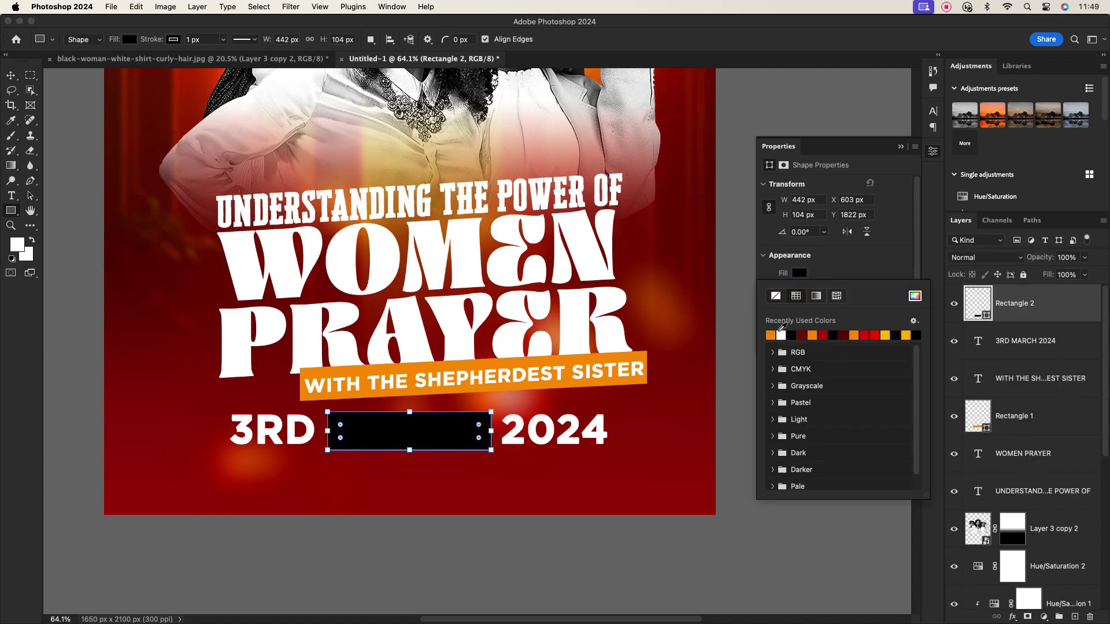
{"action": "left_click", "coordinate": [772, 335]}
{"action": "left_click", "coordinate": [861, 267]}
Place the new orange rectangle beneath the "3RD MARCH 2024" layer and remove its stroke.
{"action": "left_click_drag", "start_coordinate": [1062, 304], "coordinate": [1049, 358]}
{"action": "left_click", "coordinate": [11, 75]}
{"action": "left_click", "coordinate": [423, 538]}
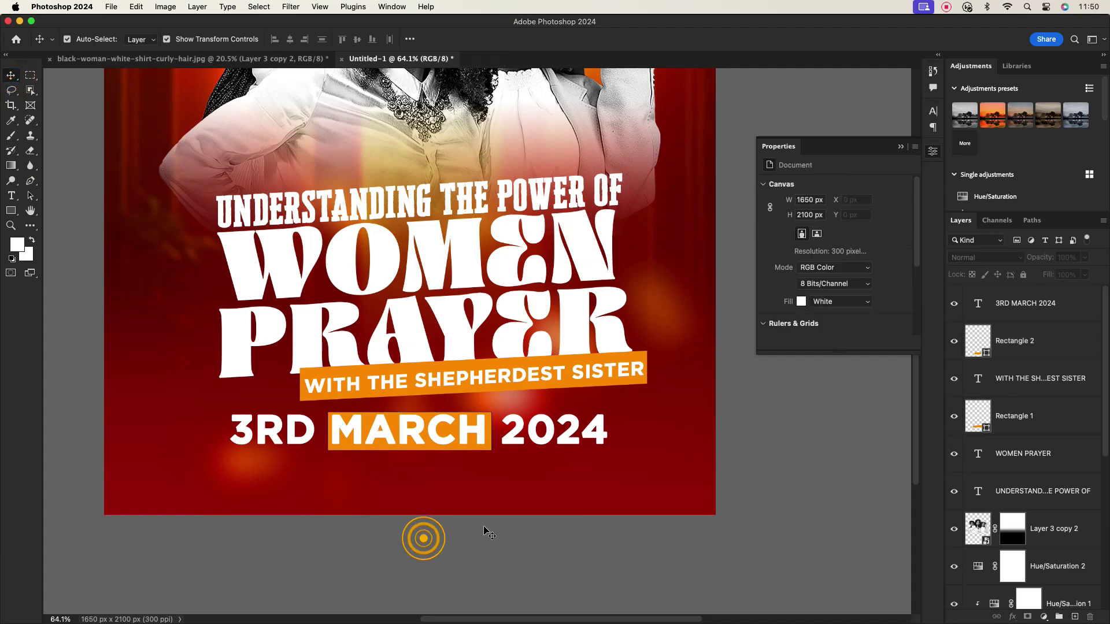
{"action": "left_click", "coordinate": [1033, 345]}
{"action": "left_click", "coordinate": [801, 286]}
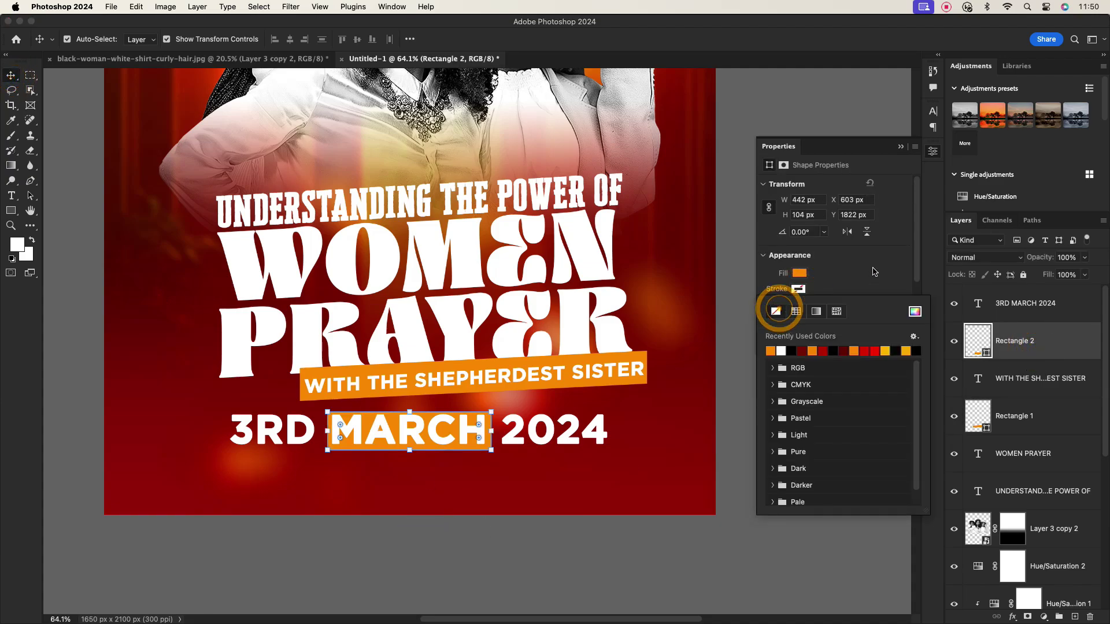
{"action": "left_click", "coordinate": [569, 565]}
{"action": "scroll", "coordinate": [455, 462], "scroll_direction": "down", "scroll_amount": 1}
Nudge the "3RD MARCH 2024" text slightly down and to the right.
{"action": "left_click", "coordinate": [442, 441]}
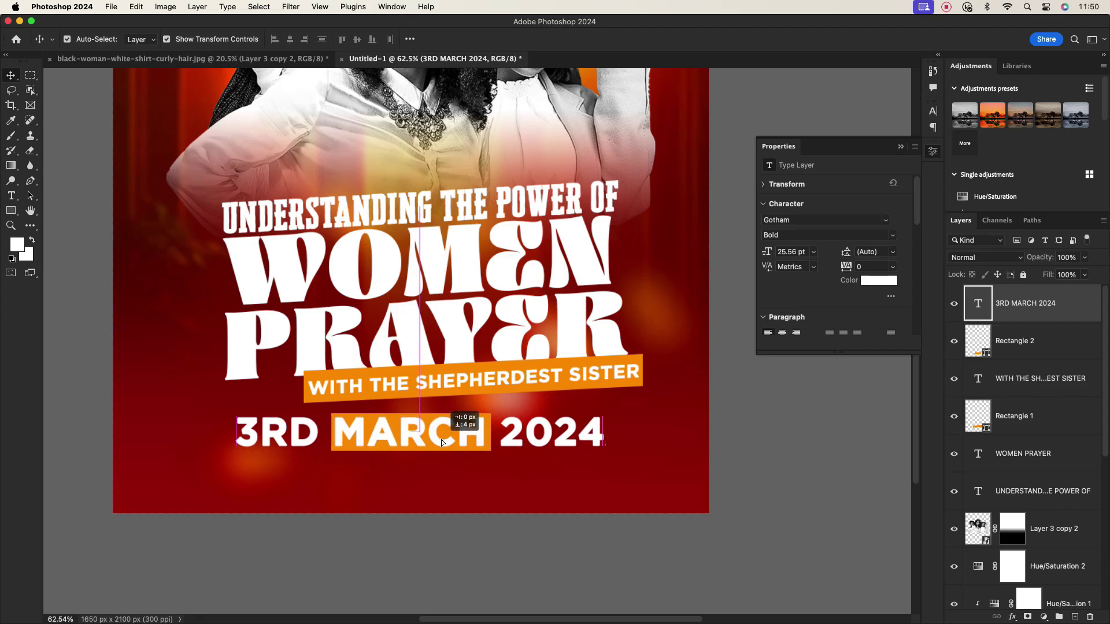
{"action": "scroll", "coordinate": [449, 508], "scroll_direction": "down", "scroll_amount": 2}
{"action": "left_click", "coordinate": [726, 442]}
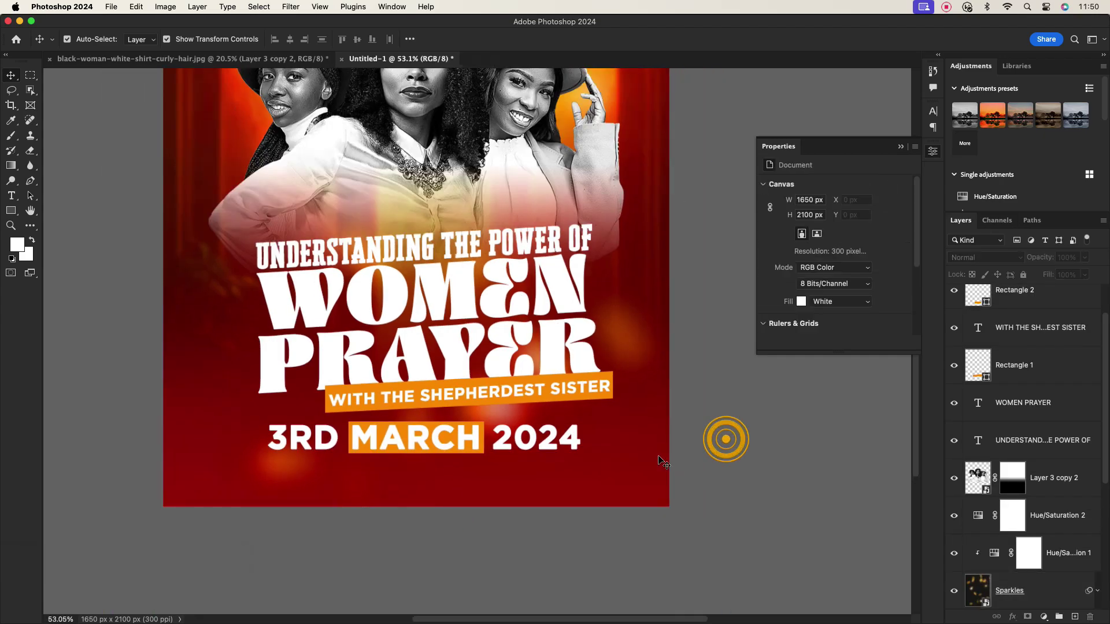
{"action": "left_click", "coordinate": [308, 445]}
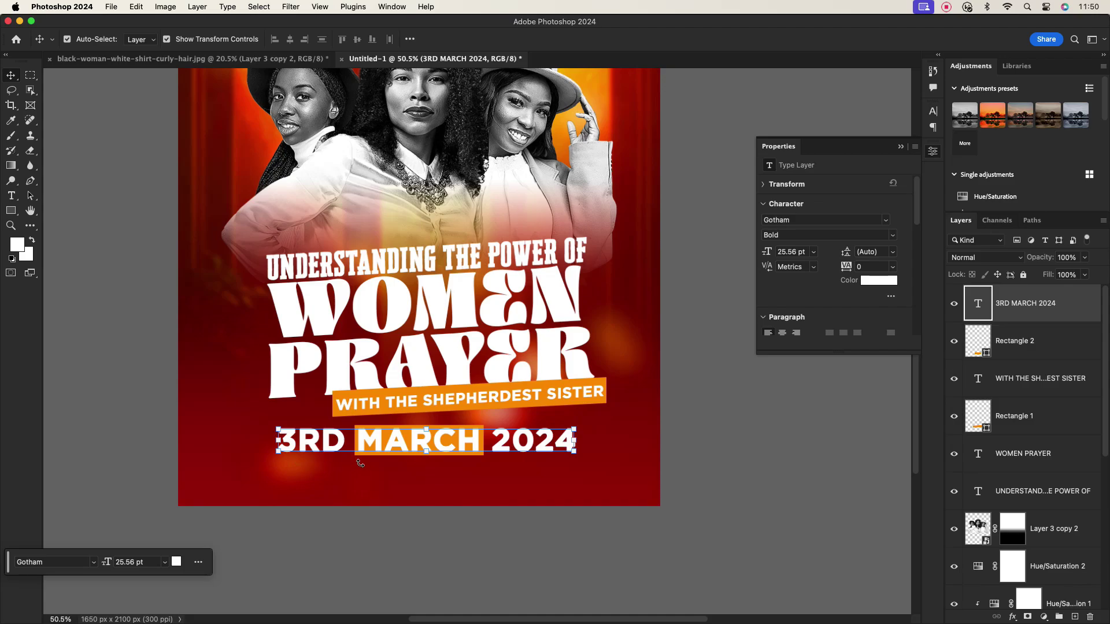
{"action": "left_click_drag", "start_coordinate": [362, 458], "coordinate": [374, 451]}
{"action": "left_click", "coordinate": [595, 483]}
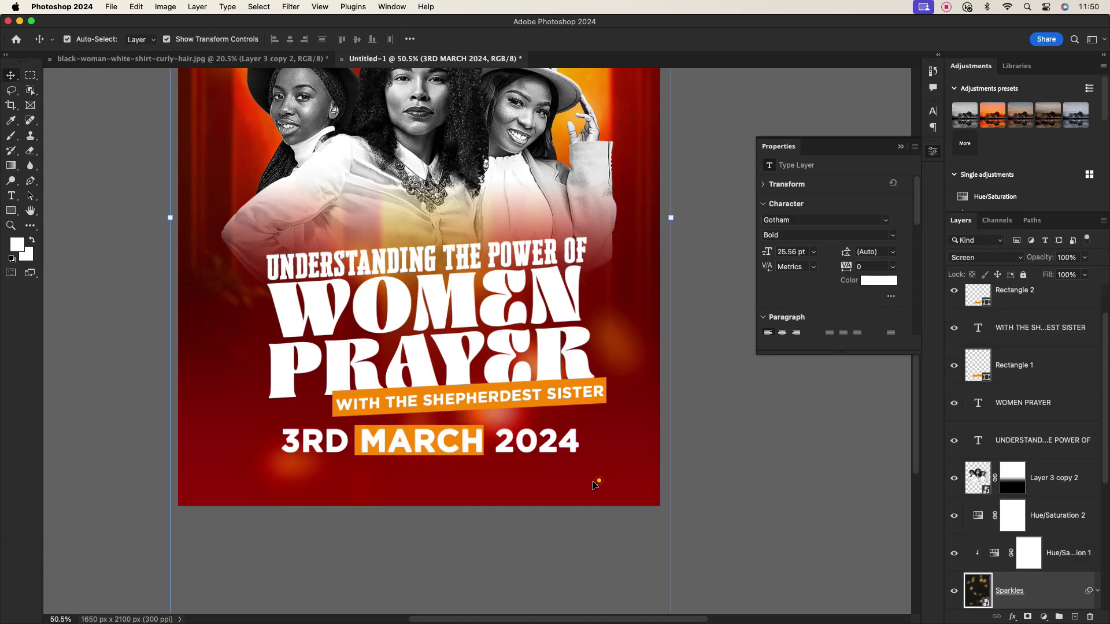
Shift the orange rectangle behind "MARCH" to X 615 px, Y 1824 px so it frames the word evenly.
{"action": "scroll", "coordinate": [370, 445], "scroll_direction": "up", "scroll_amount": 5}
{"action": "left_click_drag", "start_coordinate": [333, 351], "coordinate": [349, 350]}
{"action": "scroll", "coordinate": [397, 565], "scroll_direction": "down", "scroll_amount": 5}
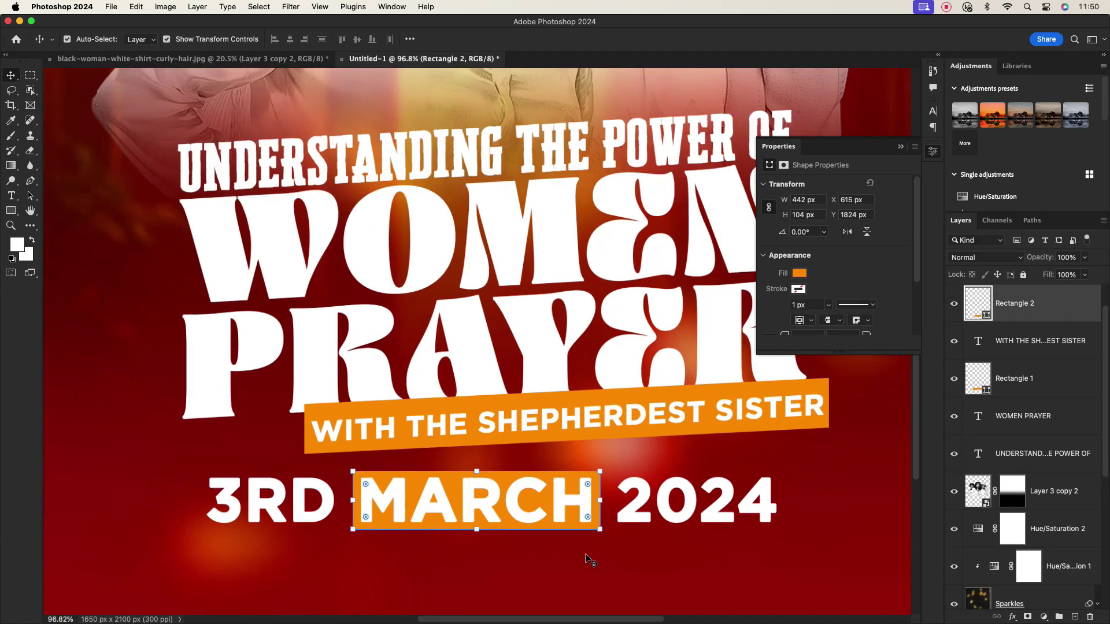
{"action": "left_click", "coordinate": [596, 562]}
{"action": "scroll", "coordinate": [605, 566], "scroll_direction": "up", "scroll_amount": 2}
{"action": "scroll", "coordinate": [553, 547], "scroll_direction": "down", "scroll_amount": 3}
{"action": "scroll", "coordinate": [553, 547], "scroll_direction": "right", "scroll_amount": 2}
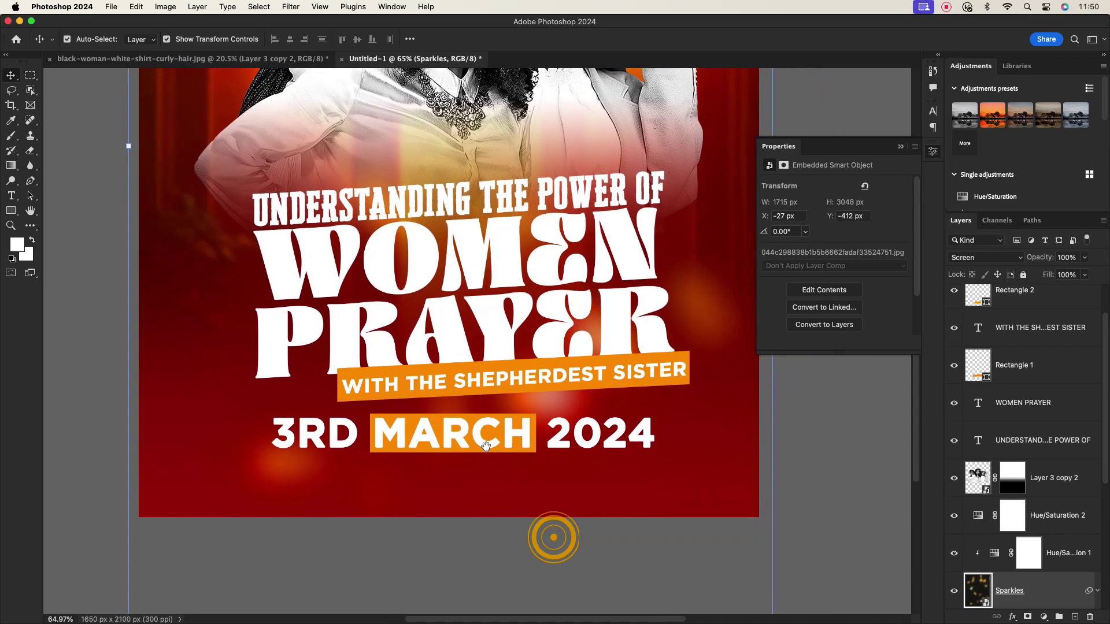
Colour the word "MARCH" in the date line dark red, #570600.
{"action": "double_click", "coordinate": [486, 439]}
{"action": "left_click", "coordinate": [505, 441]}
{"action": "left_click_drag", "start_coordinate": [528, 431], "coordinate": [363, 400]}
{"action": "left_click", "coordinate": [900, 147]}
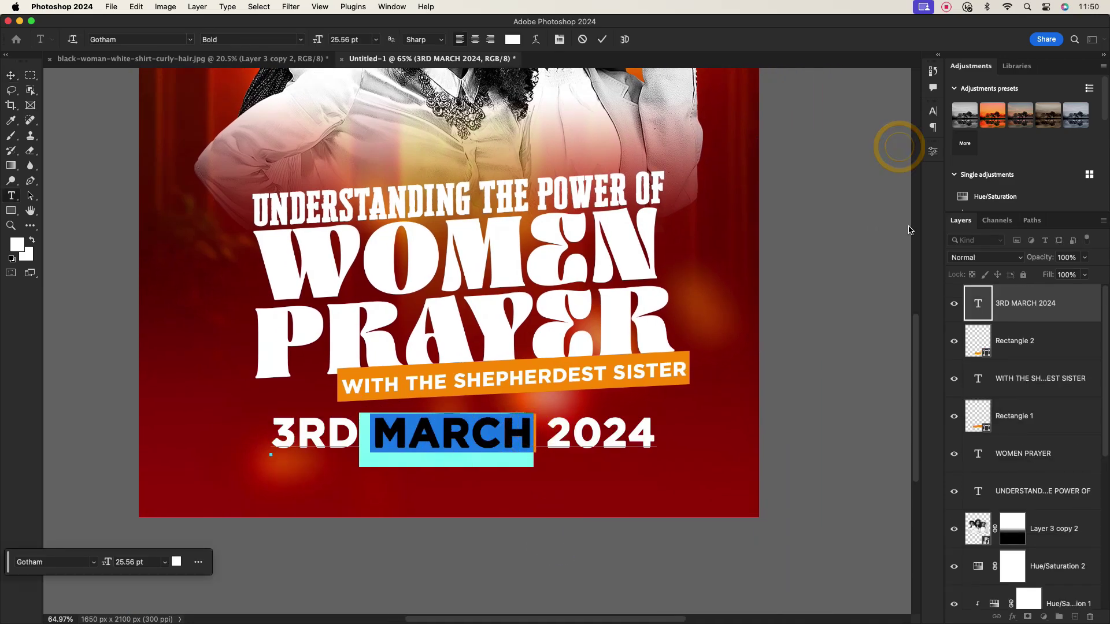
{"action": "left_click", "coordinate": [933, 111]}
{"action": "left_click", "coordinate": [902, 183]}
{"action": "left_click", "coordinate": [726, 254]}
{"action": "left_click_drag", "start_coordinate": [726, 254], "coordinate": [724, 226]}
{"action": "left_click", "coordinate": [590, 489]}
{"action": "left_click", "coordinate": [507, 498]}
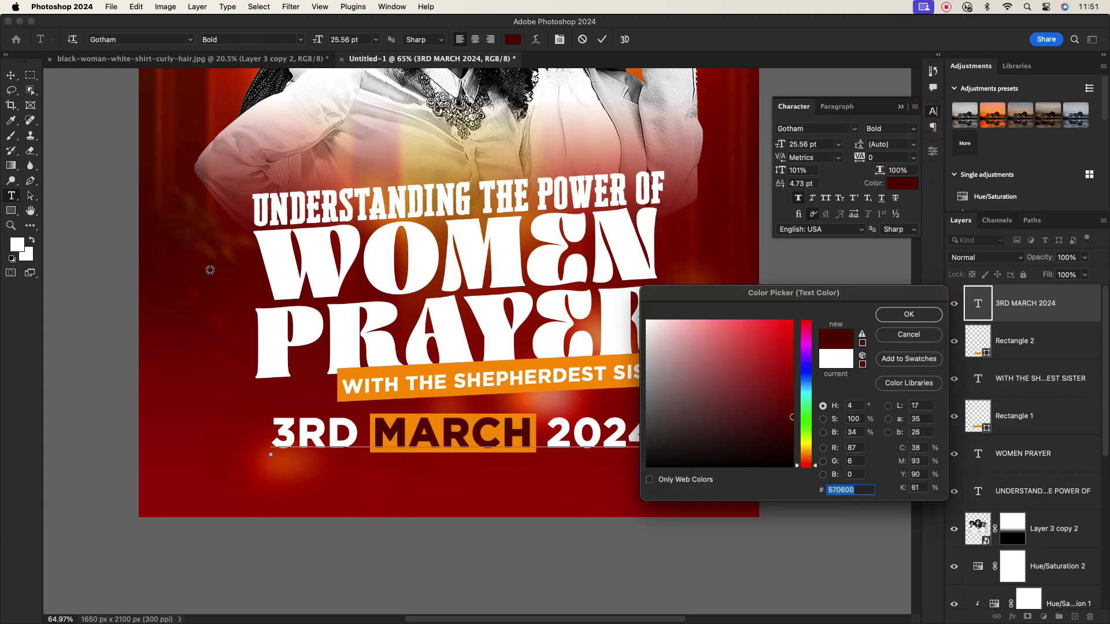
{"action": "left_click", "coordinate": [909, 315]}
{"action": "key", "text": "Escape"}
{"action": "key", "text": "v"}
{"action": "left_click", "coordinate": [838, 366]}
{"action": "scroll", "coordinate": [505, 514], "scroll_direction": "down", "scroll_amount": 3}
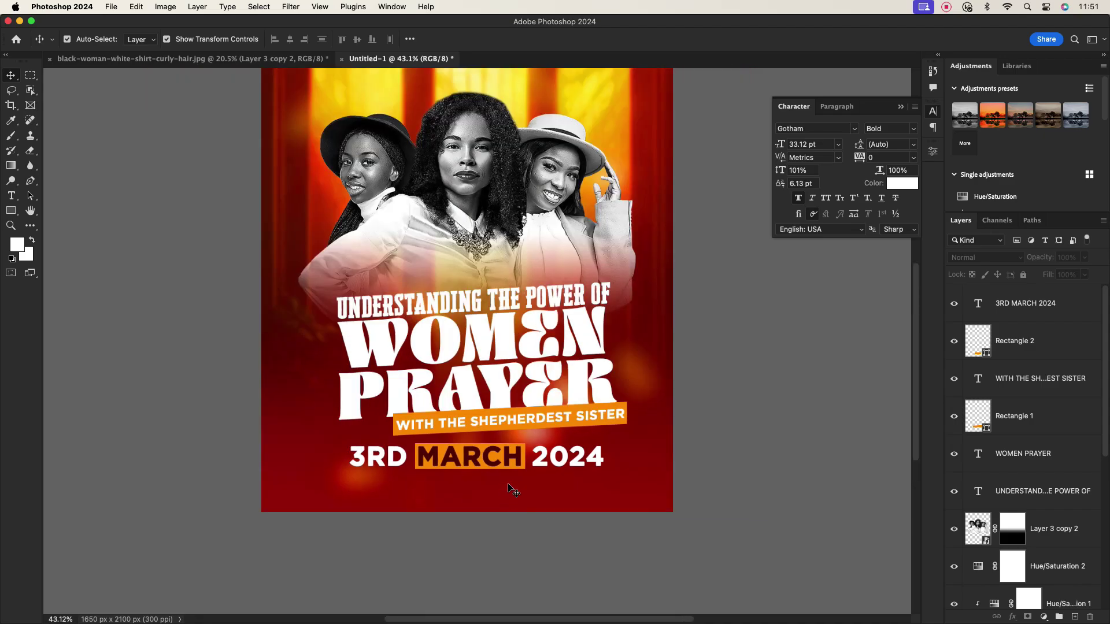
Stretch the "WITH THE SHEPHERDEST SISTER" text vertically to about 106% of its height.
{"action": "scroll", "coordinate": [575, 510], "scroll_direction": "up", "scroll_amount": 4}
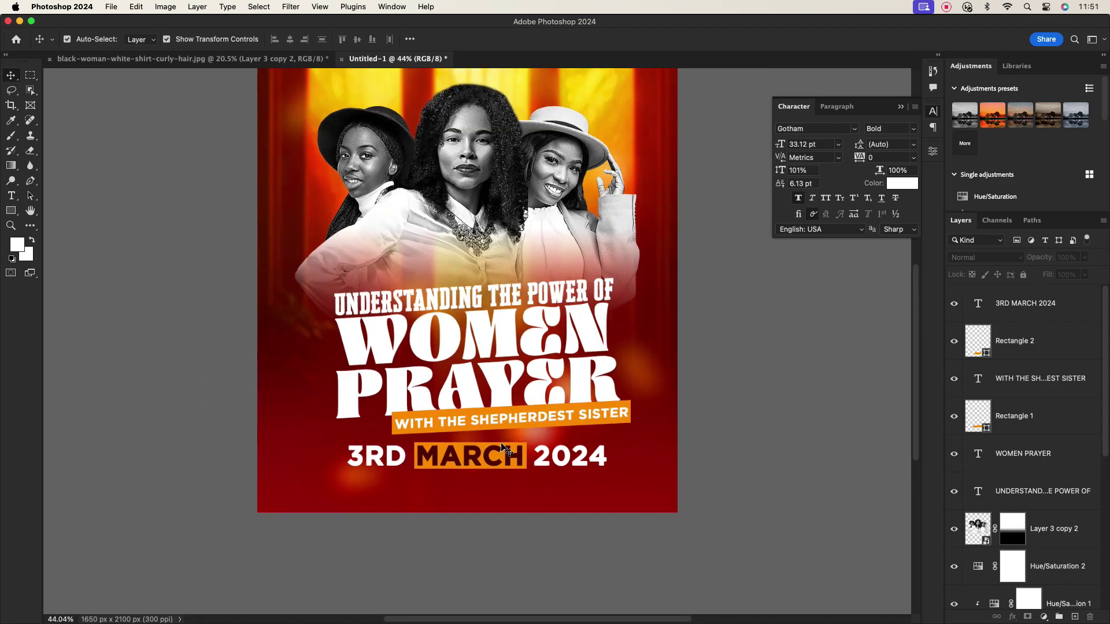
{"action": "scroll", "coordinate": [502, 446], "scroll_direction": "down", "scroll_amount": 1}
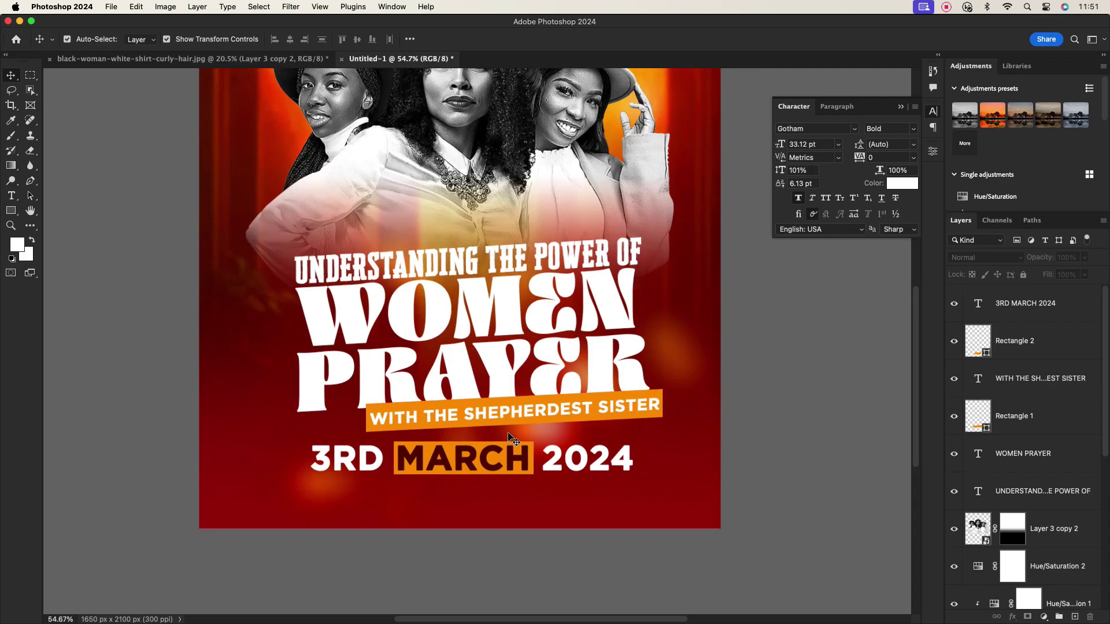
{"action": "scroll", "coordinate": [511, 440], "scroll_direction": "up", "scroll_amount": 1}
{"action": "scroll", "coordinate": [516, 438], "scroll_direction": "up", "scroll_amount": 1}
{"action": "left_click", "coordinate": [517, 392]}
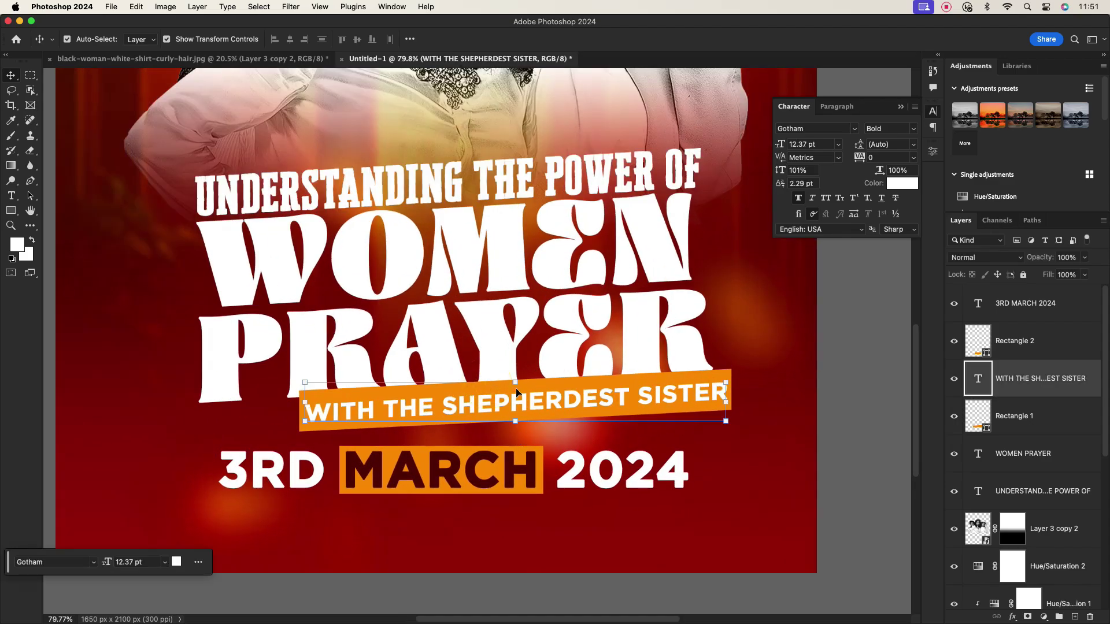
{"action": "left_click_drag", "start_coordinate": [516, 383], "coordinate": [516, 377]}
{"action": "scroll", "coordinate": [750, 365], "scroll_direction": "up", "scroll_amount": 5}
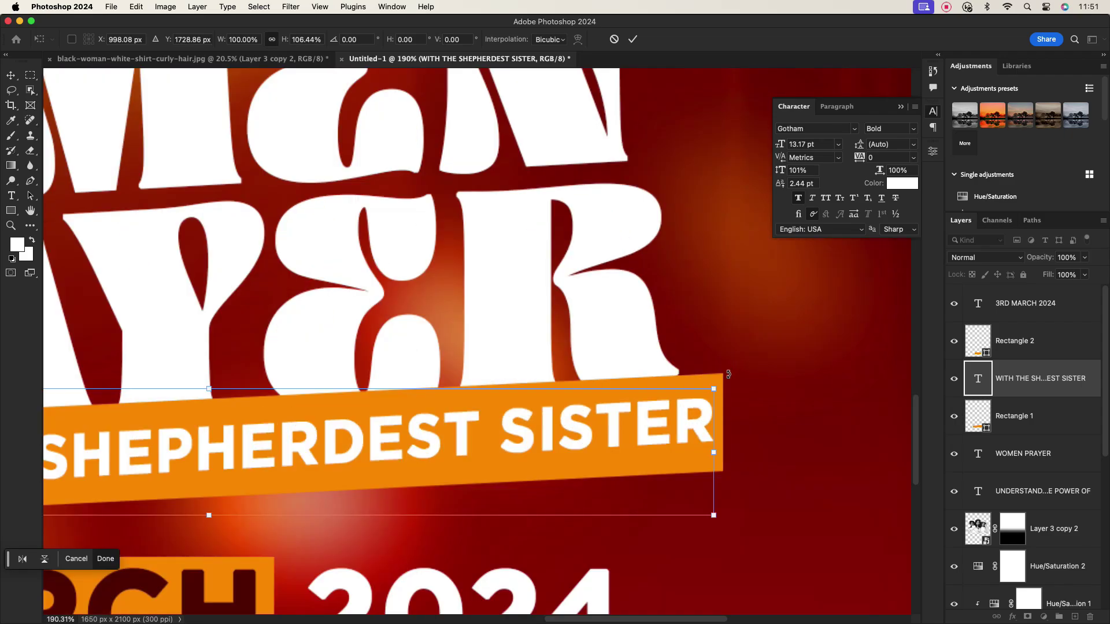
{"action": "left_click", "coordinate": [633, 39]}
Trim the upper and lower edges of the slanted orange subtitle banner to an overall height of about 100 px.
{"action": "left_click", "coordinate": [705, 380]}
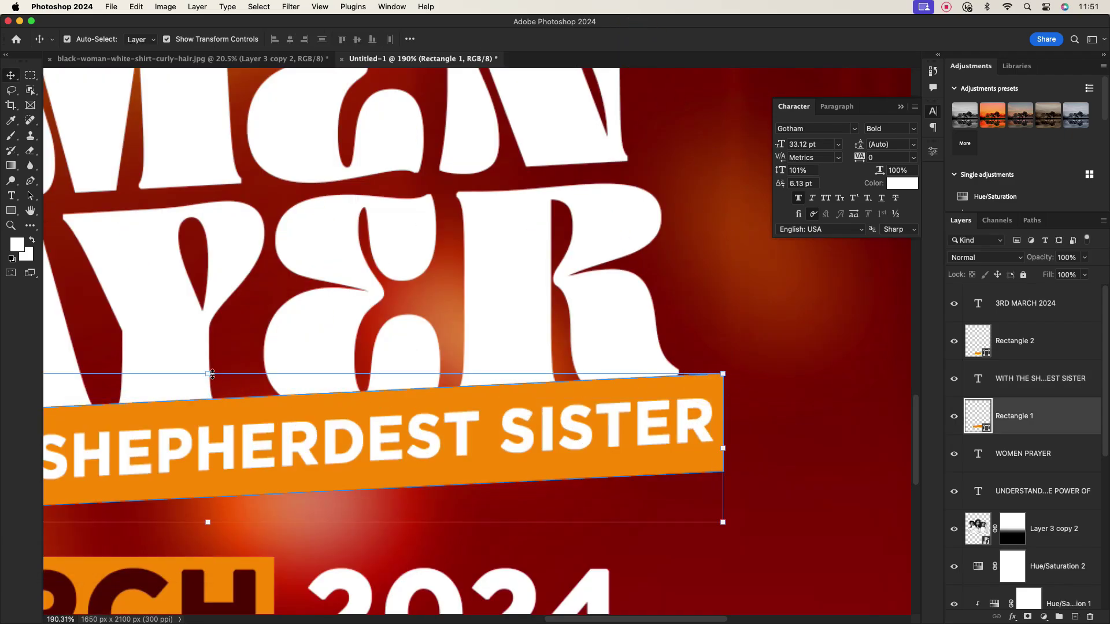
{"action": "left_click_drag", "start_coordinate": [212, 375], "coordinate": [208, 388]}
{"action": "left_click_drag", "start_coordinate": [208, 522], "coordinate": [209, 494]}
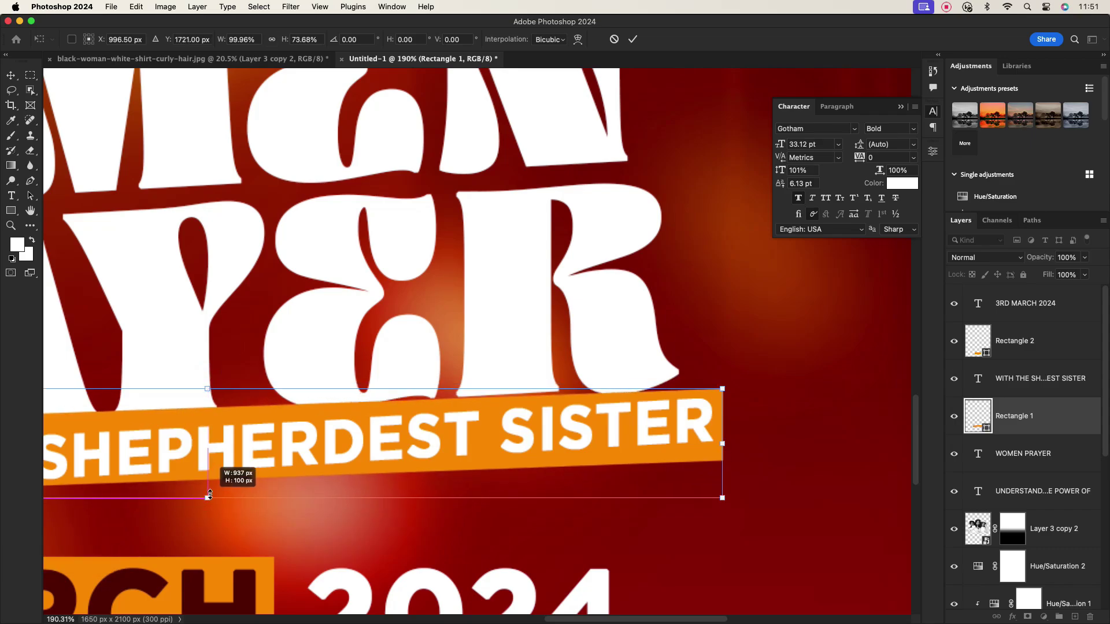
{"action": "scroll", "coordinate": [210, 494], "scroll_direction": "down", "scroll_amount": 5}
{"action": "left_click", "coordinate": [633, 39]}
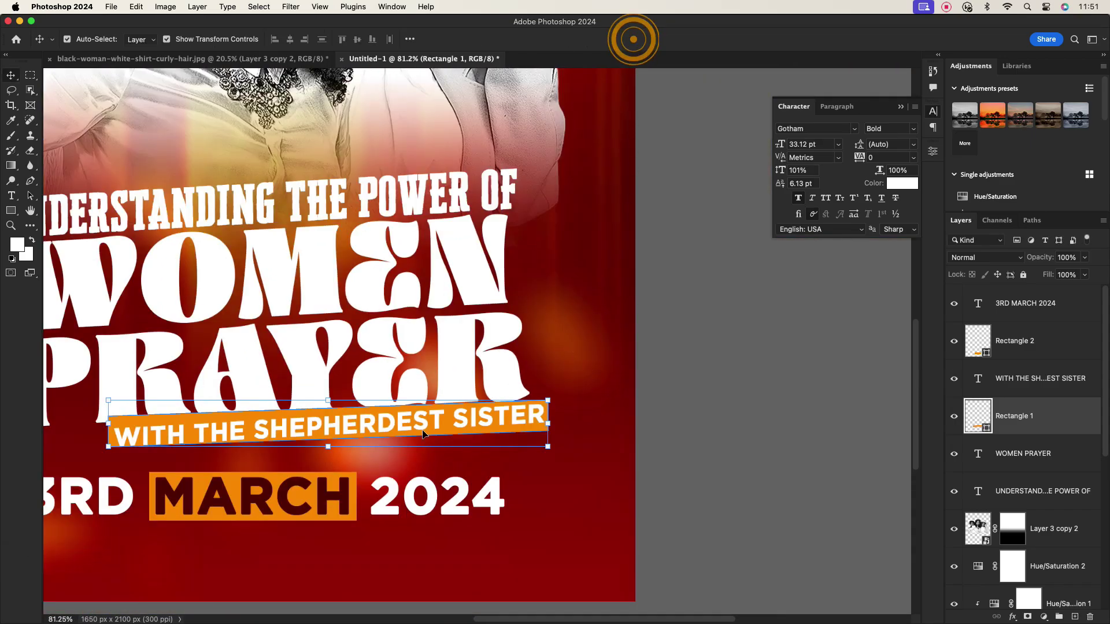
Skew the "WITH THE SHEPHERDEST SISTER" text vertically by about 0.77° and fit it inside the thinner banner.
{"action": "left_click", "coordinate": [418, 425]}
{"action": "left_click_drag", "start_coordinate": [542, 425], "coordinate": [544, 431]}
{"action": "left_click_drag", "start_coordinate": [115, 428], "coordinate": [116, 424]}
{"action": "left_click_drag", "start_coordinate": [546, 433], "coordinate": [546, 429]}
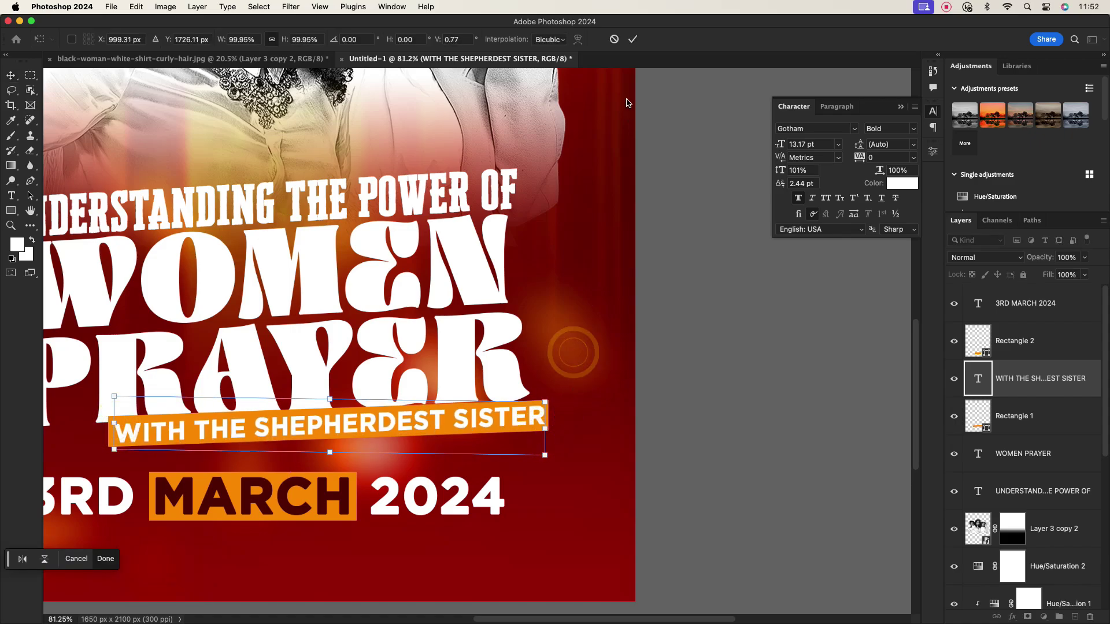
{"action": "left_click", "coordinate": [633, 39]}
{"action": "scroll", "coordinate": [473, 434], "scroll_direction": "down", "scroll_amount": 5}
{"action": "left_click", "coordinate": [473, 434]}
{"action": "scroll", "coordinate": [580, 424], "scroll_direction": "up", "scroll_amount": 3}
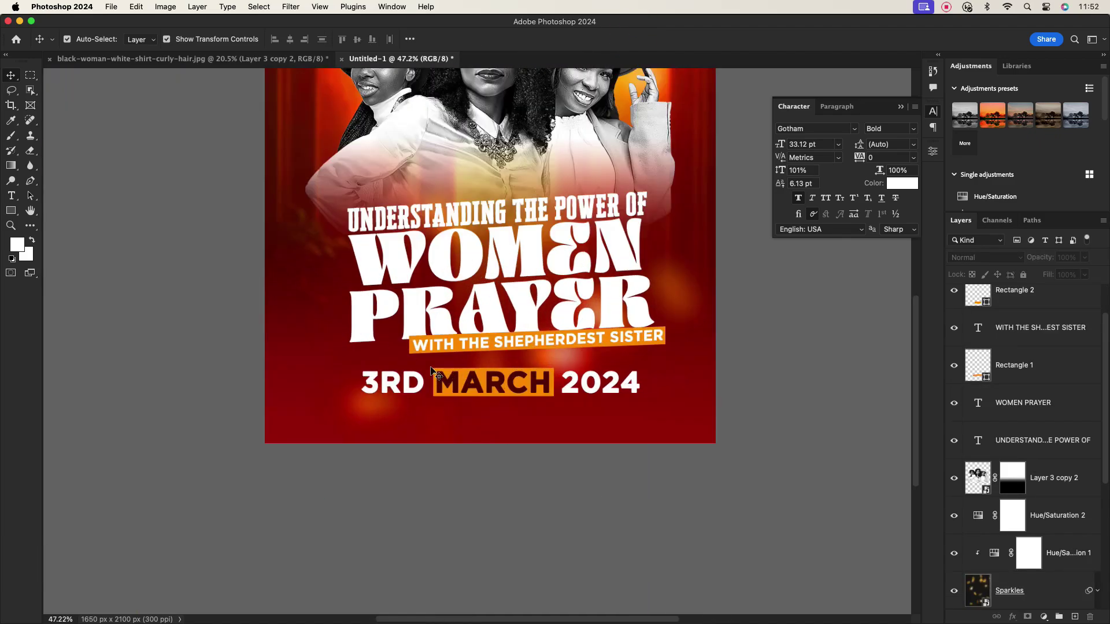
Group the layers from the women cutout down to the blurred background image and lock the group.
{"action": "scroll", "coordinate": [1042, 457], "scroll_direction": "down", "scroll_amount": 3}
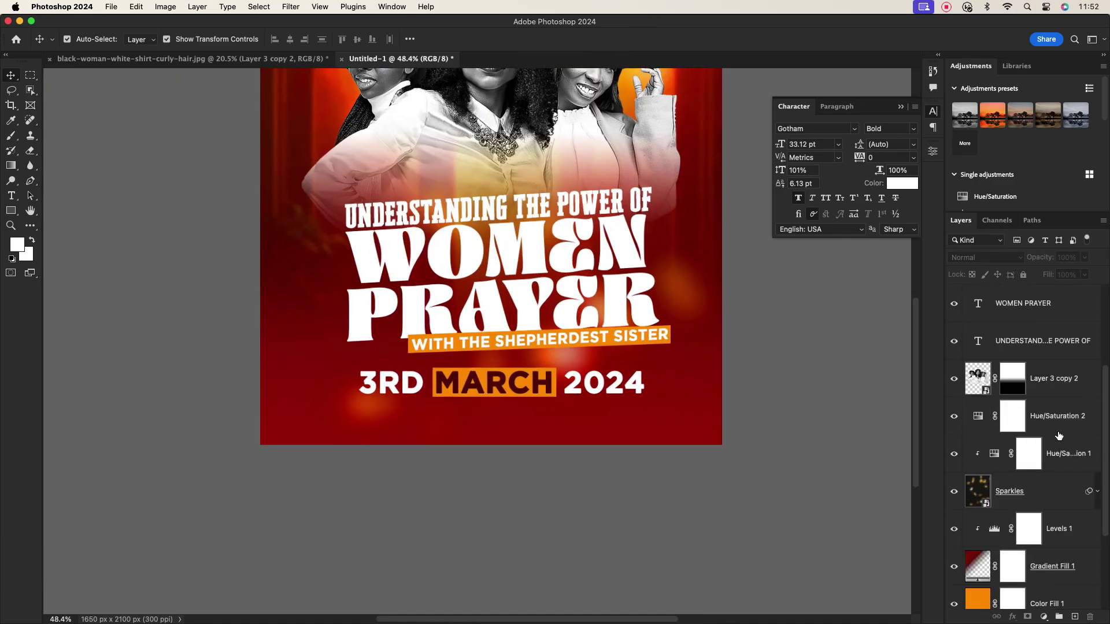
{"action": "left_click", "coordinate": [1055, 375]}
{"action": "left_click_drag", "start_coordinate": [1105, 432], "coordinate": [1105, 506]}
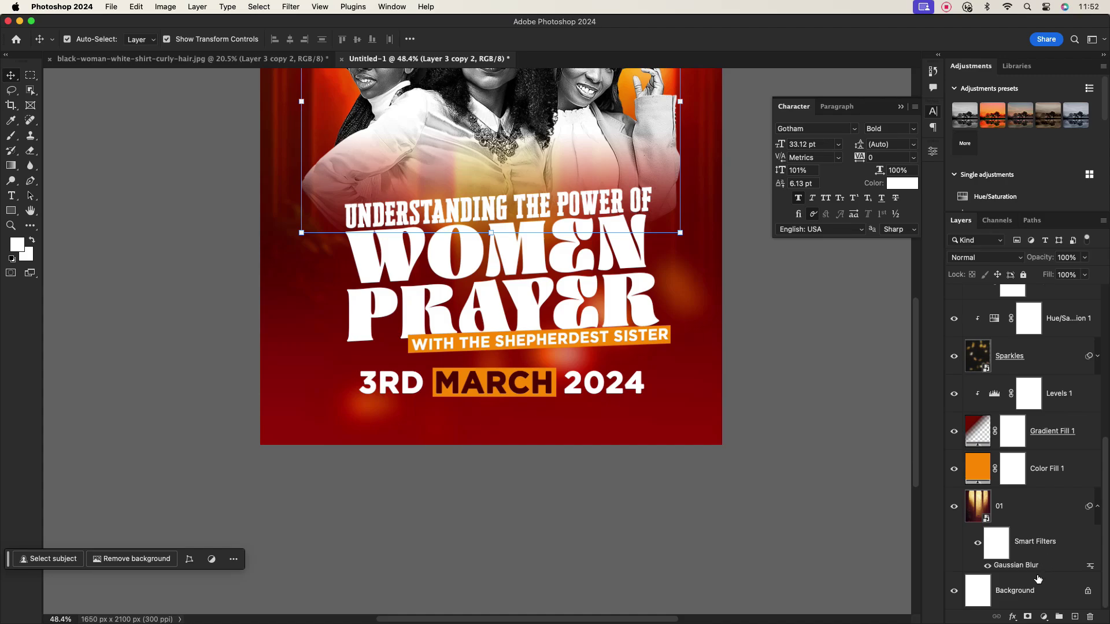
{"action": "left_click", "coordinate": [1037, 552], "text": "shift"}
{"action": "left_click", "coordinate": [1055, 613]}
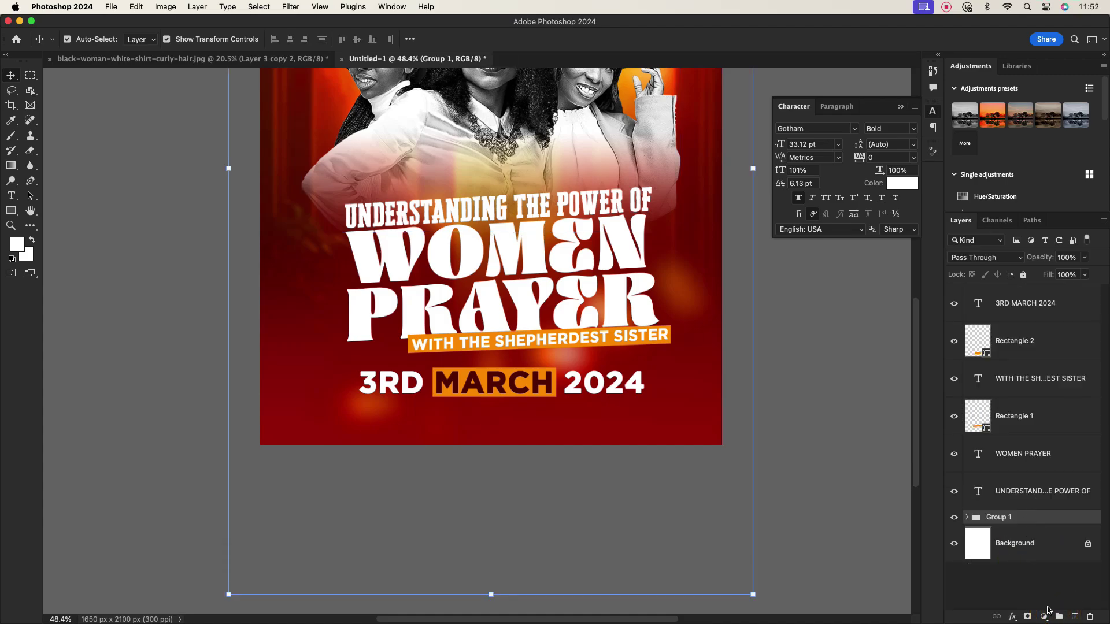
{"action": "left_click", "coordinate": [1024, 304]}
Nudge the date line and its orange highlight box slightly down and to the left.
{"action": "left_click_drag", "start_coordinate": [530, 390], "coordinate": [526, 394]}
{"action": "left_click", "coordinate": [541, 418]}
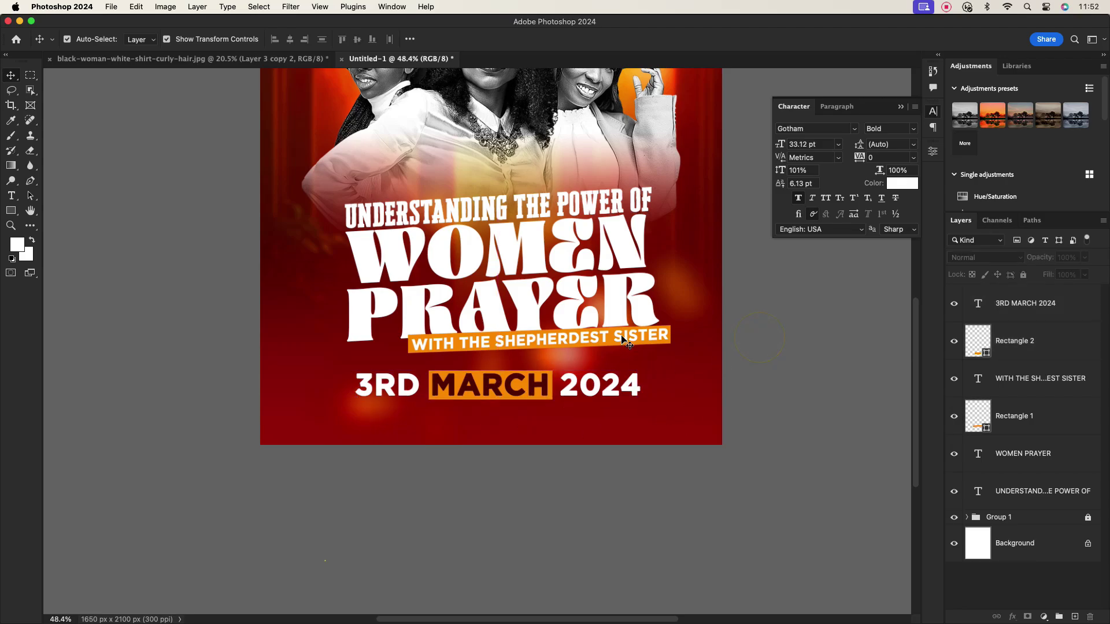
{"action": "scroll", "coordinate": [624, 340], "scroll_direction": "up", "scroll_amount": 1}
Add the venue text "RIVERS OF LIVING WATER CHURCH LONDON" in Gotham Bold below the date line and set its size to 9 pt.
{"action": "left_click", "coordinate": [1024, 302]}
{"action": "left_click", "coordinate": [11, 195]}
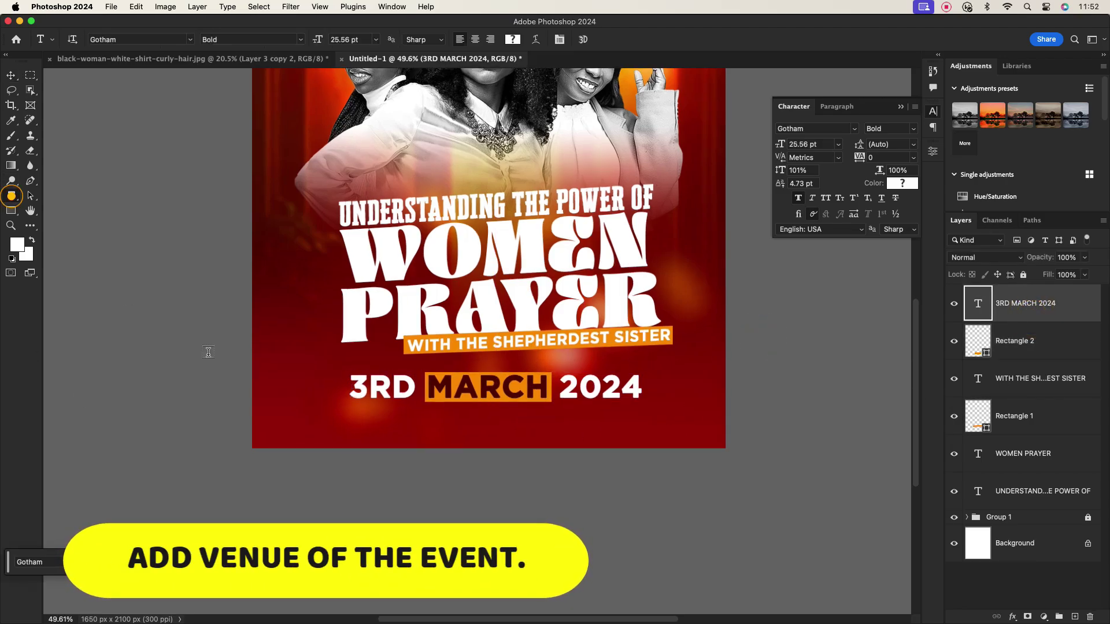
{"action": "left_click", "coordinate": [360, 435]}
{"action": "type", "text": "R"}
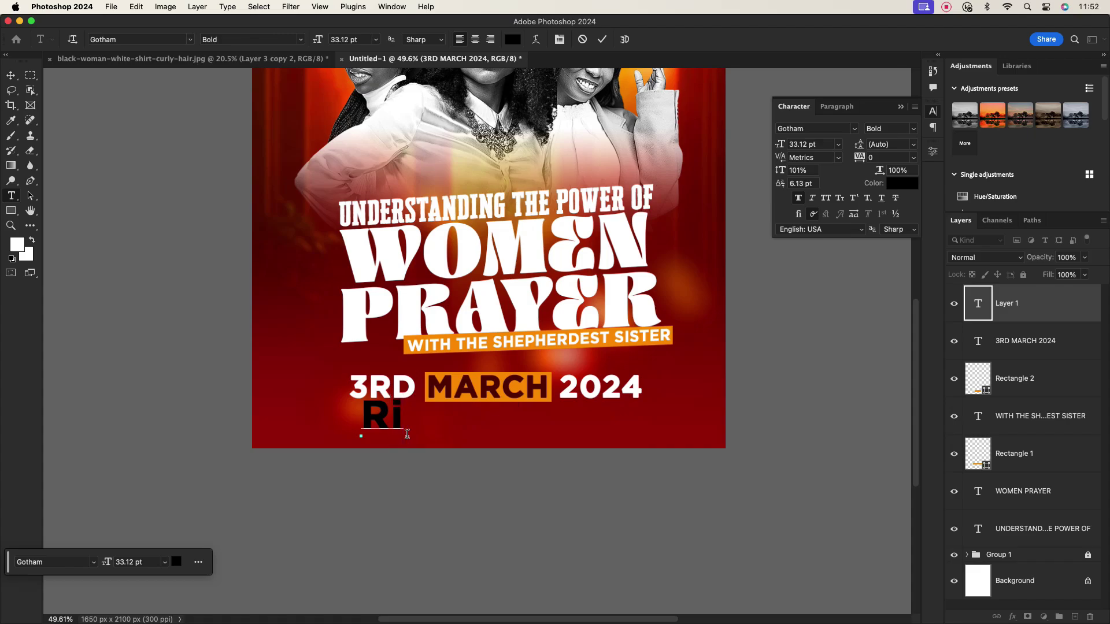
{"action": "type", "text": "IVERS OF LIVIN"}
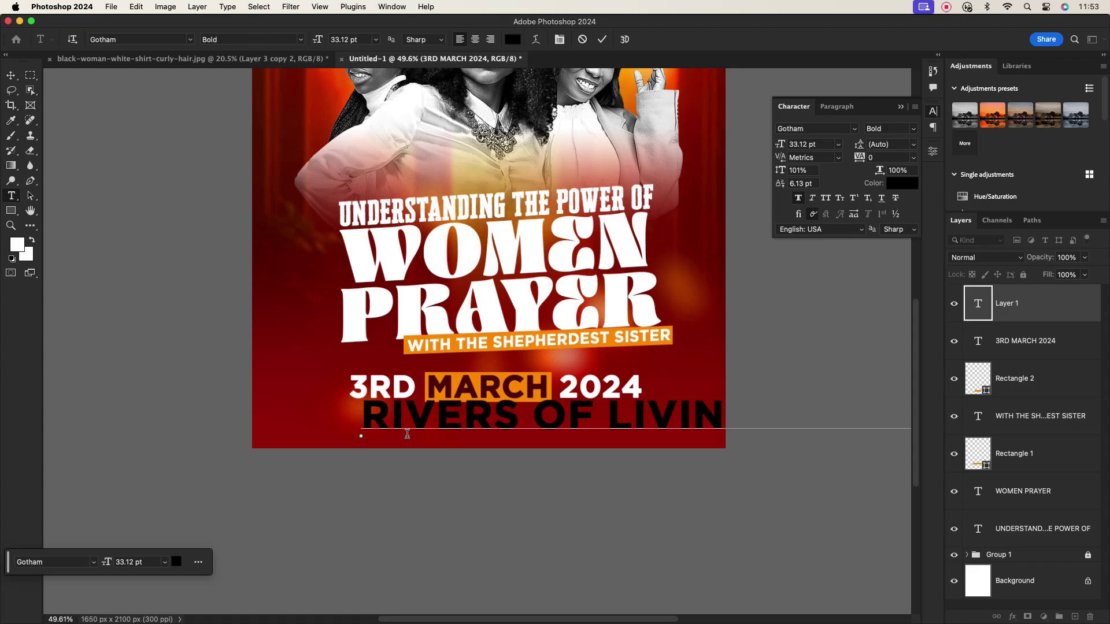
{"action": "left_click", "coordinate": [11, 75]}
{"action": "left_click", "coordinate": [839, 143]}
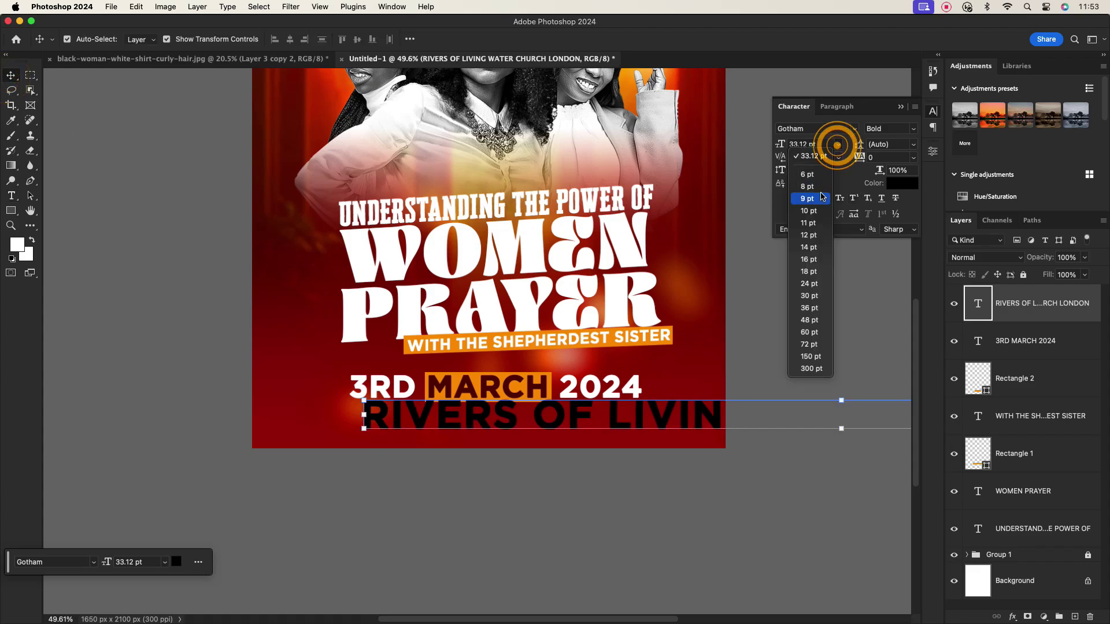
{"action": "left_click", "coordinate": [807, 196]}
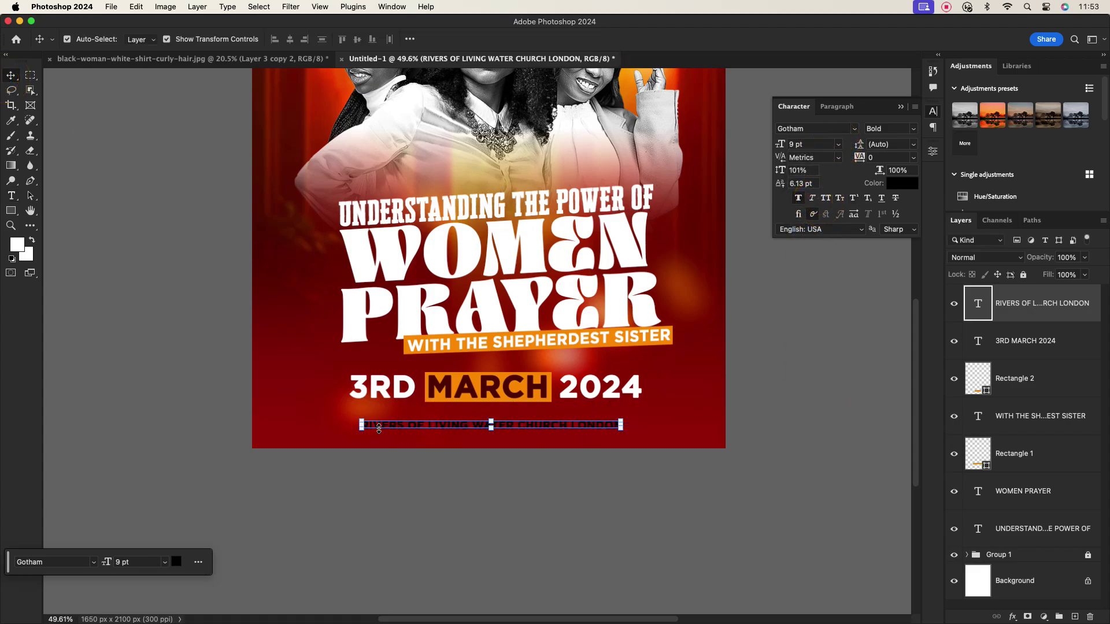
Add the venue's street address as a second line under "RIVERS OF LIVING WATER CHURCH LONDON".
{"action": "scroll", "coordinate": [307, 422], "scroll_direction": "up", "scroll_amount": 5}
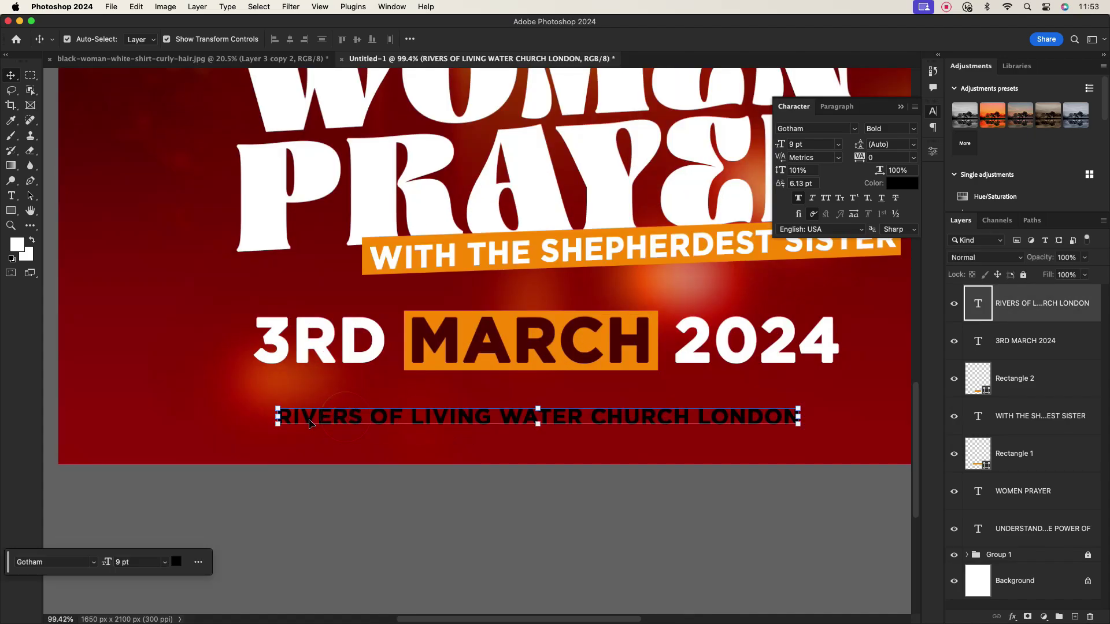
{"action": "double_click", "coordinate": [628, 415]}
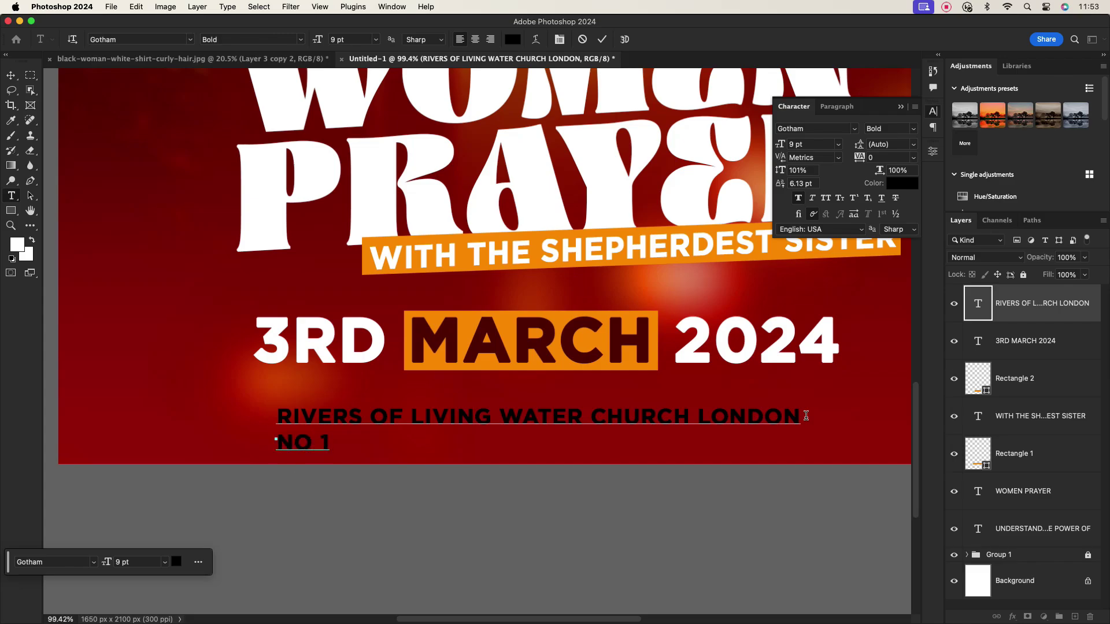
{"action": "type", "text": "NO 1&2 BUI"}
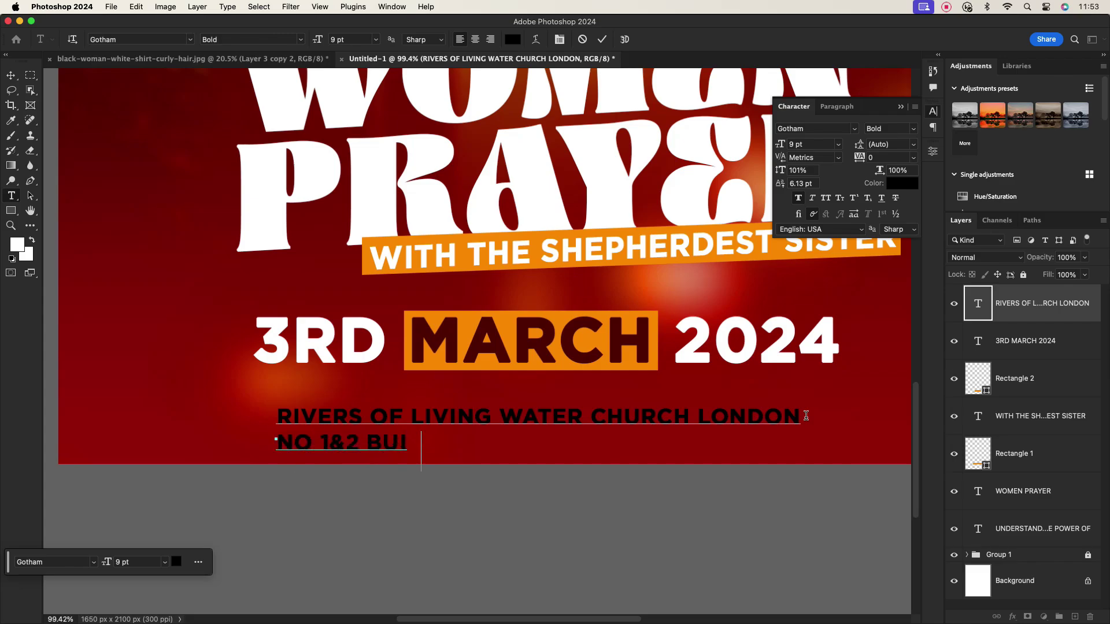
{"action": "type", "text": "LDING"}
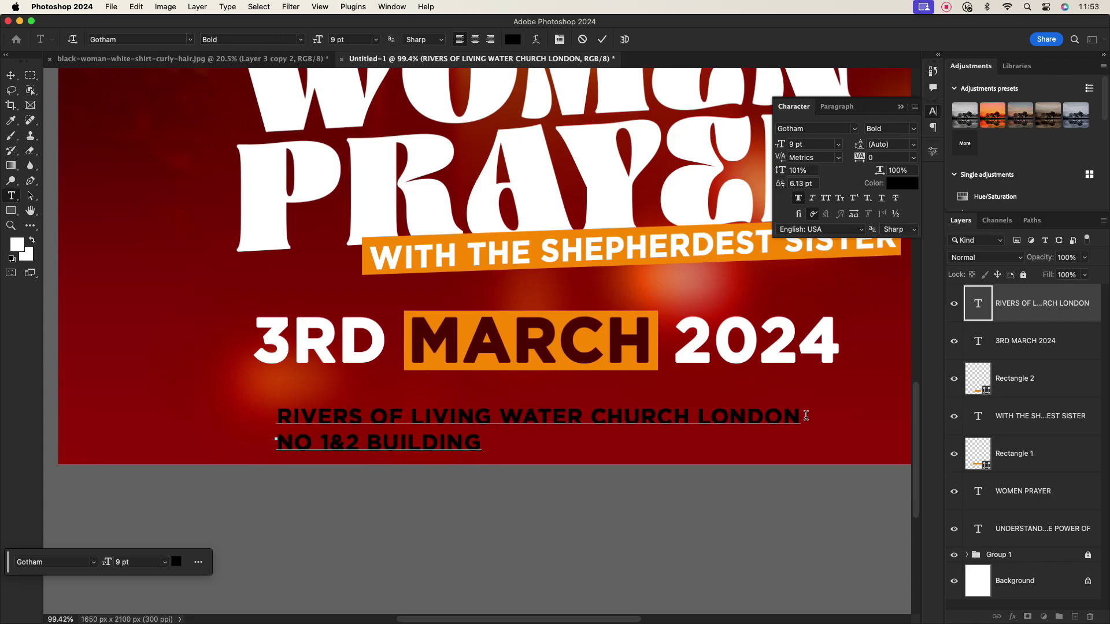
{"action": "type", "text": ", CLOSE TO MK L"}
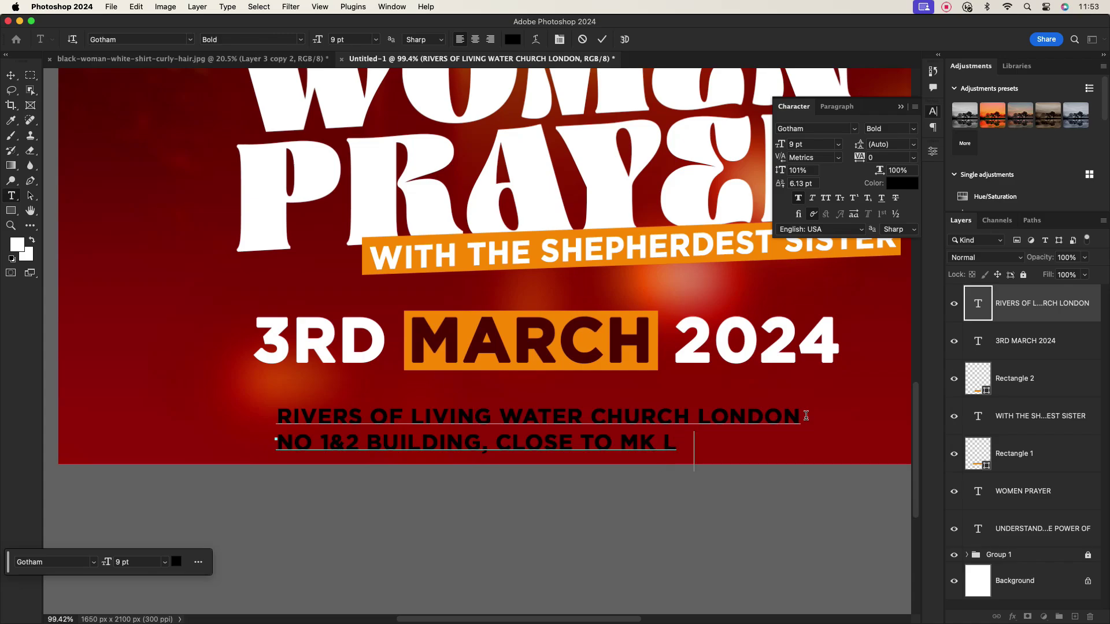
{"action": "type", "text": "AUNDRY DC"}
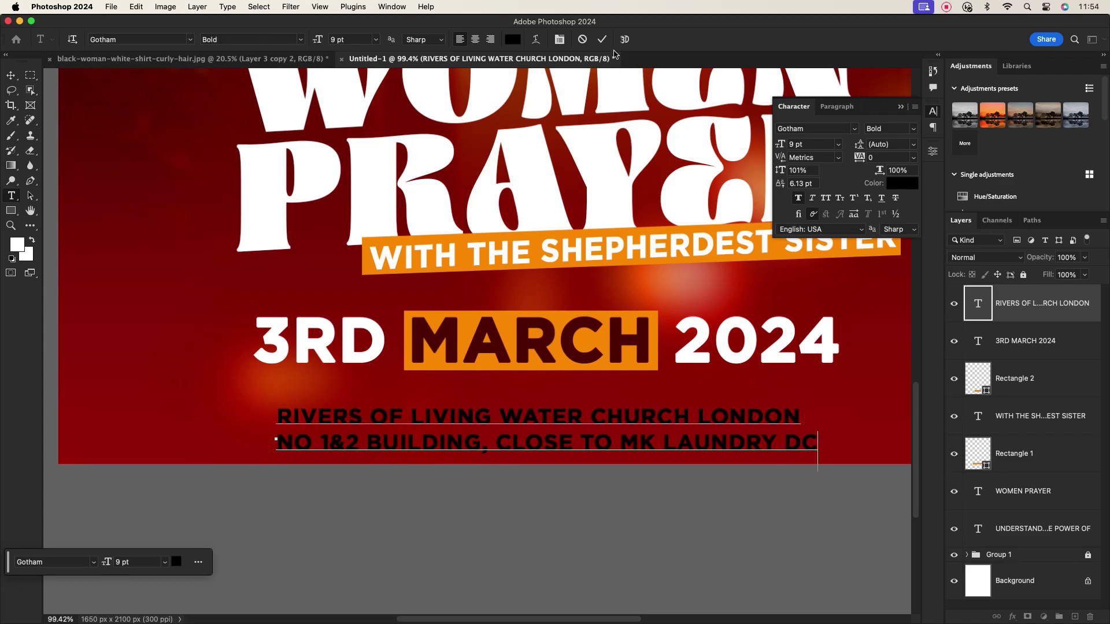
{"action": "left_click", "coordinate": [603, 40]}
Colour the two-line venue text white, #ffffff.
{"action": "key", "text": "v"}
{"action": "scroll", "coordinate": [563, 390], "scroll_direction": "down", "scroll_amount": 5}
{"action": "left_click", "coordinate": [895, 183]}
{"action": "left_click_drag", "start_coordinate": [660, 333], "coordinate": [645, 319]}
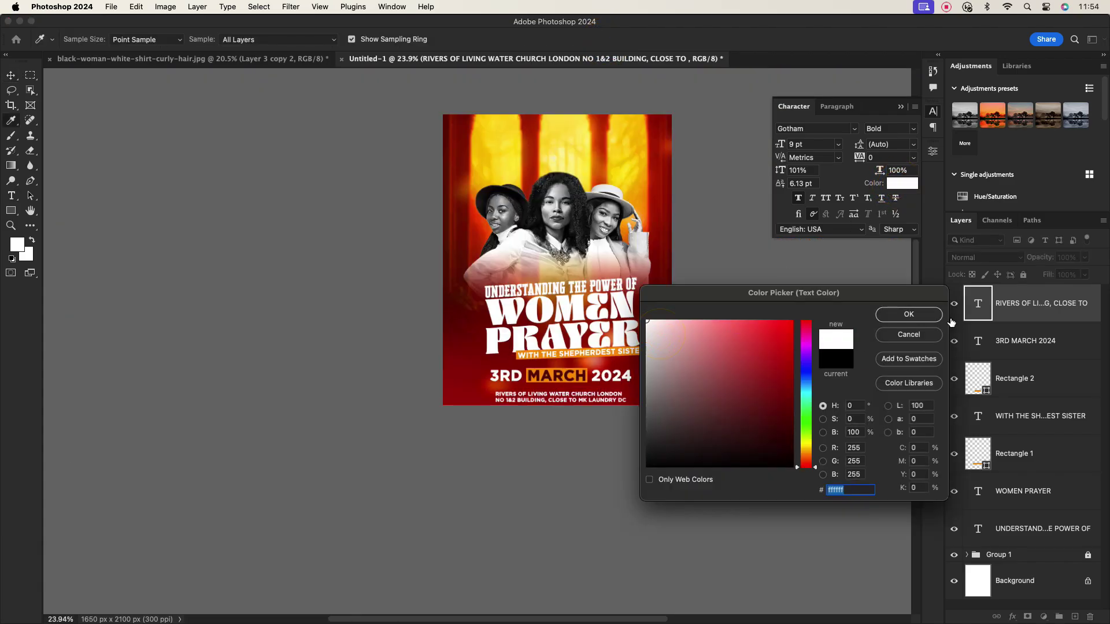
{"action": "left_click", "coordinate": [909, 314]}
Set the line spacing of the venue text to 8 pt.
{"action": "scroll", "coordinate": [566, 401], "scroll_direction": "up", "scroll_amount": 5}
{"action": "left_click", "coordinate": [897, 143]}
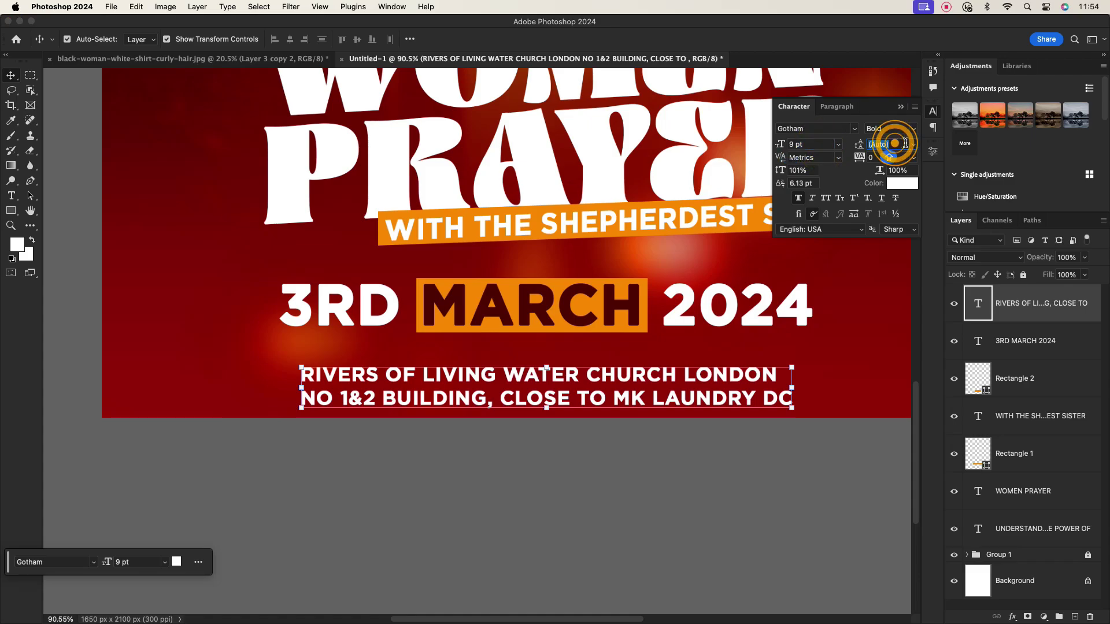
{"action": "left_click", "coordinate": [914, 144]}
{"action": "left_click", "coordinate": [884, 202]}
{"action": "type", "text": "8"}
{"action": "key", "text": "Return"}
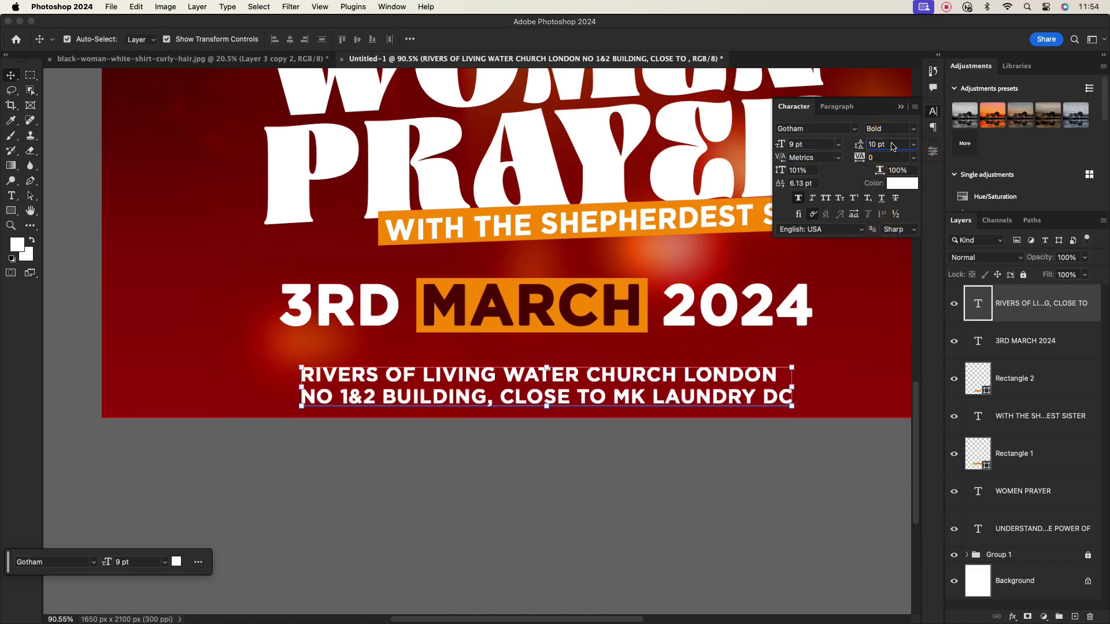
Move the venue text up so it sits closely beneath the date line.
{"action": "left_click_drag", "start_coordinate": [559, 383], "coordinate": [567, 361]}
{"action": "left_click", "coordinate": [564, 459]}
{"action": "scroll", "coordinate": [565, 459], "scroll_direction": "down", "scroll_amount": 5}
{"action": "scroll", "coordinate": [528, 223], "scroll_direction": "up", "scroll_amount": 3}
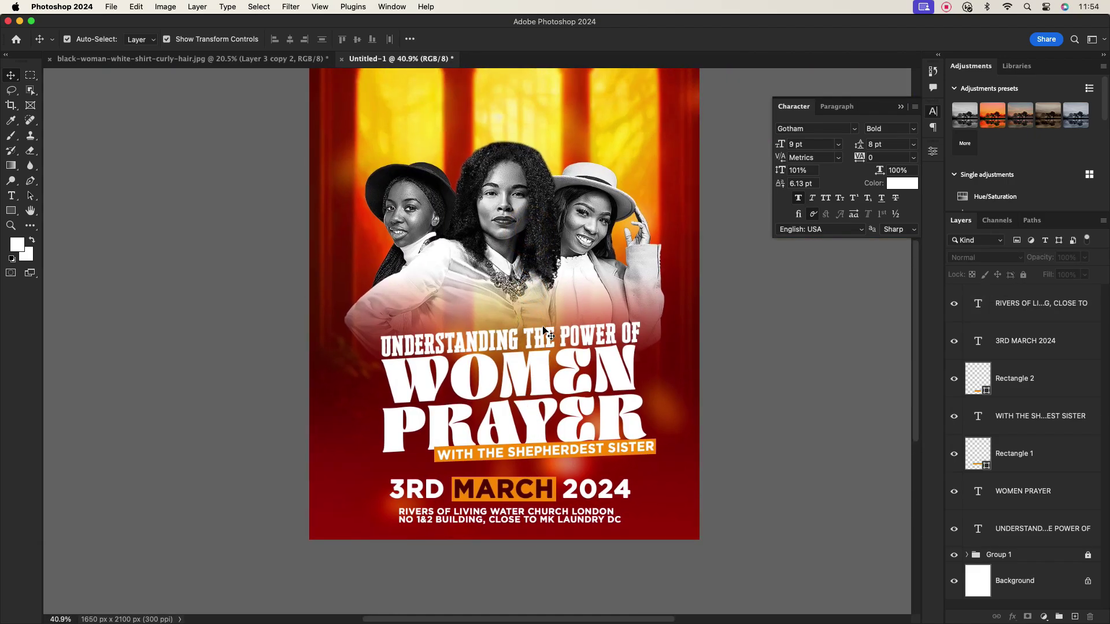
Add "THE RIVERS OF LIVING WATER CHURCH INTERNATIONAL" as two centred lines above the women, breaking before "CHURCH".
{"action": "left_click_drag", "start_coordinate": [539, 278], "coordinate": [533, 353]}
{"action": "left_click", "coordinate": [11, 196]}
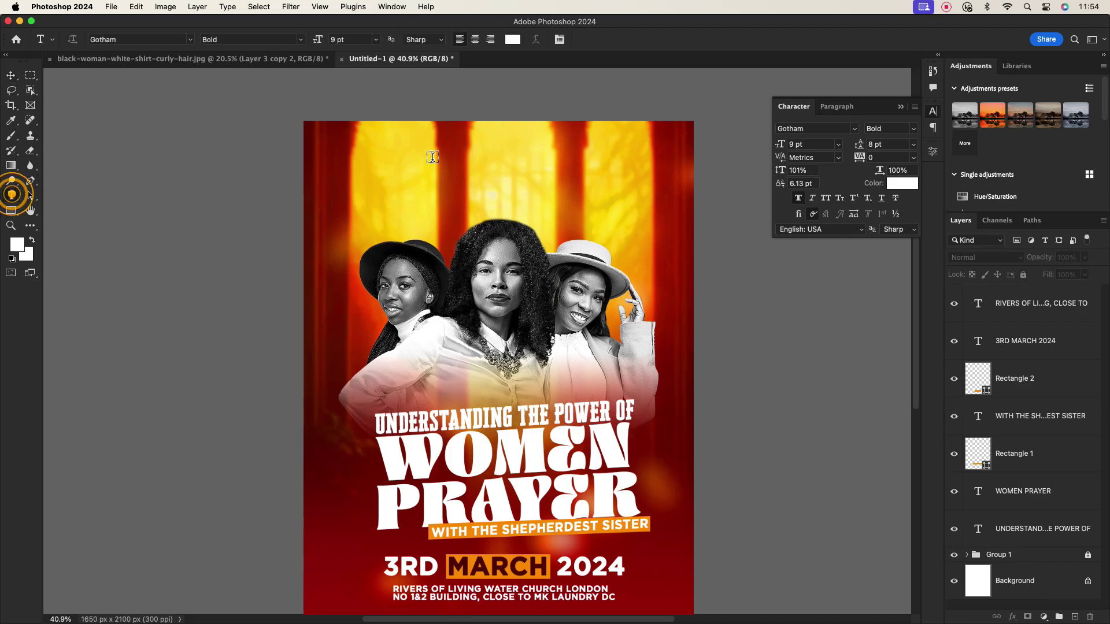
{"action": "left_click", "coordinate": [425, 169]}
{"action": "type", "text": "THE"}
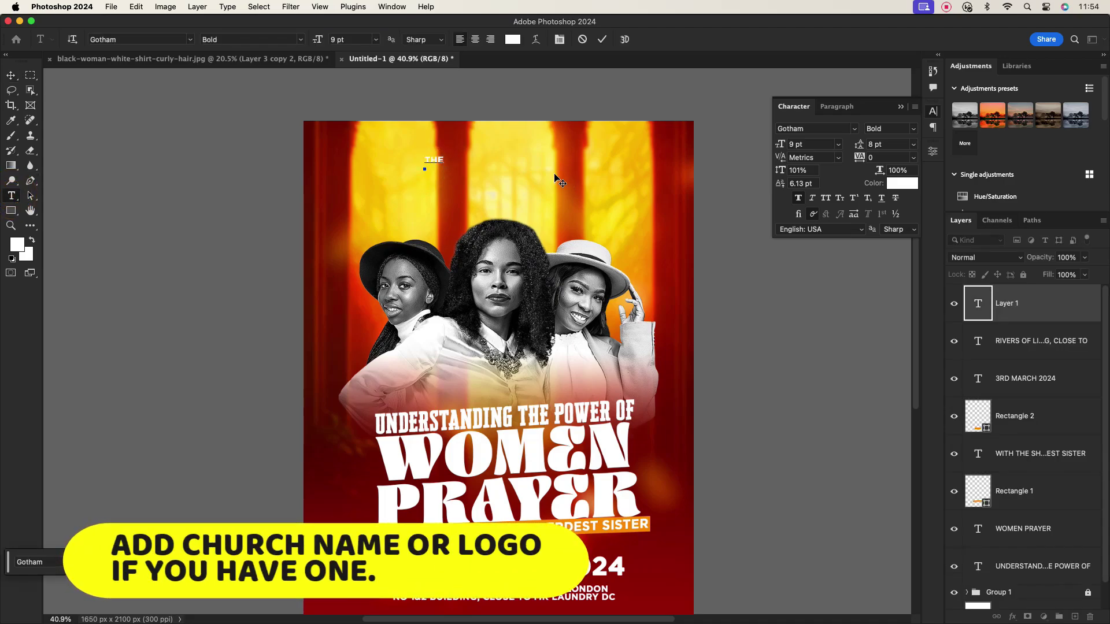
{"action": "type", "text": " RIVERS OF LIVING WATER"}
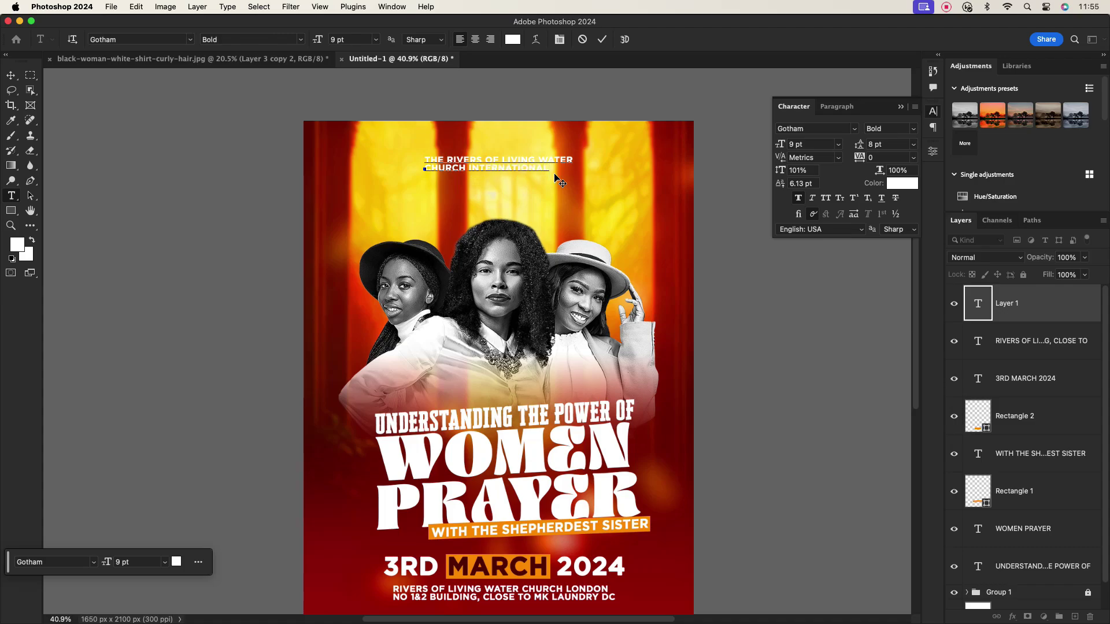
{"action": "left_click", "coordinate": [602, 39]}
{"action": "left_click", "coordinate": [476, 39]}
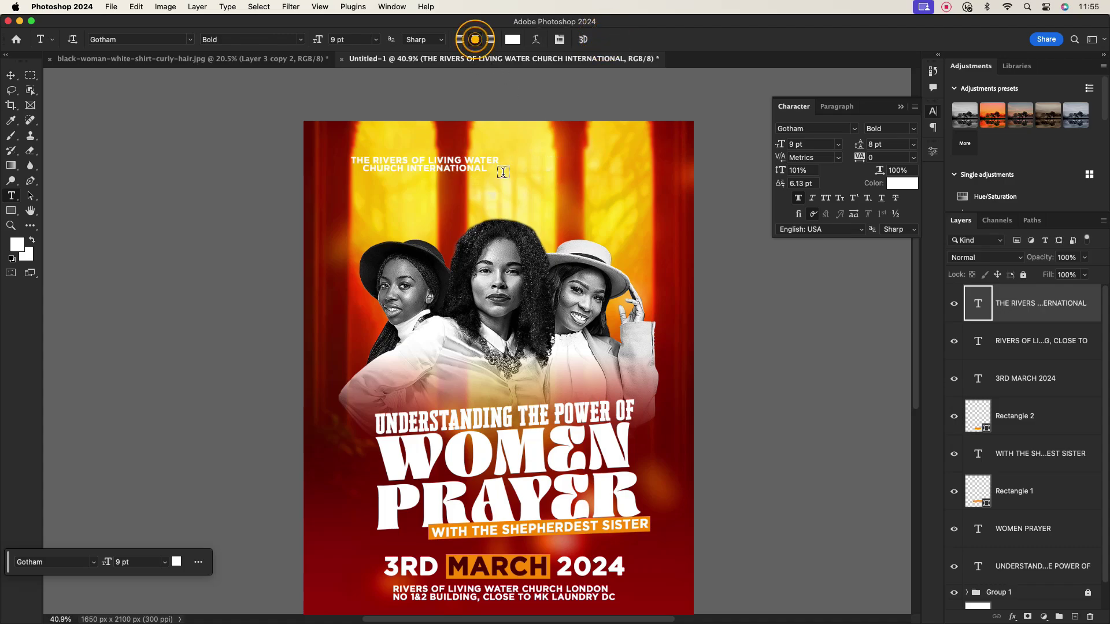
Move the church name to the horizontal middle of the poster above the women and enlarge it to about 138%.
{"action": "key", "text": "v"}
{"action": "left_click_drag", "start_coordinate": [410, 169], "coordinate": [491, 169]}
{"action": "left_click_drag", "start_coordinate": [580, 163], "coordinate": [610, 160]}
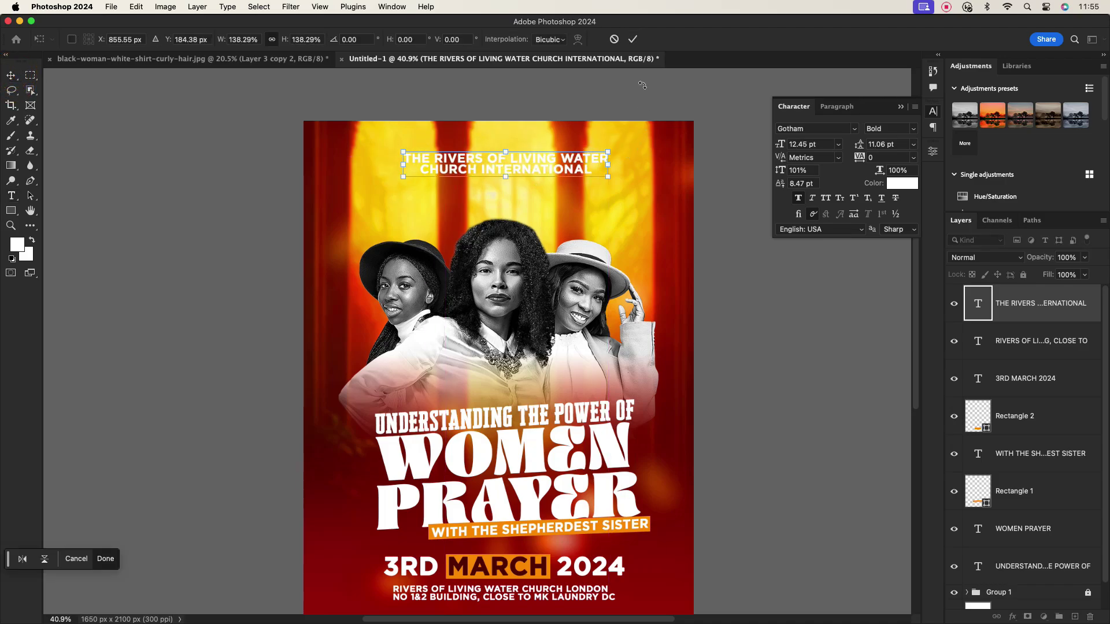
{"action": "left_click", "coordinate": [638, 38]}
Colour the church name text black, #000000.
{"action": "left_click", "coordinate": [903, 184]}
{"action": "left_click", "coordinate": [671, 547]}
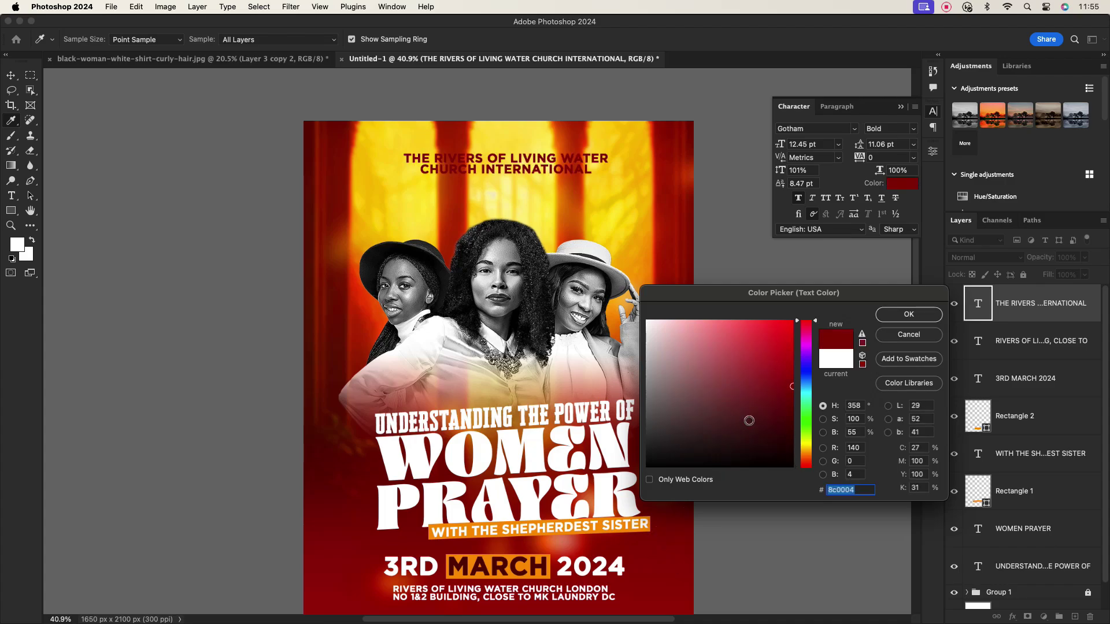
{"action": "left_click_drag", "start_coordinate": [670, 334], "coordinate": [643, 317]}
{"action": "left_click_drag", "start_coordinate": [703, 430], "coordinate": [646, 467]}
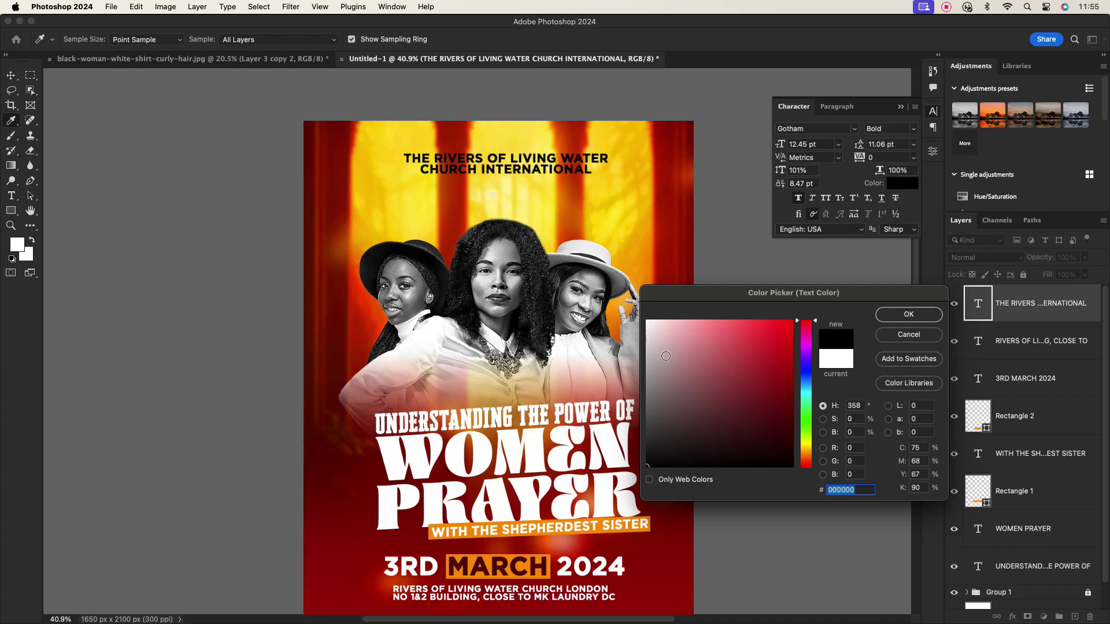
{"action": "left_click", "coordinate": [908, 314]}
{"action": "key", "text": "v"}
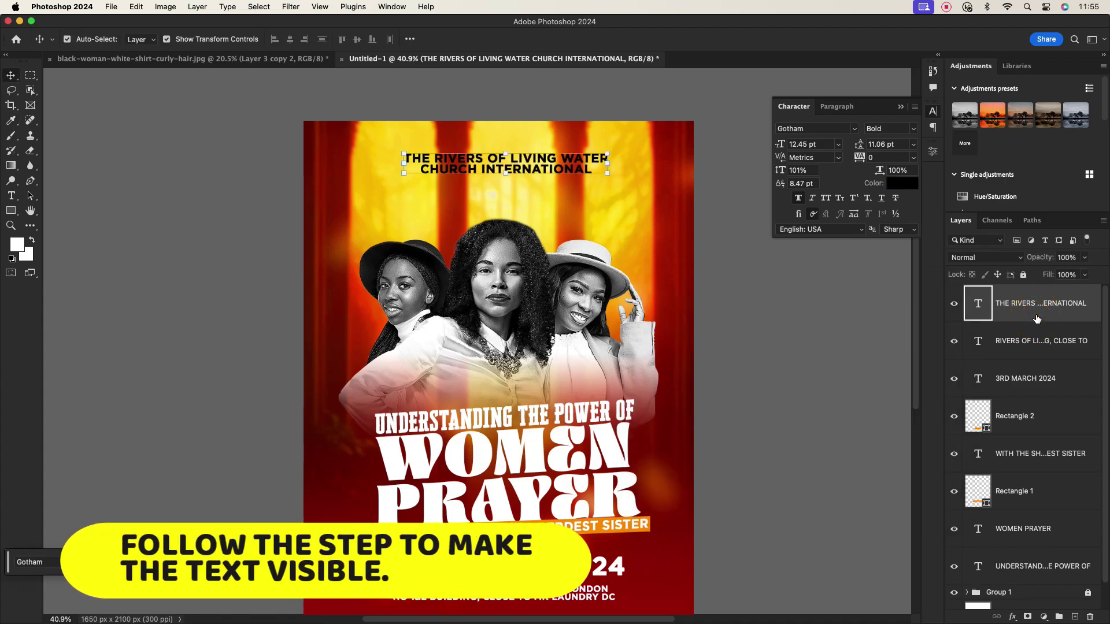
Add a white Outer Glow to the church name with Normal blend mode, 100% opacity, 55% spread and 5 px size.
{"action": "double_click", "coordinate": [1034, 312]}
{"action": "left_click", "coordinate": [680, 386]}
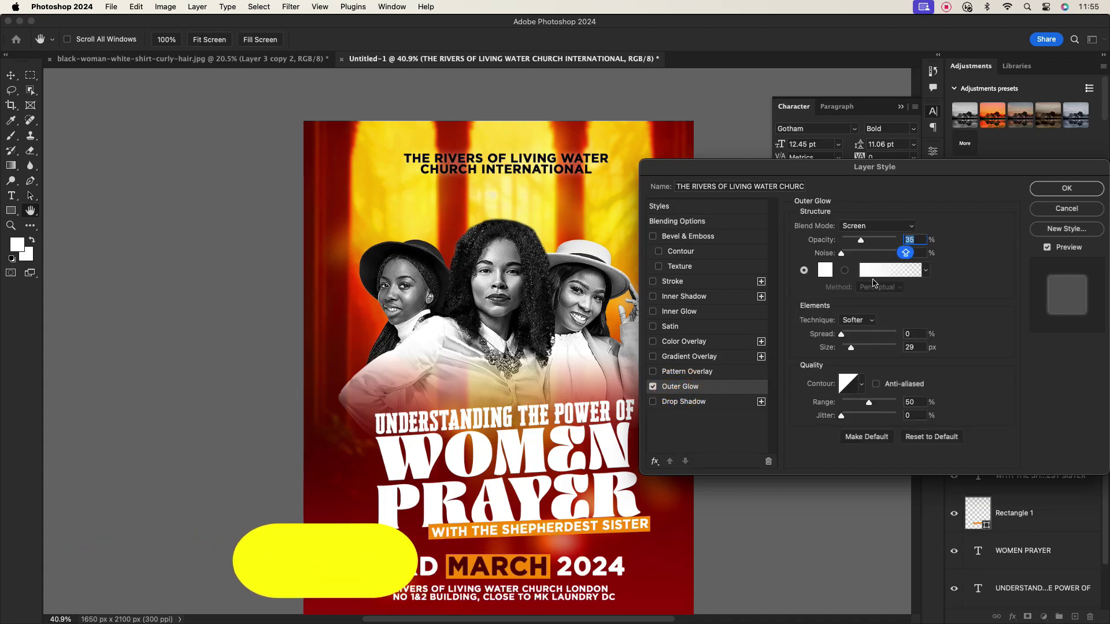
{"action": "mouse_move", "coordinate": [841, 334]}
{"action": "left_mouse_down"}
{"action": "mouse_move", "coordinate": [872, 335]}
{"action": "mouse_move", "coordinate": [845, 348]}
{"action": "left_mouse_up"}
{"action": "left_click_drag", "start_coordinate": [861, 240], "coordinate": [896, 240]}
{"action": "left_click", "coordinate": [877, 226]}
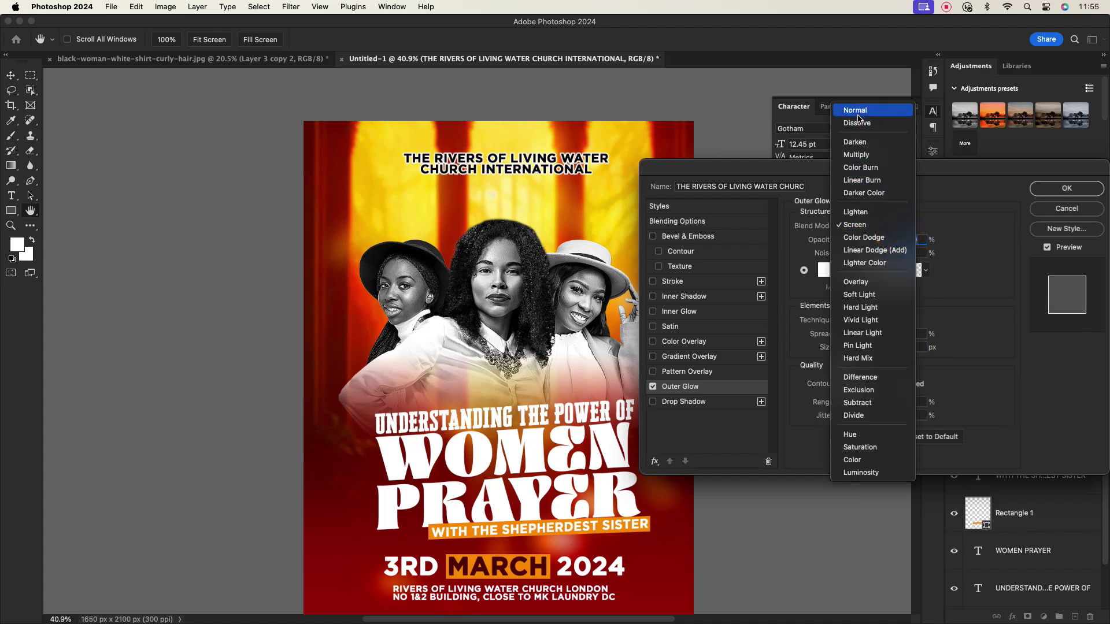
{"action": "left_click", "coordinate": [850, 109]}
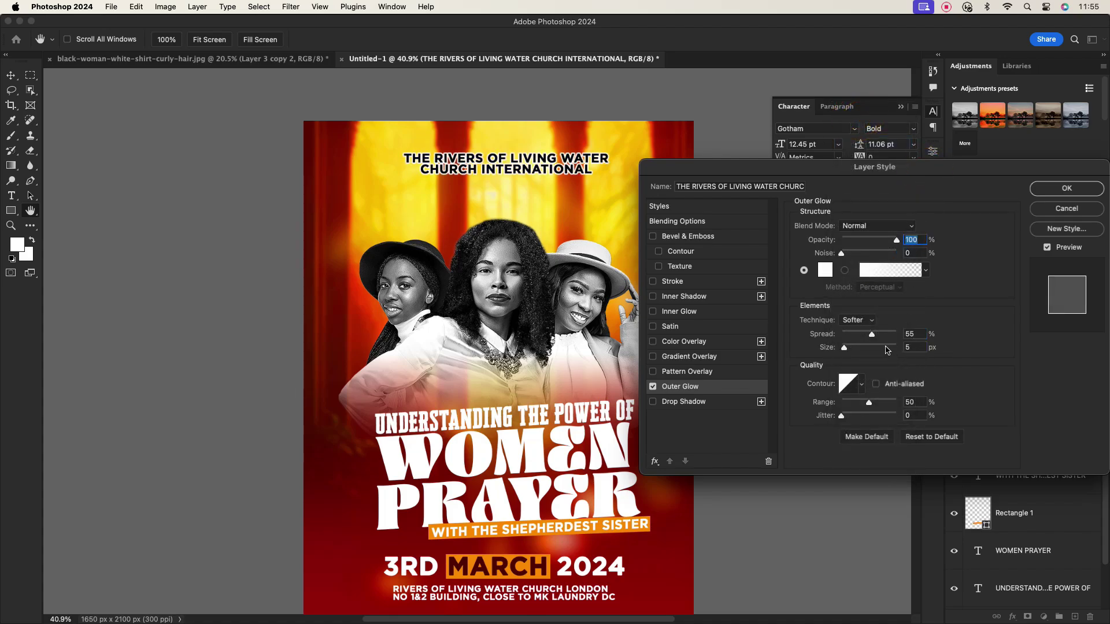
Set the church name's Outer Glow to the Precise technique with a 6 px size.
{"action": "left_click_drag", "start_coordinate": [872, 337], "coordinate": [845, 350]}
{"action": "left_click", "coordinate": [857, 319]}
{"action": "left_click", "coordinate": [861, 331]}
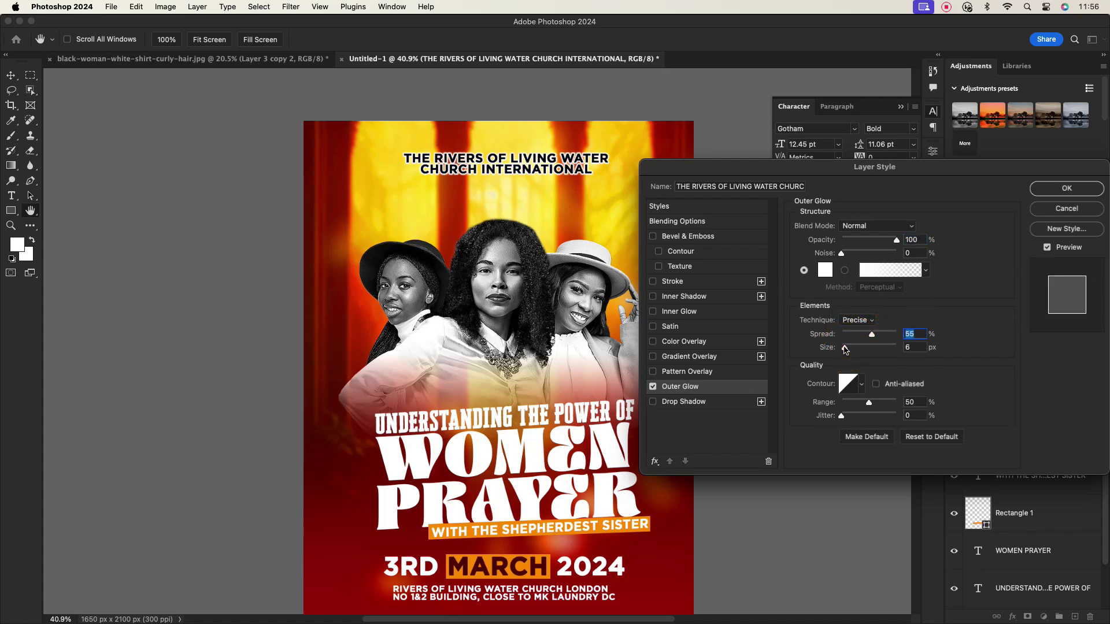
{"action": "left_click", "coordinate": [1068, 190]}
Recolour the church name text dark red, #6e0e00.
{"action": "left_click", "coordinate": [901, 183]}
{"action": "left_click", "coordinate": [792, 382]}
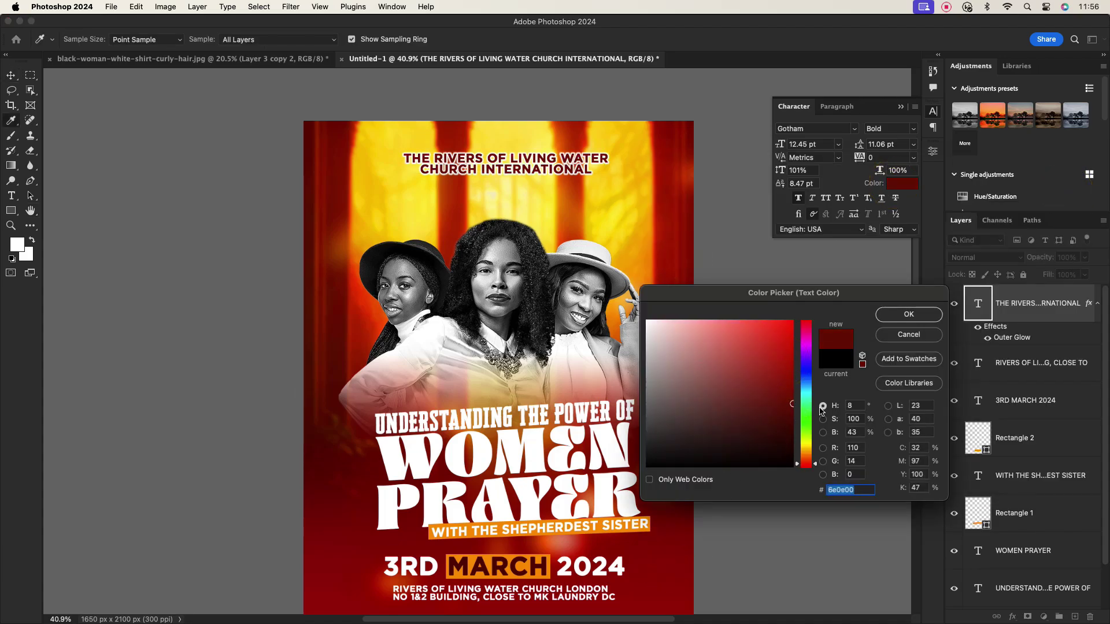
{"action": "left_click", "coordinate": [909, 314]}
{"action": "key", "text": "v"}
{"action": "left_click", "coordinate": [733, 281]}
{"action": "scroll", "coordinate": [734, 281], "scroll_direction": "down", "scroll_amount": 2}
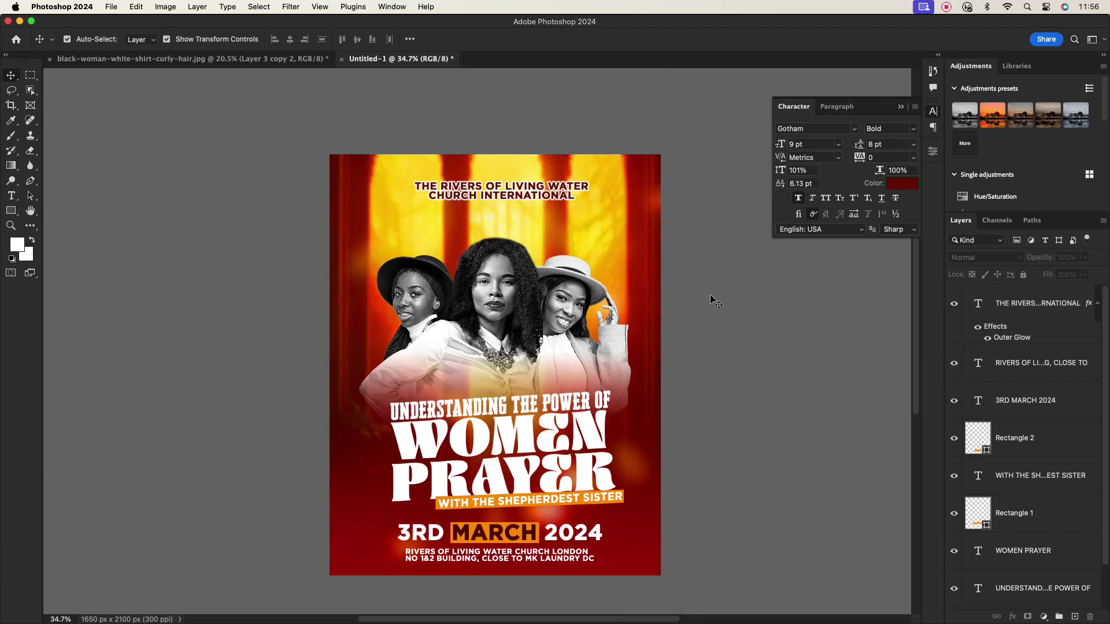
Add a linear white-to-light-grey Gradient Overlay at 90° and 100% opacity to the WOMEN PRAYER title.
{"action": "scroll", "coordinate": [700, 427], "scroll_direction": "up", "scroll_amount": 2}
{"action": "left_click", "coordinate": [1023, 550]}
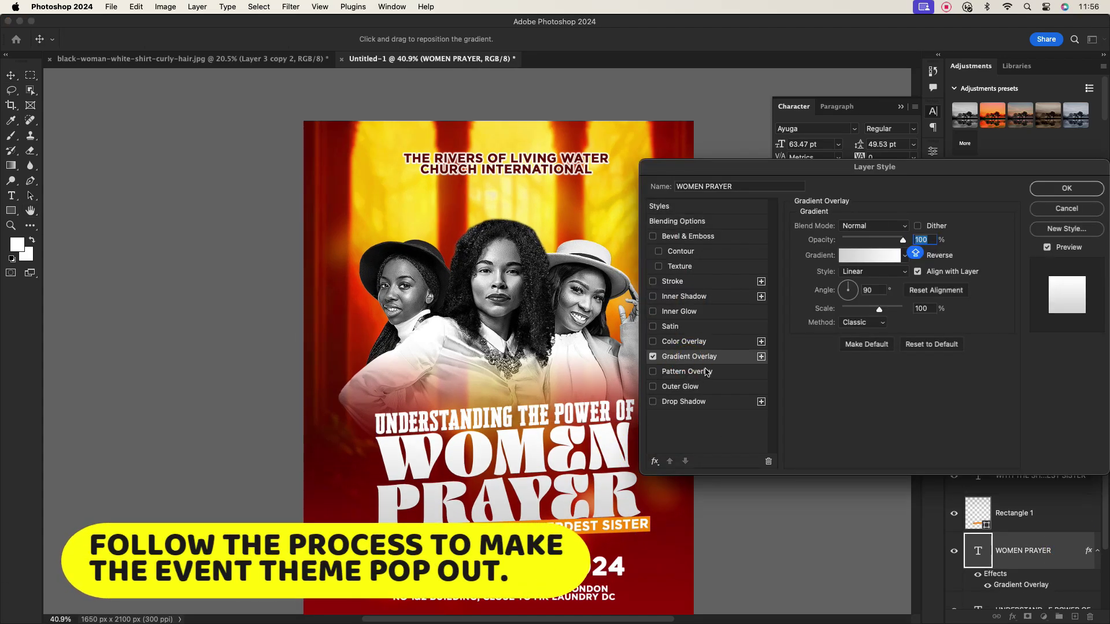
{"action": "left_click", "coordinate": [719, 357]}
Add a Bevel & Emboss to the title with 521% depth, 109 px size and 5 px soften.
{"action": "left_click", "coordinate": [688, 236]}
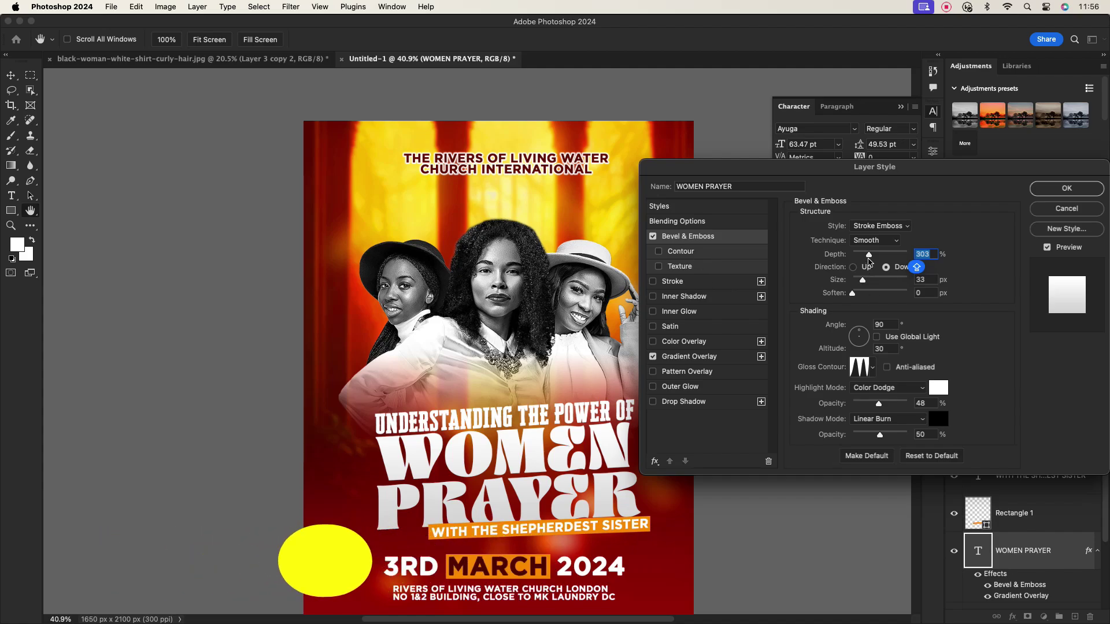
{"action": "left_click_drag", "start_coordinate": [869, 256], "coordinate": [878, 280]}
{"action": "left_click_drag", "start_coordinate": [852, 293], "coordinate": [871, 293]}
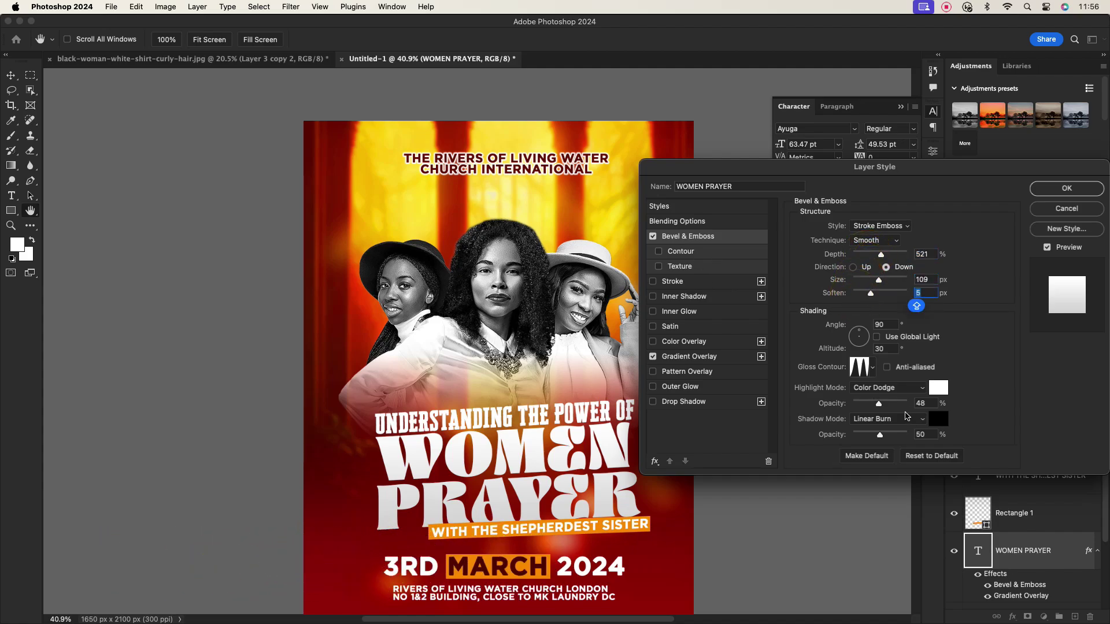
Set the bevel's highlight to black Multiply at 68% opacity and its shadow to Multiply at 75%.
{"action": "left_click", "coordinate": [920, 387]}
{"action": "left_click_drag", "start_coordinate": [880, 403], "coordinate": [894, 434]}
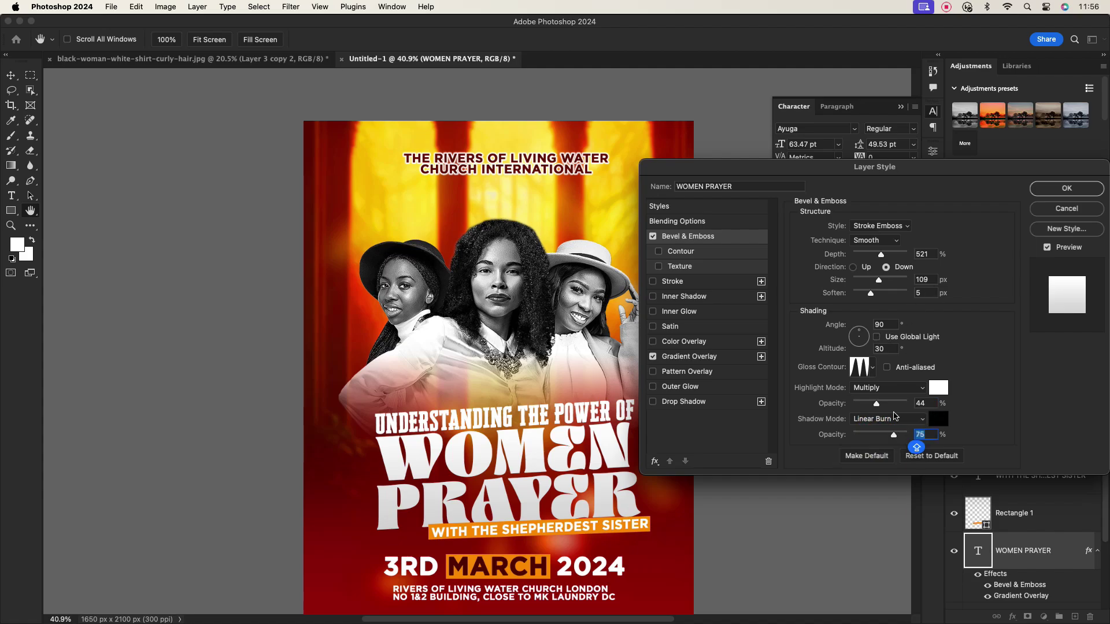
{"action": "left_click", "coordinate": [894, 416]}
{"action": "left_click", "coordinate": [882, 394]}
{"action": "left_click", "coordinate": [937, 387]}
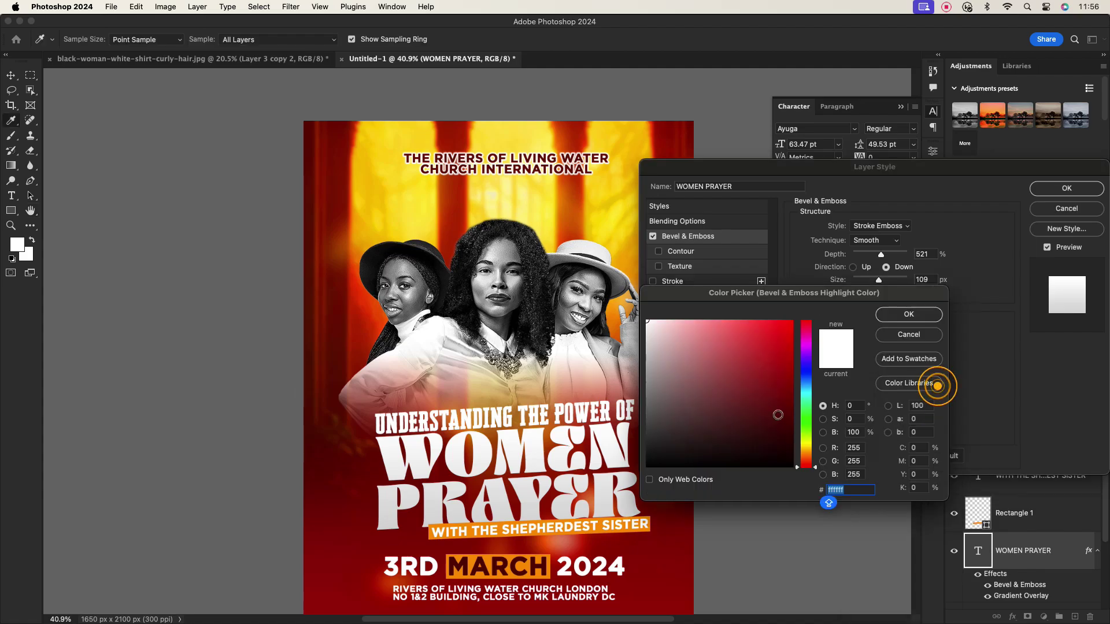
{"action": "left_click_drag", "start_coordinate": [734, 400], "coordinate": [728, 474]}
{"action": "left_click", "coordinate": [910, 314]}
{"action": "left_click_drag", "start_coordinate": [878, 404], "coordinate": [890, 403]}
Change the title's bevel to the Chisel Hard technique with 376% depth and a linear gloss contour.
{"action": "left_click", "coordinate": [897, 240]}
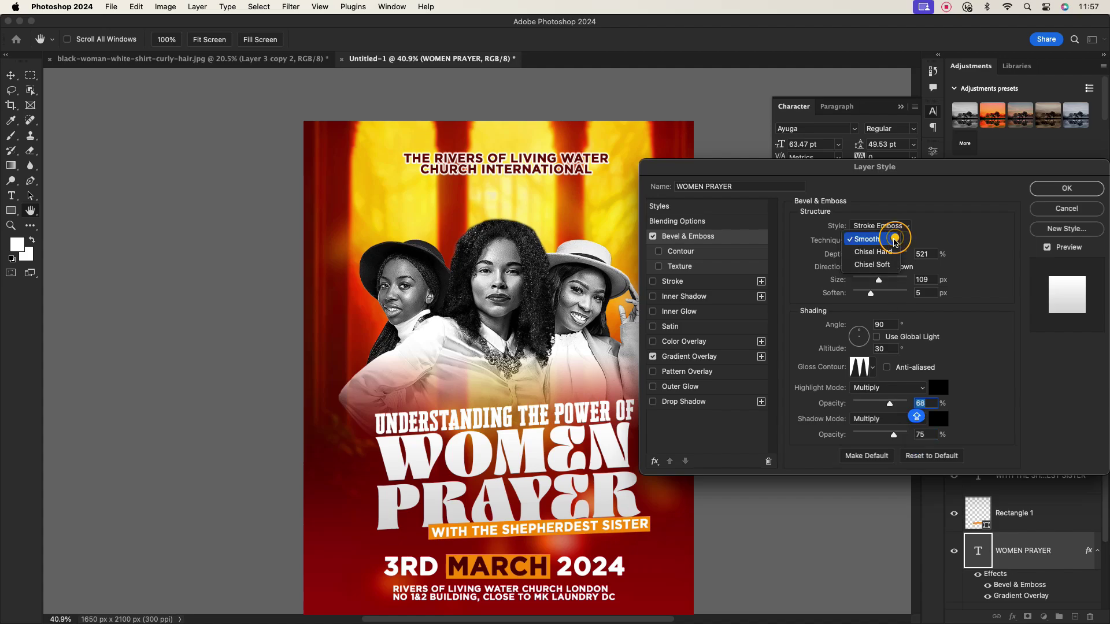
{"action": "left_click", "coordinate": [880, 253]}
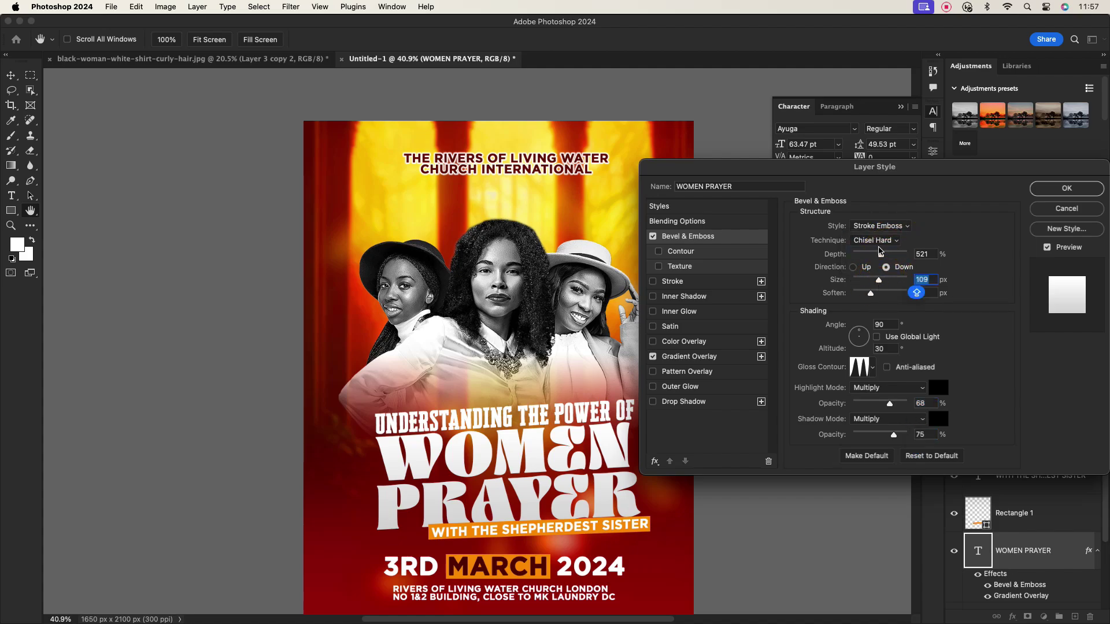
{"action": "left_click_drag", "start_coordinate": [880, 254], "coordinate": [873, 254]}
{"action": "left_click", "coordinate": [873, 368]}
{"action": "left_click", "coordinate": [802, 387]}
{"action": "left_click", "coordinate": [975, 296]}
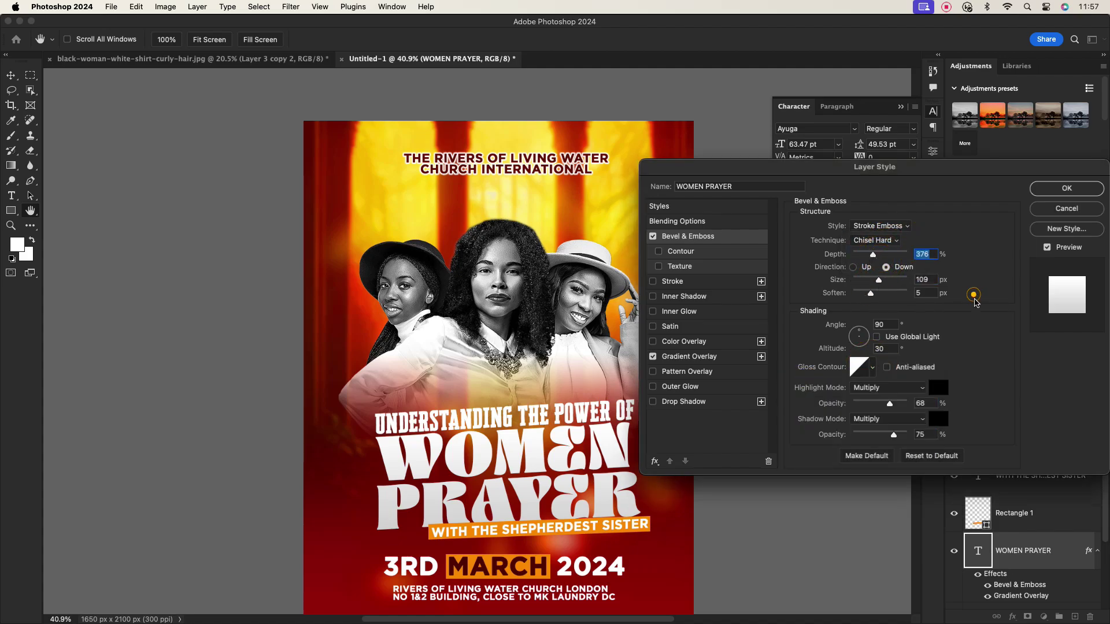
{"action": "left_click_drag", "start_coordinate": [906, 183], "coordinate": [850, 177]}
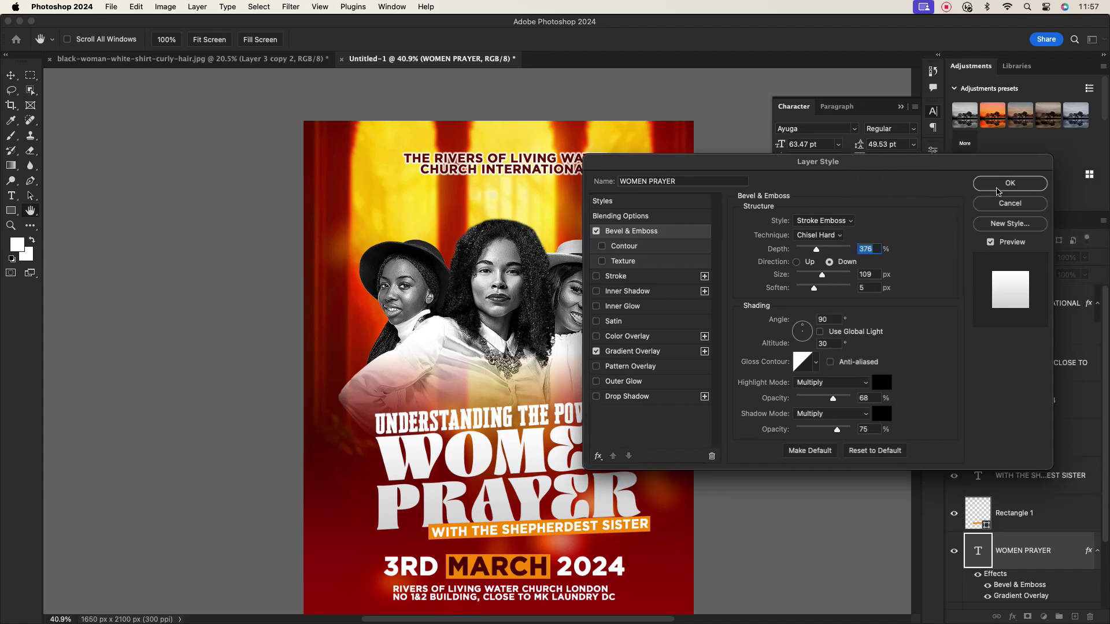
Add a thin inside Stroke to the title and set its bevel to 272% depth, 250 px size and 50% highlight opacity.
{"action": "left_click", "coordinate": [624, 277]}
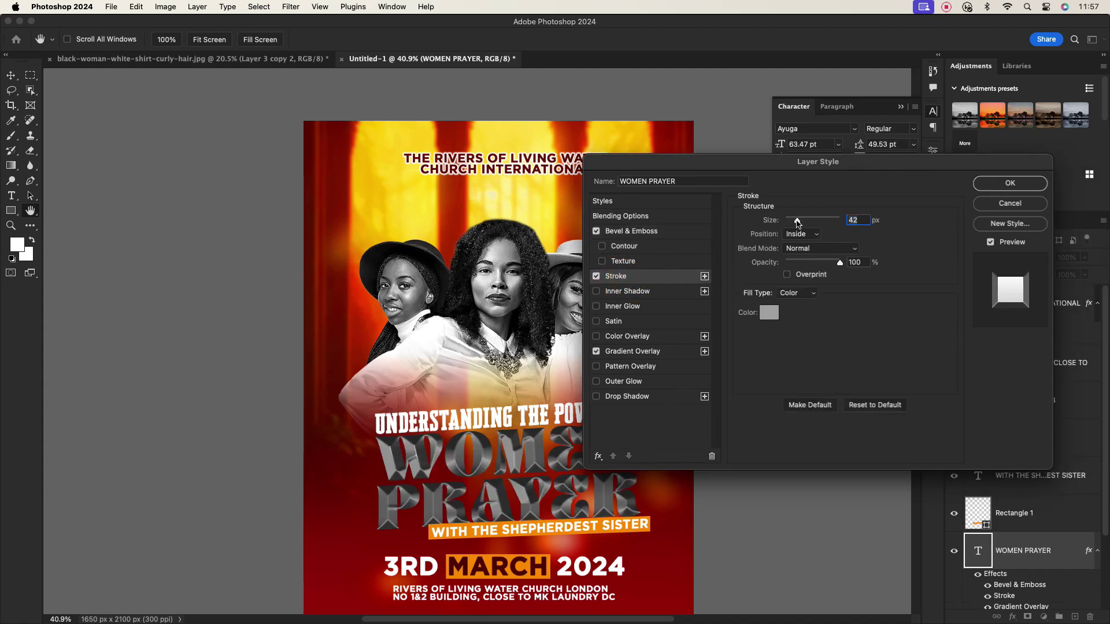
{"action": "mouse_move", "coordinate": [786, 223]}
{"action": "left_mouse_down"}
{"action": "mouse_move", "coordinate": [853, 276]}
{"action": "mouse_move", "coordinate": [827, 276]}
{"action": "left_mouse_up"}
{"action": "left_click", "coordinate": [635, 232]}
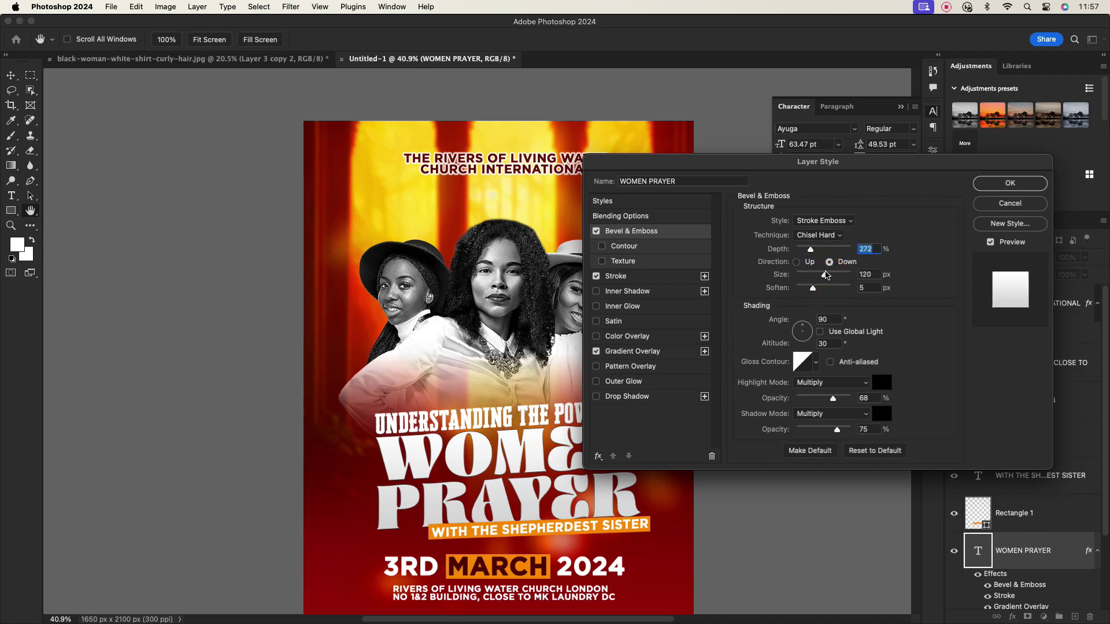
{"action": "mouse_move", "coordinate": [832, 399]}
{"action": "left_mouse_down"}
{"action": "mouse_move", "coordinate": [807, 399]}
{"action": "mouse_move", "coordinate": [824, 398]}
{"action": "left_mouse_up"}
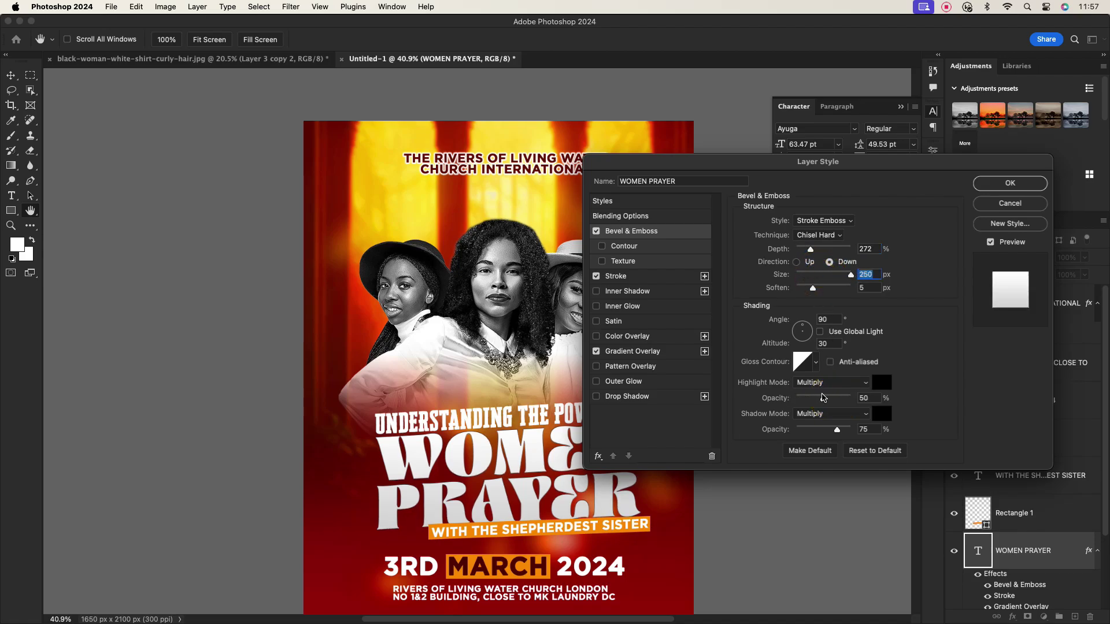
Enable and adjust the Contour of the title's bevel, with the bevel's shadow opacity at 66%.
{"action": "left_click", "coordinate": [638, 243]}
{"action": "left_click", "coordinate": [792, 225]}
{"action": "left_click", "coordinate": [839, 198]}
{"action": "left_click_drag", "start_coordinate": [807, 242], "coordinate": [765, 245]}
{"action": "left_click", "coordinate": [650, 231]}
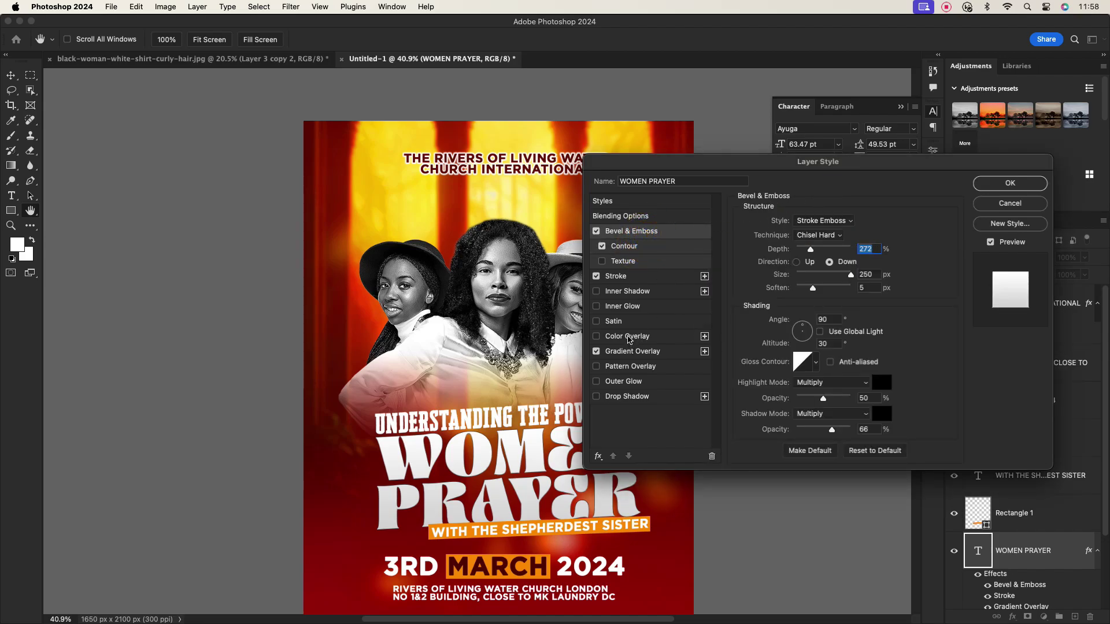
Try a light grey Color Overlay on the title in Multiply blend mode at about 66% opacity.
{"action": "left_click", "coordinate": [629, 337]}
{"action": "left_click", "coordinate": [871, 223]}
{"action": "left_click", "coordinate": [893, 315]}
{"action": "left_click", "coordinate": [821, 222]}
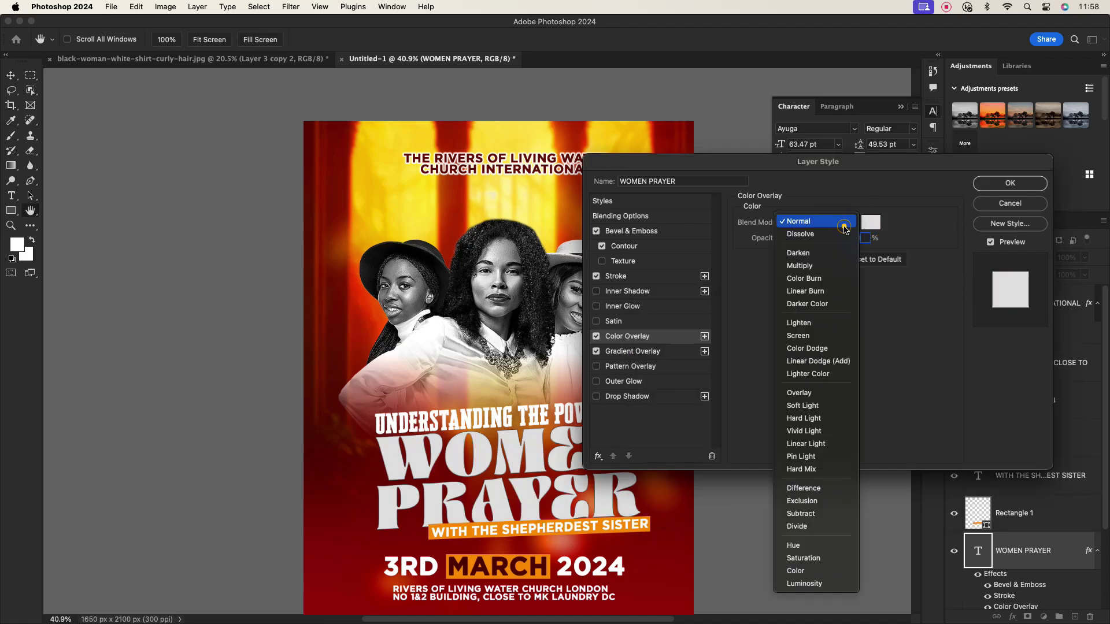
{"action": "left_click", "coordinate": [817, 263]}
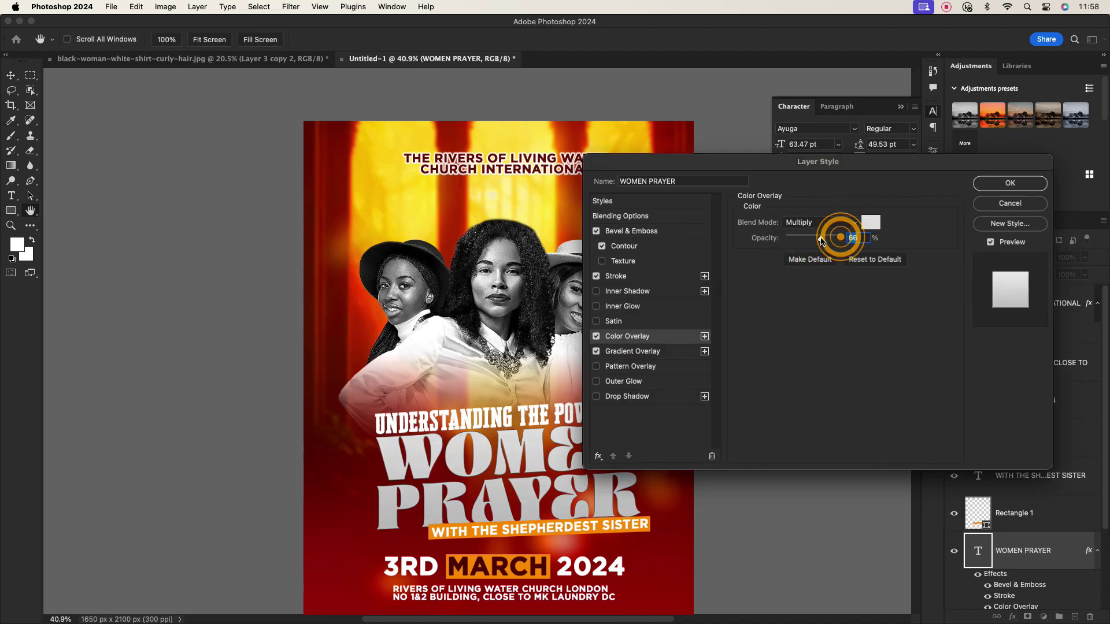
{"action": "left_click_drag", "start_coordinate": [840, 239], "coordinate": [821, 239]}
Switch the title's bevel to Inner Bevel with 511% depth and 4 px size, and turn off the Color Overlay.
{"action": "left_click", "coordinate": [616, 276]}
{"action": "left_click", "coordinate": [631, 231]}
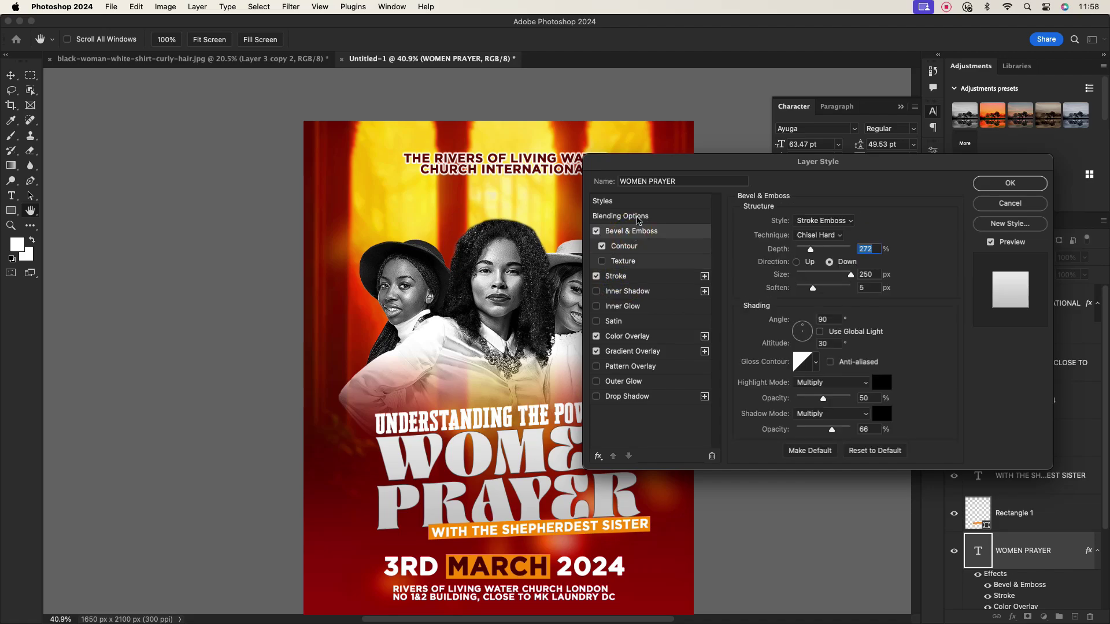
{"action": "left_click", "coordinate": [621, 215]}
{"action": "left_click", "coordinate": [639, 234]}
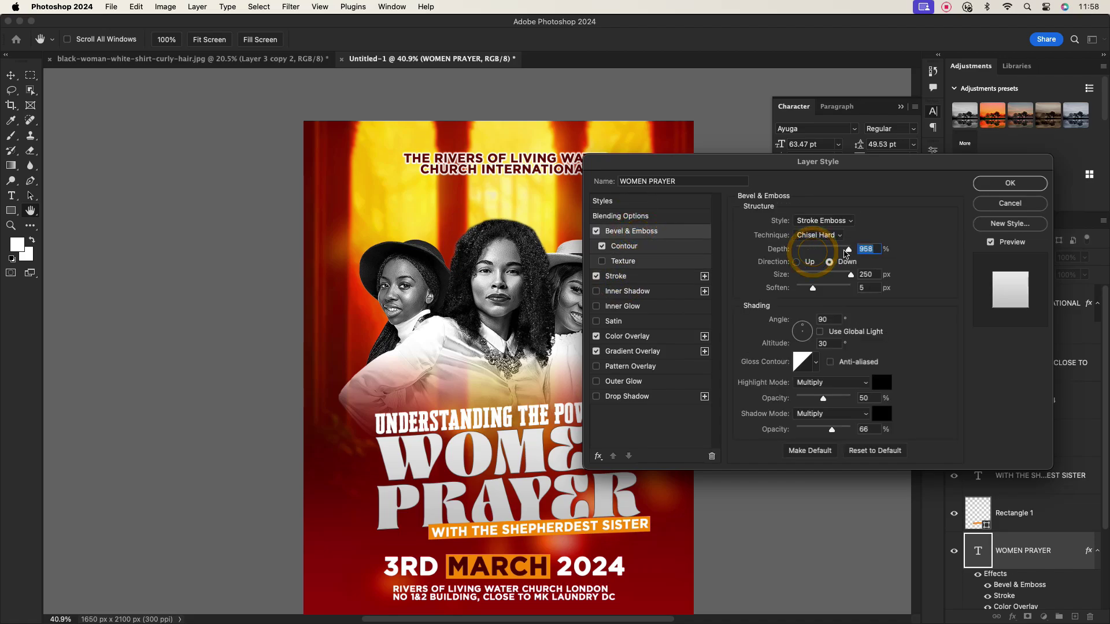
{"action": "left_click", "coordinate": [835, 220]}
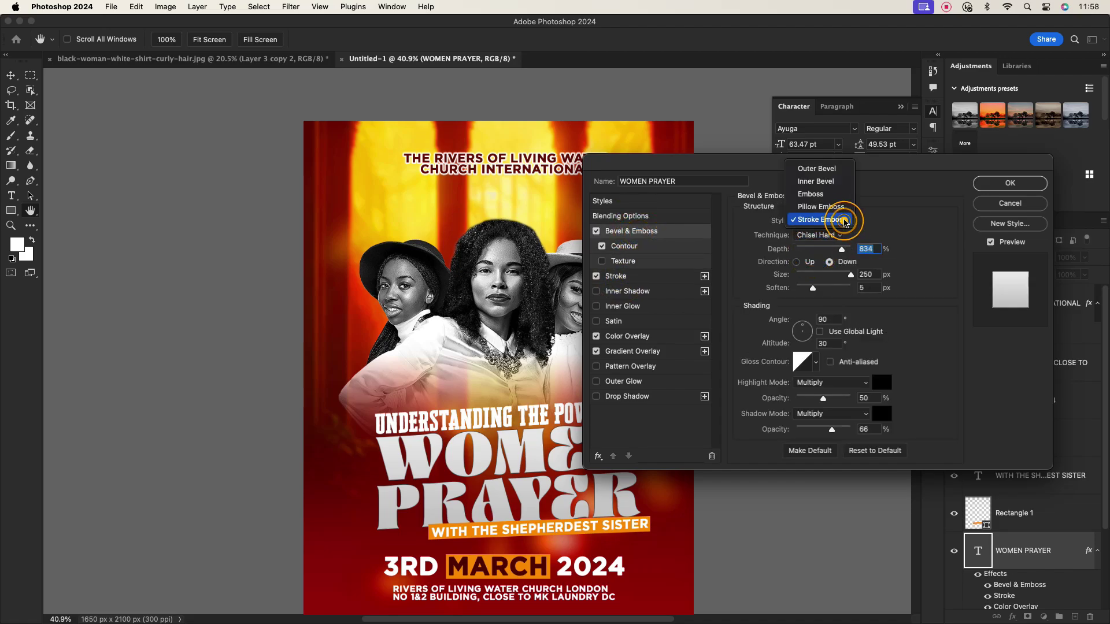
{"action": "left_click", "coordinate": [821, 181]}
{"action": "left_click", "coordinate": [828, 230]}
{"action": "mouse_move", "coordinate": [841, 250]}
{"action": "left_mouse_down"}
{"action": "mouse_move", "coordinate": [806, 250]}
{"action": "mouse_move", "coordinate": [813, 277]}
{"action": "mouse_move", "coordinate": [799, 275]}
{"action": "mouse_move", "coordinate": [850, 250]}
{"action": "left_mouse_up"}
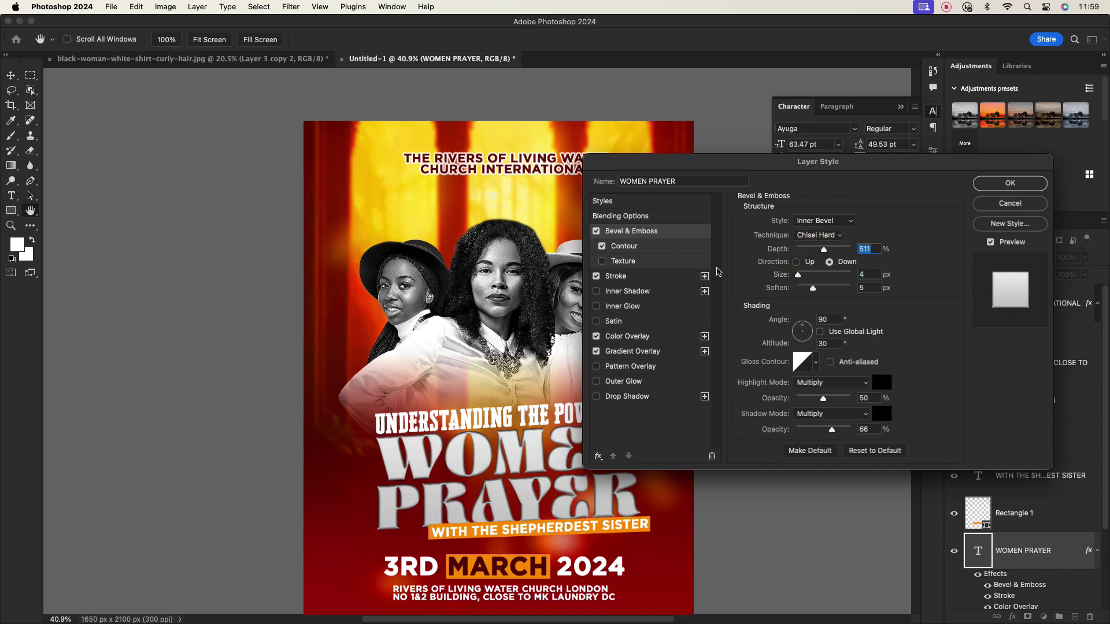
{"action": "left_click", "coordinate": [596, 336]}
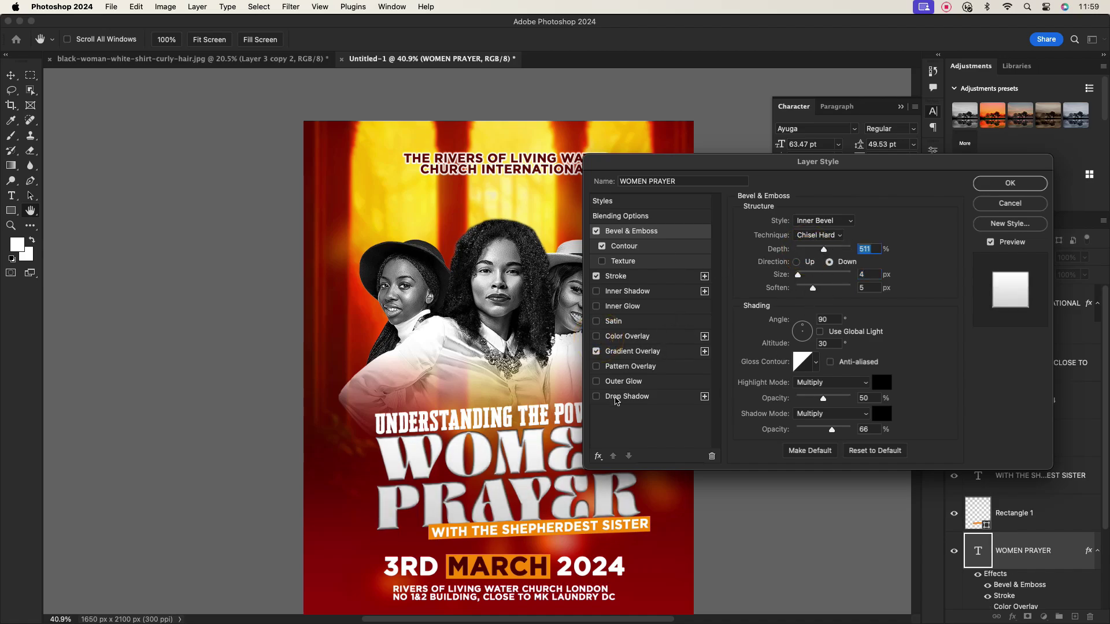
Make the title's Stroke black, 4 px wide, positioned Outside at 100% opacity.
{"action": "left_click", "coordinate": [652, 248]}
{"action": "left_click", "coordinate": [643, 277]}
{"action": "mouse_move", "coordinate": [839, 262]}
{"action": "left_mouse_down"}
{"action": "mouse_move", "coordinate": [806, 265]}
{"action": "mouse_move", "coordinate": [840, 263]}
{"action": "left_mouse_up"}
{"action": "left_click", "coordinate": [774, 315]}
{"action": "left_click_drag", "start_coordinate": [679, 342], "coordinate": [717, 495]}
{"action": "left_click", "coordinate": [904, 316]}
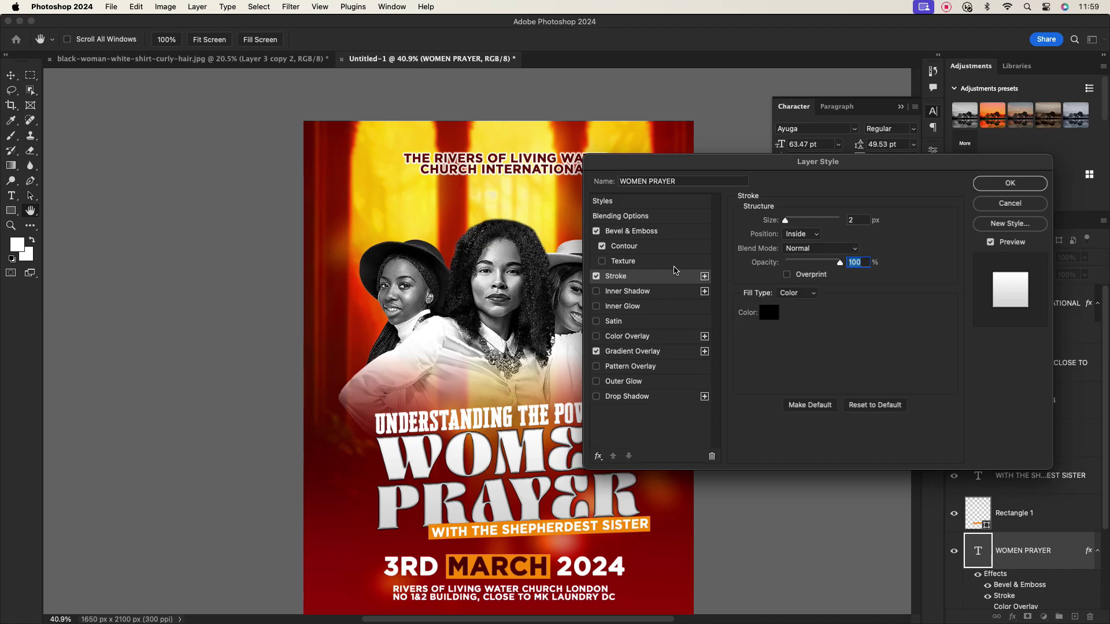
{"action": "left_click_drag", "start_coordinate": [785, 225], "coordinate": [787, 224]}
{"action": "left_click", "coordinate": [811, 236]}
{"action": "left_click", "coordinate": [803, 220]}
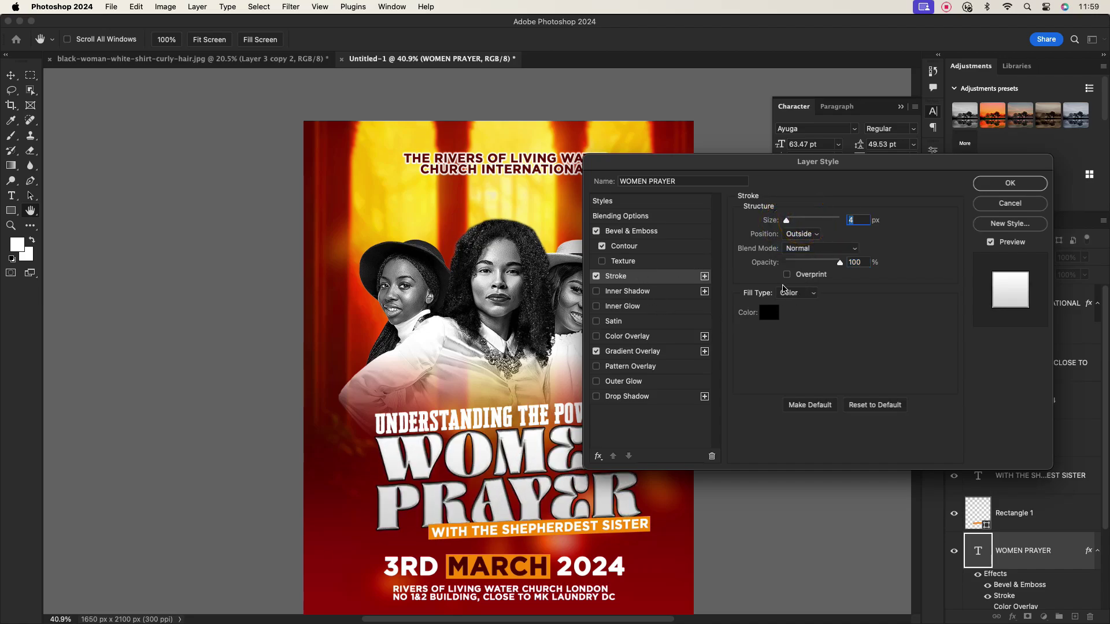
{"action": "left_click", "coordinate": [834, 196]}
Add a light grey #d7d7d7 Multiply Inner Shadow to the title with 22% opacity, 0 px distance, 5% choke and 29 px size.
{"action": "left_click", "coordinate": [636, 292]}
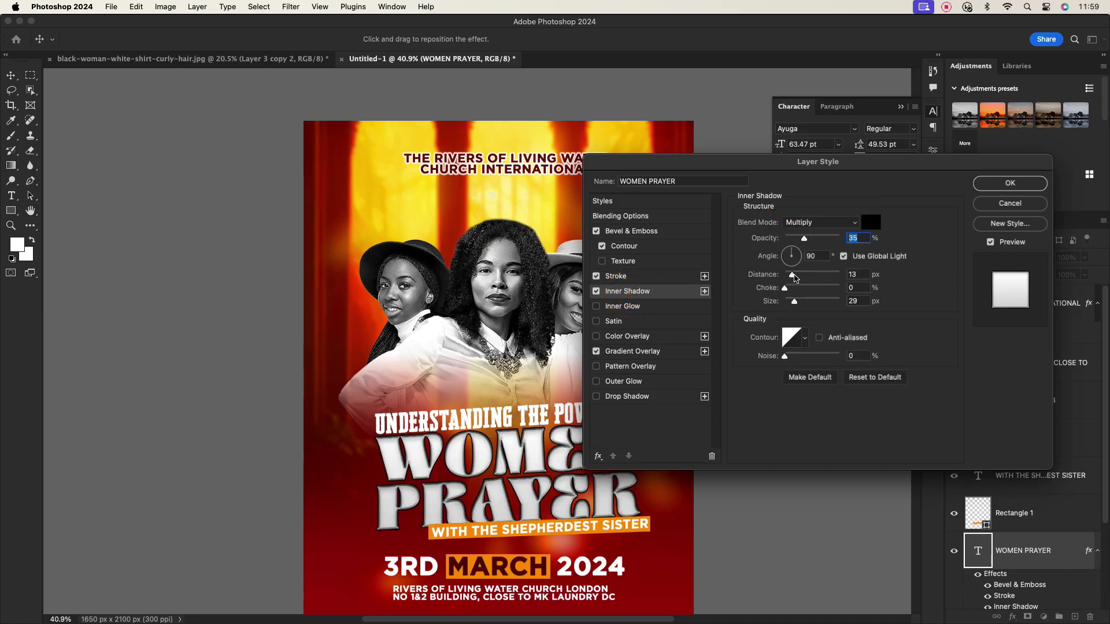
{"action": "left_click_drag", "start_coordinate": [805, 239], "coordinate": [797, 239]}
{"action": "left_click", "coordinate": [873, 224]}
{"action": "left_click_drag", "start_coordinate": [673, 374], "coordinate": [644, 343]}
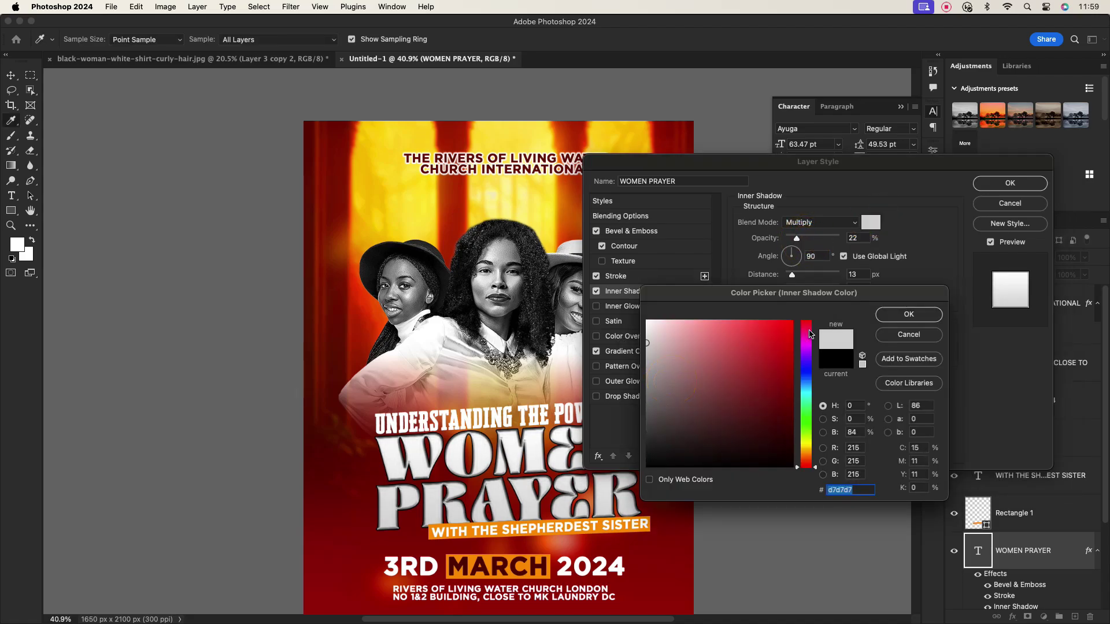
{"action": "key", "text": "Return"}
{"action": "left_click_drag", "start_coordinate": [792, 289], "coordinate": [788, 287]}
{"action": "left_click_drag", "start_coordinate": [792, 275], "coordinate": [785, 278]}
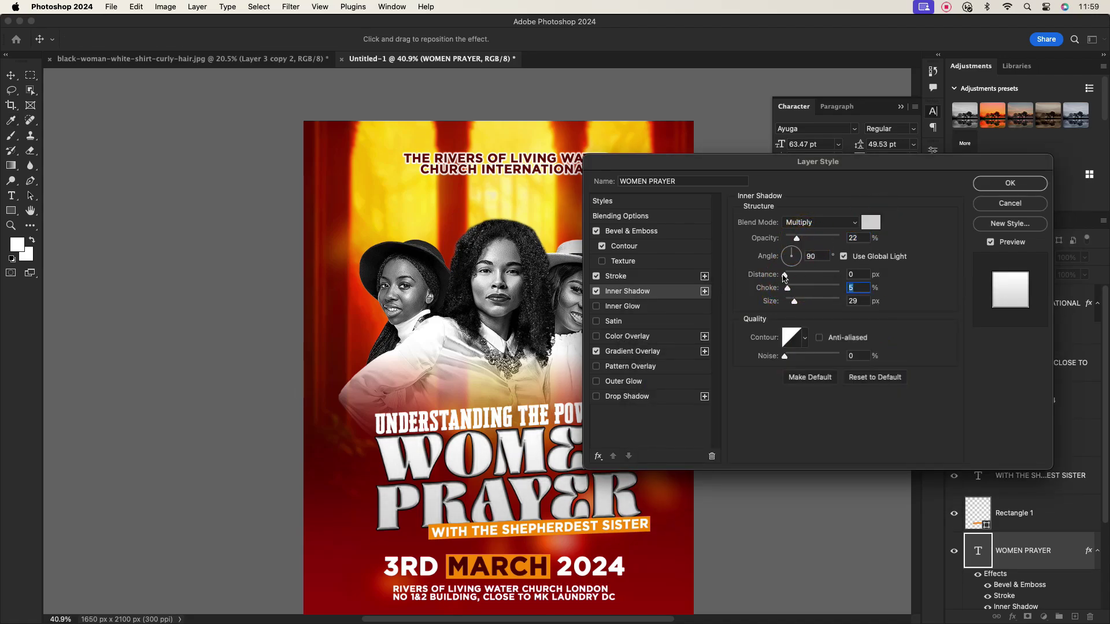
Refine the title's bevel to Smooth, 8 px size, 0 px soften, 33% highlight and 16% shadow opacity, and apply the layer style.
{"action": "left_click", "coordinate": [641, 232]}
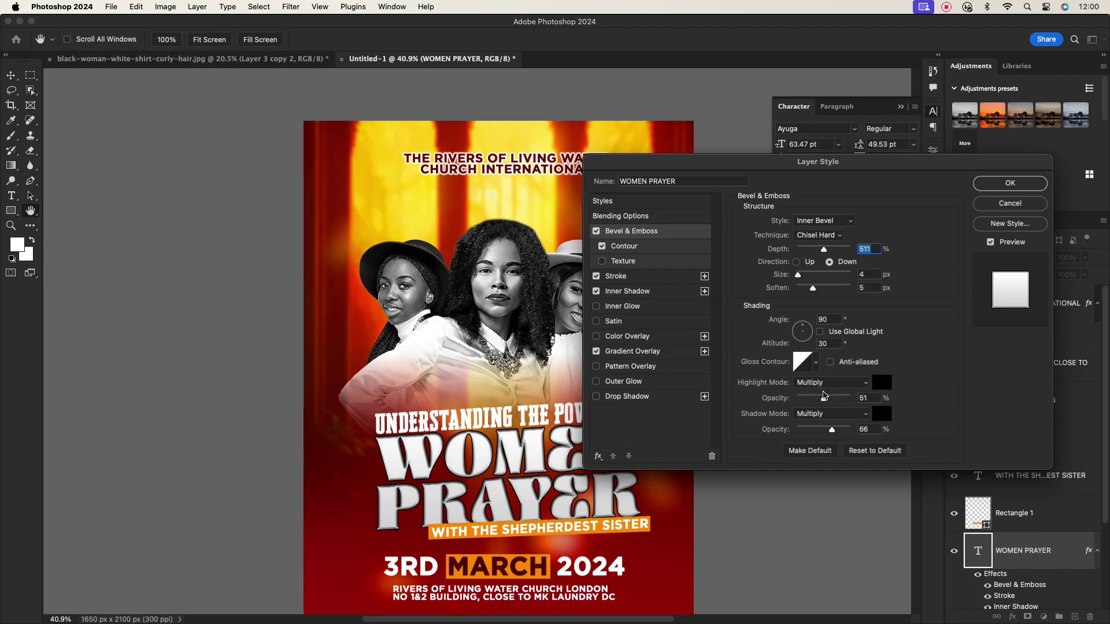
{"action": "mouse_move", "coordinate": [820, 400]}
{"action": "left_mouse_down"}
{"action": "mouse_move", "coordinate": [799, 403]}
{"action": "mouse_move", "coordinate": [814, 400]}
{"action": "mouse_move", "coordinate": [816, 432]}
{"action": "mouse_move", "coordinate": [803, 433]}
{"action": "left_mouse_up"}
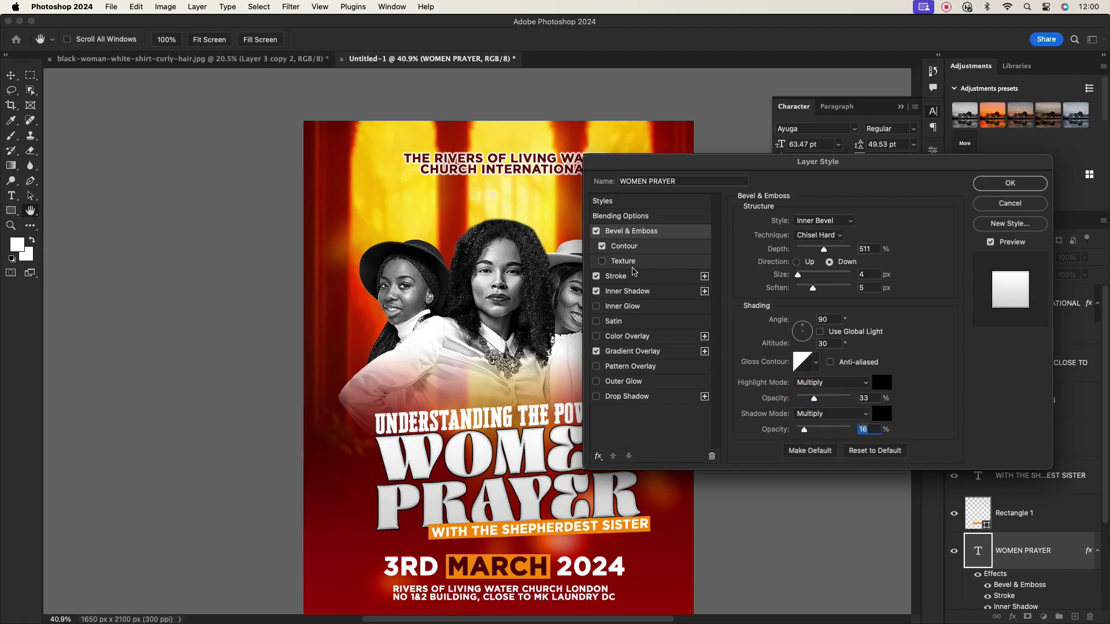
{"action": "left_click_drag", "start_coordinate": [801, 277], "coordinate": [795, 288]}
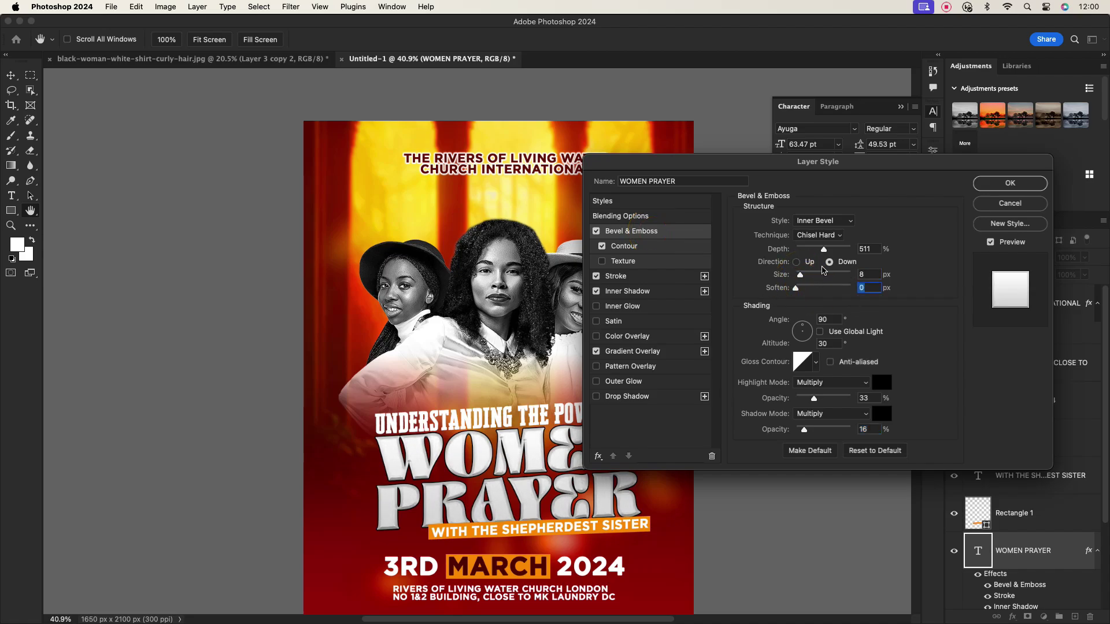
{"action": "left_click", "coordinate": [819, 235]}
{"action": "left_click", "coordinate": [816, 223]}
{"action": "left_click", "coordinate": [901, 207]}
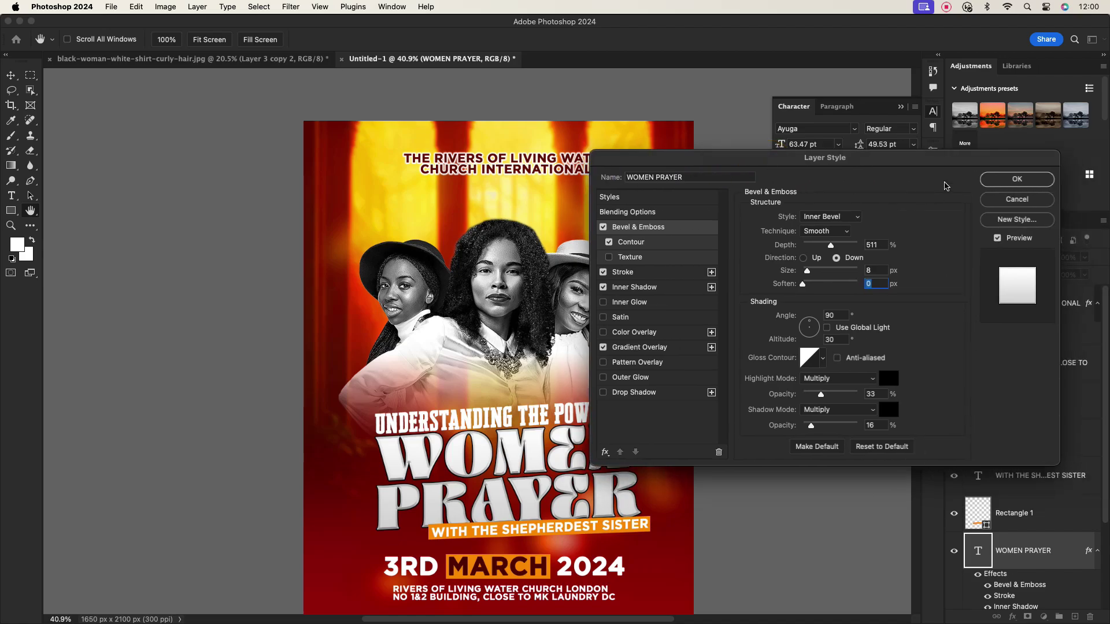
{"action": "key", "text": "Return"}
{"action": "key", "text": "super+t"}
{"action": "key", "text": "Return"}
Copy the WOMEN PRAYER layer style and paste it onto the UNDERSTANDING THE POWER OF text layer.
{"action": "scroll", "coordinate": [615, 432], "scroll_direction": "up", "scroll_amount": 5}
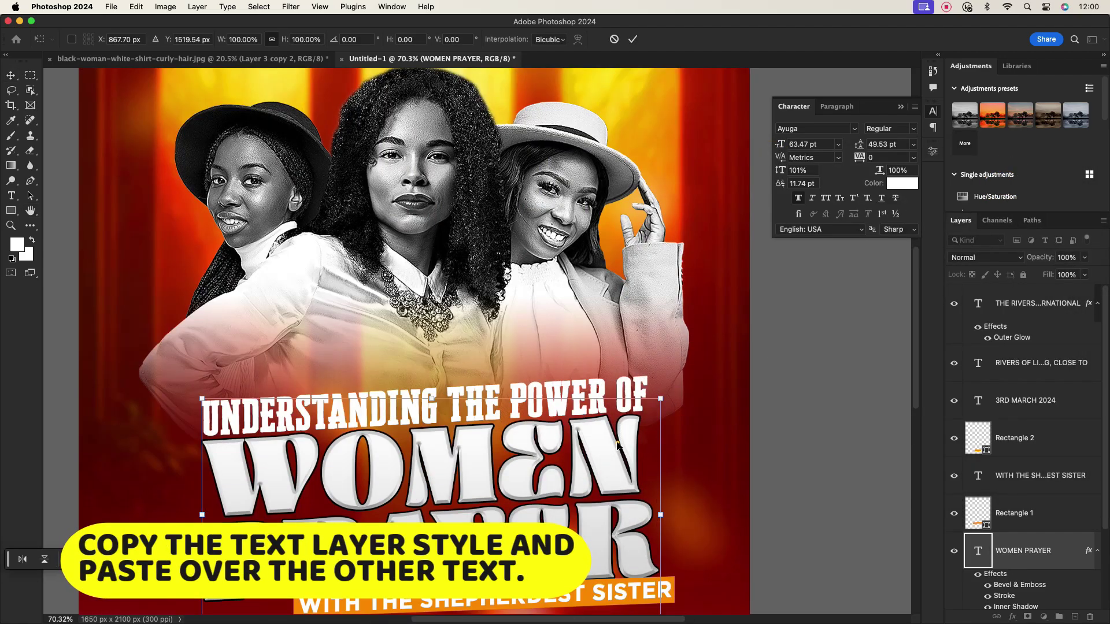
{"action": "right_click", "coordinate": [1063, 553]}
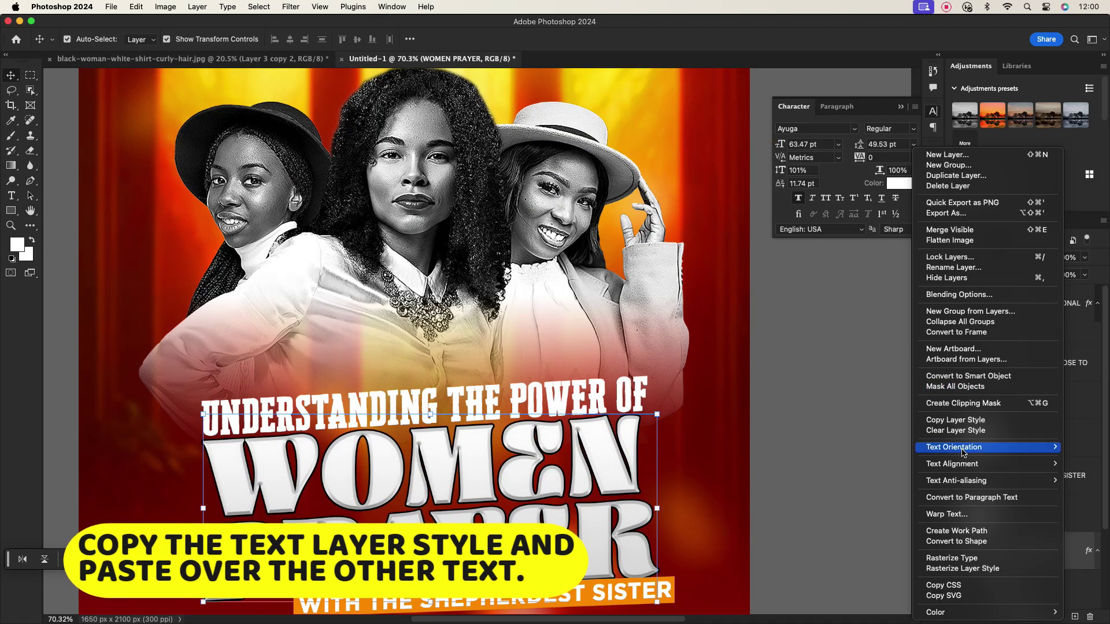
{"action": "left_click", "coordinate": [956, 420]}
{"action": "left_click", "coordinate": [1019, 554]}
{"action": "right_click", "coordinate": [1024, 590]}
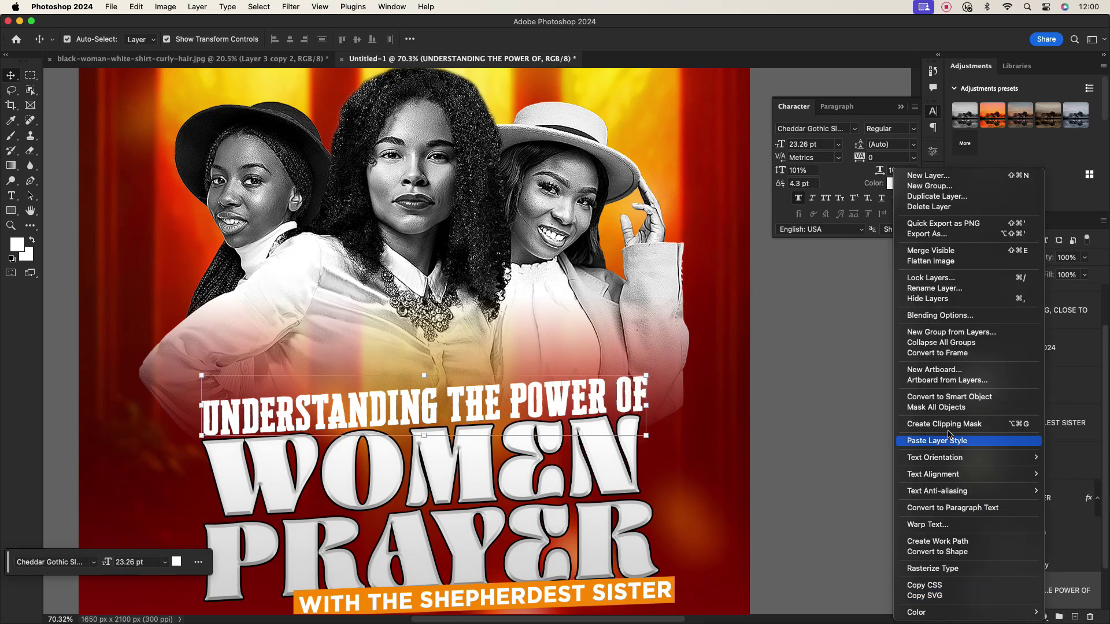
{"action": "left_click", "coordinate": [948, 431]}
Reduce the Bevel & Emboss depth and size on the UNDERSTANDING THE POWER OF text and apply the layer style.
{"action": "scroll", "coordinate": [614, 433], "scroll_direction": "up", "scroll_amount": 5}
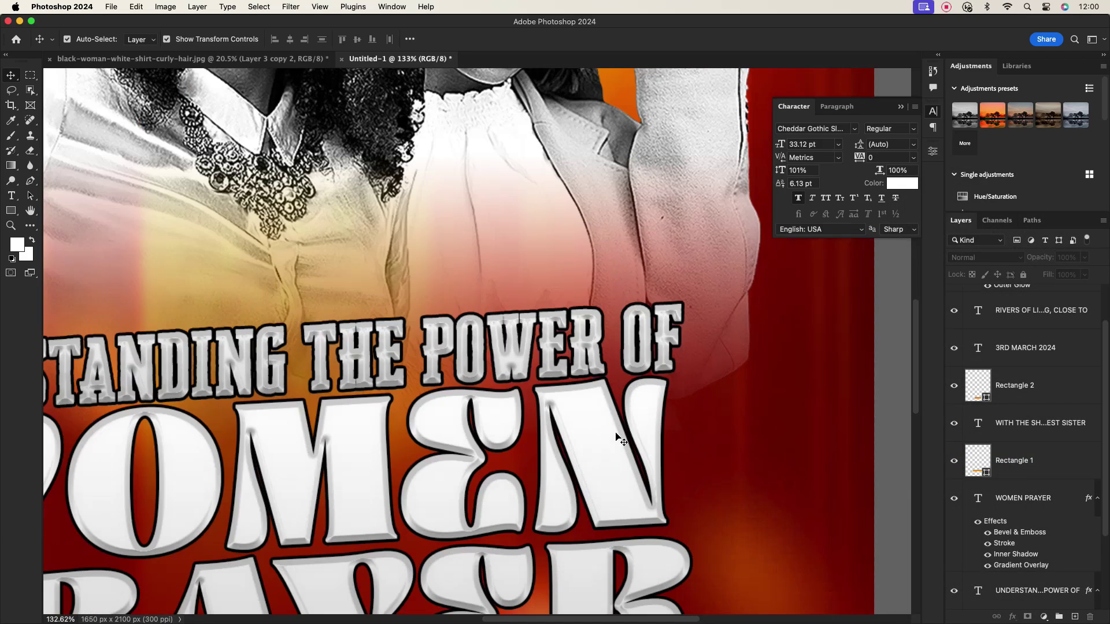
{"action": "left_click", "coordinate": [587, 342]}
{"action": "double_click", "coordinate": [1048, 547]}
{"action": "left_click", "coordinate": [647, 226]}
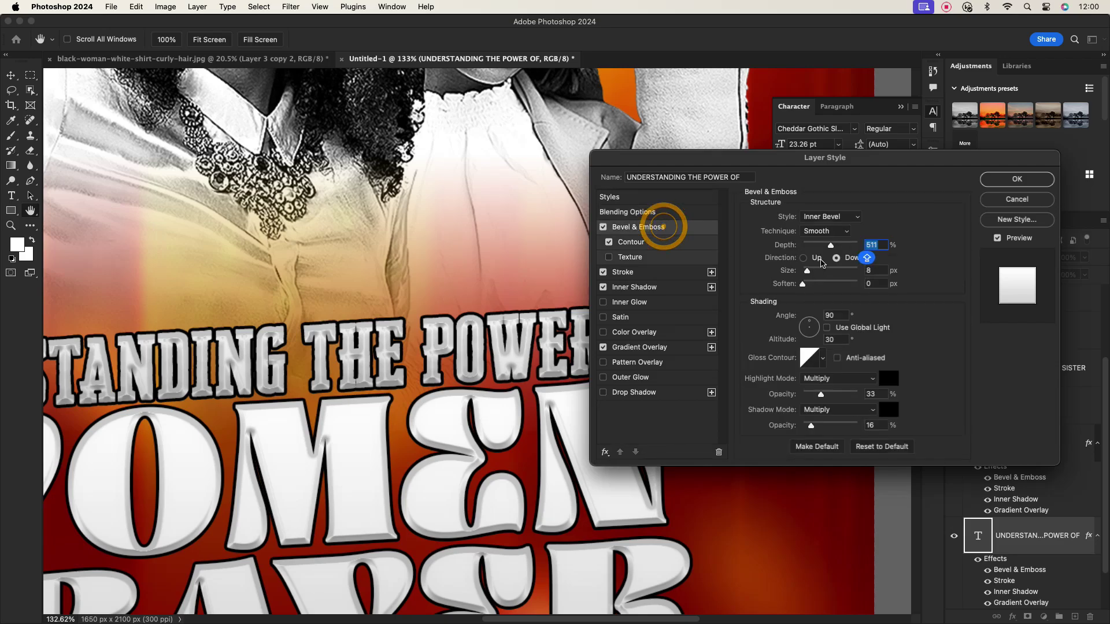
{"action": "left_click_drag", "start_coordinate": [809, 245], "coordinate": [804, 272]}
{"action": "left_click", "coordinate": [1019, 182]}
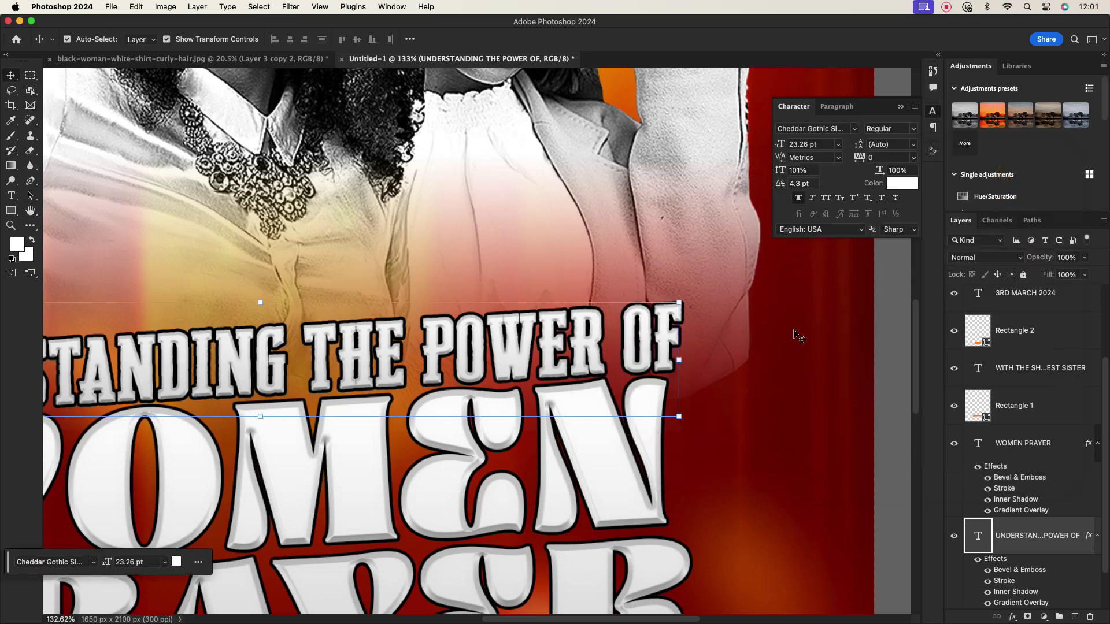
Collapse the listed effects of both title layers and add a black Multiply Drop Shadow at 35% opacity to the WOMEN PRAYER text.
{"action": "scroll", "coordinate": [671, 299], "scroll_direction": "down", "scroll_amount": 6}
{"action": "left_click_drag", "start_coordinate": [694, 299], "coordinate": [570, 332]}
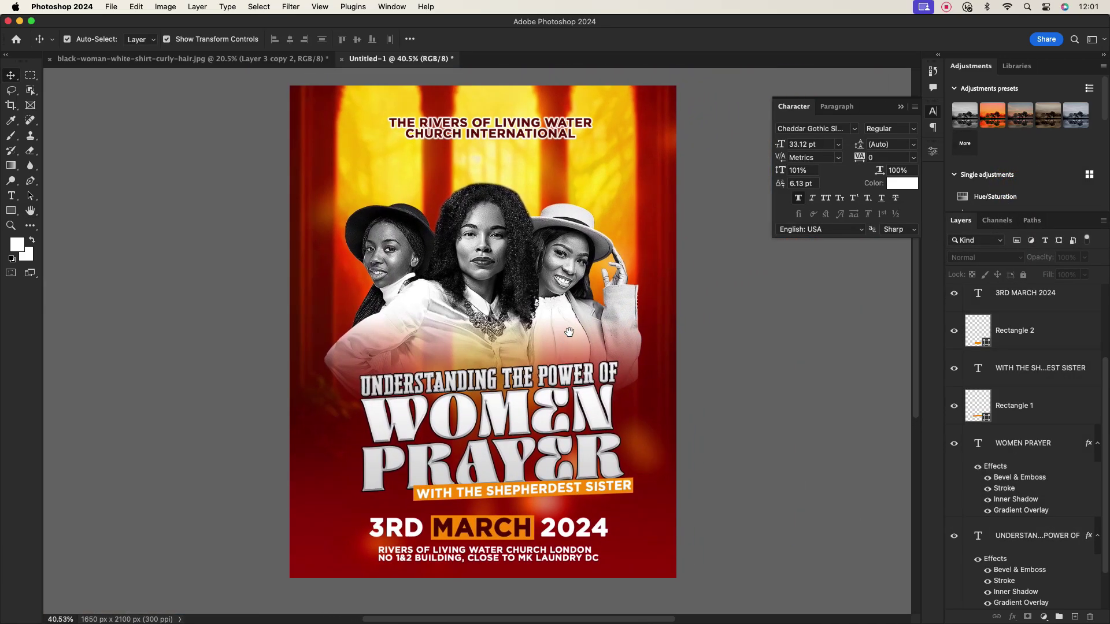
{"action": "left_click", "coordinate": [1094, 447]}
{"action": "left_click", "coordinate": [1096, 479]}
{"action": "left_click", "coordinate": [1058, 538]}
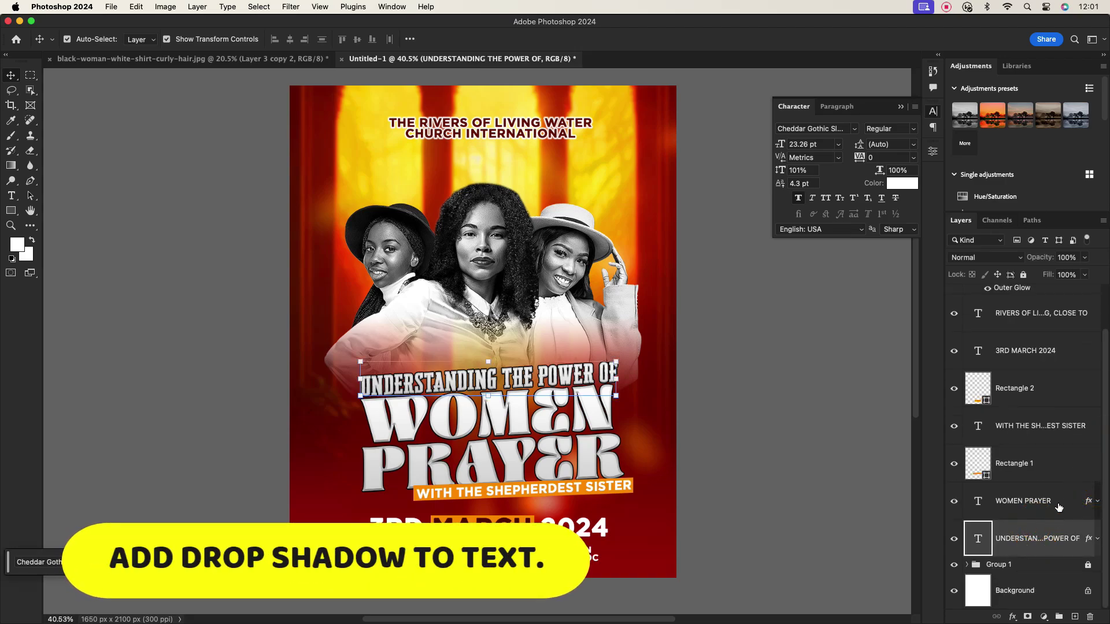
{"action": "left_click", "coordinate": [1058, 507]}
{"action": "double_click", "coordinate": [1059, 508]}
{"action": "left_click", "coordinate": [634, 392]}
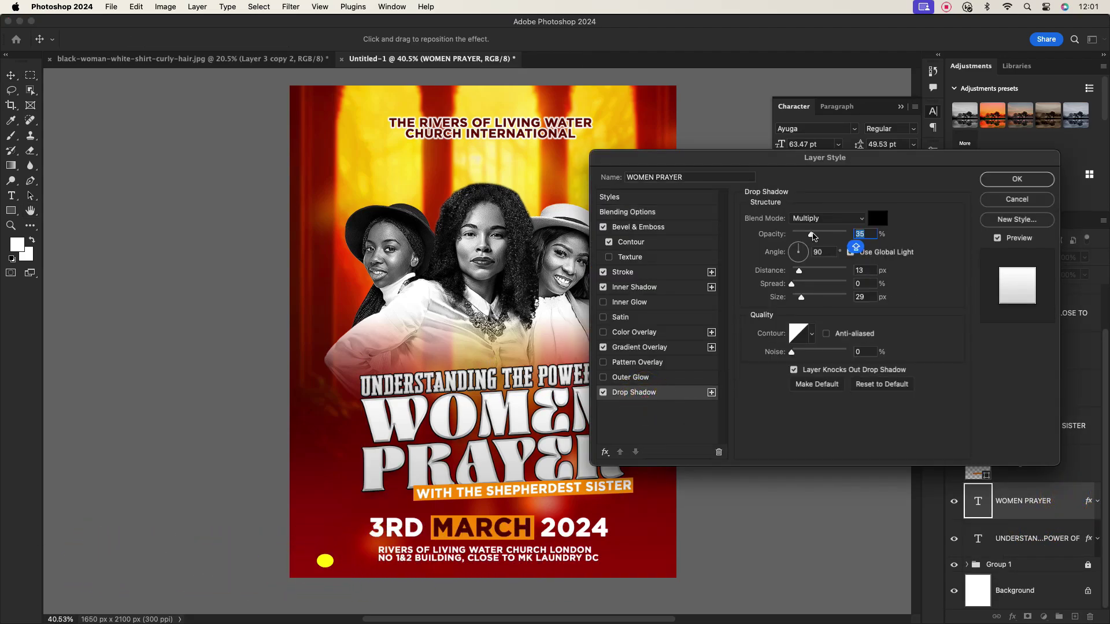
{"action": "left_click", "coordinate": [798, 274]}
{"action": "left_click_drag", "start_coordinate": [792, 284], "coordinate": [805, 283]}
{"action": "left_click_drag", "start_coordinate": [814, 164], "coordinate": [880, 171]}
{"action": "left_click", "coordinate": [1078, 185]}
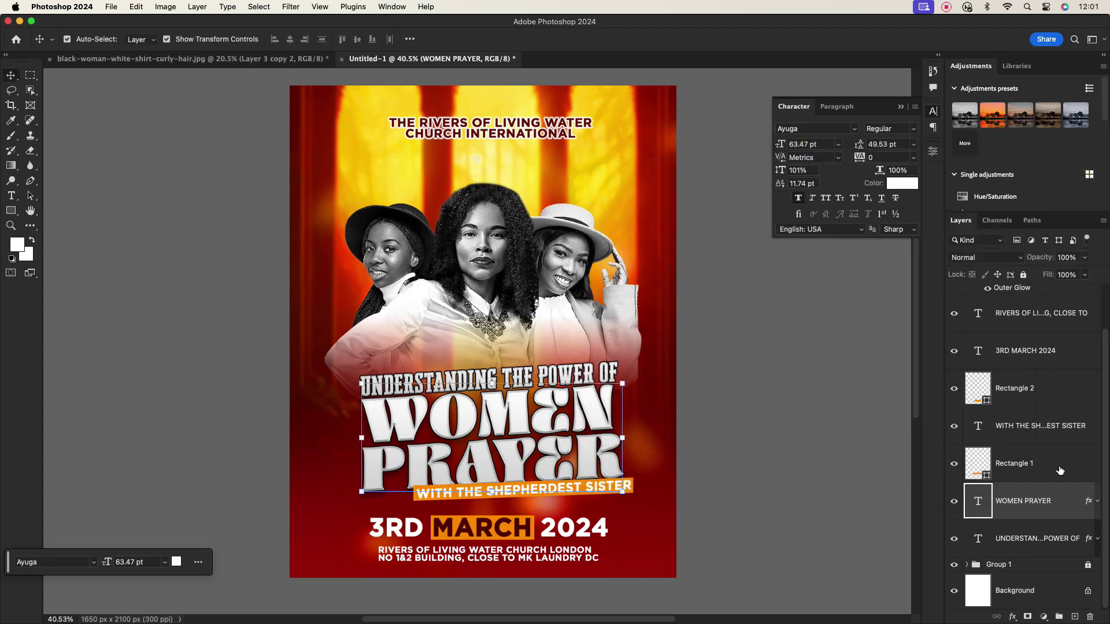
Add a black Multiply Drop Shadow to the UNDERSTANDING THE POWER OF text with 35% opacity, 13 px distance, 0% spread and 29 px size.
{"action": "double_click", "coordinate": [1046, 530]}
{"action": "left_click", "coordinate": [697, 401]}
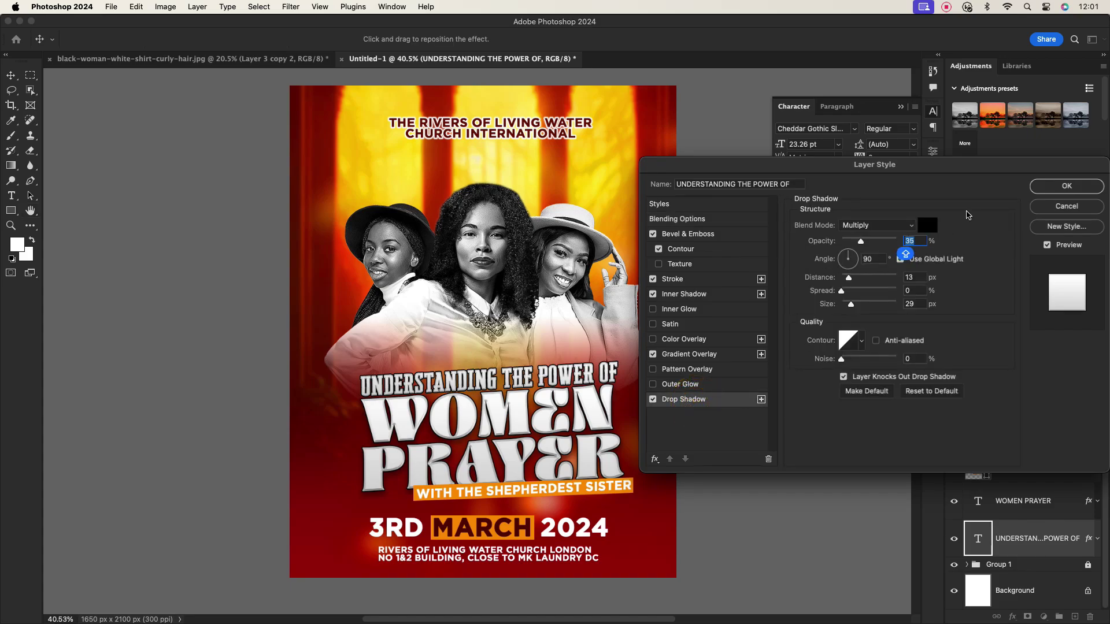
{"action": "left_click", "coordinate": [1066, 185]}
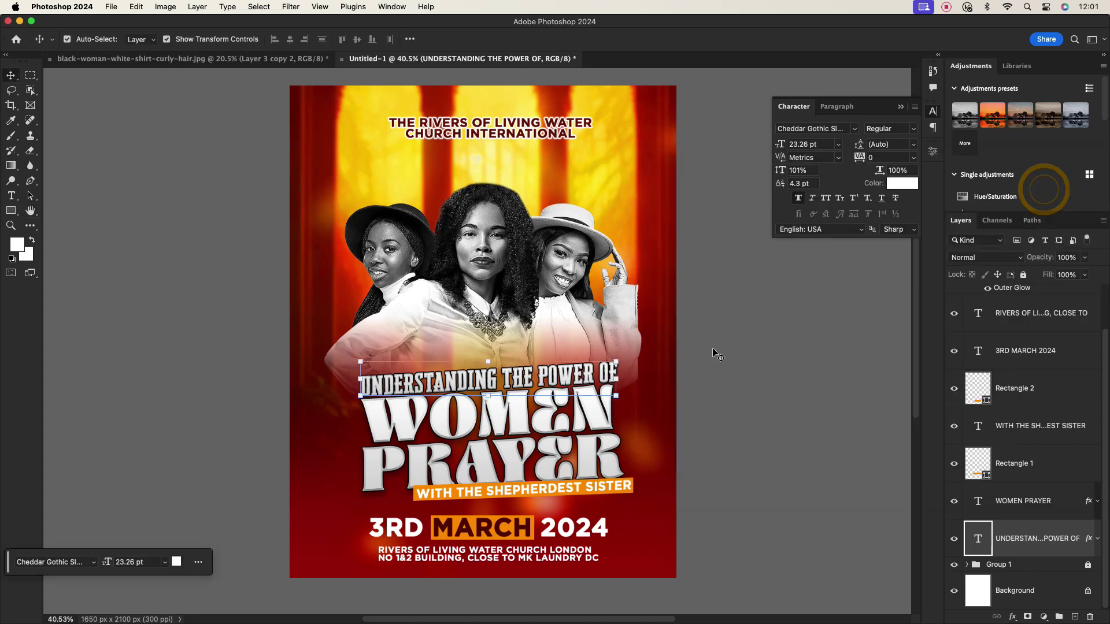
Bring the flare light layer from black-woman-white-shirt-curly-hair.jpg into the poster directly above Group 1 and set its blend mode to Screen.
{"action": "left_click", "coordinate": [1028, 562]}
{"action": "left_click", "coordinate": [313, 58]}
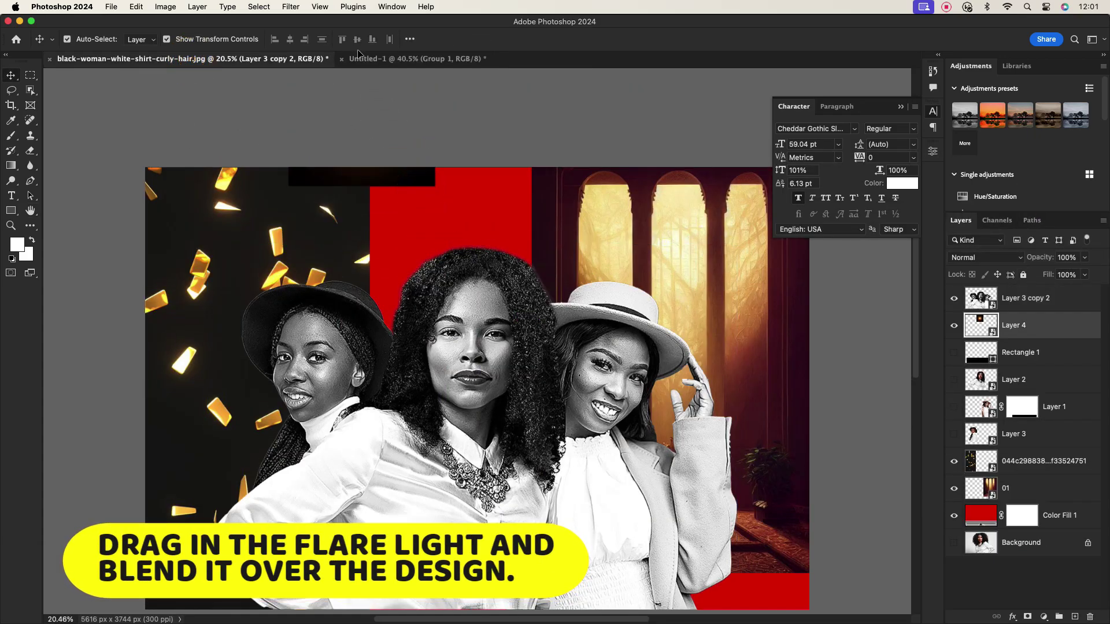
{"action": "left_click_drag", "start_coordinate": [358, 51], "coordinate": [481, 302]}
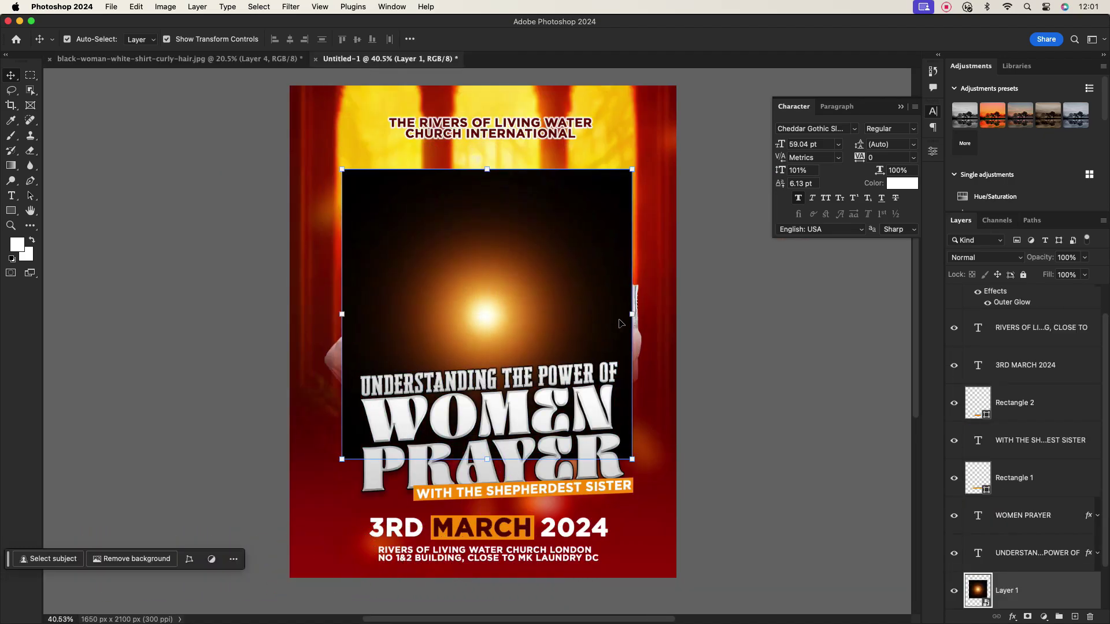
{"action": "left_click", "coordinate": [1020, 258]}
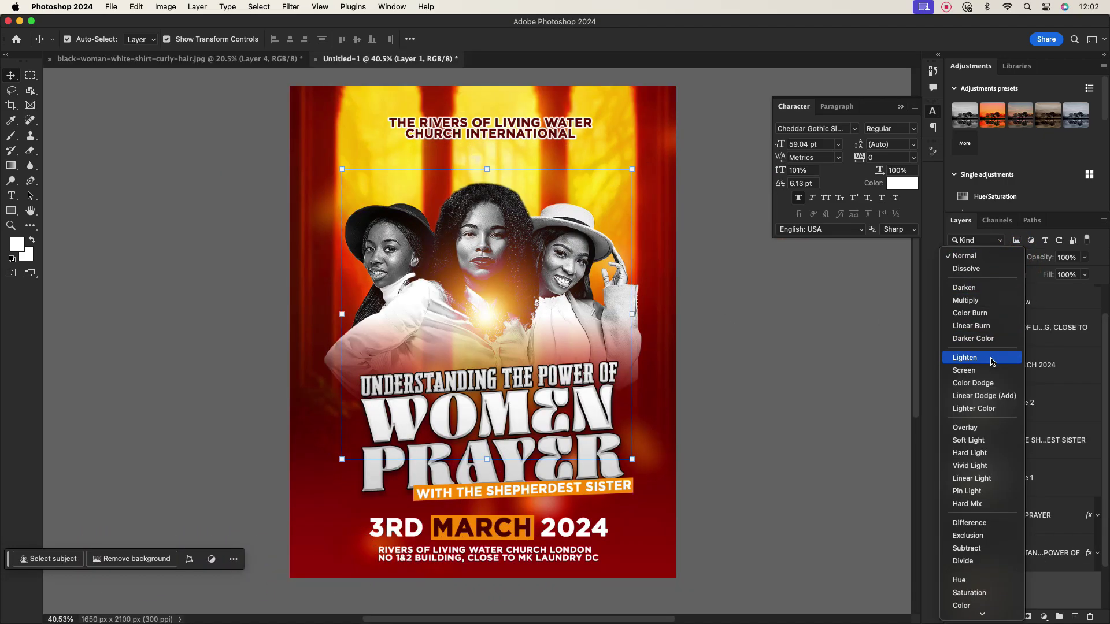
{"action": "left_click", "coordinate": [983, 370]}
Enlarge the flare beyond the poster's edges, position its bright centre just above the title, and apply the transform.
{"action": "key", "text": "super+t"}
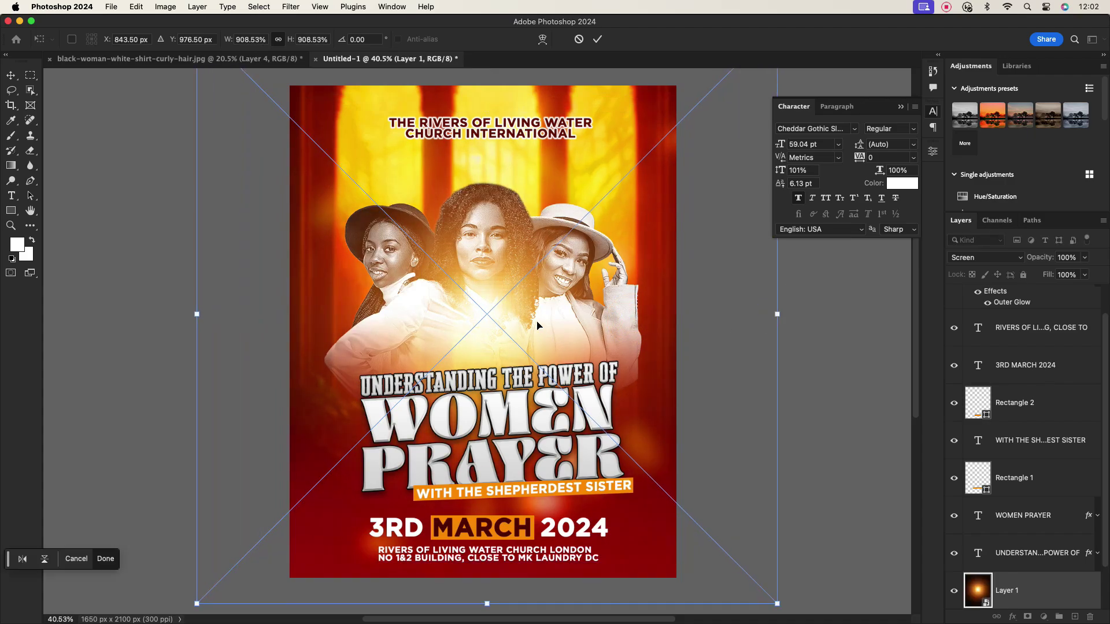
{"action": "left_click_drag", "start_coordinate": [538, 325], "coordinate": [563, 355]}
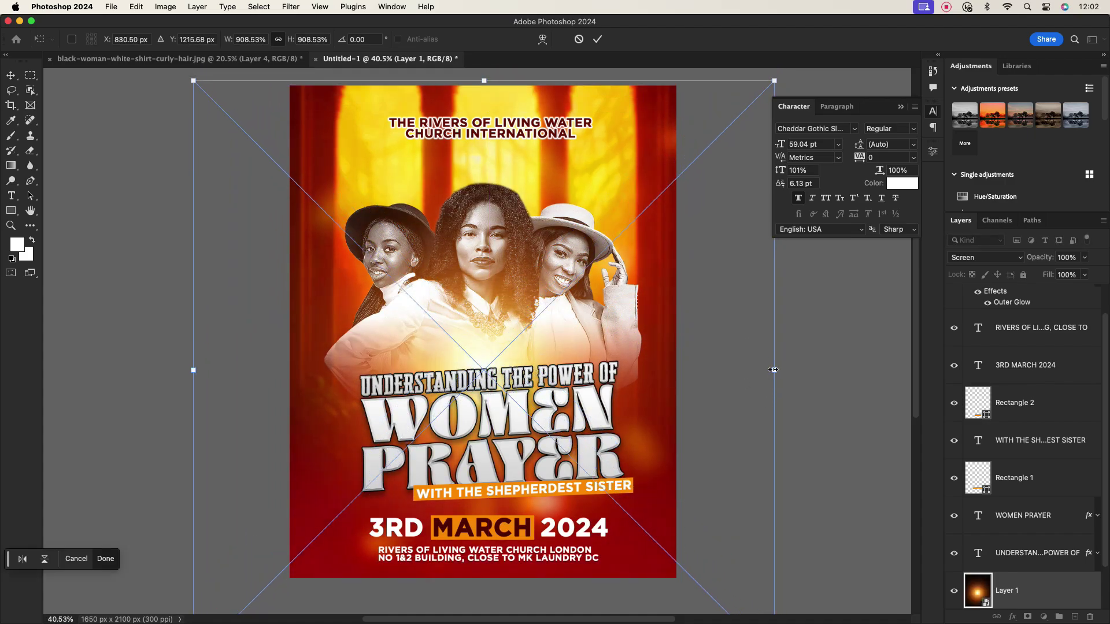
{"action": "left_click_drag", "start_coordinate": [773, 370], "coordinate": [828, 371]}
{"action": "mouse_move", "coordinate": [501, 344]}
{"action": "left_mouse_down"}
{"action": "mouse_move", "coordinate": [555, 389]}
{"action": "mouse_move", "coordinate": [501, 348]}
{"action": "mouse_move", "coordinate": [499, 327]}
{"action": "mouse_move", "coordinate": [482, 354]}
{"action": "left_mouse_up"}
{"action": "key", "text": "Return"}
{"action": "left_click", "coordinate": [713, 234]}
{"action": "left_click", "coordinate": [507, 345]}
{"action": "left_click", "coordinate": [768, 290]}
Recolor the church name text at the top of the poster to near-black #1c1c1c, sampled from the title's stroke.
{"action": "left_click", "coordinate": [513, 137]}
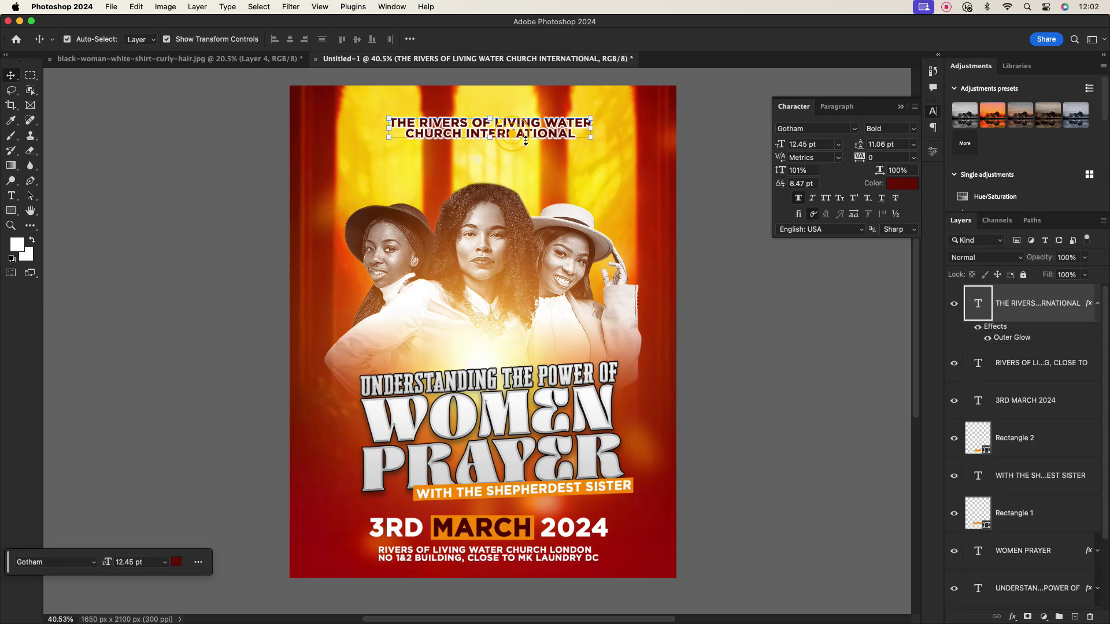
{"action": "left_click", "coordinate": [902, 183]}
{"action": "left_click", "coordinate": [621, 451]}
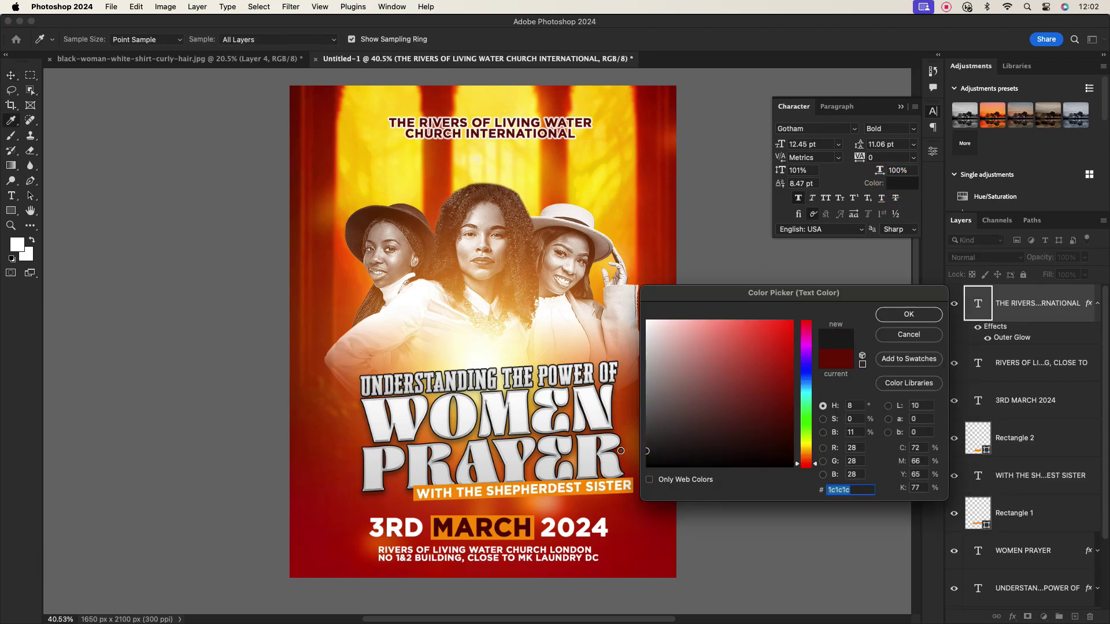
{"action": "left_click", "coordinate": [909, 314]}
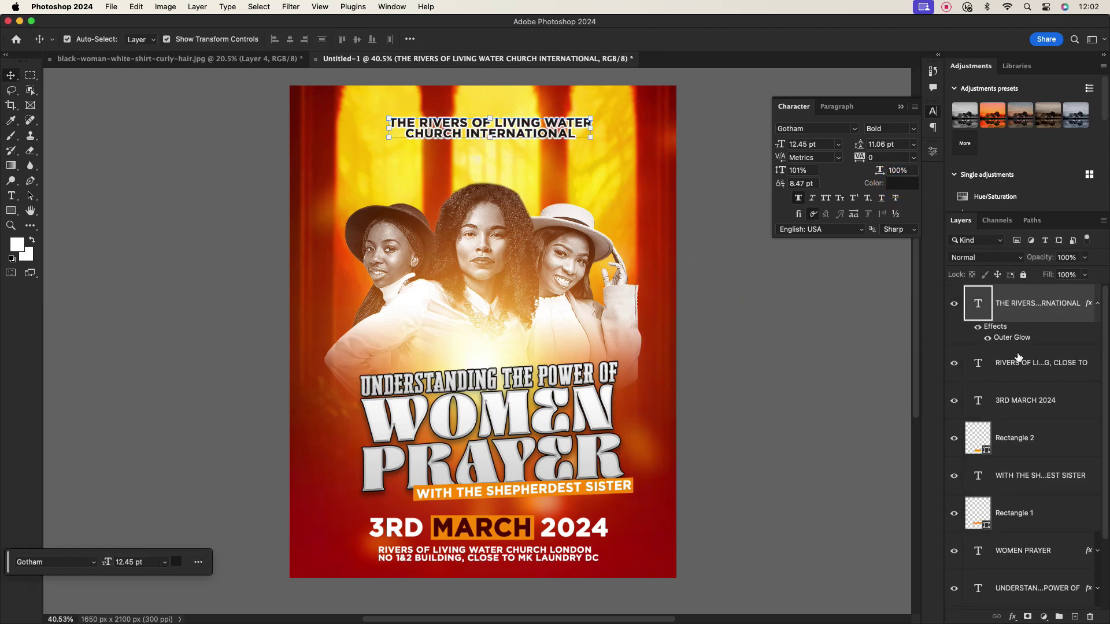
{"action": "left_click", "coordinate": [716, 285]}
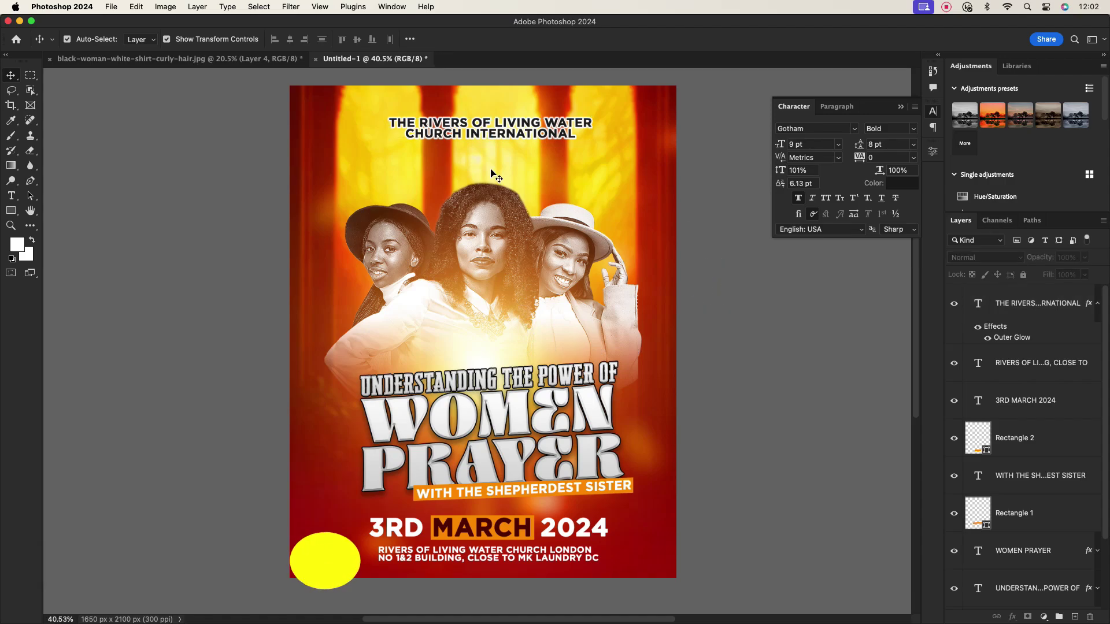
Add the text PRESENTS between the church name and the middle woman's head.
{"action": "scroll", "coordinate": [491, 167], "scroll_direction": "up", "scroll_amount": 3}
{"action": "key", "text": "t"}
{"action": "left_click", "coordinate": [466, 164]}
{"action": "type", "text": "PR"}
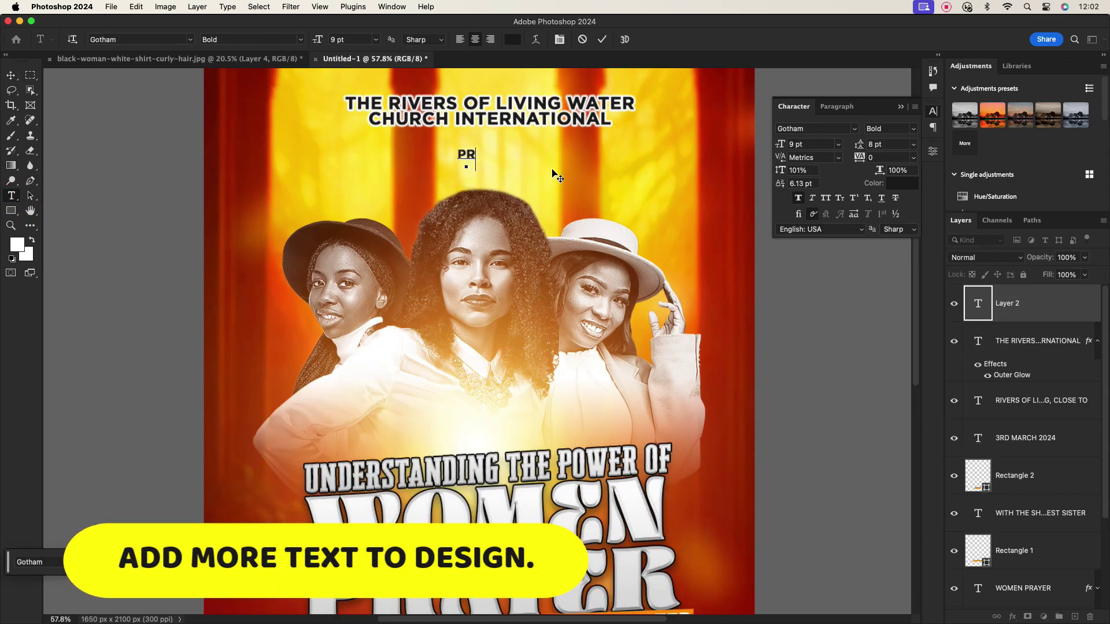
{"action": "type", "text": "ESE"}
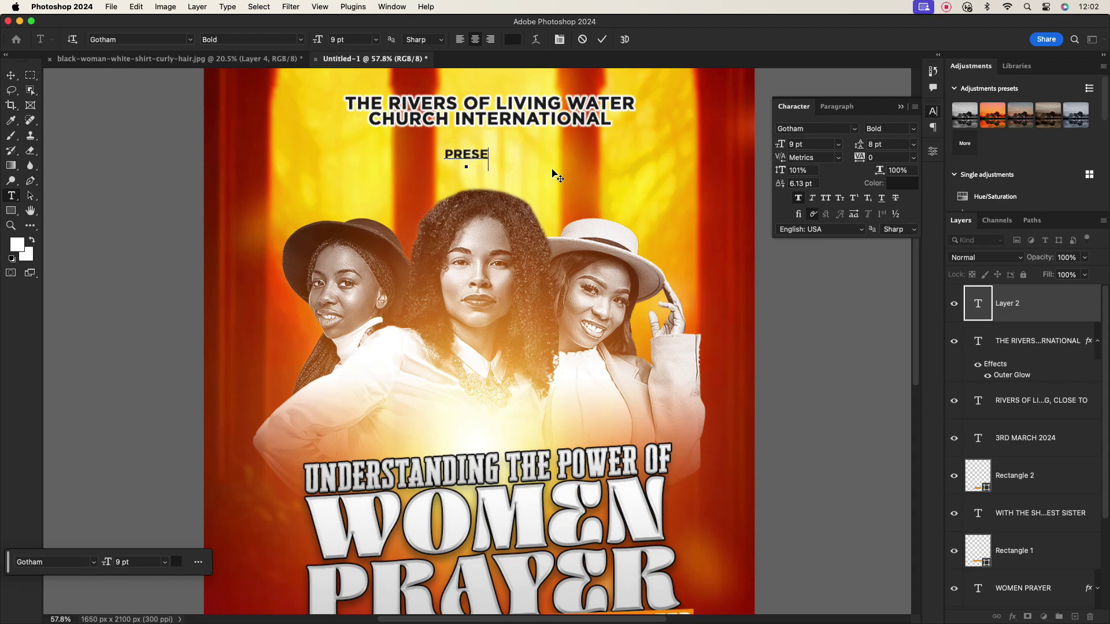
{"action": "type", "text": "NTS"}
{"action": "left_click", "coordinate": [602, 39]}
Set the PRESENTS text to 6 pt with a tracking of 620.
{"action": "left_click", "coordinate": [838, 144]}
{"action": "left_click", "coordinate": [803, 159]}
{"action": "left_click", "coordinate": [913, 158]}
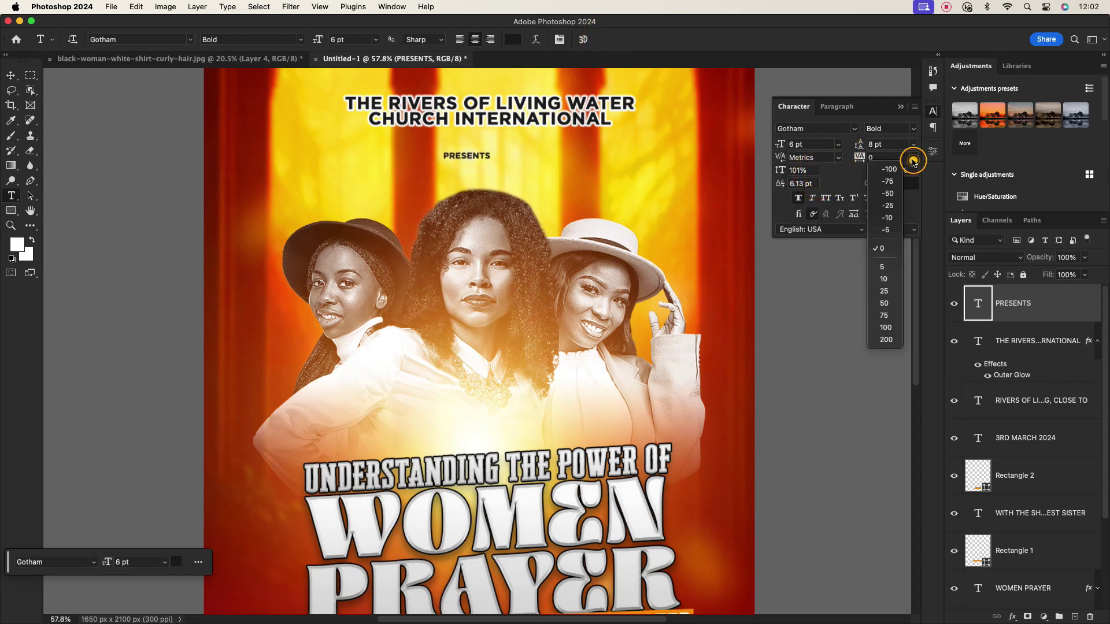
{"action": "left_click", "coordinate": [887, 339]}
{"action": "left_click_drag", "start_coordinate": [863, 159], "coordinate": [877, 158]}
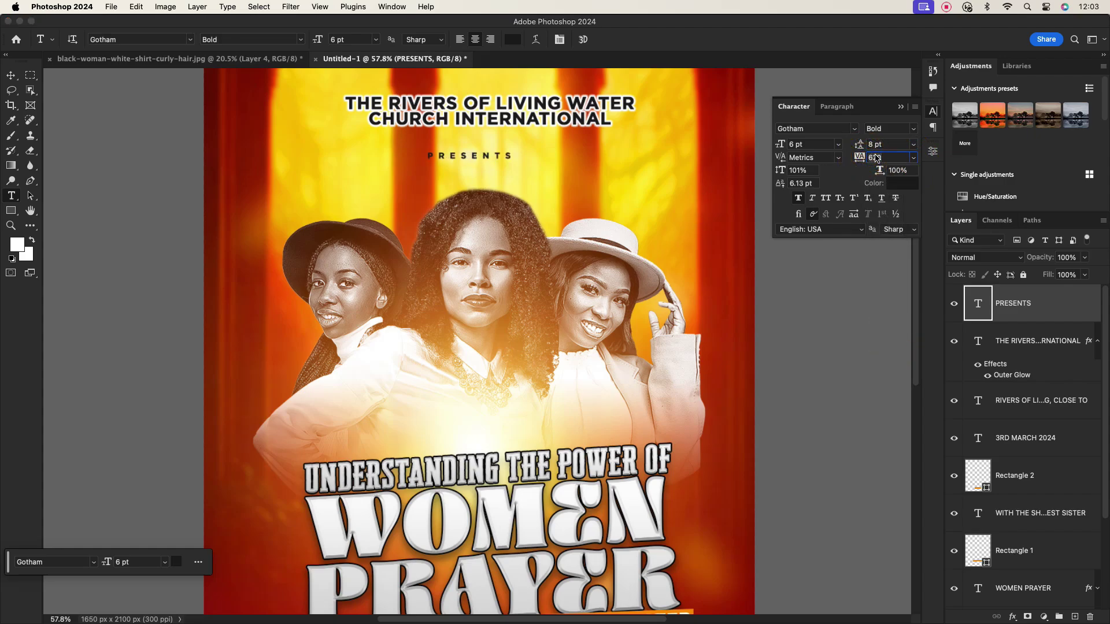
{"action": "left_click", "coordinate": [11, 75]}
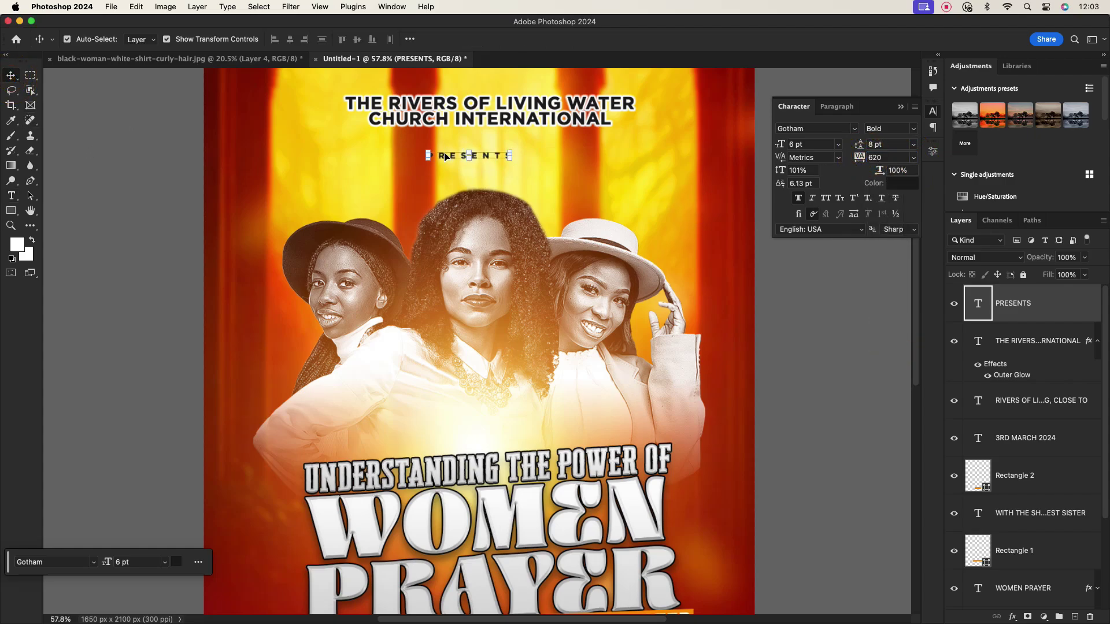
Move the PRESENTS text sideways to centre it beneath the church name.
{"action": "left_click", "coordinate": [770, 270]}
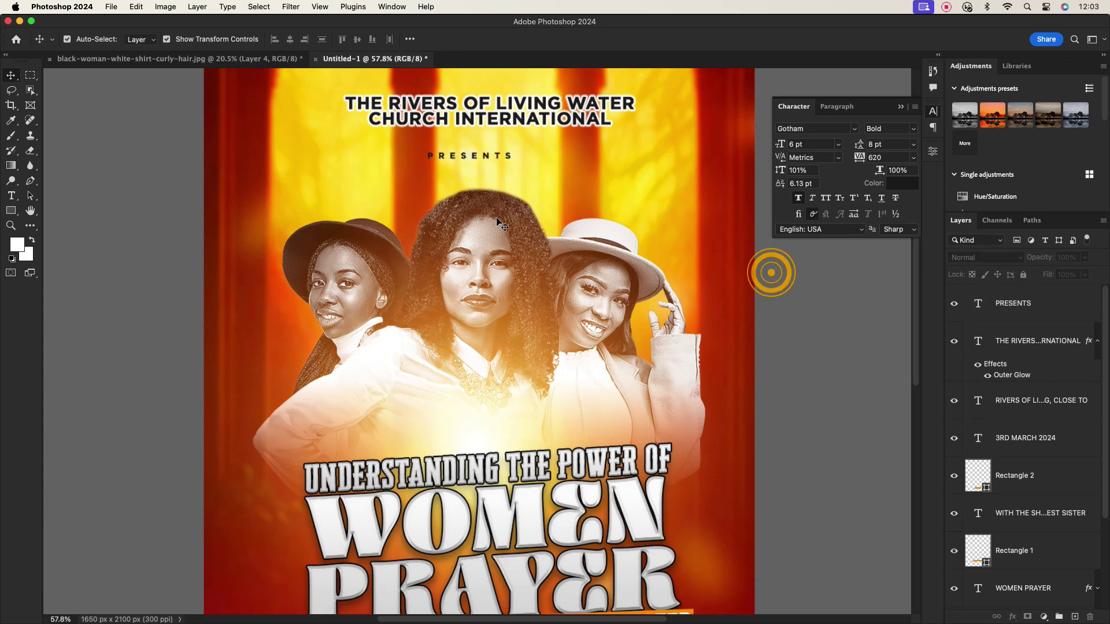
{"action": "left_click_drag", "start_coordinate": [462, 155], "coordinate": [487, 155]}
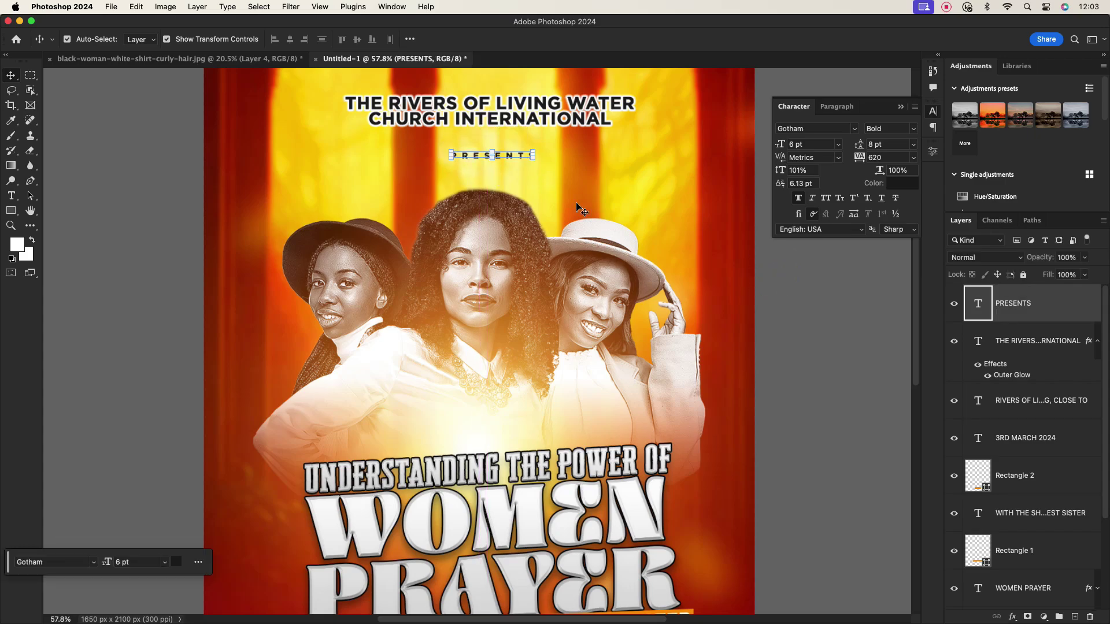
{"action": "left_click", "coordinate": [788, 288]}
{"action": "scroll", "coordinate": [475, 209], "scroll_direction": "down", "scroll_amount": 3}
{"action": "scroll", "coordinate": [503, 226], "scroll_direction": "down", "scroll_amount": 1}
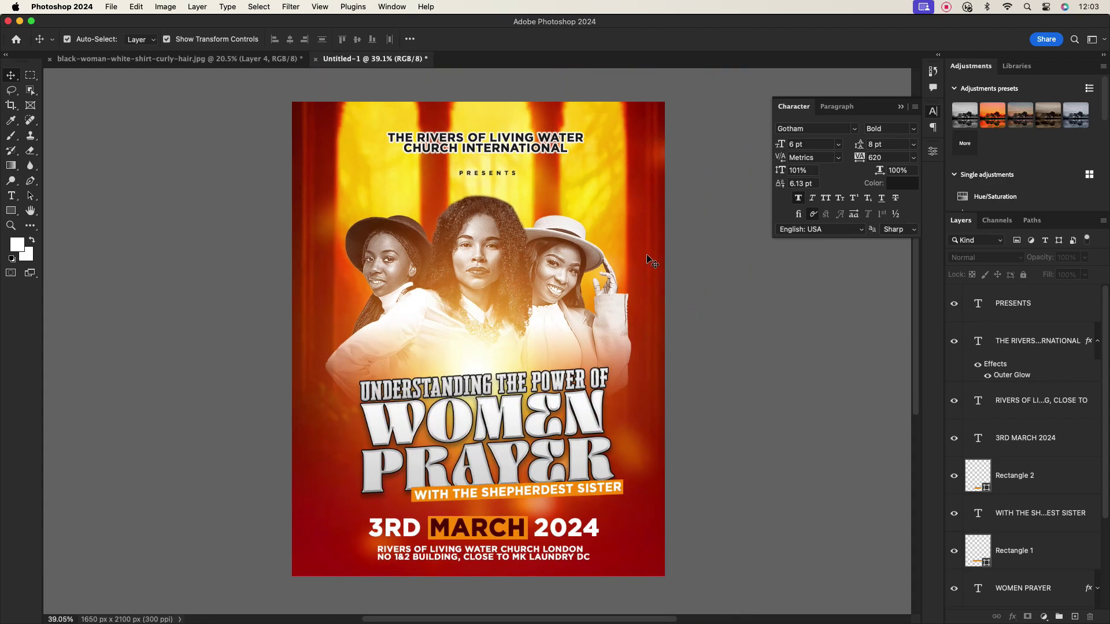
{"action": "scroll", "coordinate": [728, 318], "scroll_direction": "up", "scroll_amount": 2}
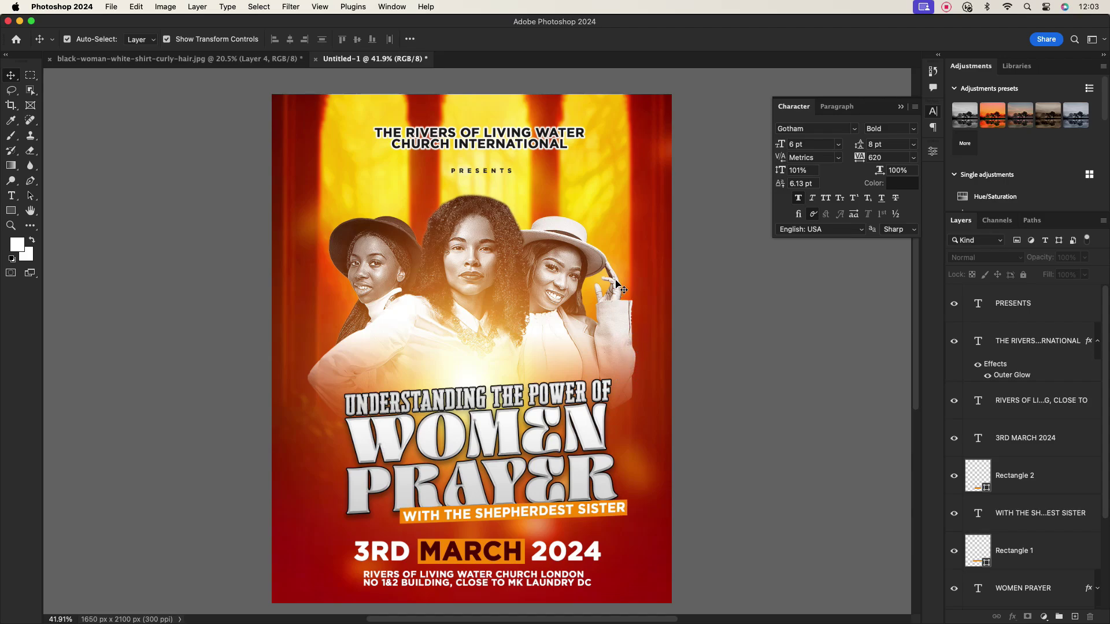
{"action": "left_click", "coordinate": [1028, 309]}
{"action": "left_click", "coordinate": [228, 174]}
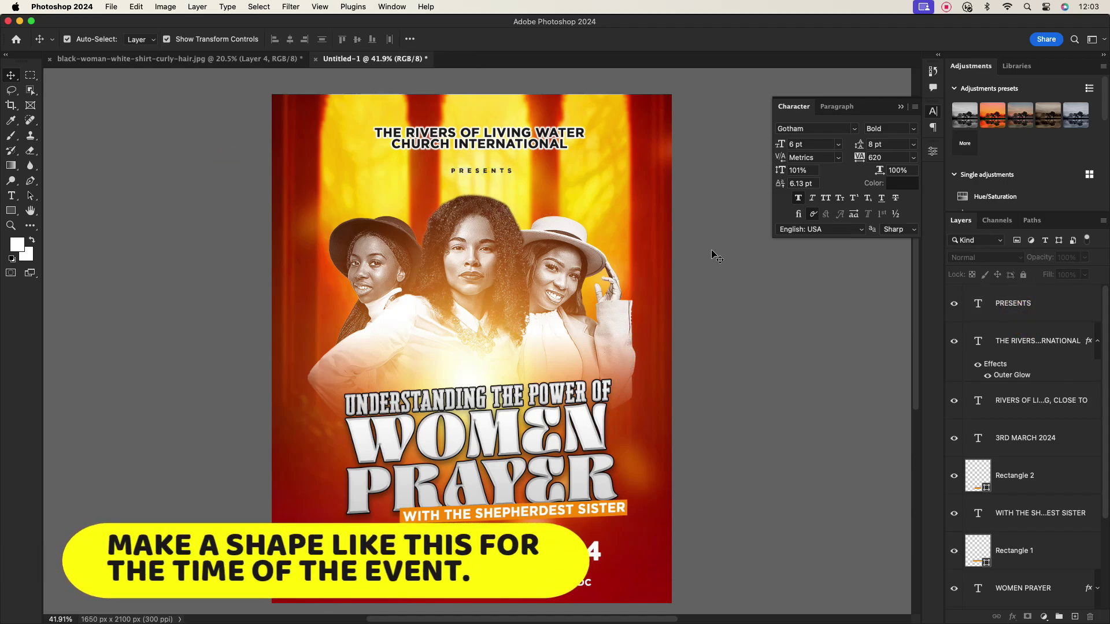
Draw a black rectangle about 200 px wide and 438 px high near the poster's upper-right corner, overhanging the top edge.
{"action": "right_click", "coordinate": [11, 210]}
{"action": "left_click", "coordinate": [63, 207]}
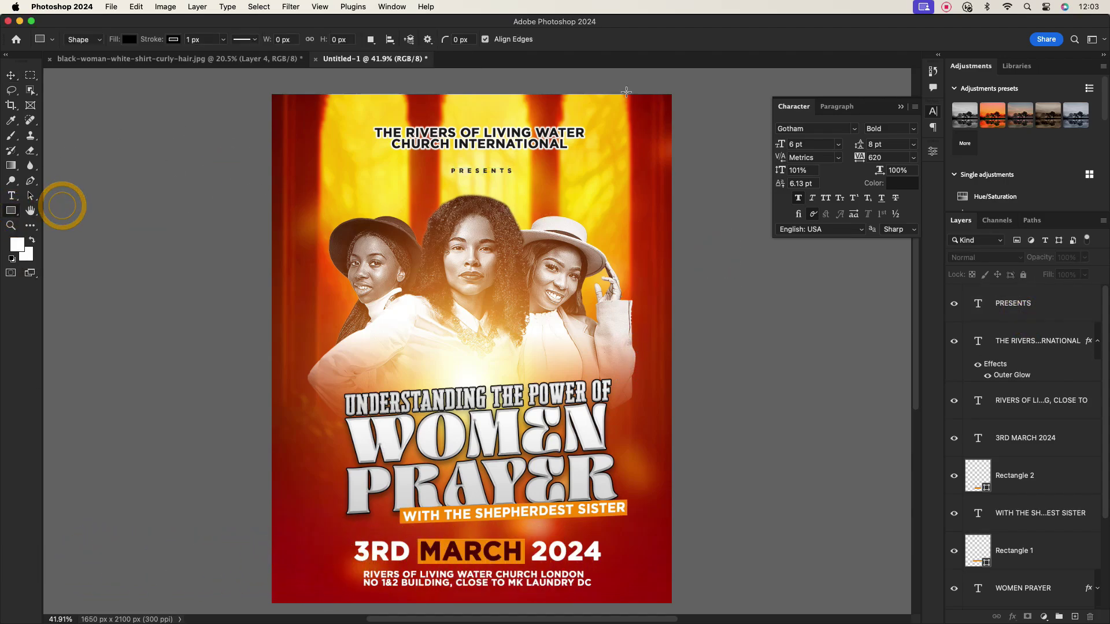
{"action": "left_click_drag", "start_coordinate": [612, 79], "coordinate": [660, 185]}
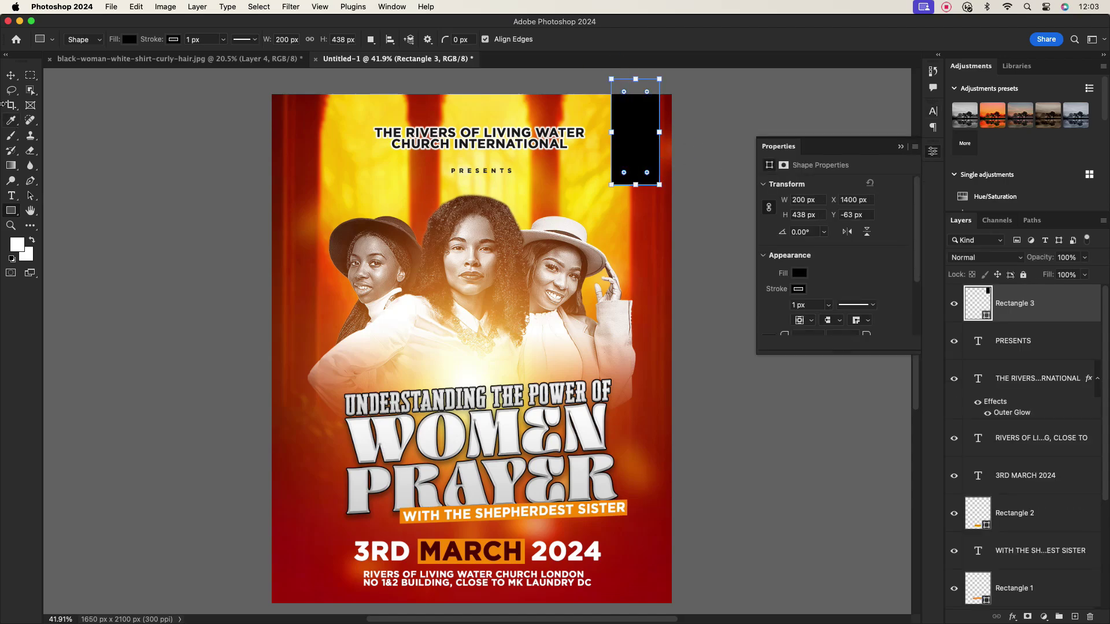
Skew the black rectangle by raising its lower-left corner so its bottom edge slants, and apply the transform.
{"action": "left_click", "coordinate": [11, 75]}
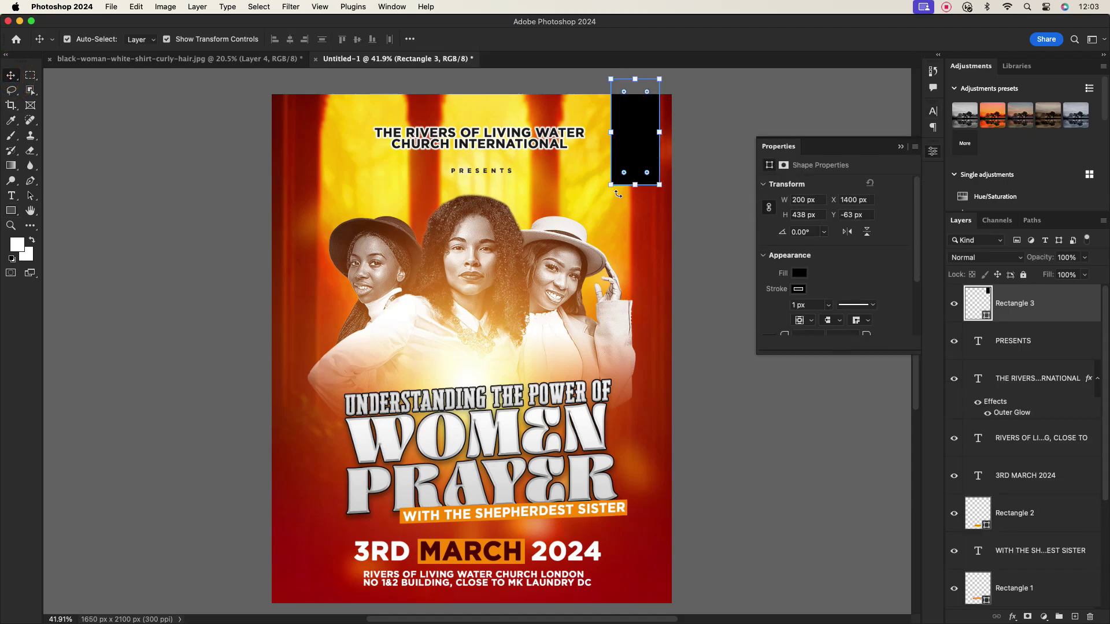
{"action": "left_click_drag", "start_coordinate": [611, 185], "coordinate": [612, 169]}
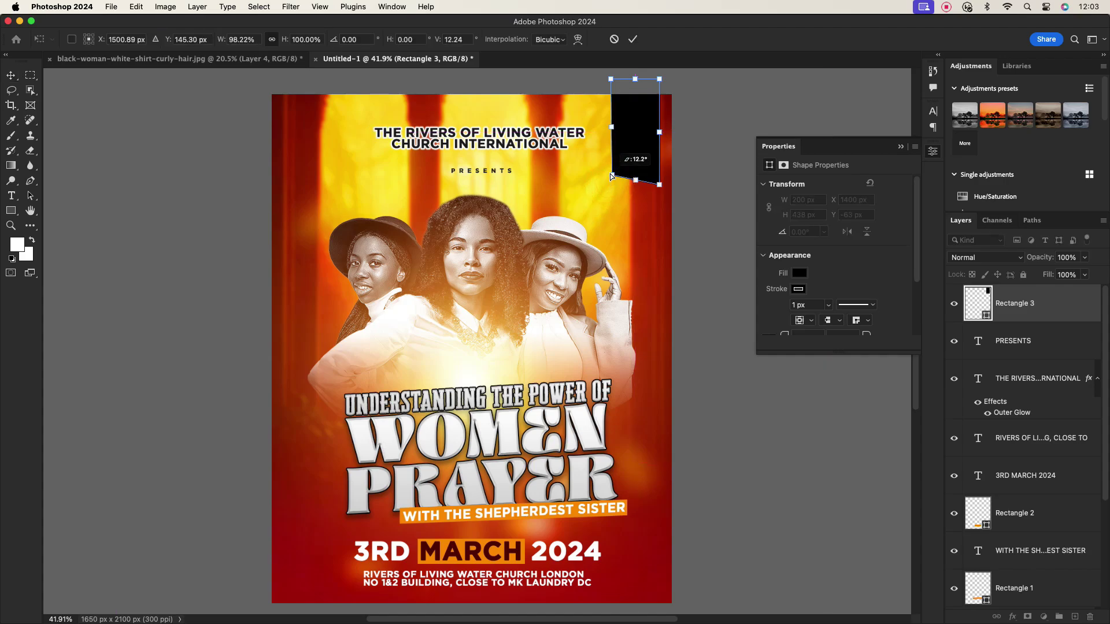
{"action": "left_click", "coordinate": [636, 42]}
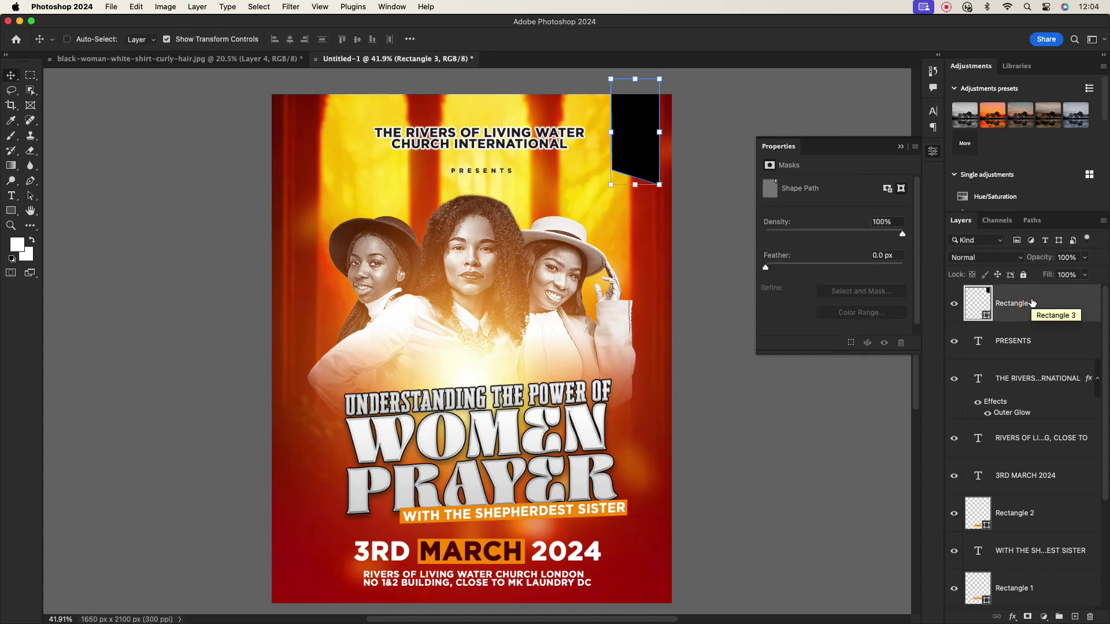
Duplicate the slanted black shape and clear the layer style from the copy.
{"action": "key", "text": "super+j"}
{"action": "double_click", "coordinate": [1016, 295]}
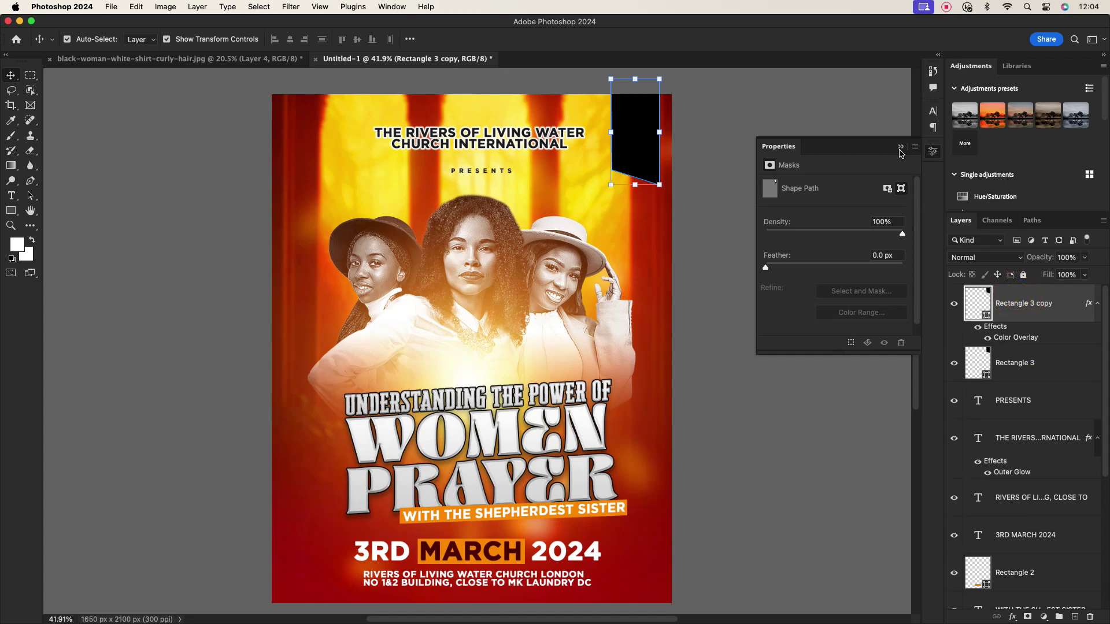
{"action": "left_click", "coordinate": [900, 147]}
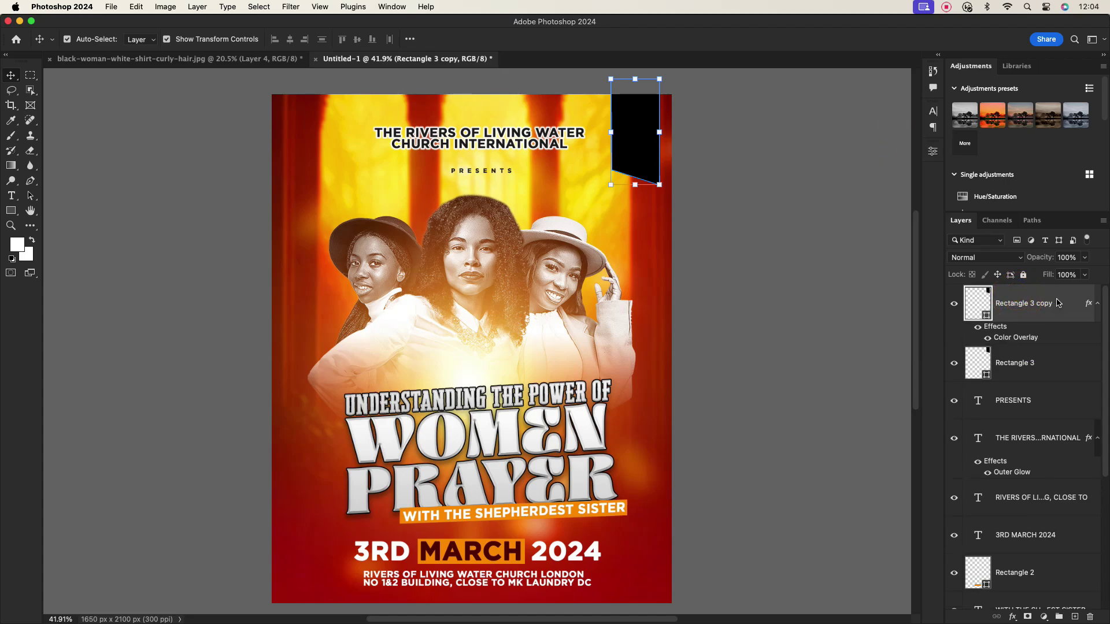
{"action": "right_click", "coordinate": [1059, 303]}
{"action": "left_click", "coordinate": [1005, 212]}
Give the duplicated slanted shape a Color Overlay with default blending in dark red a70a08, sampled from the poster.
{"action": "double_click", "coordinate": [1061, 302]}
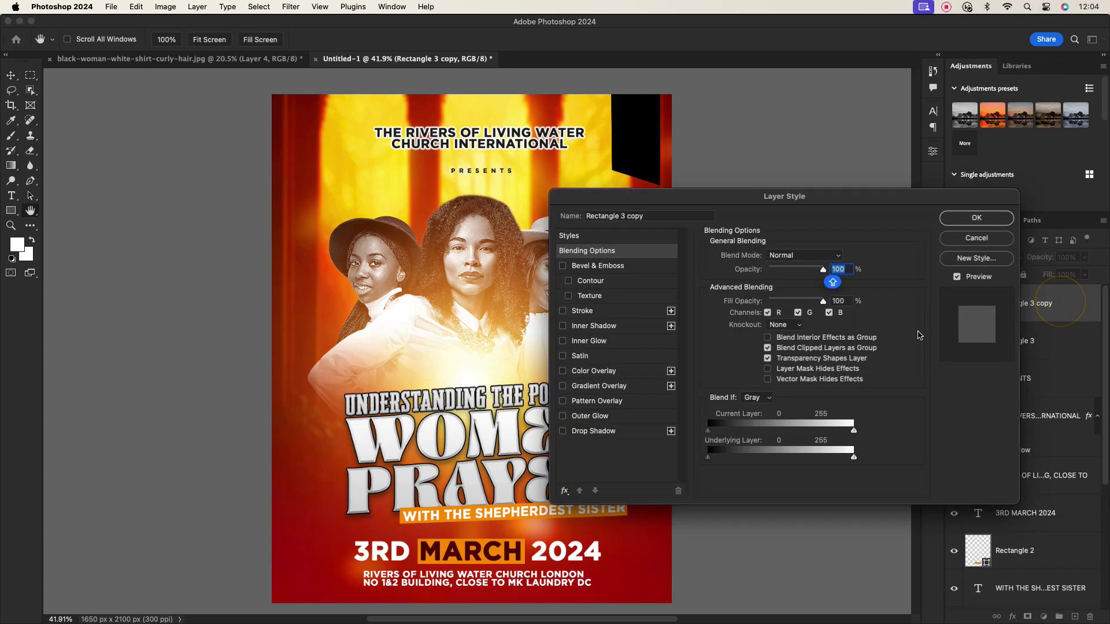
{"action": "left_click", "coordinate": [592, 371]}
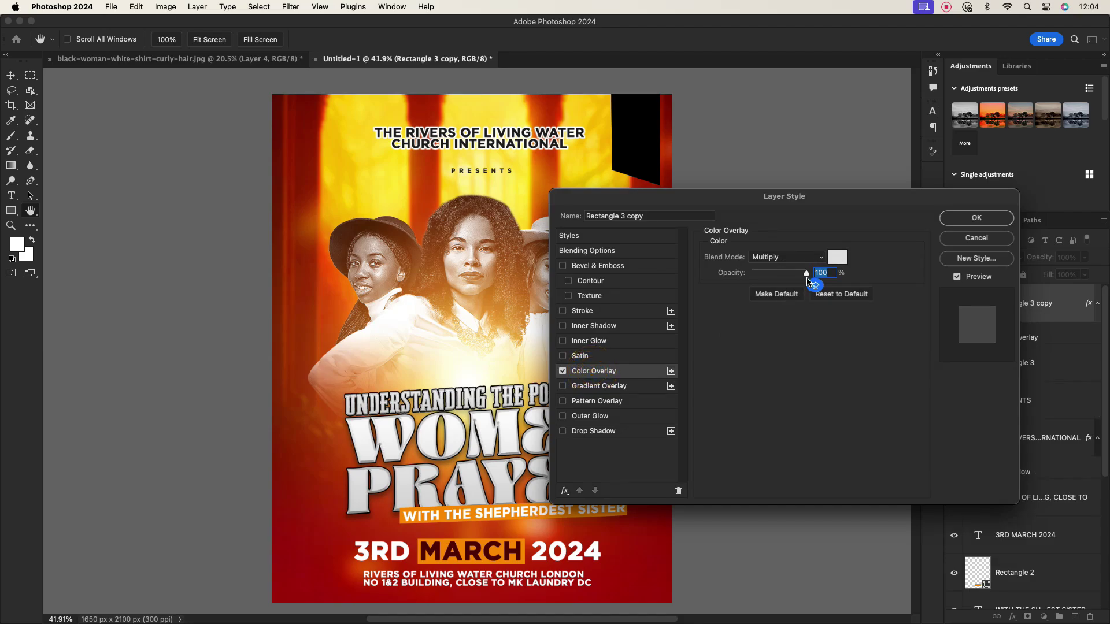
{"action": "left_click_drag", "start_coordinate": [832, 196], "coordinate": [755, 240]}
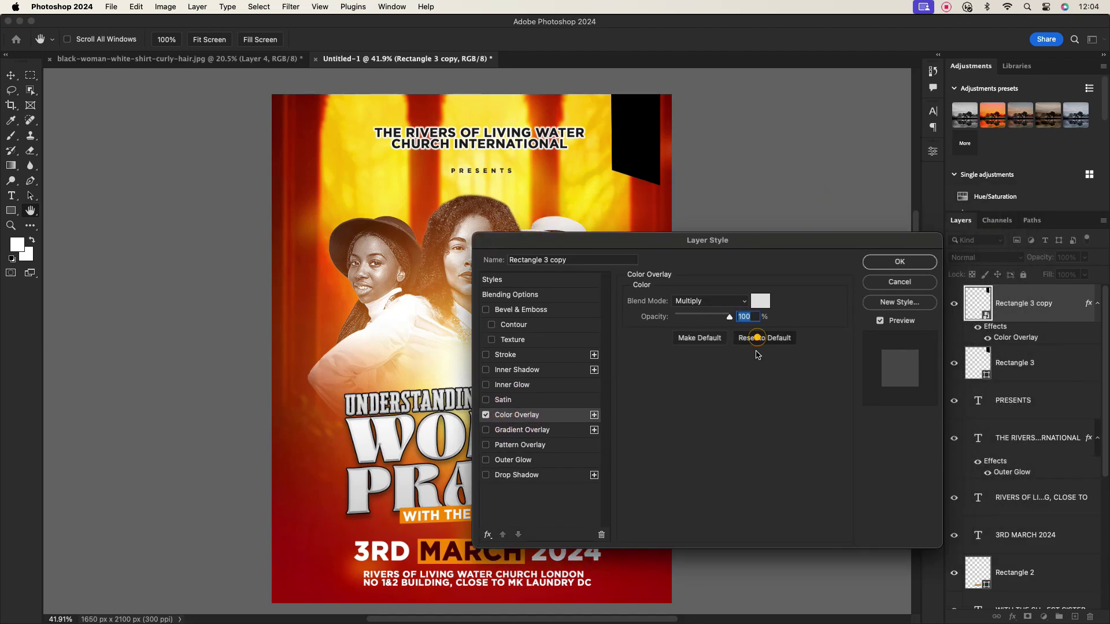
{"action": "left_click", "coordinate": [764, 338]}
{"action": "left_click", "coordinate": [761, 301]}
{"action": "left_click", "coordinate": [642, 586]}
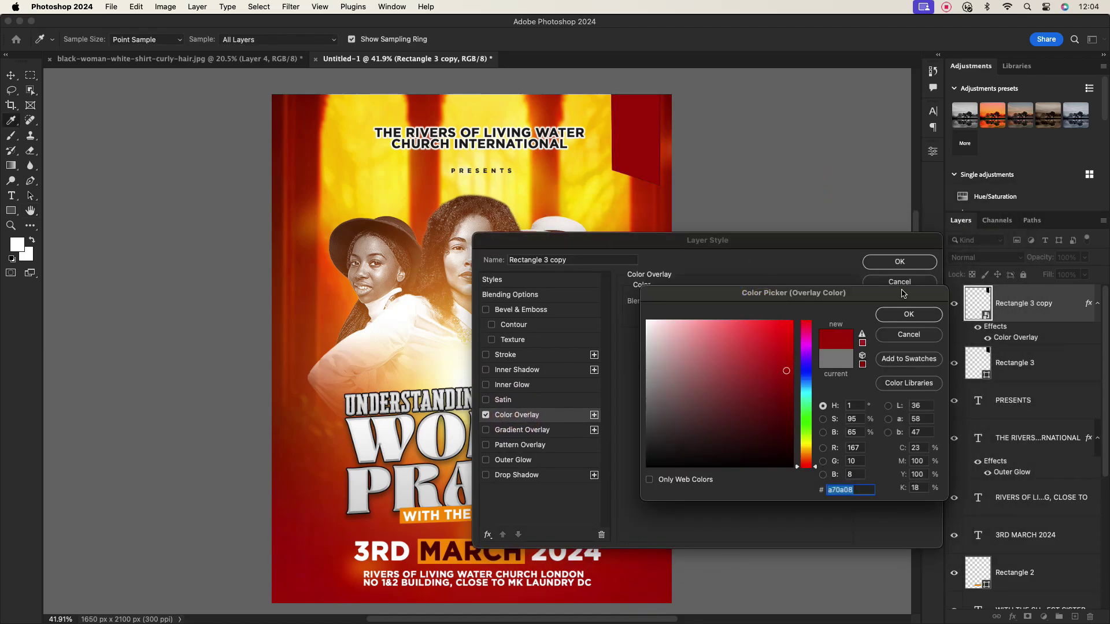
{"action": "left_click", "coordinate": [906, 316]}
{"action": "left_click", "coordinate": [903, 263]}
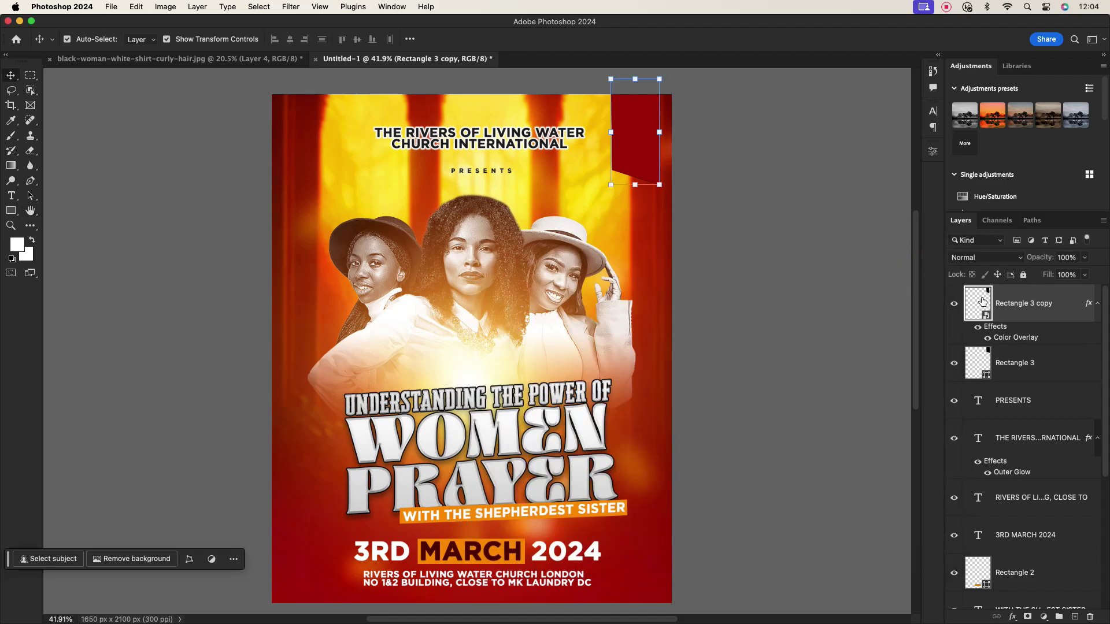
Offset the black slanted shape beneath the red one by 30 px to the left and 10 px down.
{"action": "left_click", "coordinate": [1053, 308]}
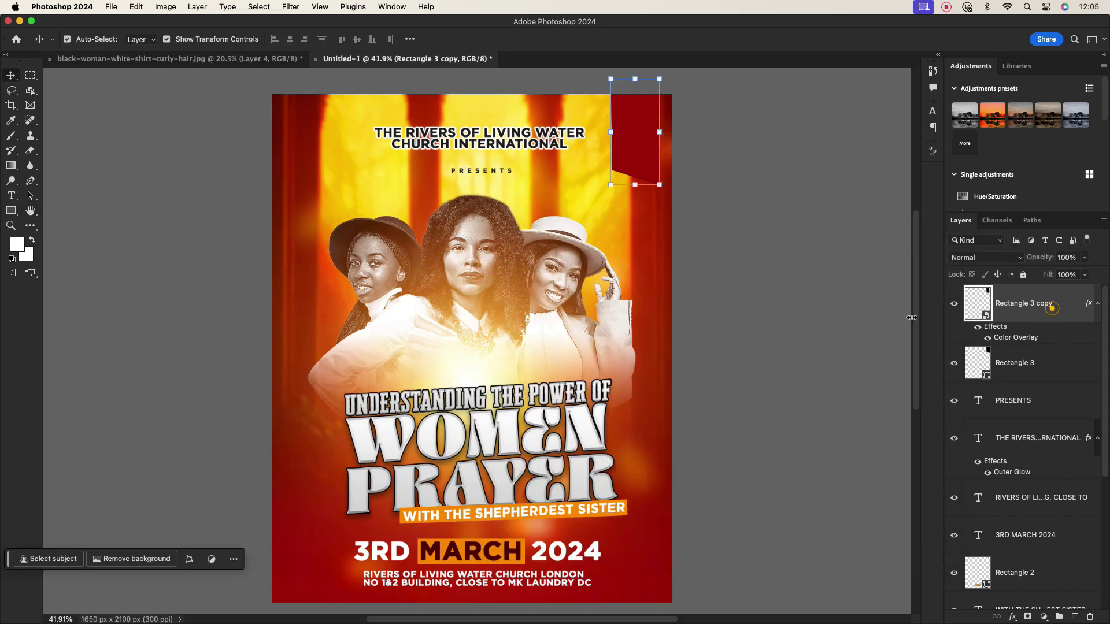
{"action": "left_click", "coordinate": [976, 364]}
{"action": "key", "text": "shift+Left"}
{"action": "key", "text": "shift+Left"}
{"action": "key", "text": "shift+Left"}
{"action": "key", "text": "shift+Down"}
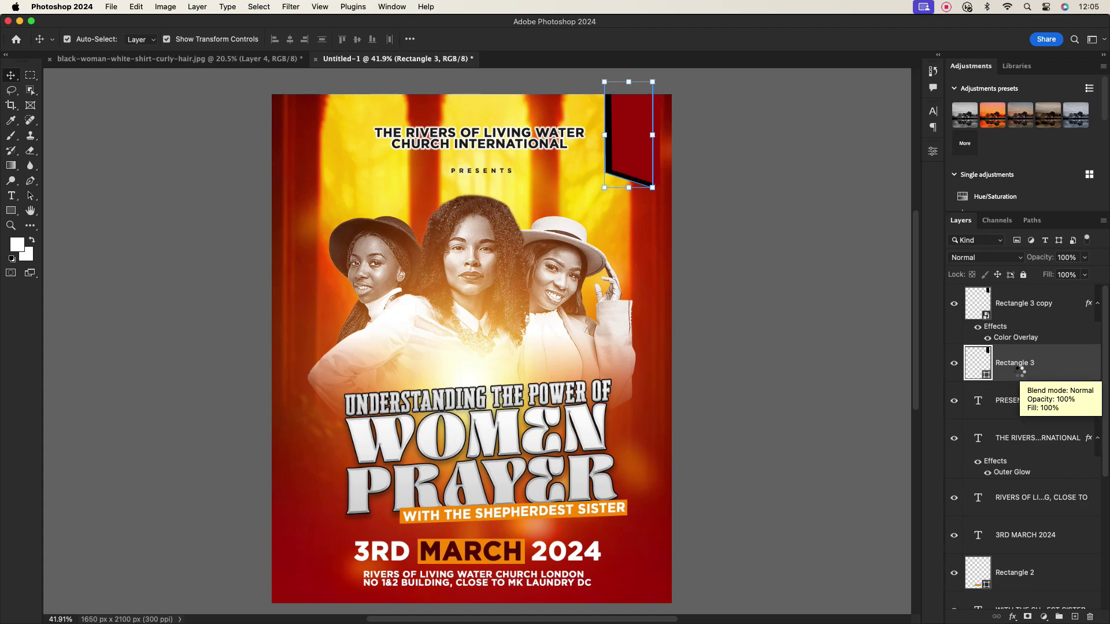
{"action": "double_click", "coordinate": [978, 364]}
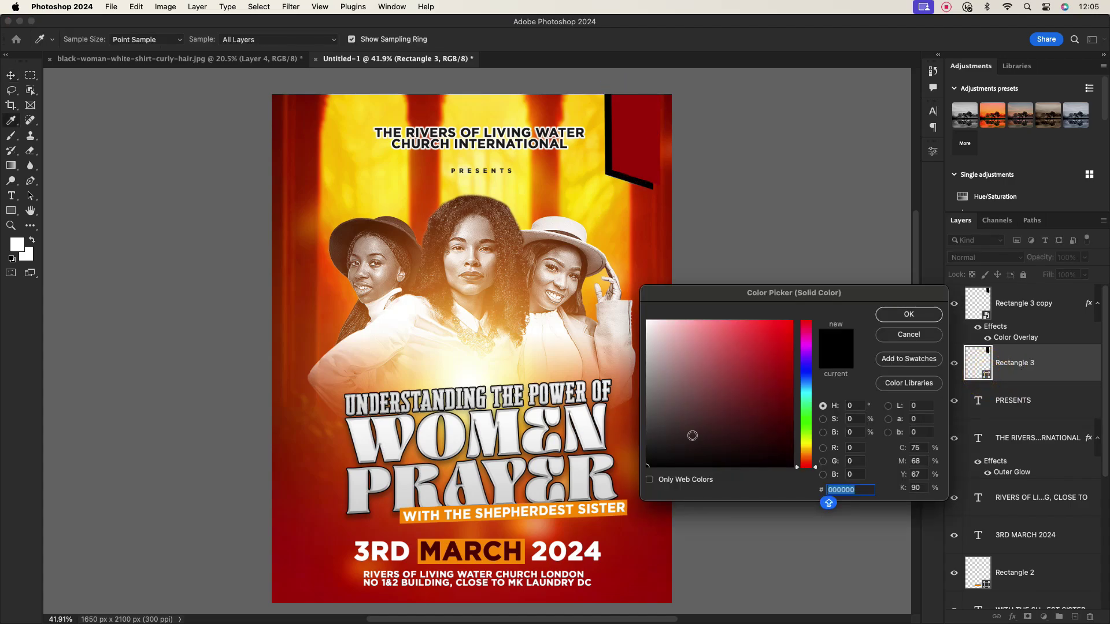
{"action": "type", "text": "ffffff"}
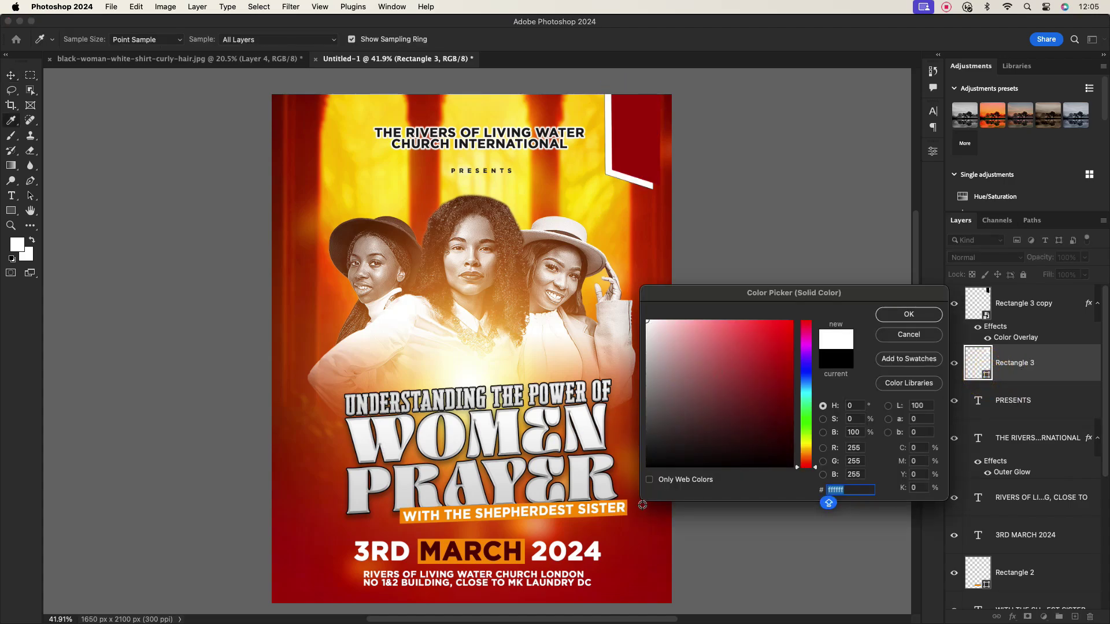
{"action": "key", "text": "Escape"}
Add the two-line text "55 PM" near the poster's upper-left corner and scale it up to about 468%.
{"action": "scroll", "coordinate": [711, 224], "scroll_direction": "down", "scroll_amount": 2}
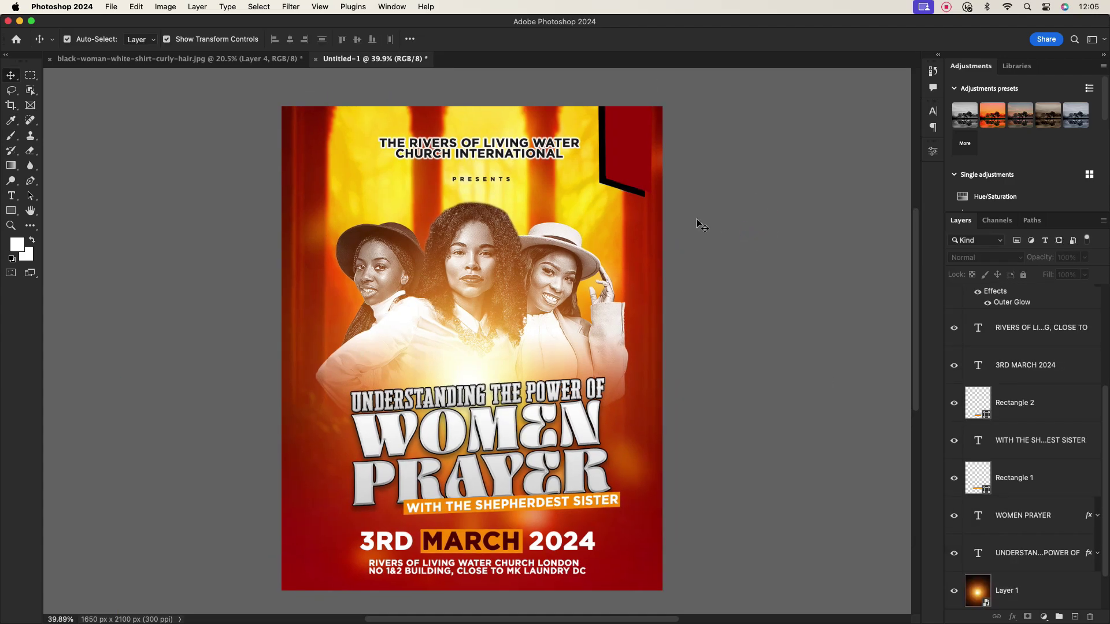
{"action": "scroll", "coordinate": [1066, 389], "scroll_direction": "down", "scroll_amount": 2}
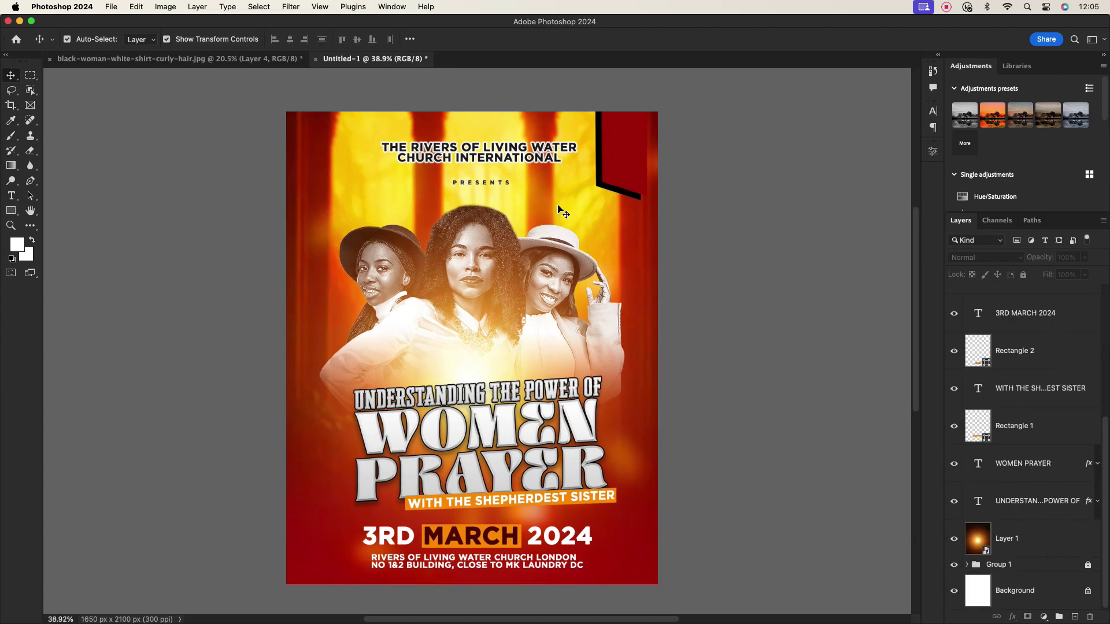
{"action": "scroll", "coordinate": [624, 167], "scroll_direction": "up", "scroll_amount": 3}
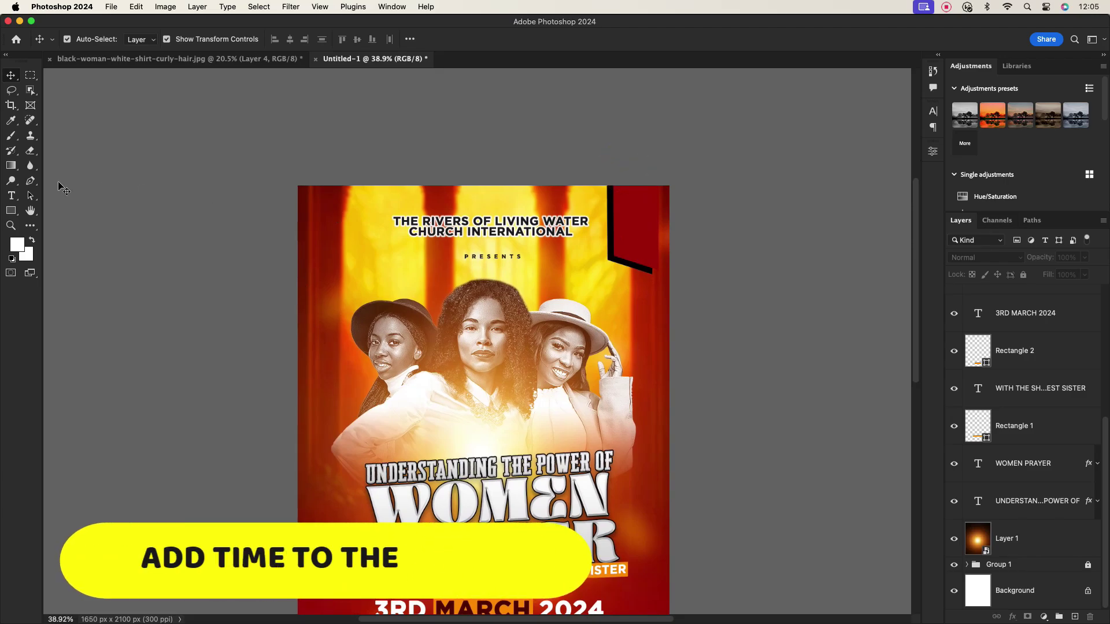
{"action": "left_click", "coordinate": [11, 196]}
{"action": "left_click", "coordinate": [323, 252]}
{"action": "key", "text": "BackSpace"}
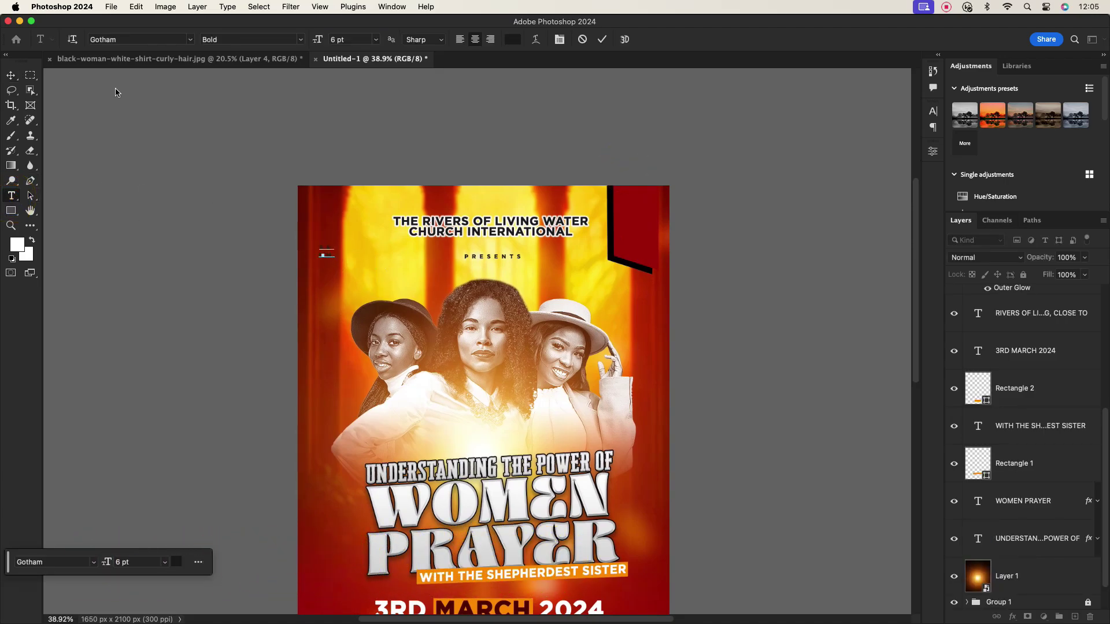
{"action": "left_click", "coordinate": [10, 75]}
{"action": "left_click_drag", "start_coordinate": [333, 253], "coordinate": [393, 253]}
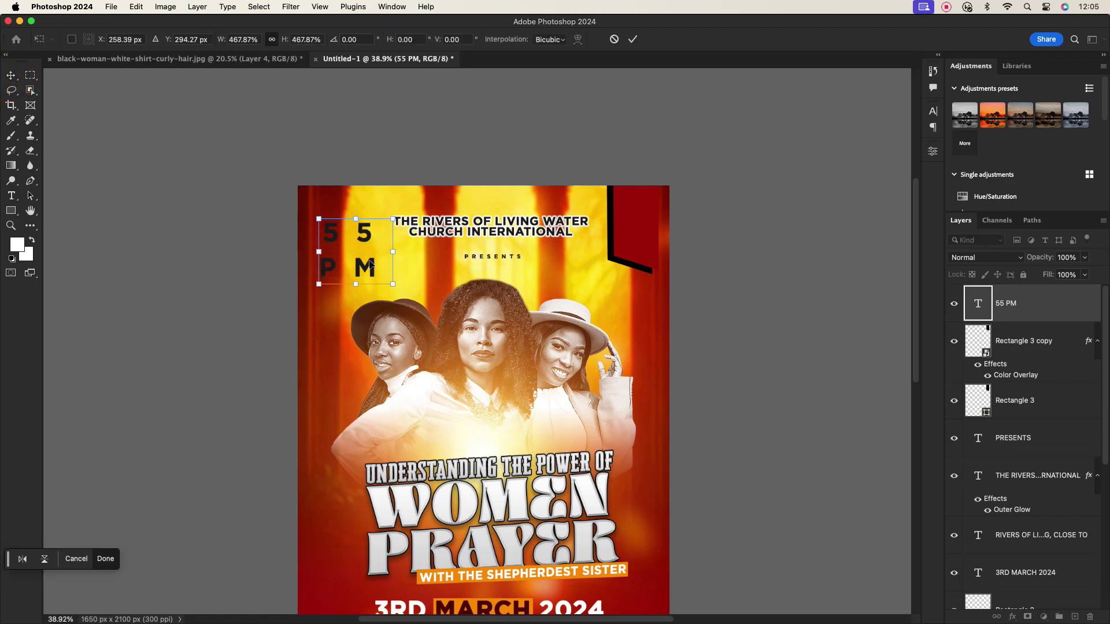
Apply the scaling of the event-time text and set its tracking to 0.
{"action": "left_click", "coordinate": [934, 111]}
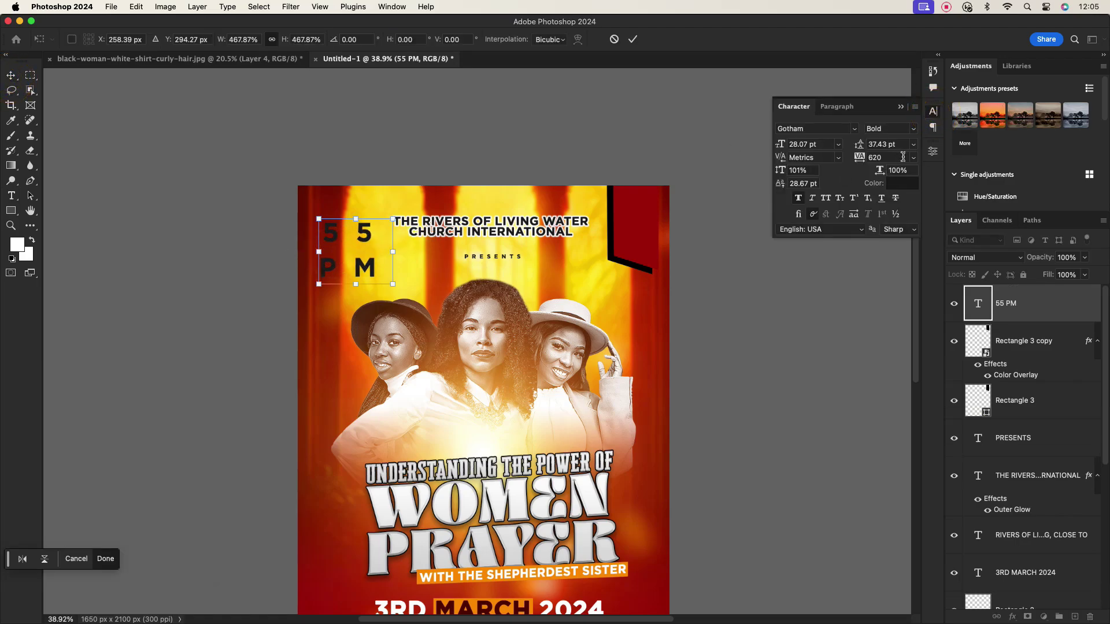
{"action": "left_click", "coordinate": [911, 157]}
{"action": "left_click", "coordinate": [632, 38]}
{"action": "left_click", "coordinate": [913, 157]}
{"action": "left_click", "coordinate": [884, 248]}
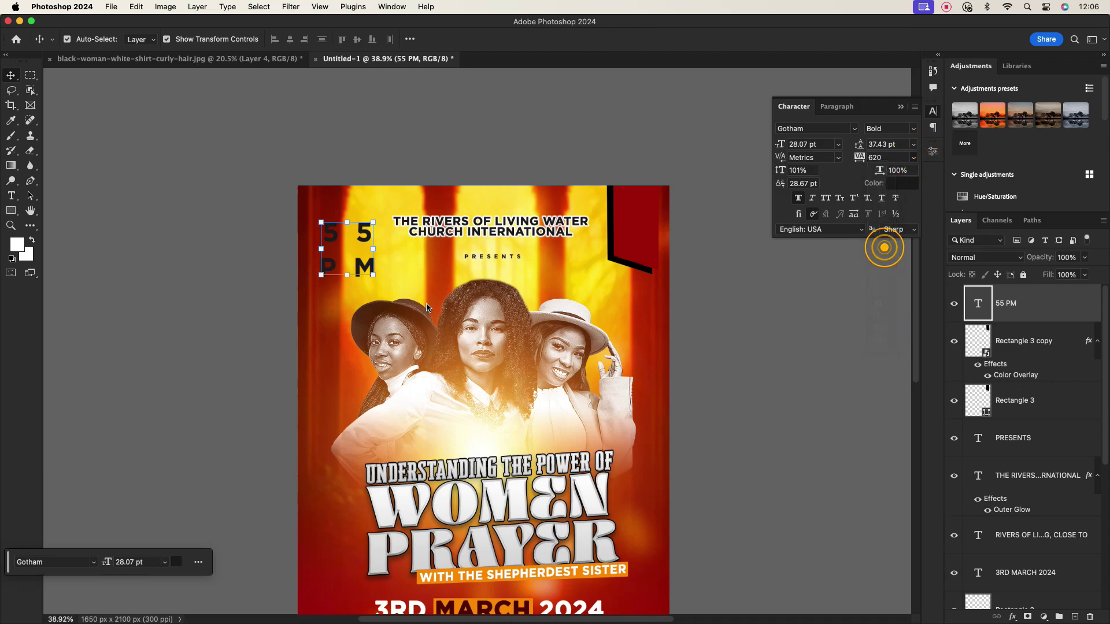
Move the event-time text onto the red tag and correct it to read "05 PM".
{"action": "left_click_drag", "start_coordinate": [341, 243], "coordinate": [639, 228]}
{"action": "double_click", "coordinate": [636, 207]}
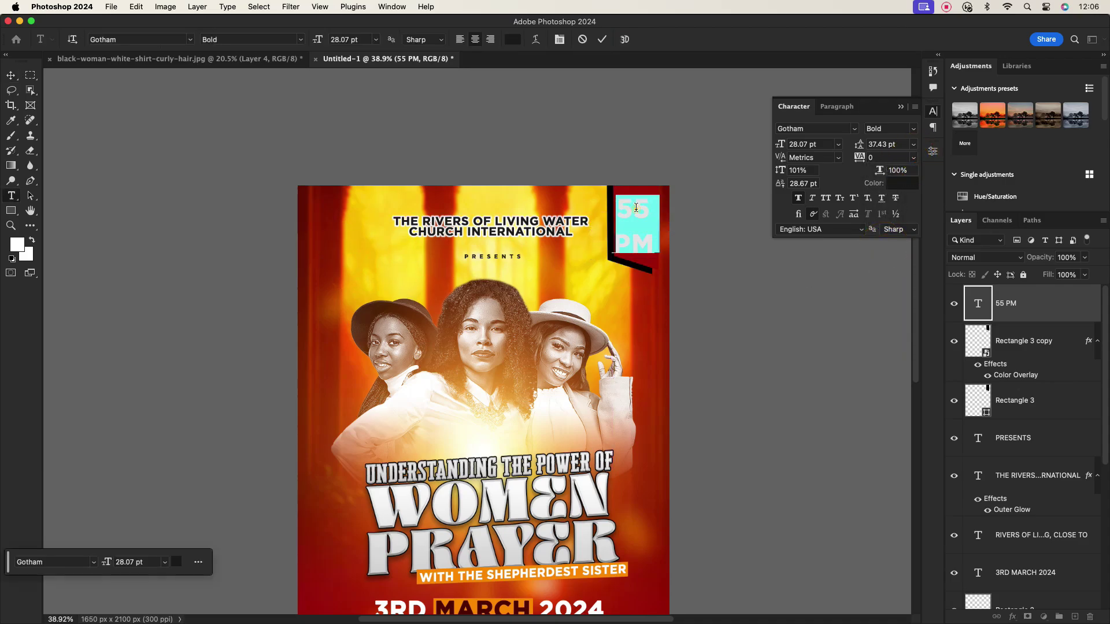
{"action": "left_click", "coordinate": [641, 201]}
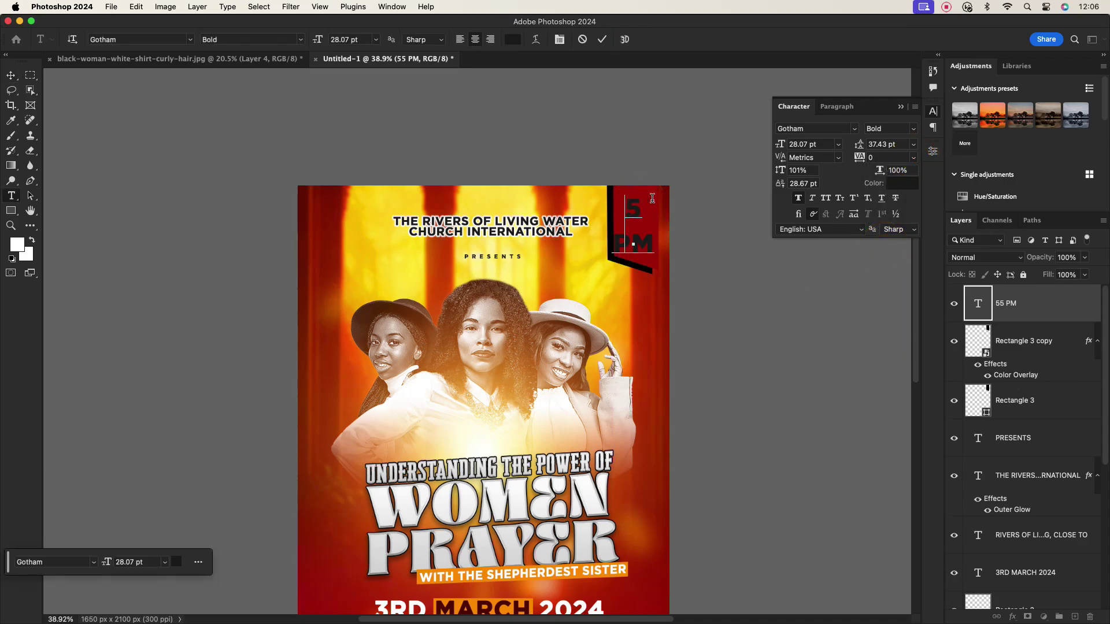
{"action": "left_click", "coordinate": [602, 39]}
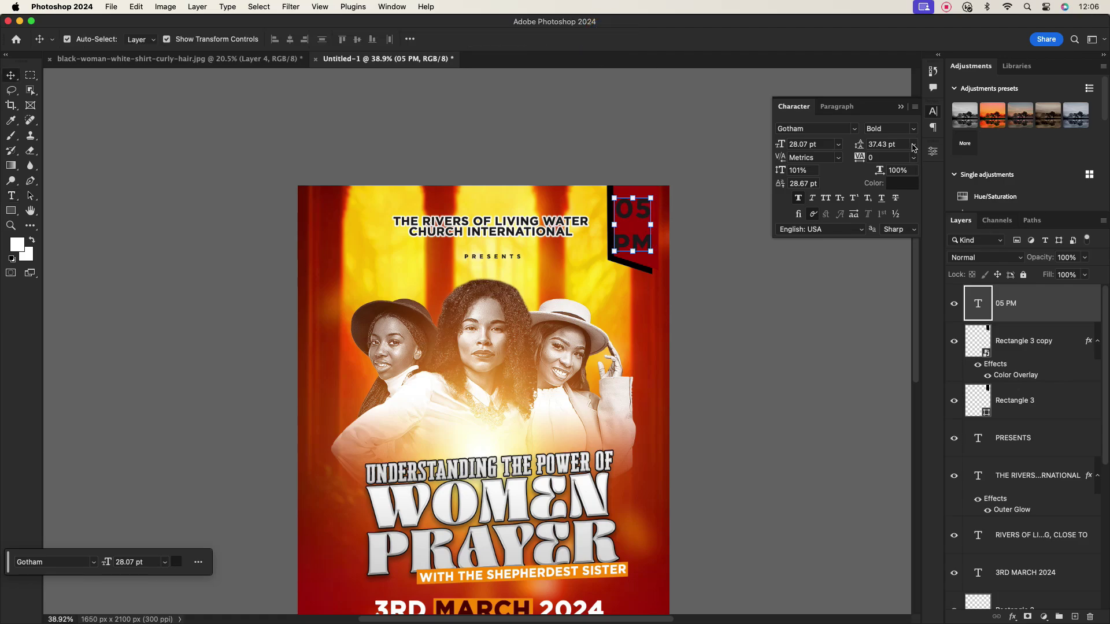
Set the leading of the 05 PM text to 24 pt and move it down slightly within the tag.
{"action": "left_click", "coordinate": [914, 146]}
{"action": "left_click", "coordinate": [886, 282]}
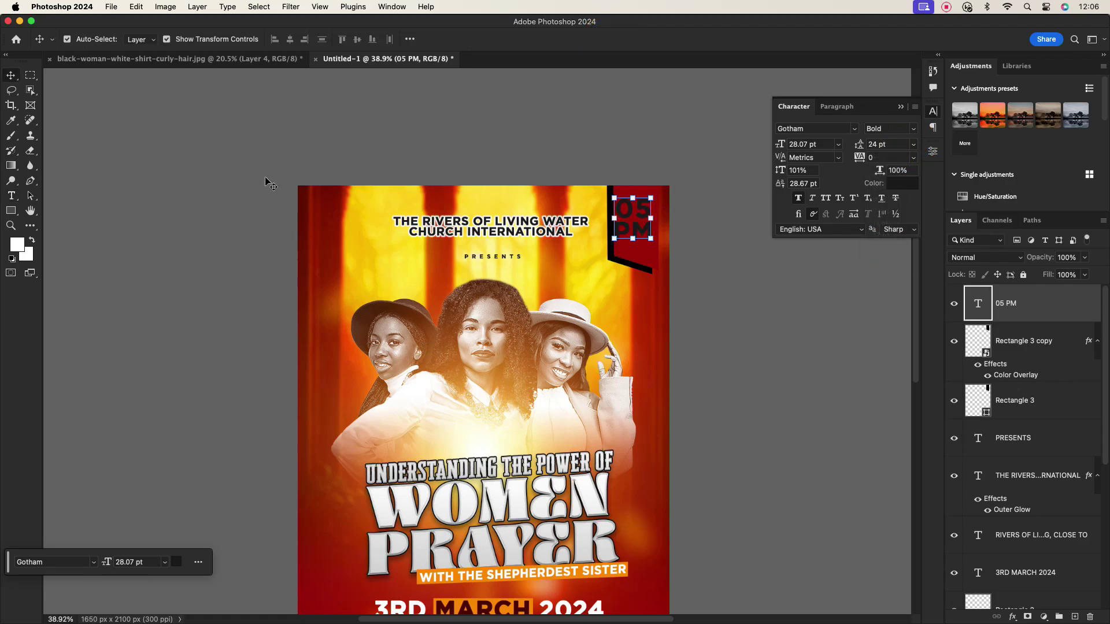
{"action": "left_click_drag", "start_coordinate": [634, 219], "coordinate": [636, 233]}
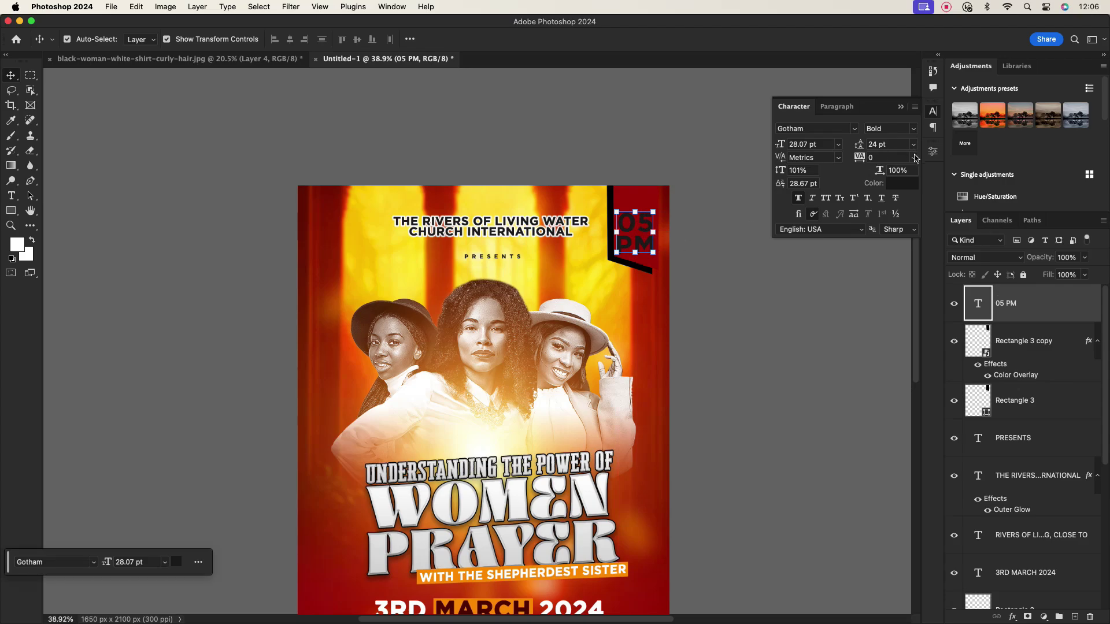
Tighten the 05 PM text's tracking to -75 and scale it down to about 24 pt inside the red tag.
{"action": "left_click", "coordinate": [915, 158]}
{"action": "left_click", "coordinate": [887, 193]}
{"action": "left_click", "coordinate": [914, 157]}
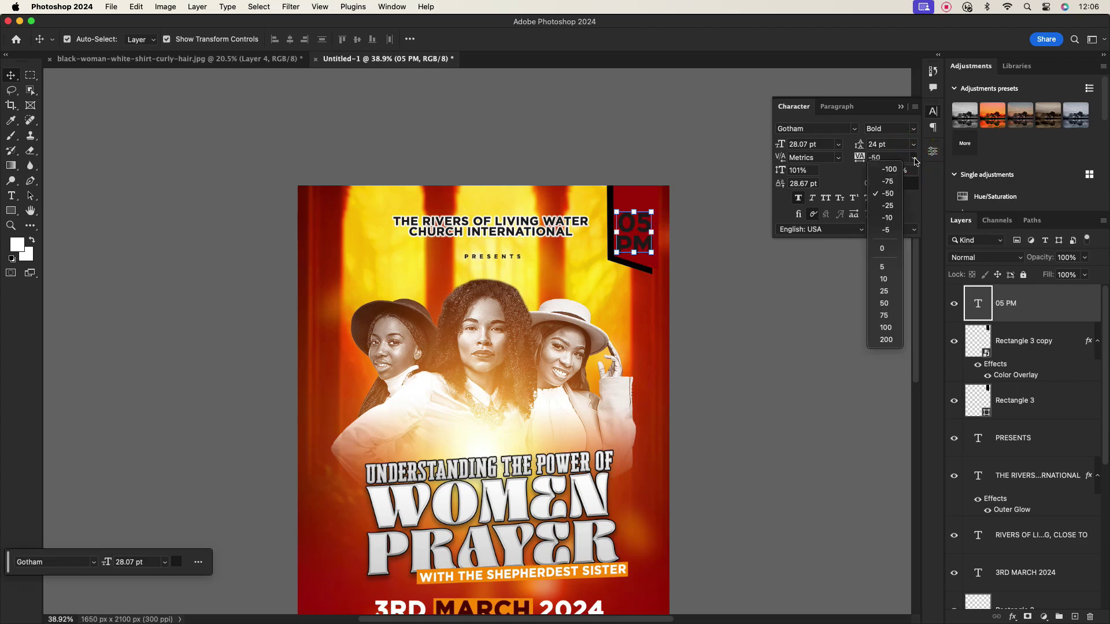
{"action": "left_click", "coordinate": [888, 182]}
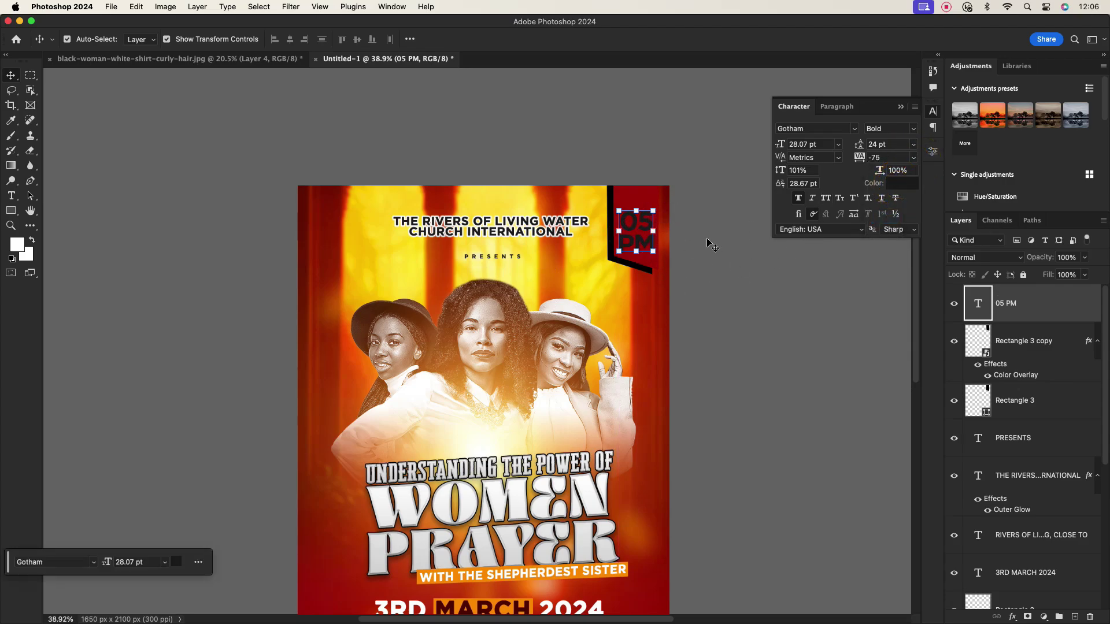
{"action": "left_click_drag", "start_coordinate": [655, 233], "coordinate": [648, 231]}
{"action": "left_click", "coordinate": [630, 41]}
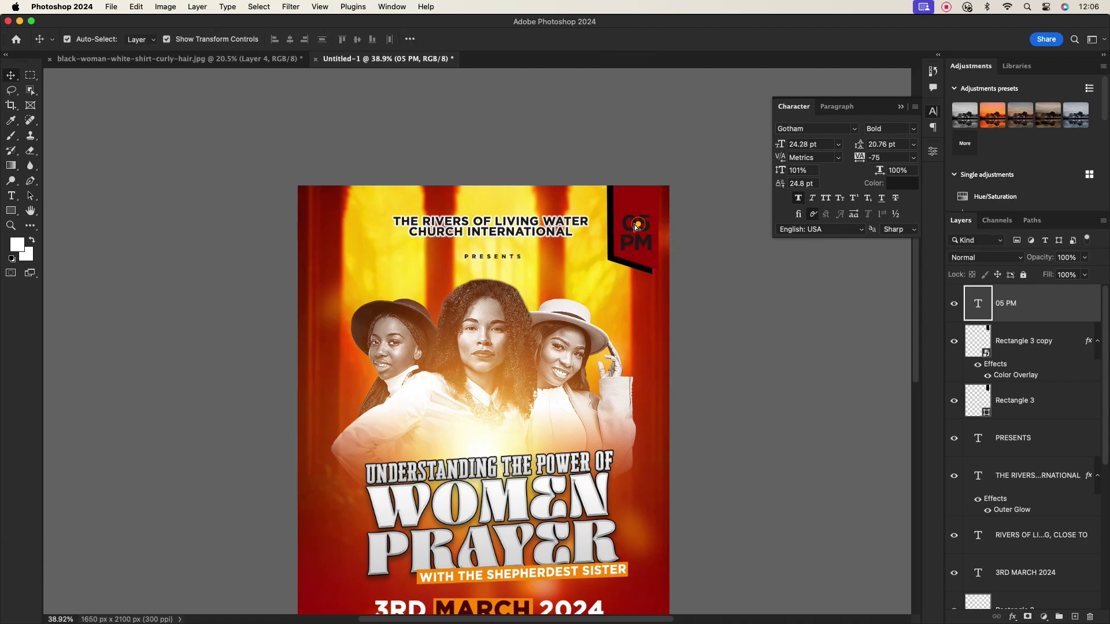
Recolor the 05 PM text with a yellow sampled from the poster's background and deselect it.
{"action": "left_click", "coordinate": [902, 183]}
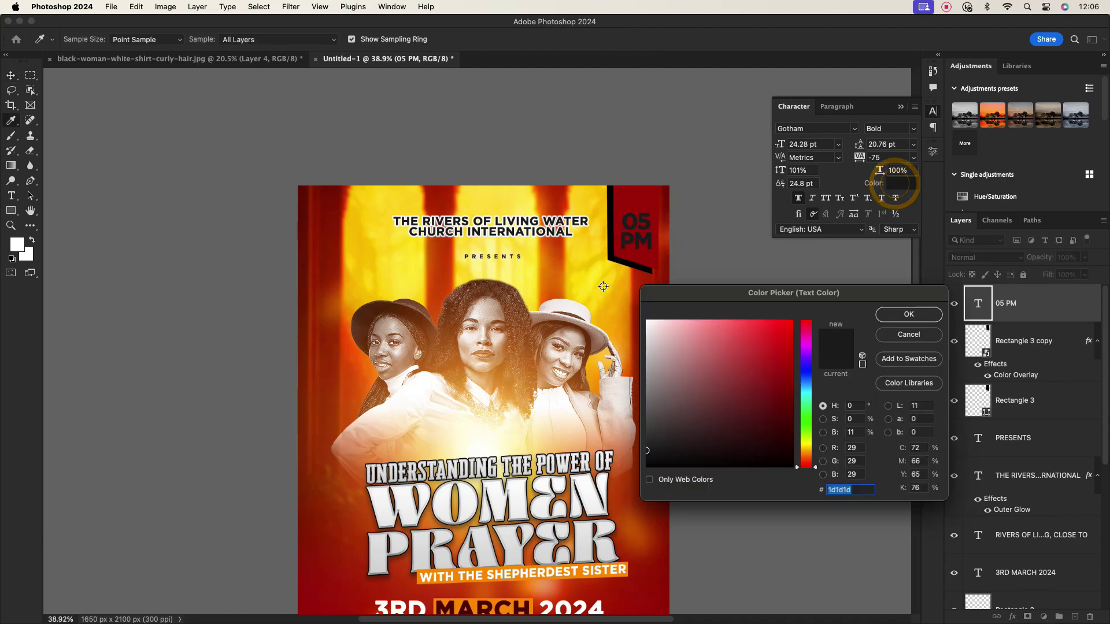
{"action": "left_click", "coordinate": [595, 281]}
{"action": "left_click", "coordinate": [912, 316]}
{"action": "left_click", "coordinate": [743, 302]}
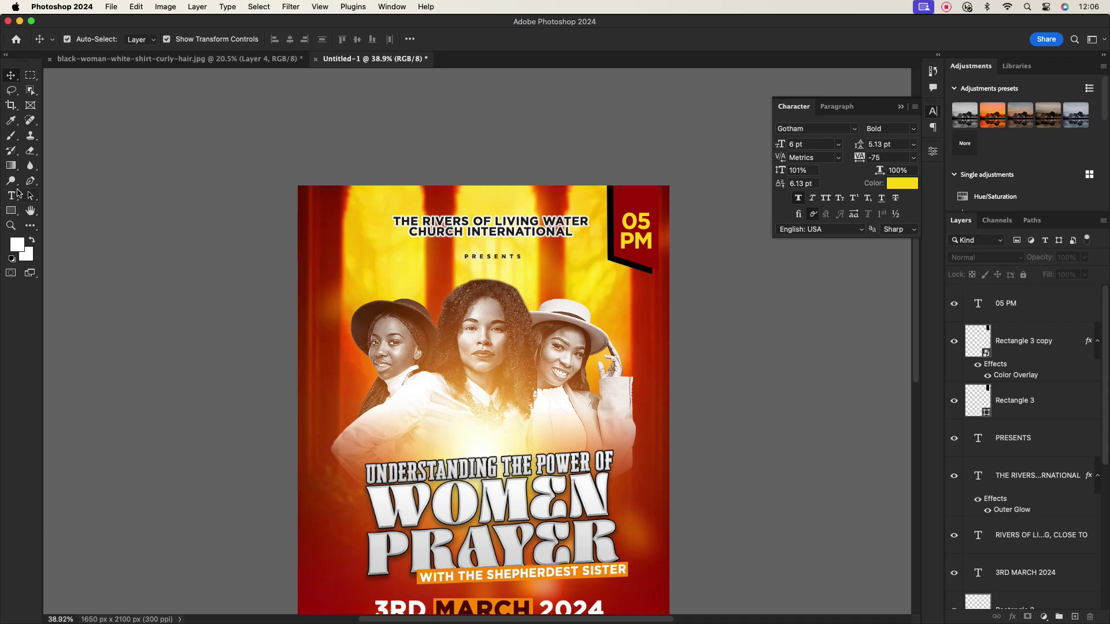
Add the 6 pt text "TIME:" near the poster's upper-left side.
{"action": "left_click", "coordinate": [11, 196]}
{"action": "left_click", "coordinate": [308, 260]}
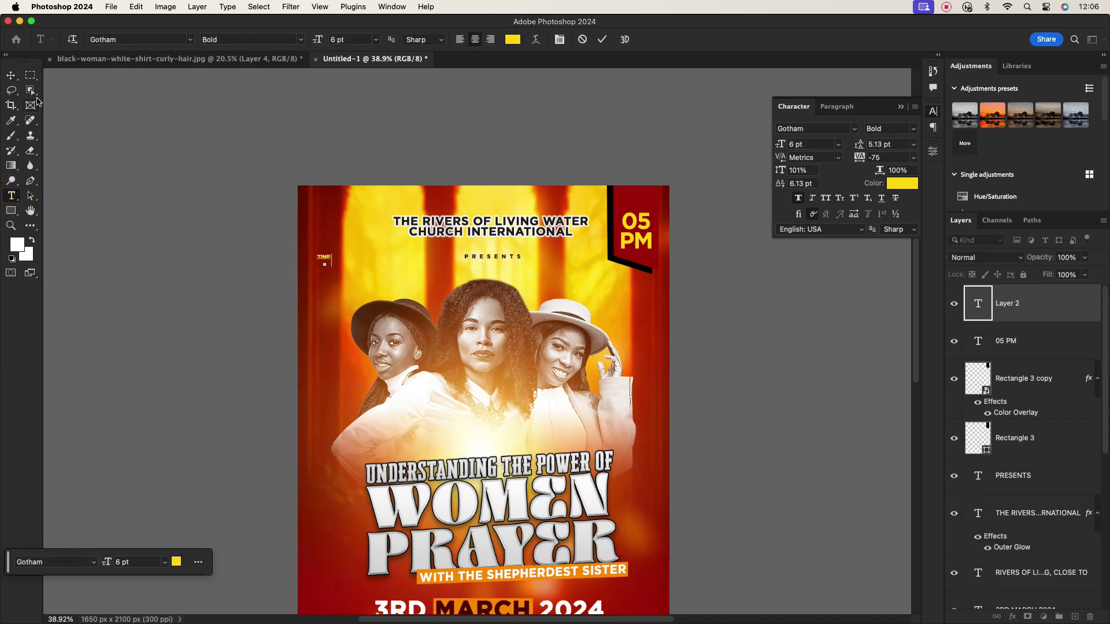
{"action": "left_click", "coordinate": [11, 75]}
Move the TIME: label across the poster onto the red tag, just above the 05.
{"action": "scroll", "coordinate": [336, 260], "scroll_direction": "up", "scroll_amount": 5}
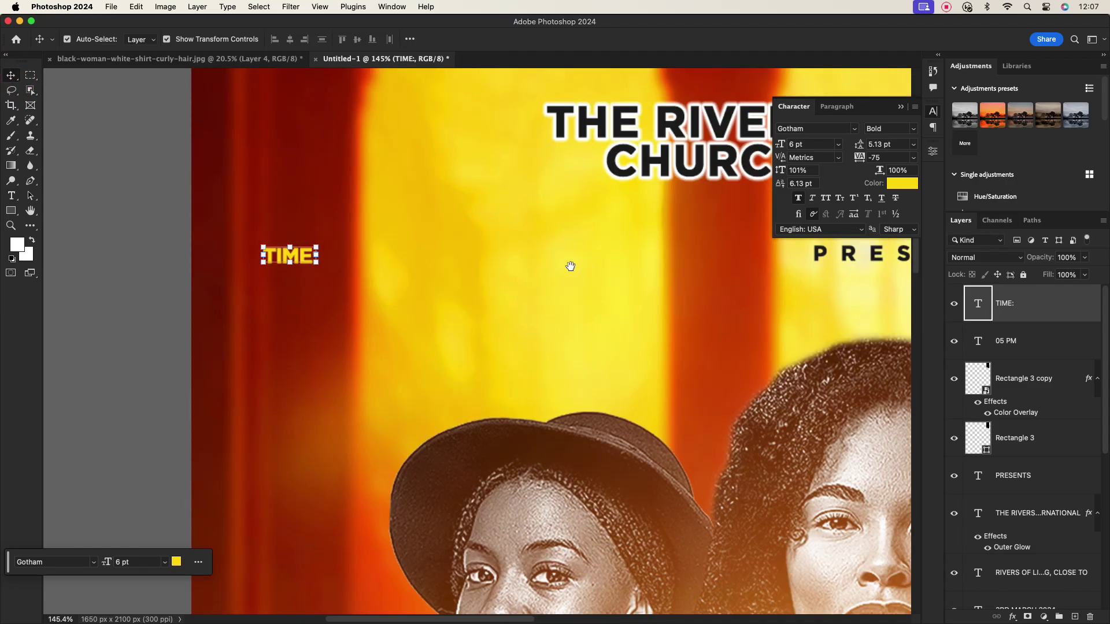
{"action": "left_click_drag", "start_coordinate": [571, 266], "coordinate": [346, 313]}
{"action": "left_click_drag", "start_coordinate": [71, 307], "coordinate": [876, 79]}
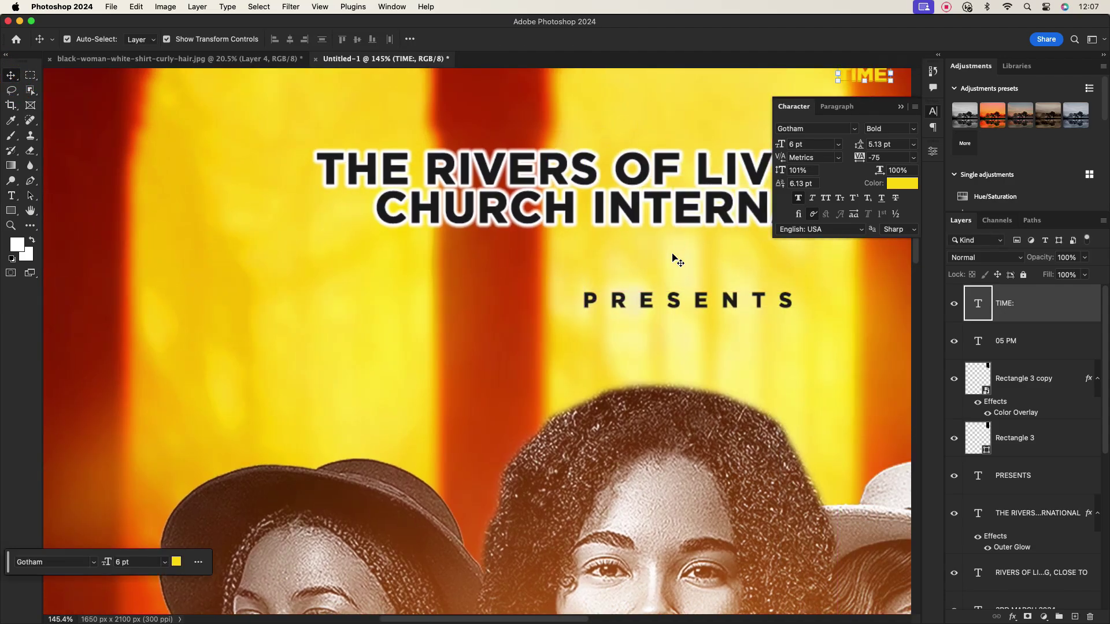
{"action": "left_click_drag", "start_coordinate": [674, 258], "coordinate": [414, 327]}
{"action": "left_click_drag", "start_coordinate": [245, 166], "coordinate": [580, 208]}
{"action": "double_click", "coordinate": [580, 208]}
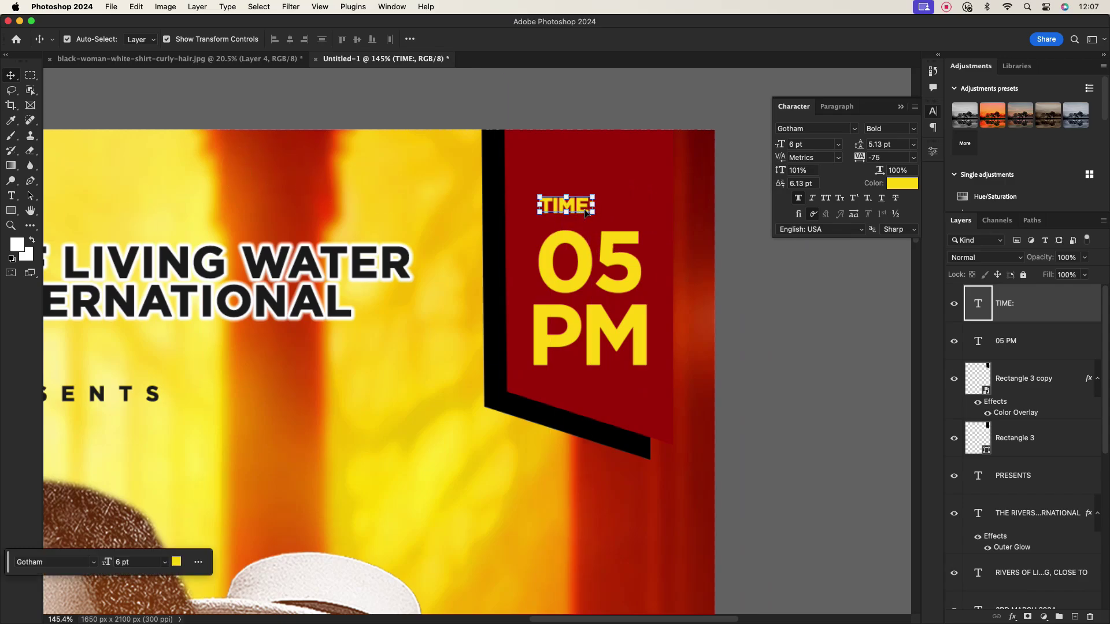
Recolor the TIME: label white.
{"action": "left_click", "coordinate": [902, 184]}
{"action": "left_click", "coordinate": [652, 324]}
{"action": "left_click", "coordinate": [909, 314]}
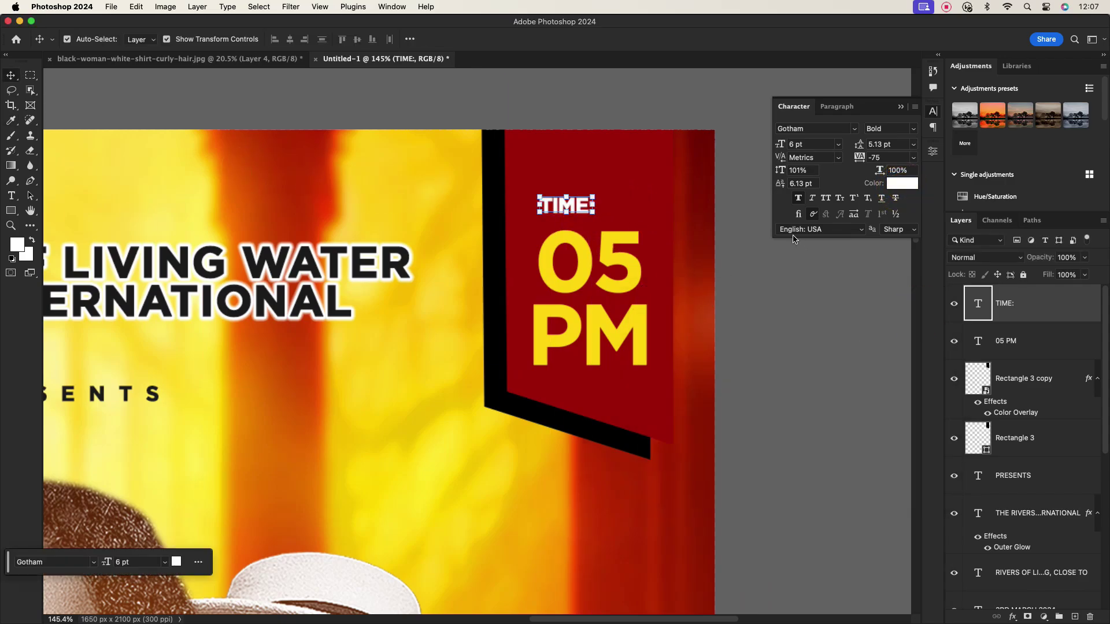
Set the TIME: label's font size to 8 pt and nudge it into line above the 05.
{"action": "left_click", "coordinate": [839, 144]}
{"action": "left_click", "coordinate": [825, 183]}
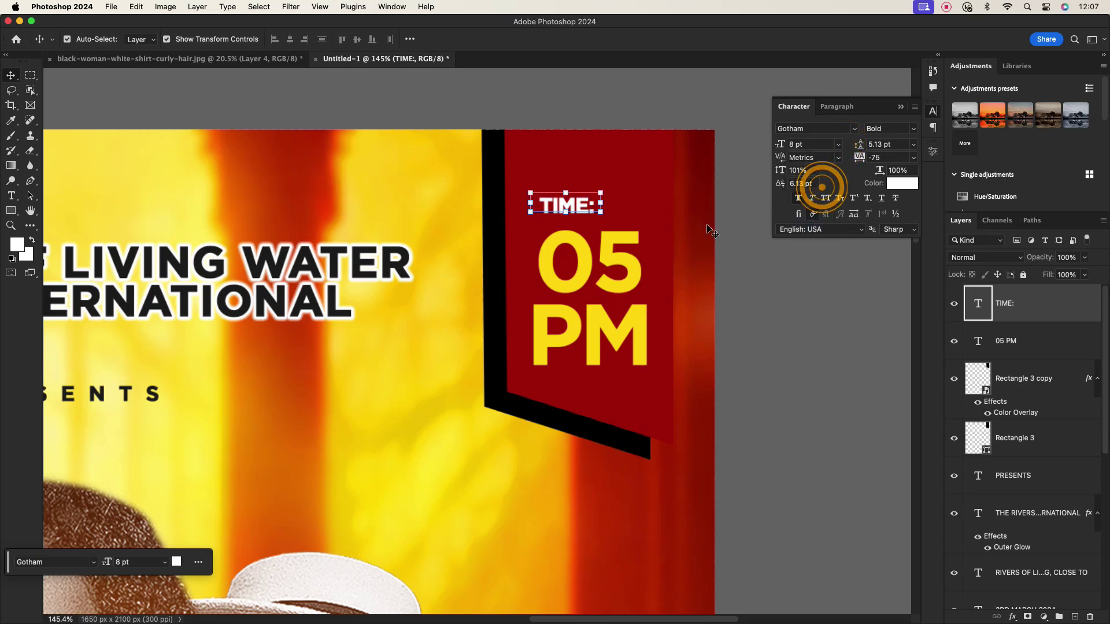
{"action": "left_click_drag", "start_coordinate": [578, 210], "coordinate": [581, 208]}
{"action": "left_click", "coordinate": [753, 298]}
{"action": "scroll", "coordinate": [626, 326], "scroll_direction": "down", "scroll_amount": 10}
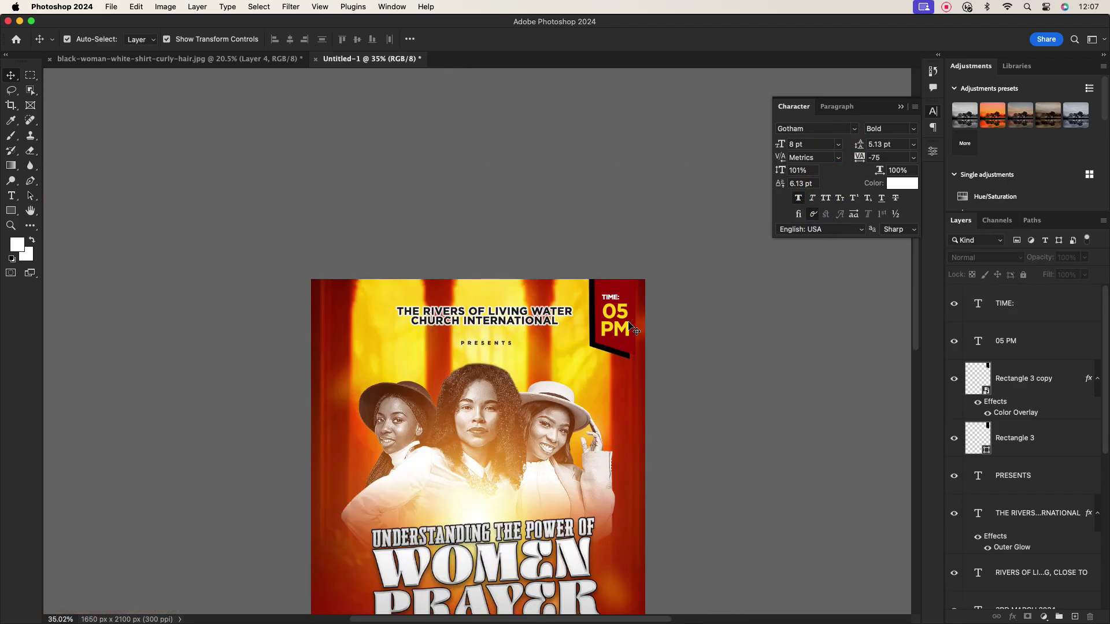
{"action": "scroll", "coordinate": [587, 411], "scroll_direction": "up", "scroll_amount": 2}
{"action": "scroll", "coordinate": [561, 364], "scroll_direction": "down", "scroll_amount": 5}
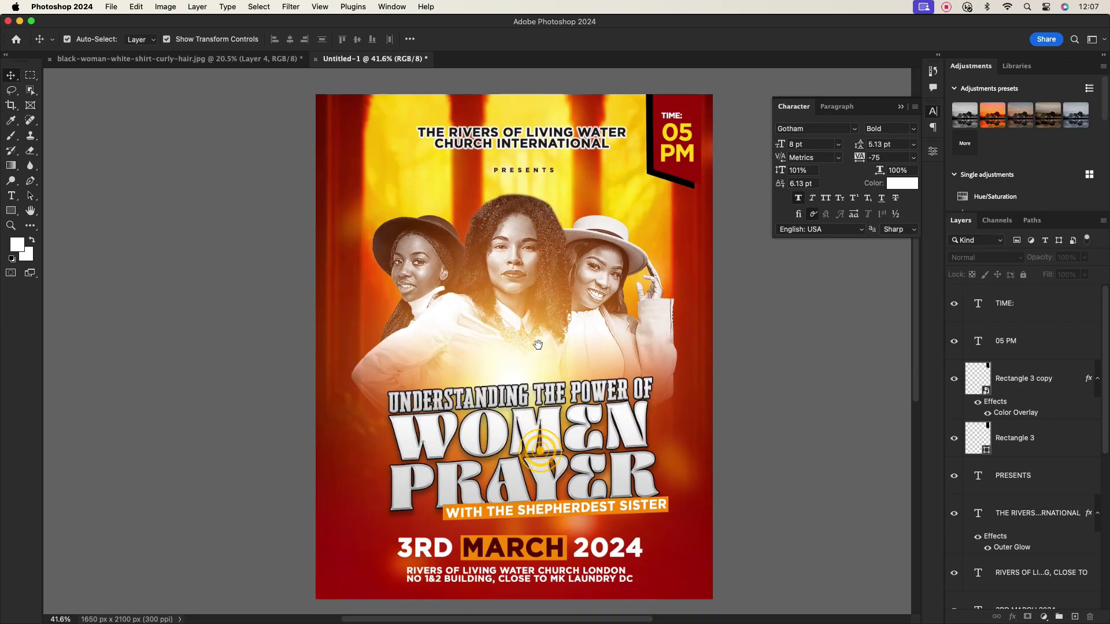
{"action": "scroll", "coordinate": [570, 398], "scroll_direction": "down", "scroll_amount": 1}
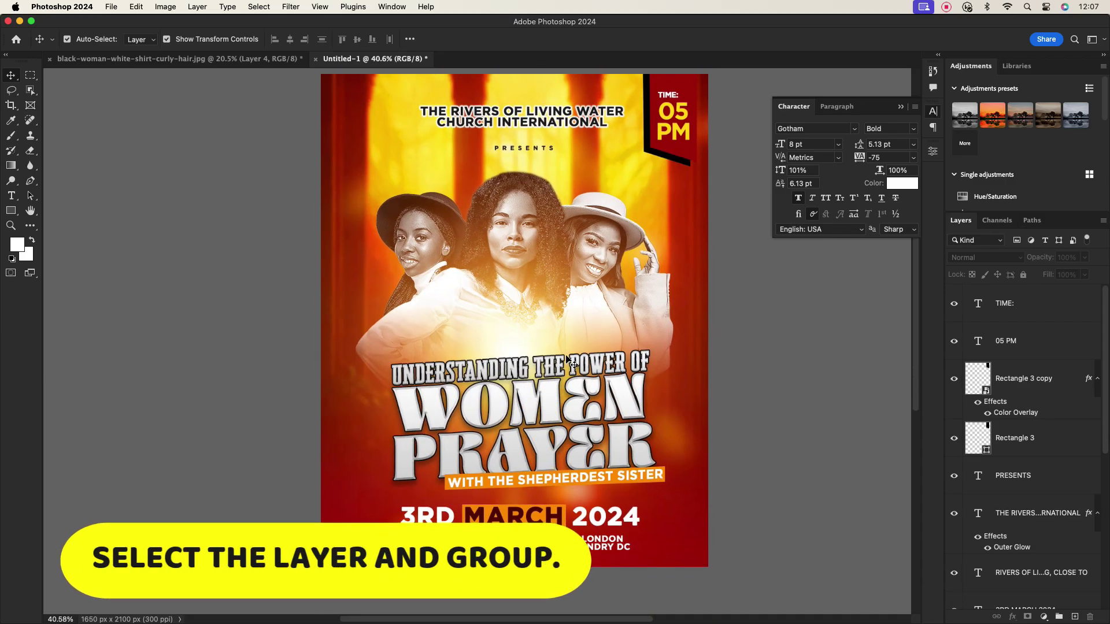
Group all layers from the TIME: text down to Layer 1 into a new group.
{"action": "left_click_drag", "start_coordinate": [564, 260], "coordinate": [551, 283]}
{"action": "left_click", "coordinate": [1039, 305]}
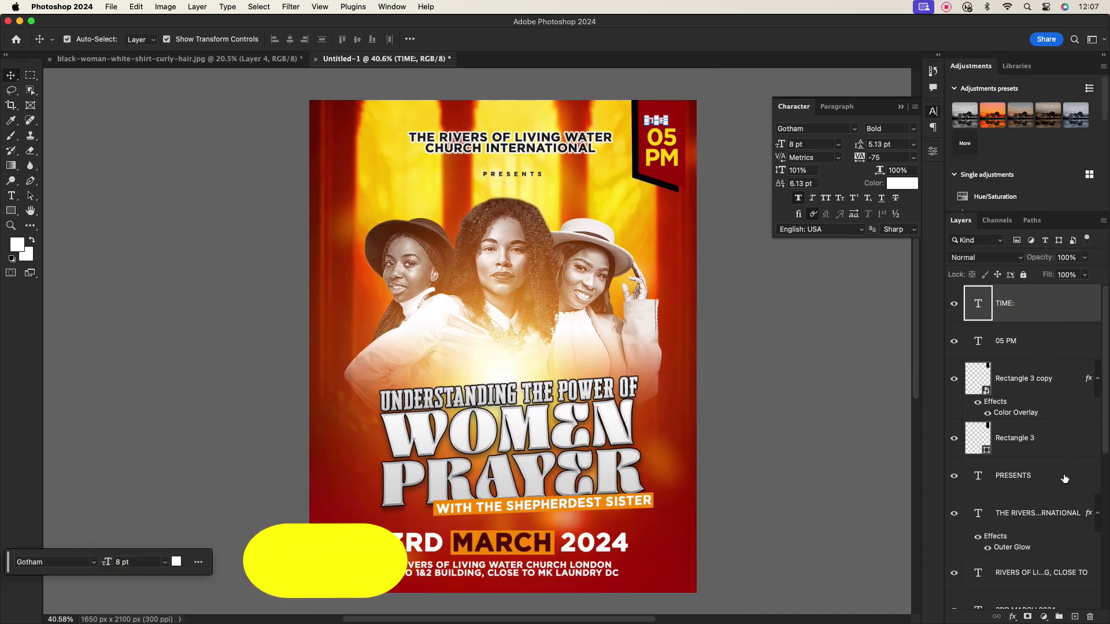
{"action": "scroll", "coordinate": [1040, 463], "scroll_direction": "down", "scroll_amount": 5}
{"action": "left_click", "coordinate": [1041, 539], "text": "shift"}
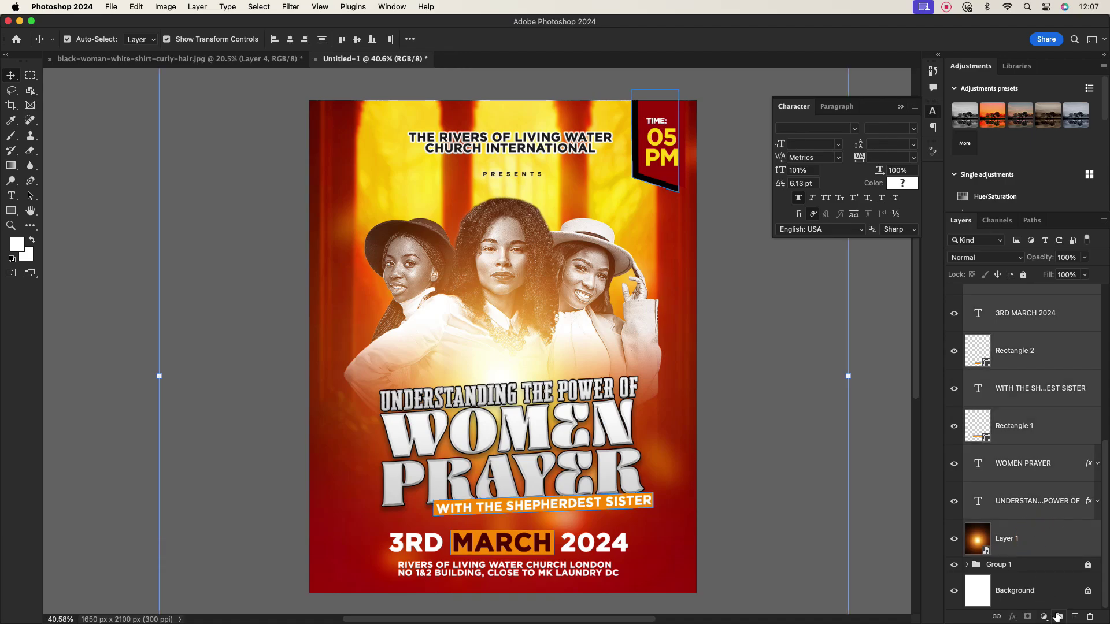
{"action": "key", "text": "super+g"}
Rename the lower group DESIGN and the new upper group TEXT.
{"action": "double_click", "coordinate": [999, 306]}
{"action": "type", "text": "d"}
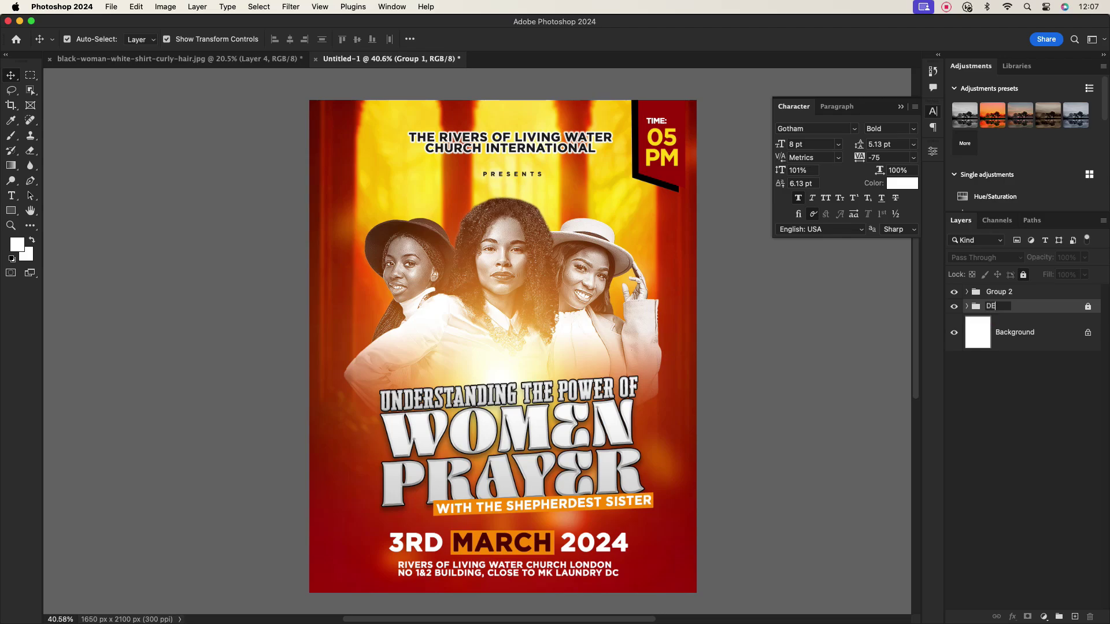
{"action": "double_click", "coordinate": [999, 292]}
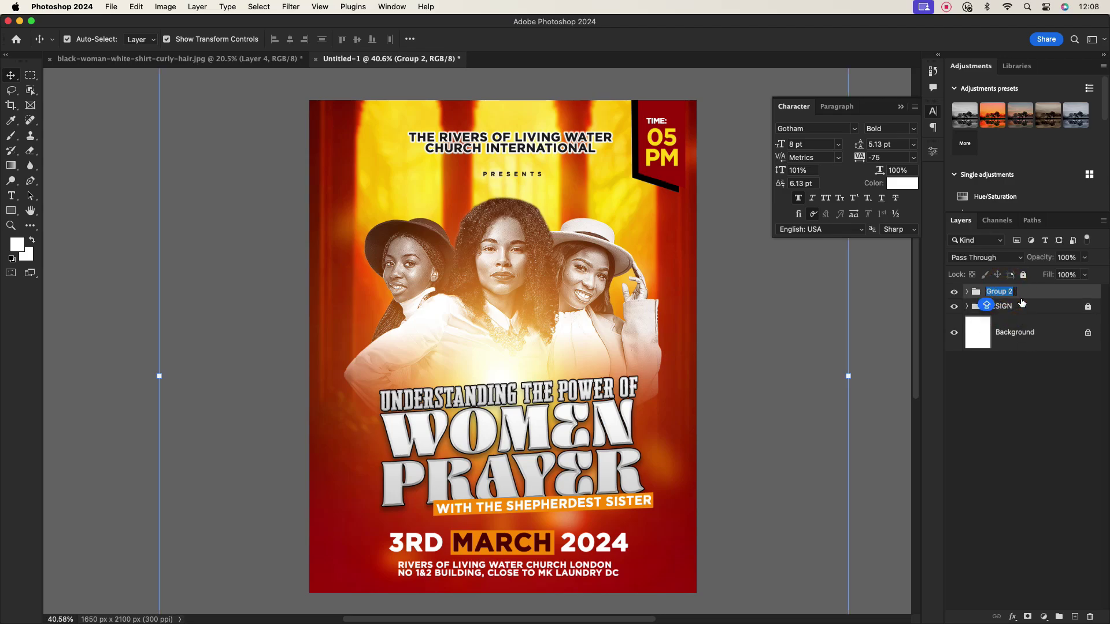
{"action": "type", "text": "TEXT"}
{"action": "left_click", "coordinate": [1029, 294]}
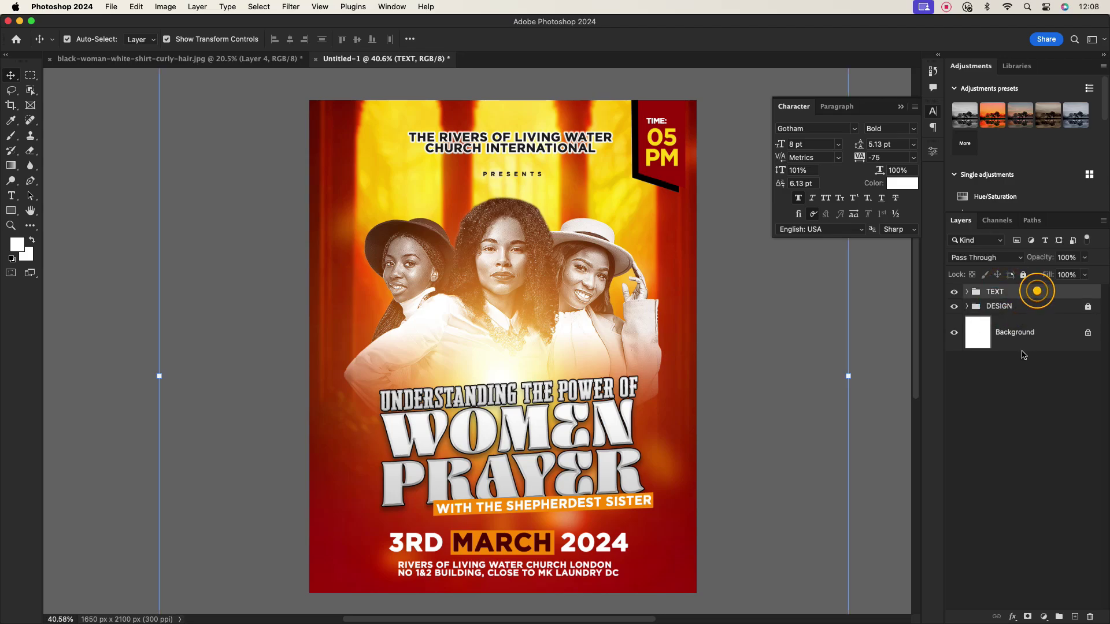
Unlock the DESIGN group and stamp all visible layers into a new merged layer above the TEXT group.
{"action": "left_click", "coordinate": [1027, 392]}
{"action": "left_click", "coordinate": [1039, 294]}
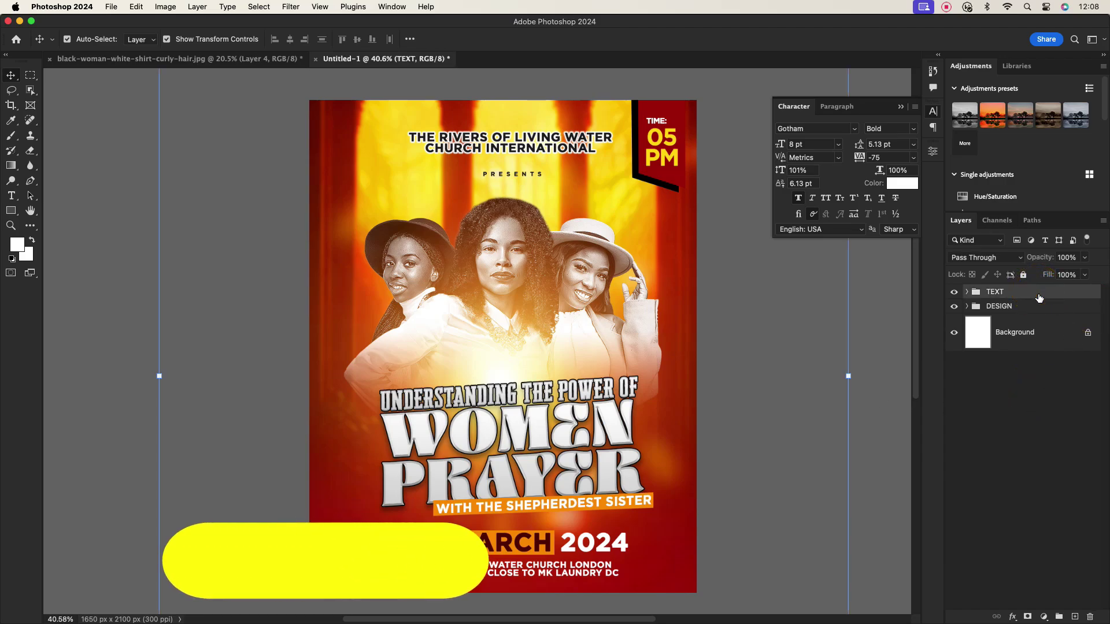
{"action": "key", "text": "super+alt+shift+e"}
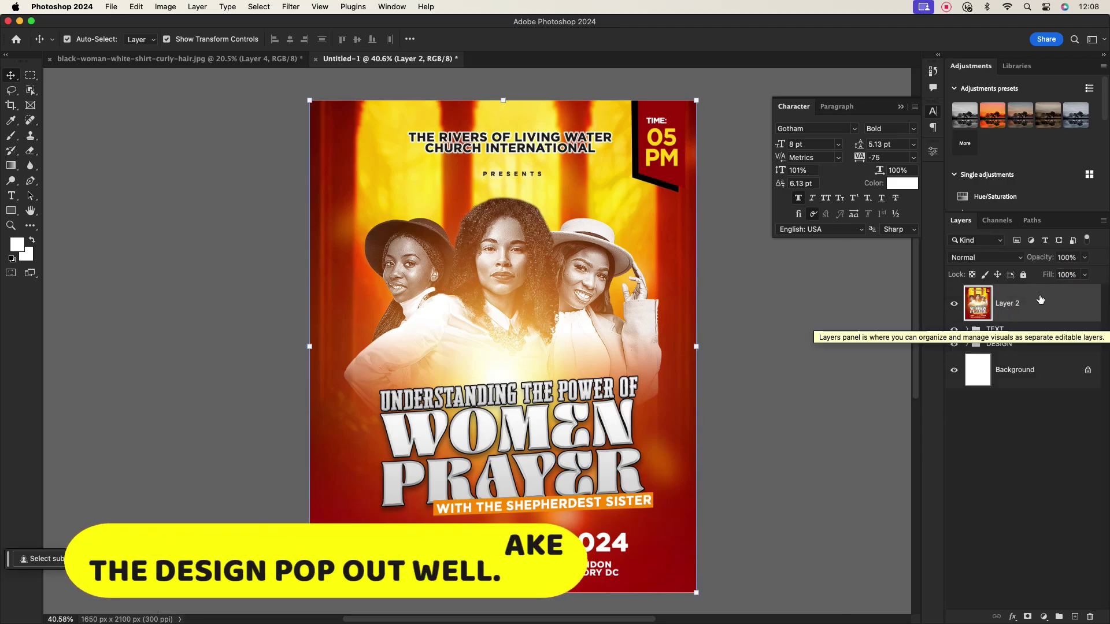
{"action": "left_click", "coordinate": [289, 8]}
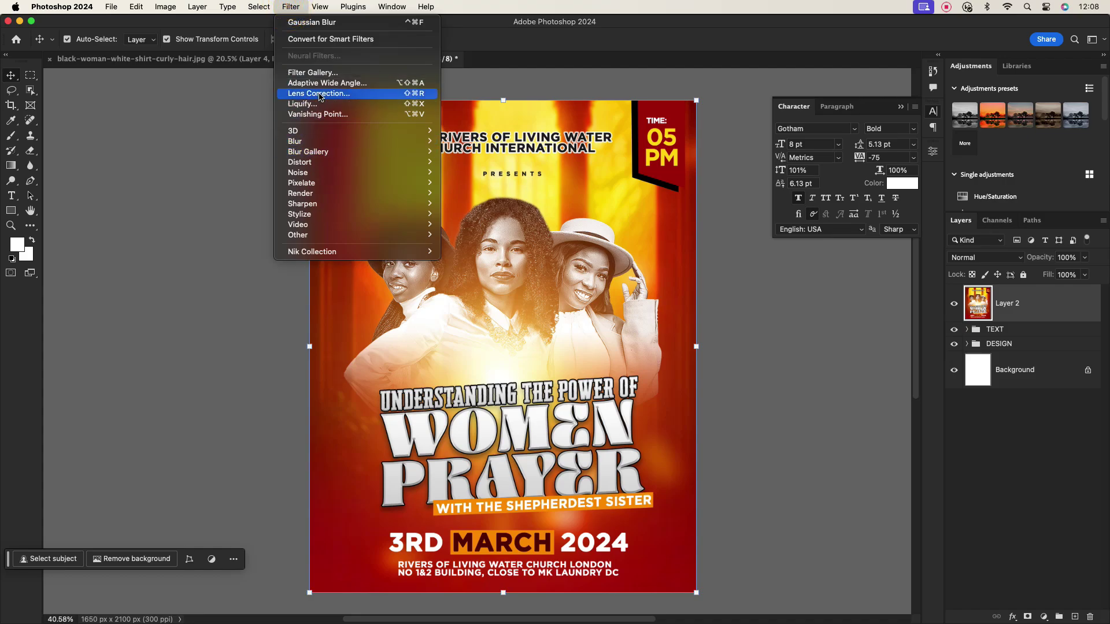
{"action": "left_click", "coordinate": [211, 276]}
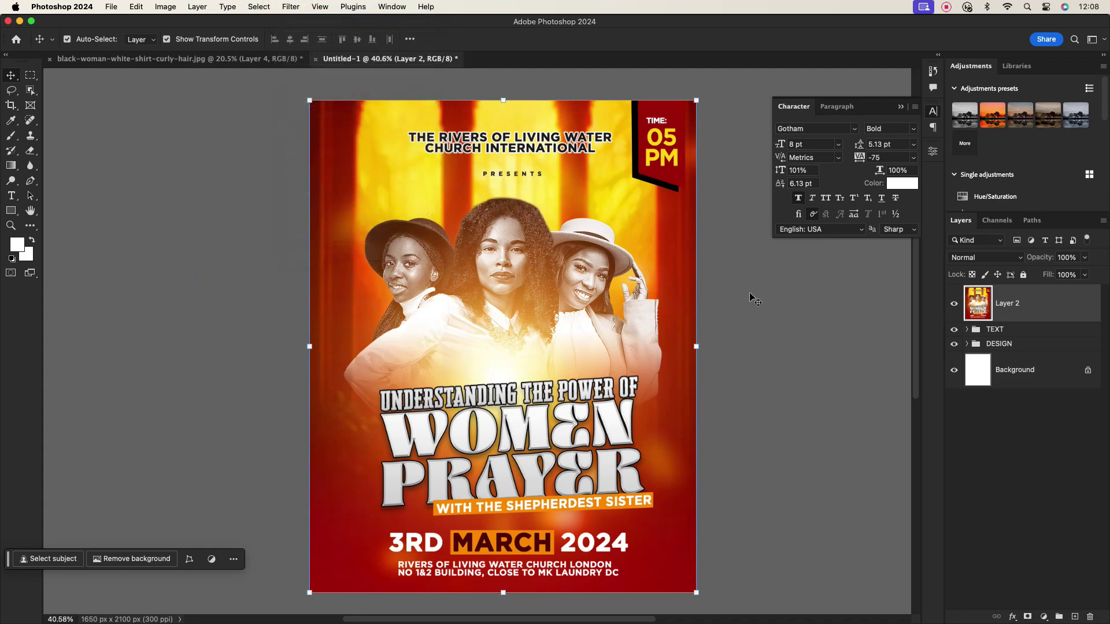
{"action": "left_click", "coordinate": [753, 295]}
Add a Photo Filter adjustment above the merged poster layer, using Cooling Filter (80) at 27% density.
{"action": "left_click", "coordinate": [1052, 307]}
{"action": "left_click", "coordinate": [1045, 617]}
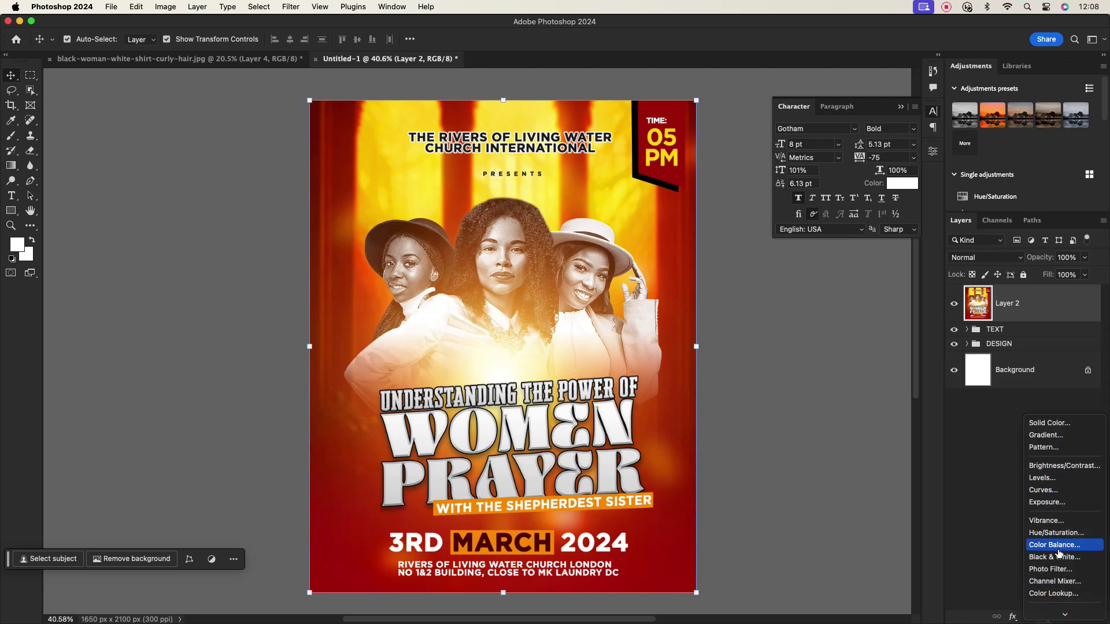
{"action": "left_click", "coordinate": [1059, 568]}
{"action": "left_click", "coordinate": [903, 186]}
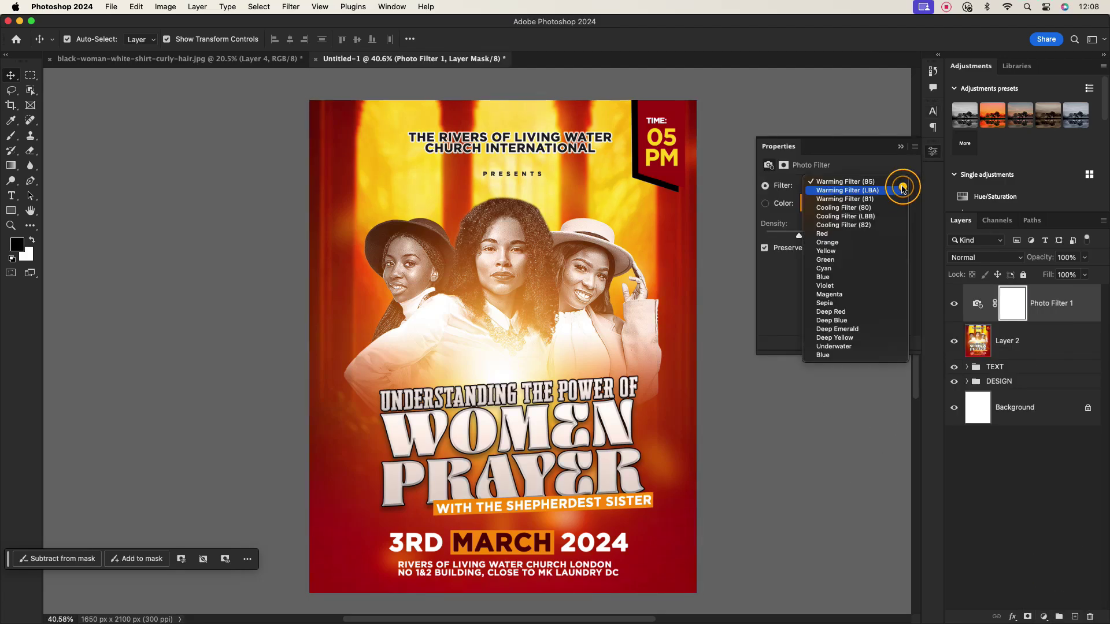
{"action": "left_click", "coordinate": [879, 208]}
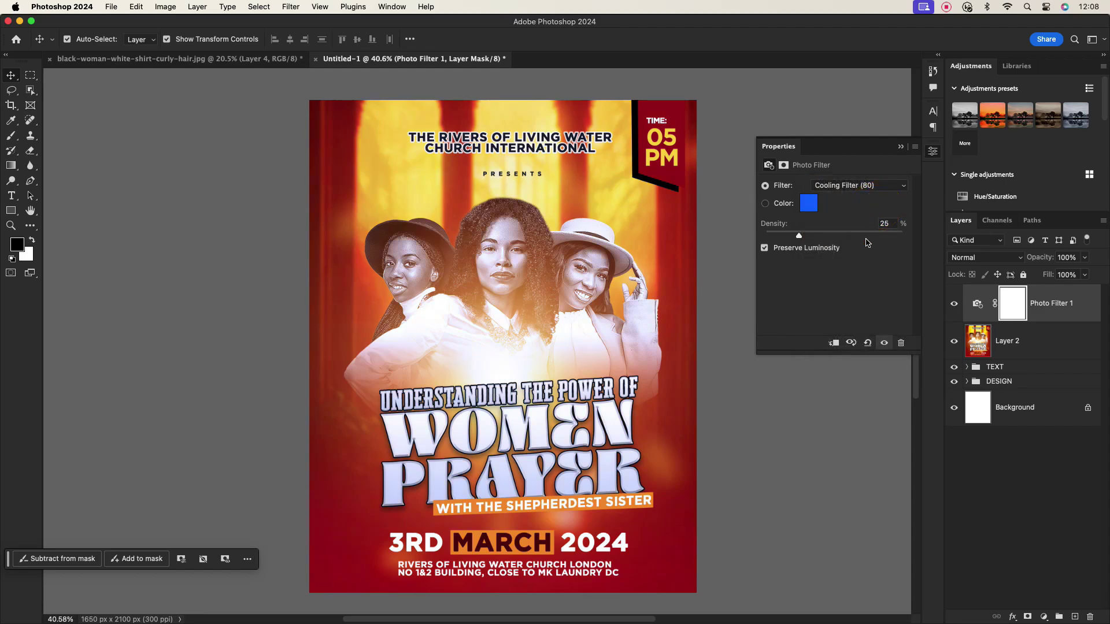
{"action": "left_click_drag", "start_coordinate": [802, 239], "coordinate": [804, 242]}
{"action": "left_click", "coordinate": [900, 148]}
{"action": "left_click", "coordinate": [978, 303]}
Add a Levels adjustment above the photo filter with black input level 41 and white input level 241.
{"action": "left_click", "coordinate": [1044, 617]}
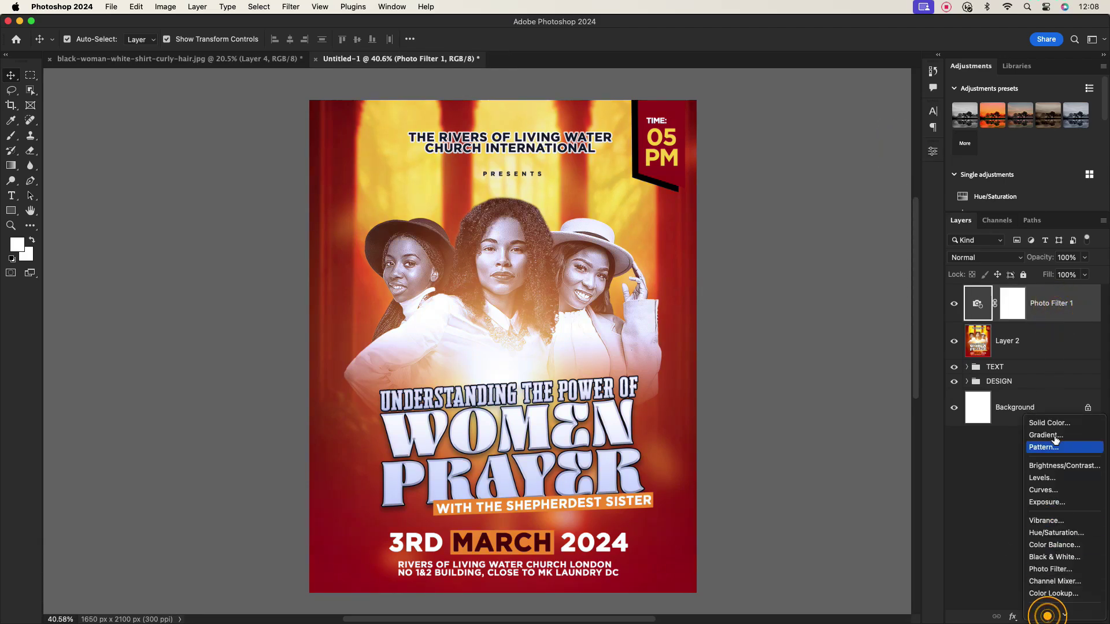
{"action": "left_click", "coordinate": [1042, 478]}
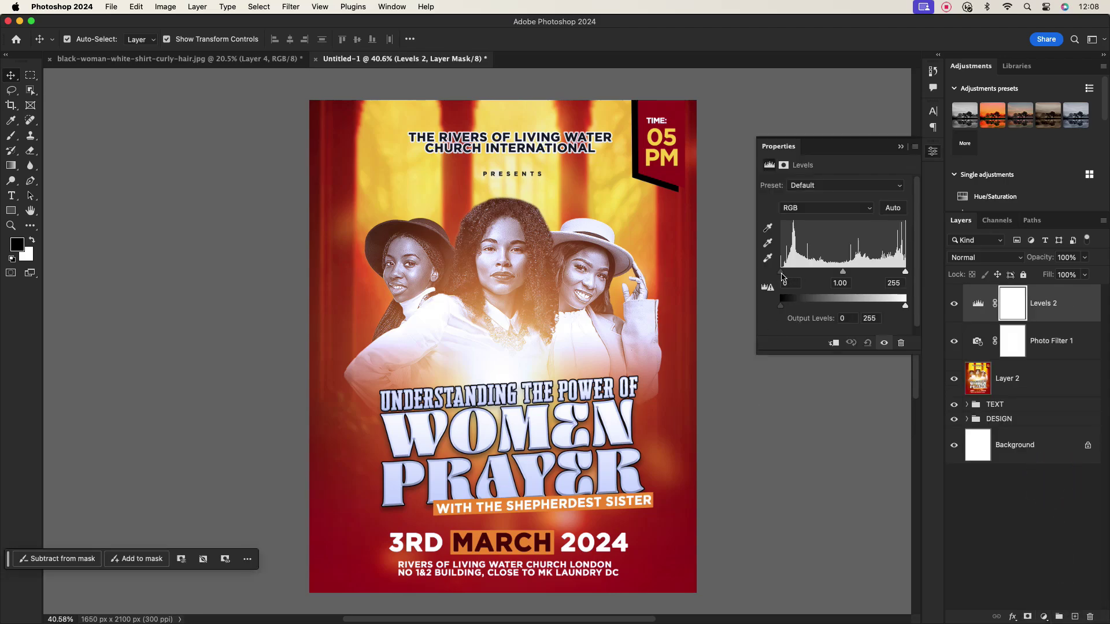
{"action": "left_click_drag", "start_coordinate": [784, 276], "coordinate": [899, 275]}
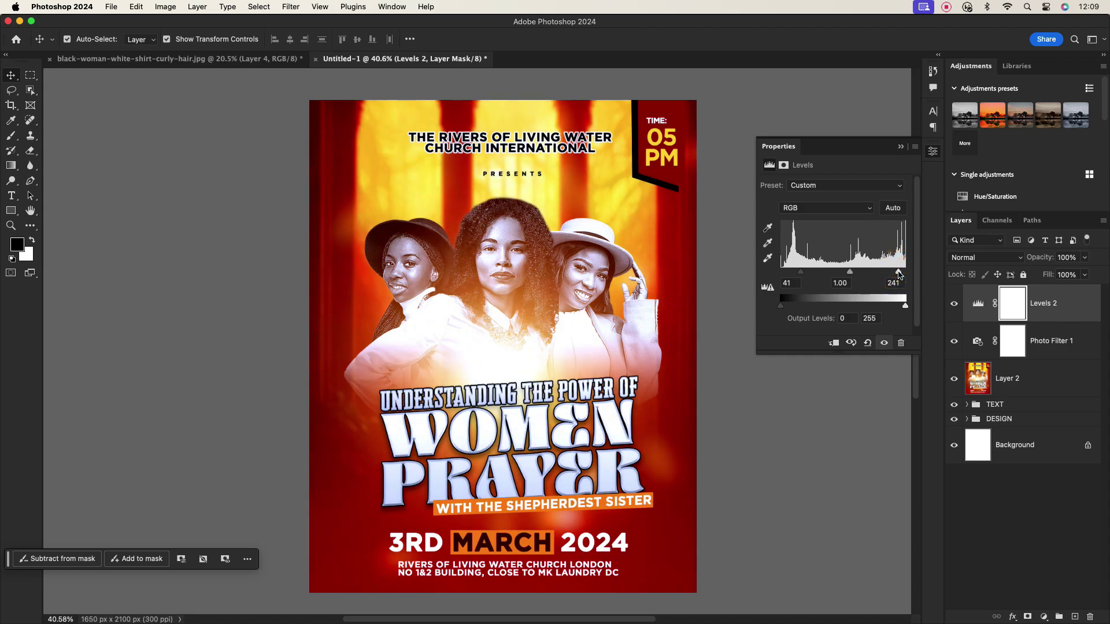
{"action": "left_click", "coordinate": [900, 146]}
Set the density of the Cooling Filter (80) photo filter to 13%.
{"action": "left_click", "coordinate": [978, 342]}
{"action": "double_click", "coordinate": [978, 342]}
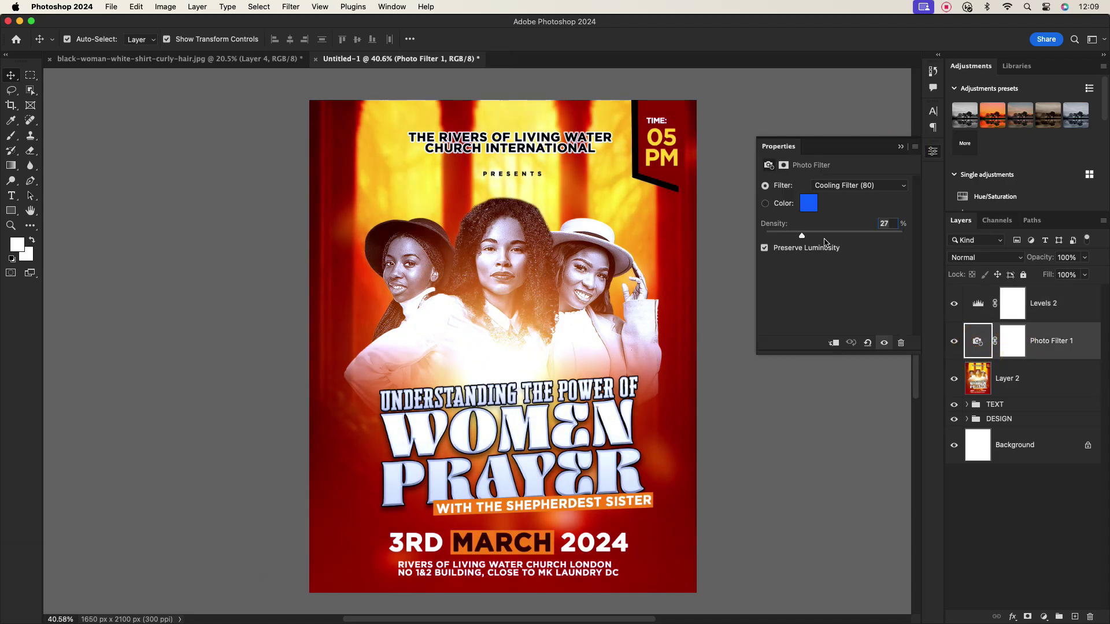
{"action": "left_click_drag", "start_coordinate": [802, 236], "coordinate": [784, 237]}
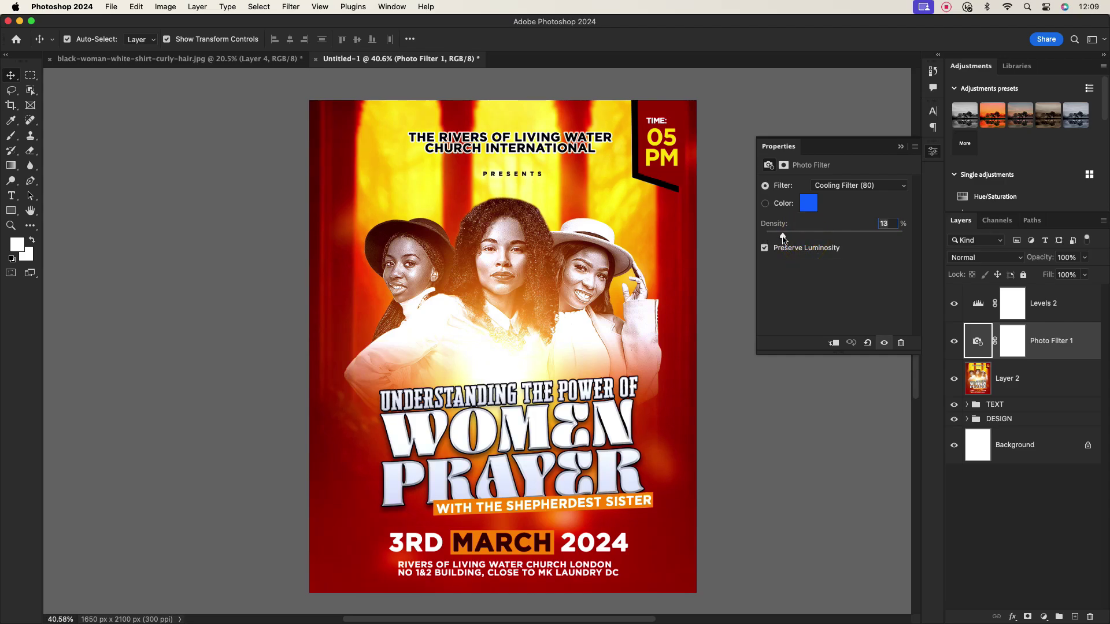
{"action": "left_click", "coordinate": [890, 186]}
{"action": "left_click", "coordinate": [867, 191]}
{"action": "left_click", "coordinate": [901, 147]}
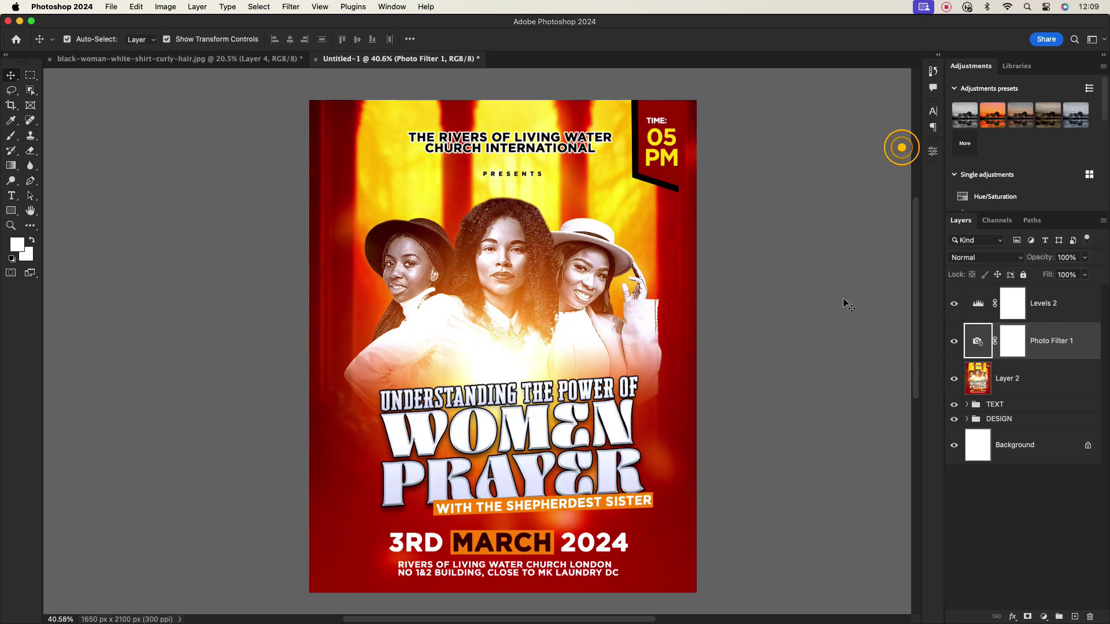